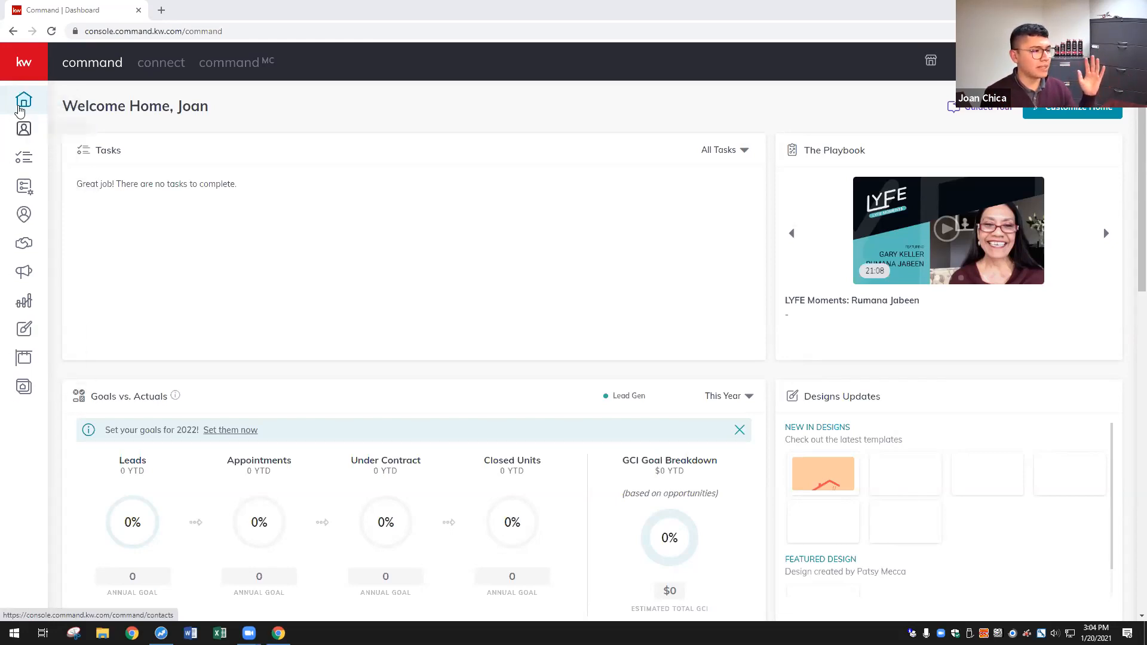
- Go to the Contacts page from the expanded sidebar and dismiss the 'Welcome to the new Contacts!' banner
left_click(23, 63)
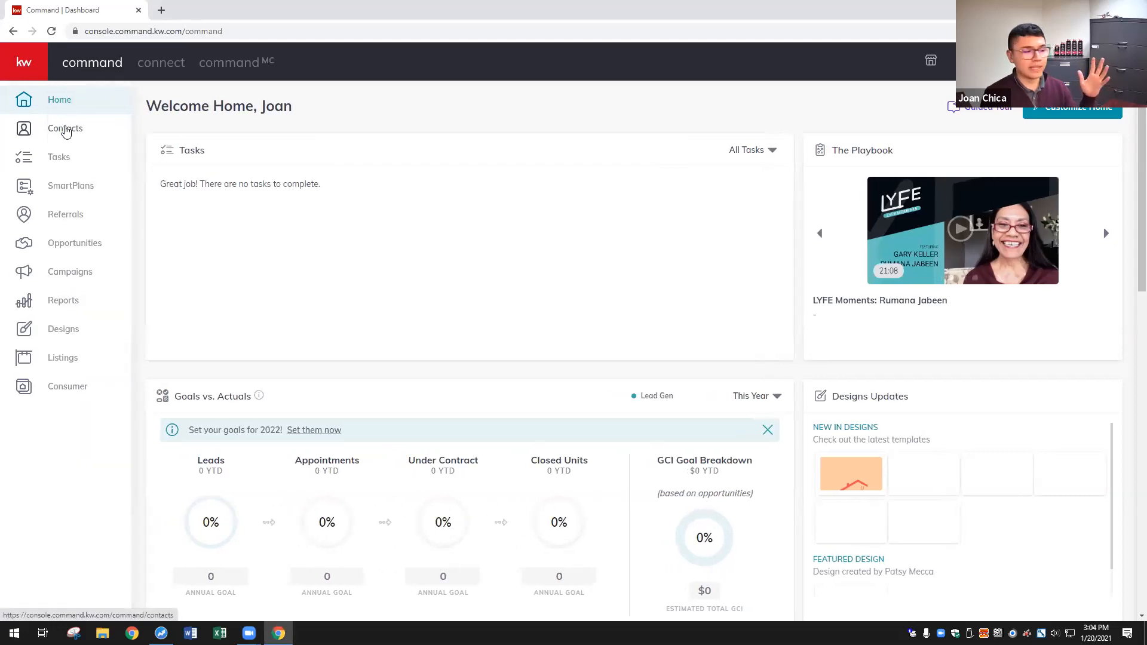
left_click(65, 130)
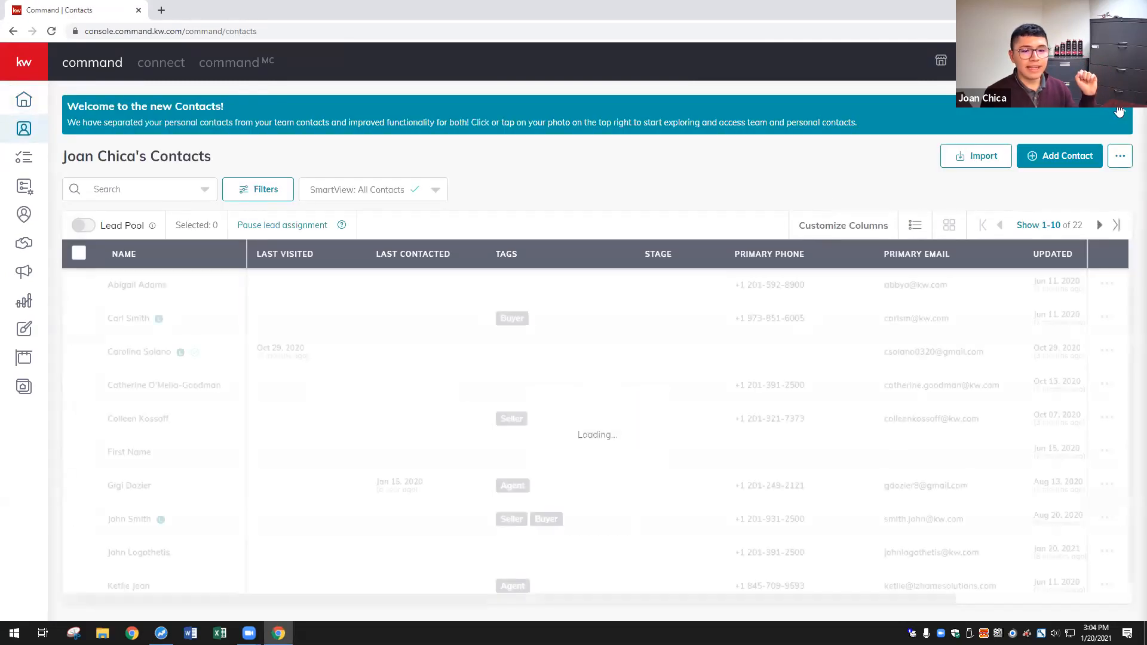
left_click(1121, 110)
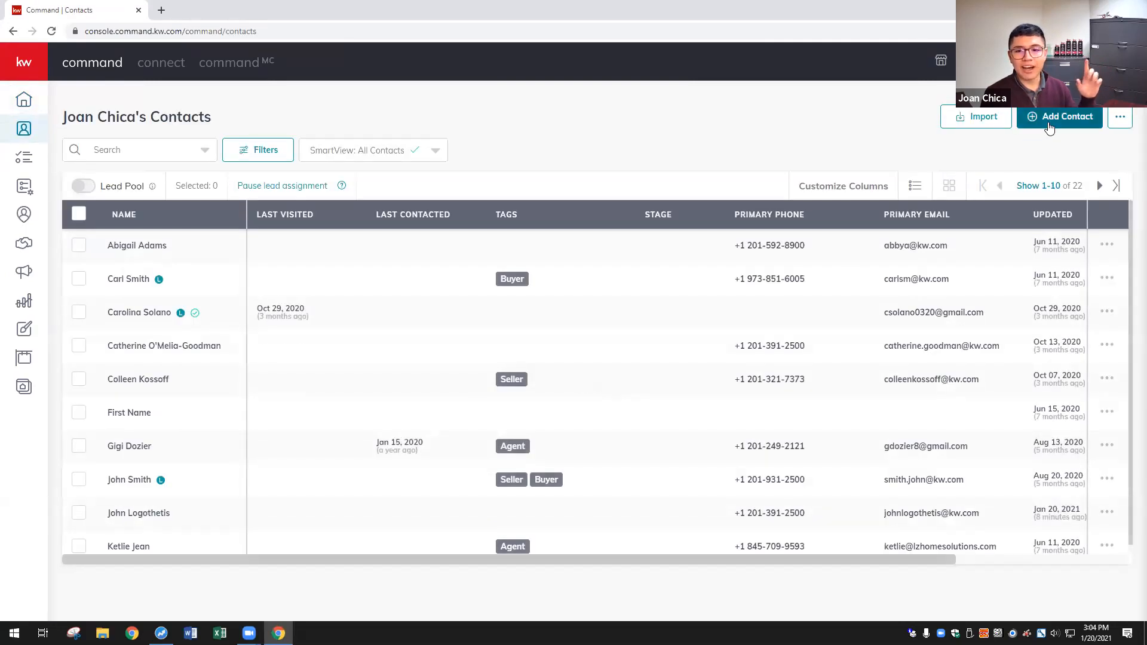
left_click(1049, 128)
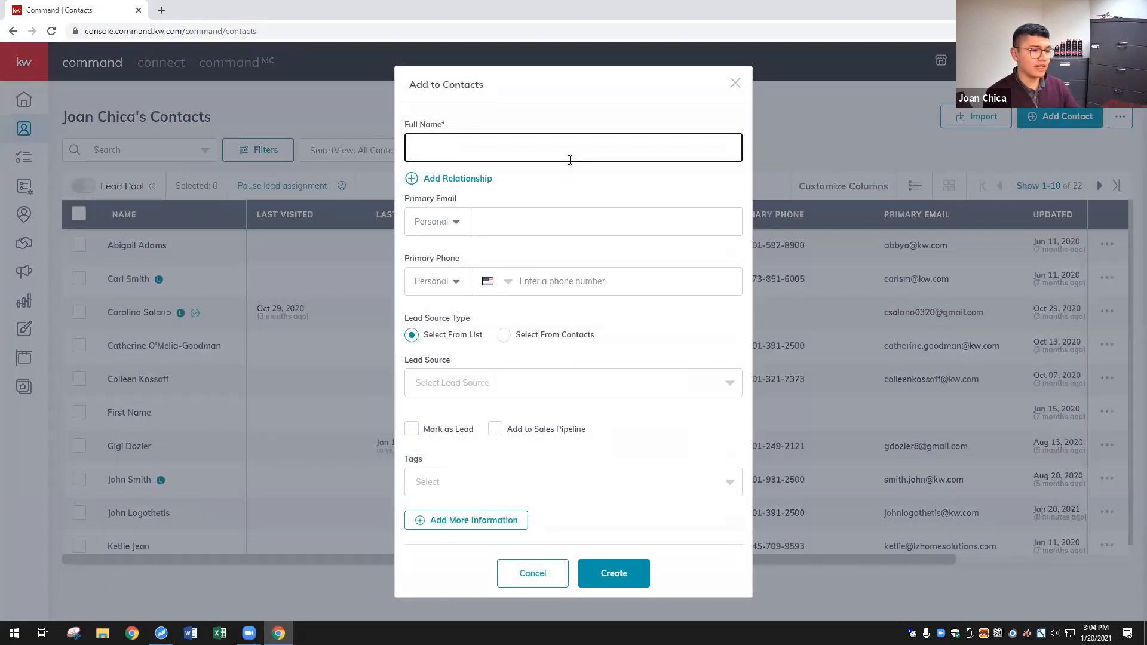
key("Caps_Lock")
key("Caps_Lock")
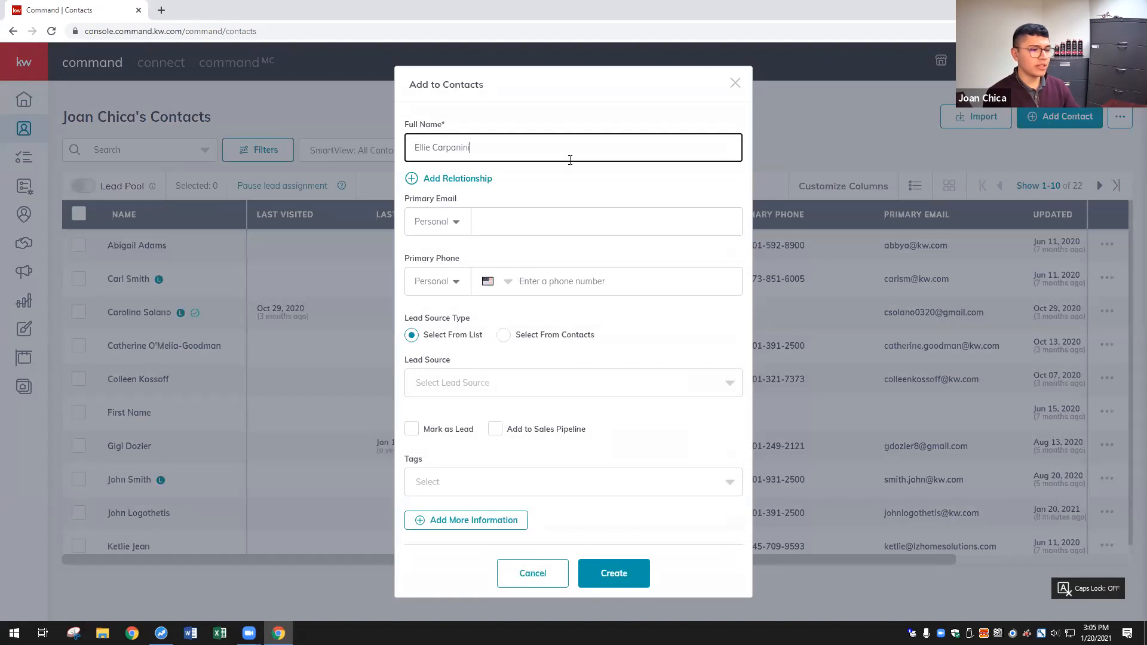
left_click(557, 209)
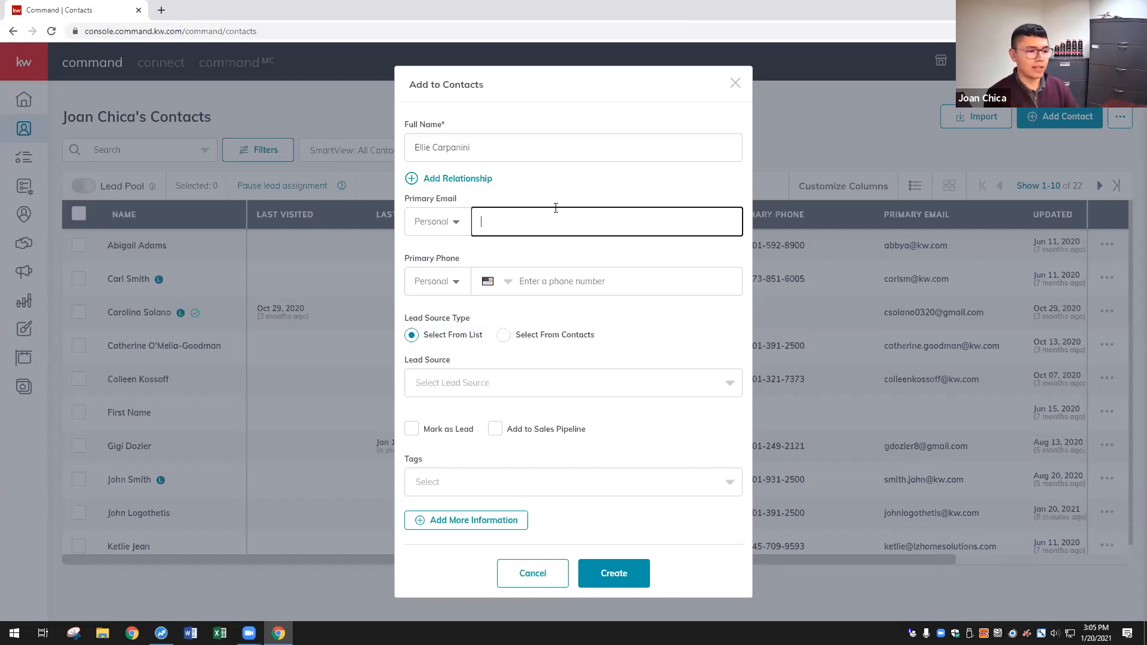
left_click(629, 277)
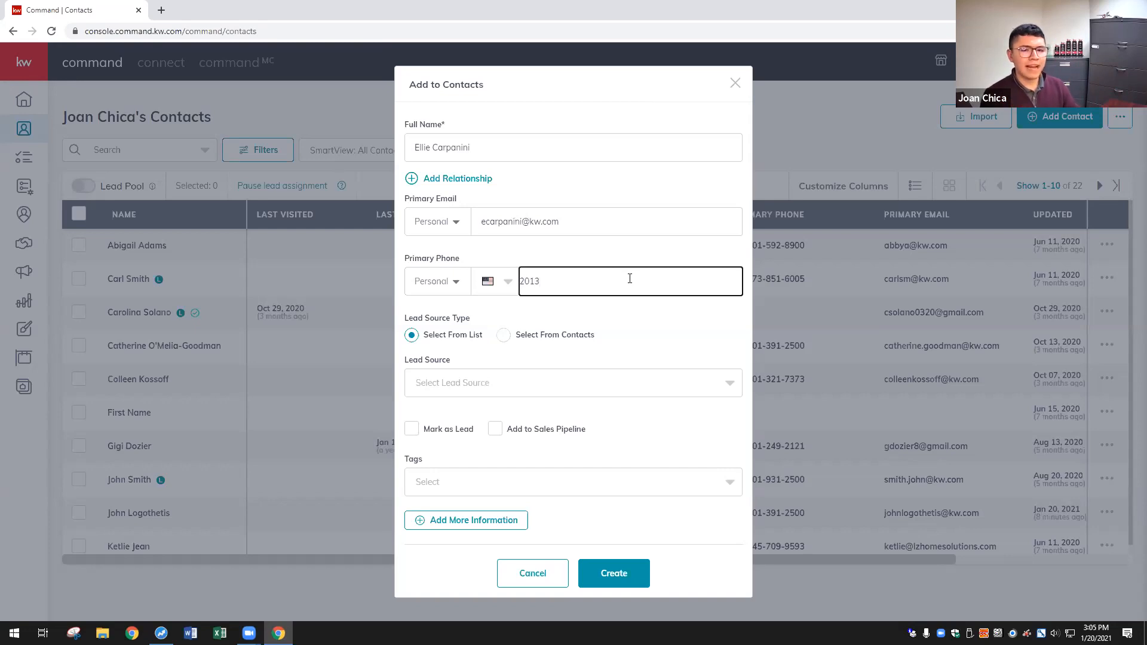
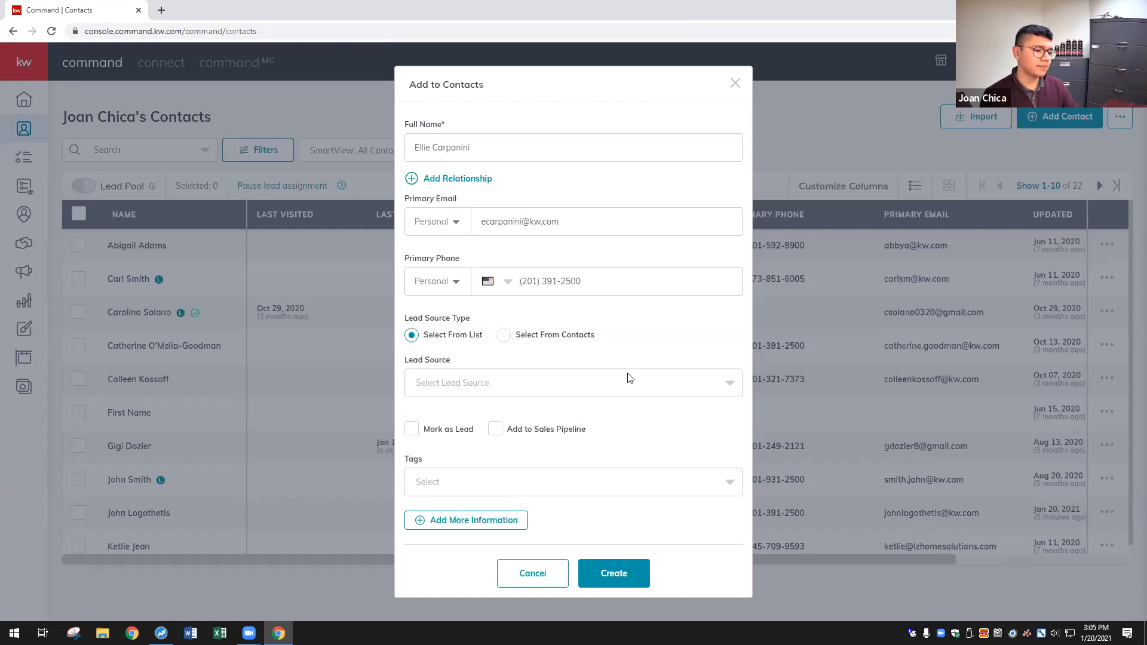
left_click(445, 492)
scroll(537, 508, "down", 2)
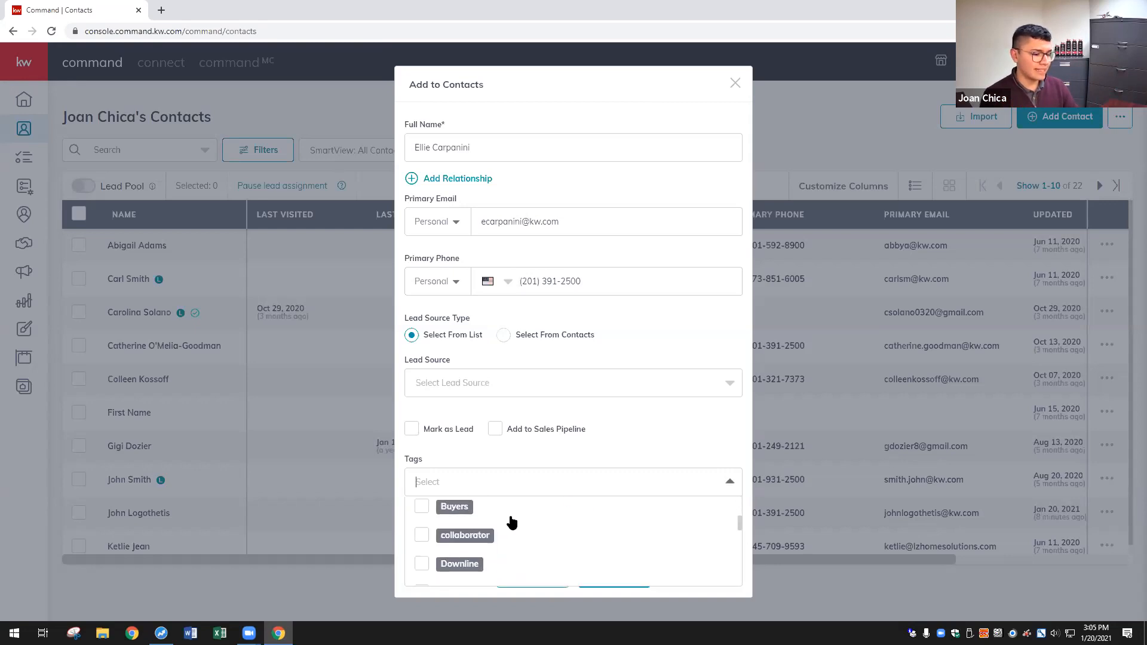
left_click(416, 517)
left_click(644, 568)
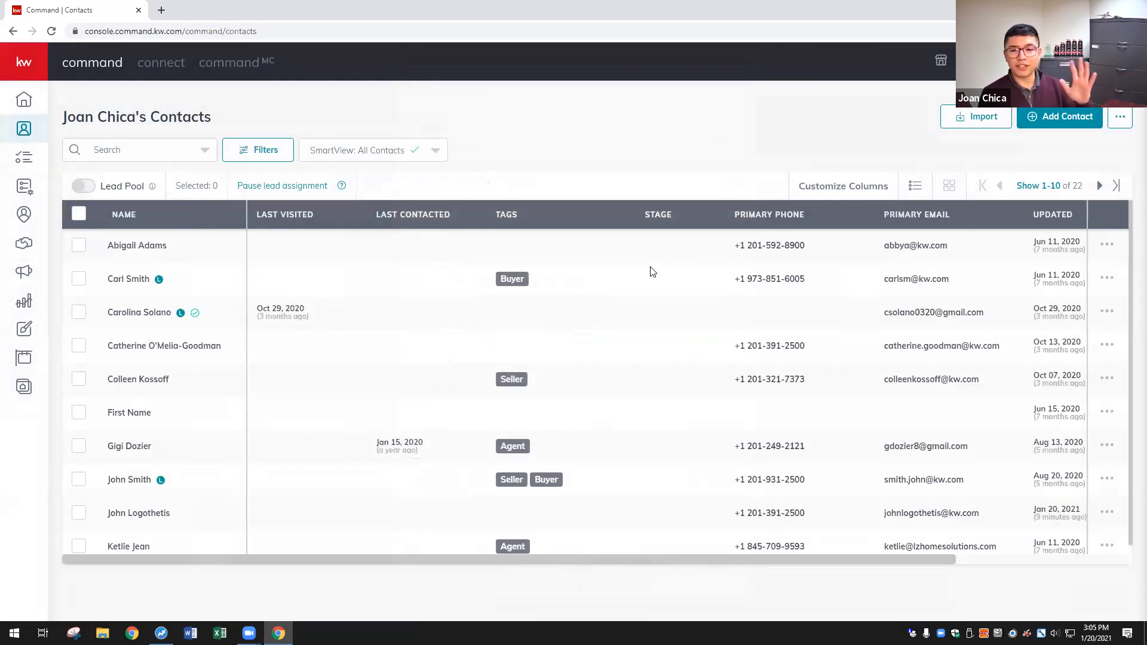
- Open a Create Opportunity form from the pipeline, clear its preassigned team, and keep Listing as the type
left_click(26, 246)
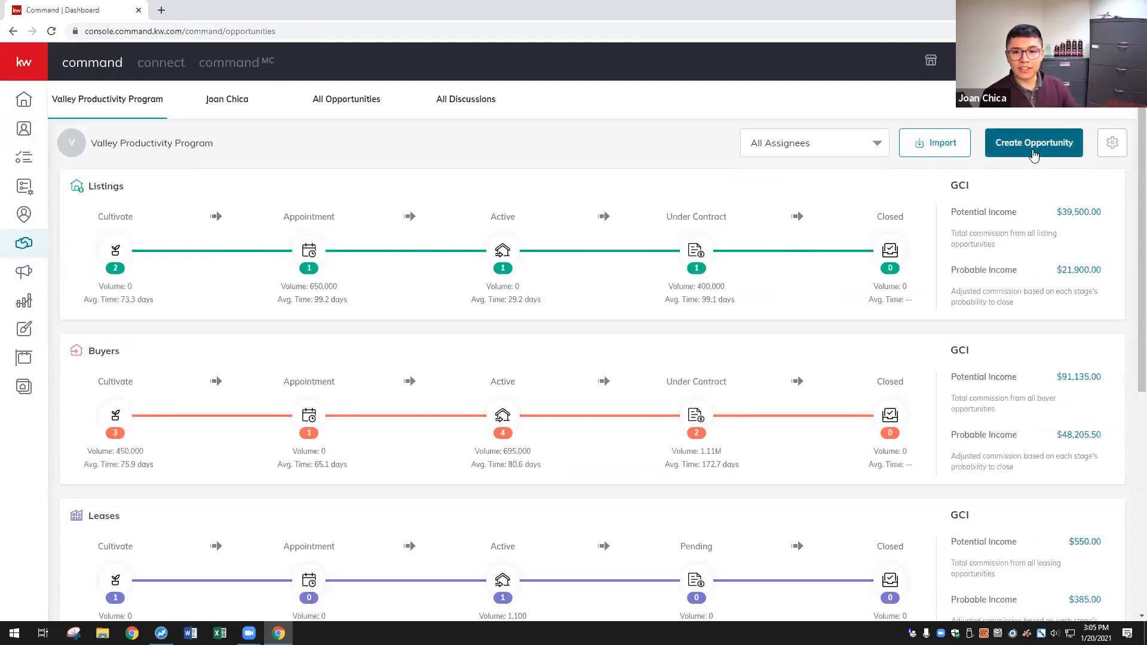
left_click(1035, 150)
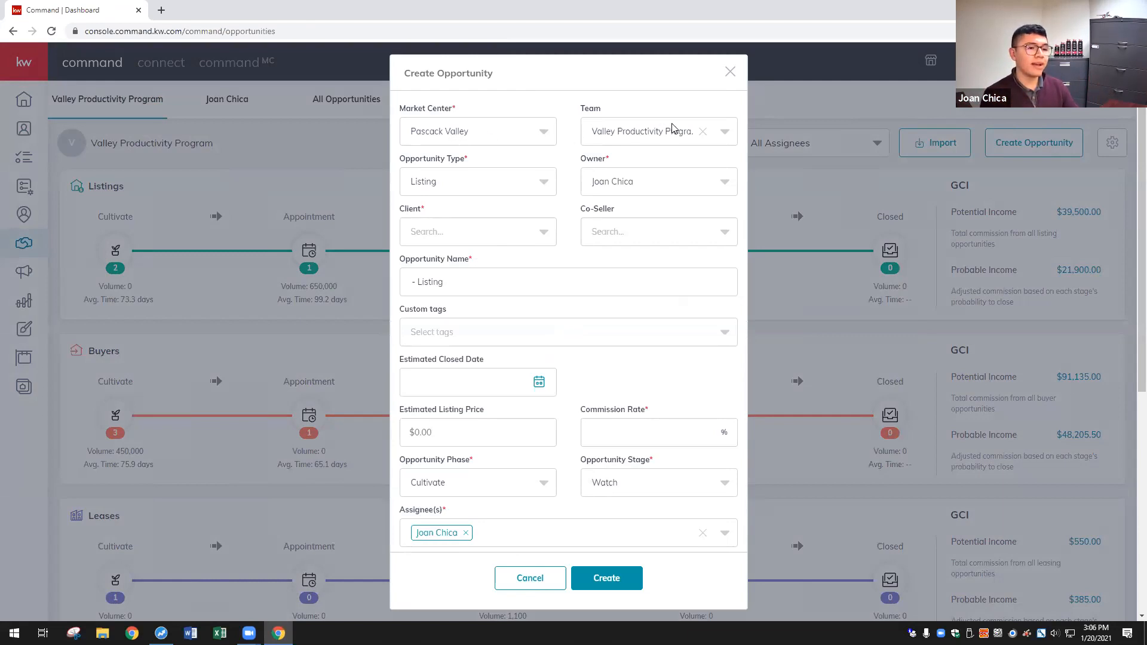
left_click(684, 132)
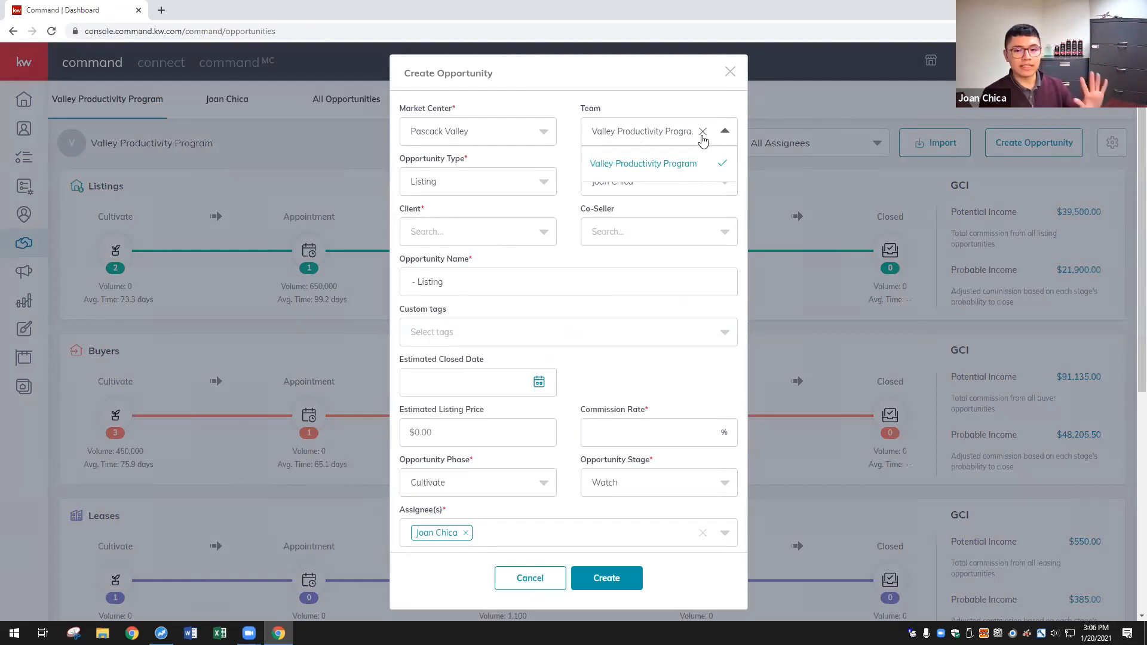
left_click(702, 135)
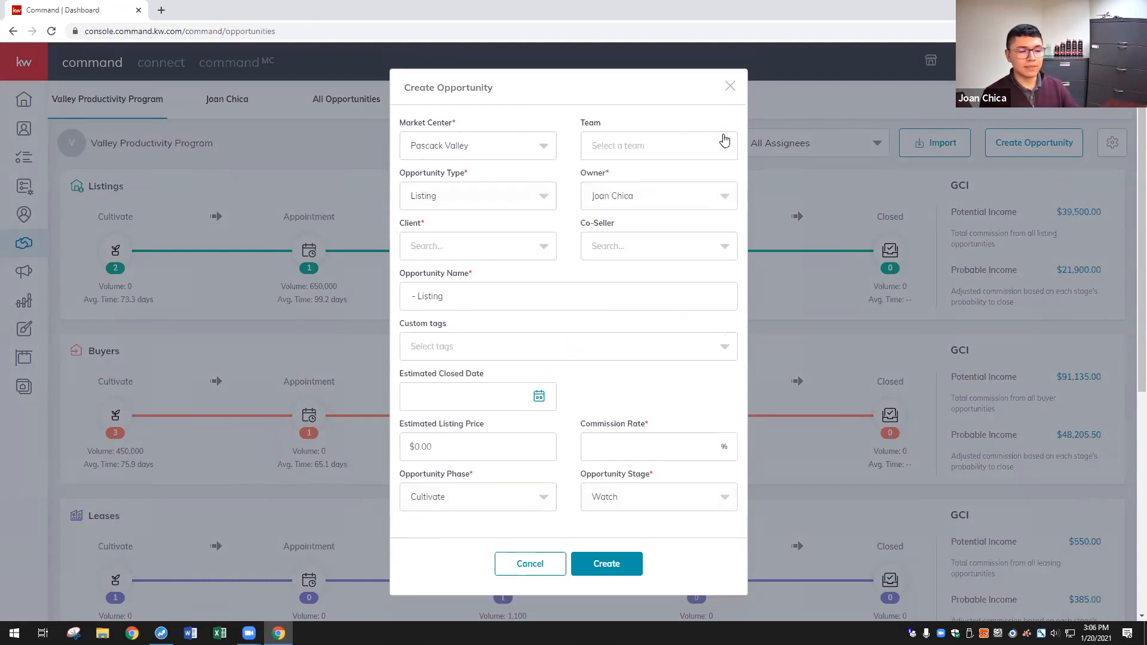
left_click(450, 206)
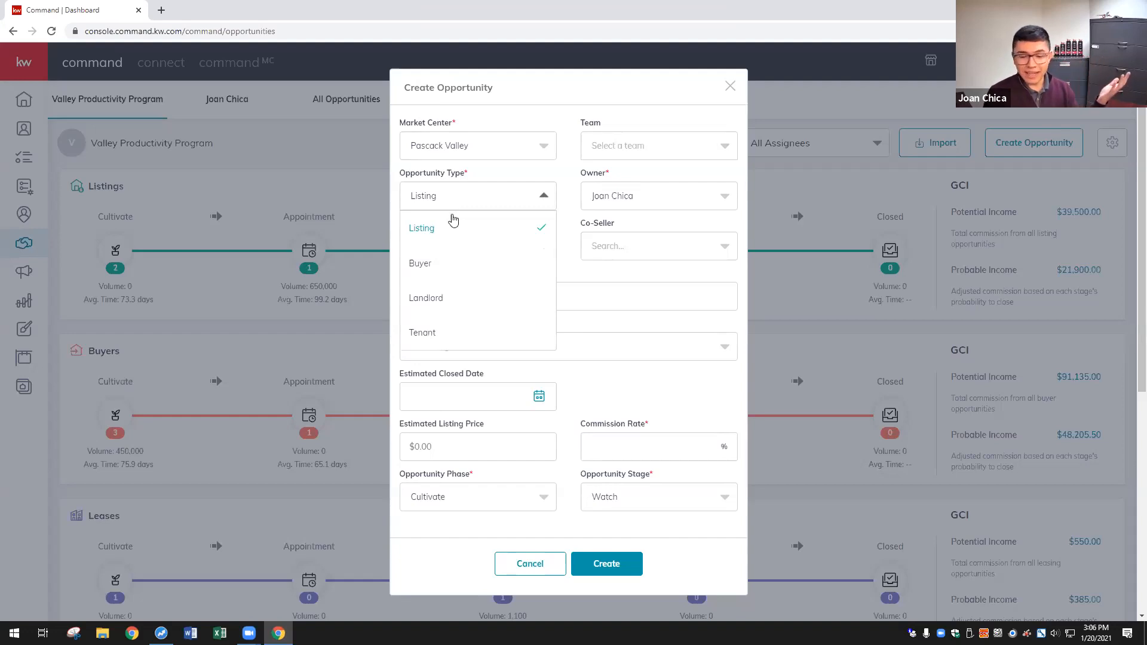
left_click(498, 195)
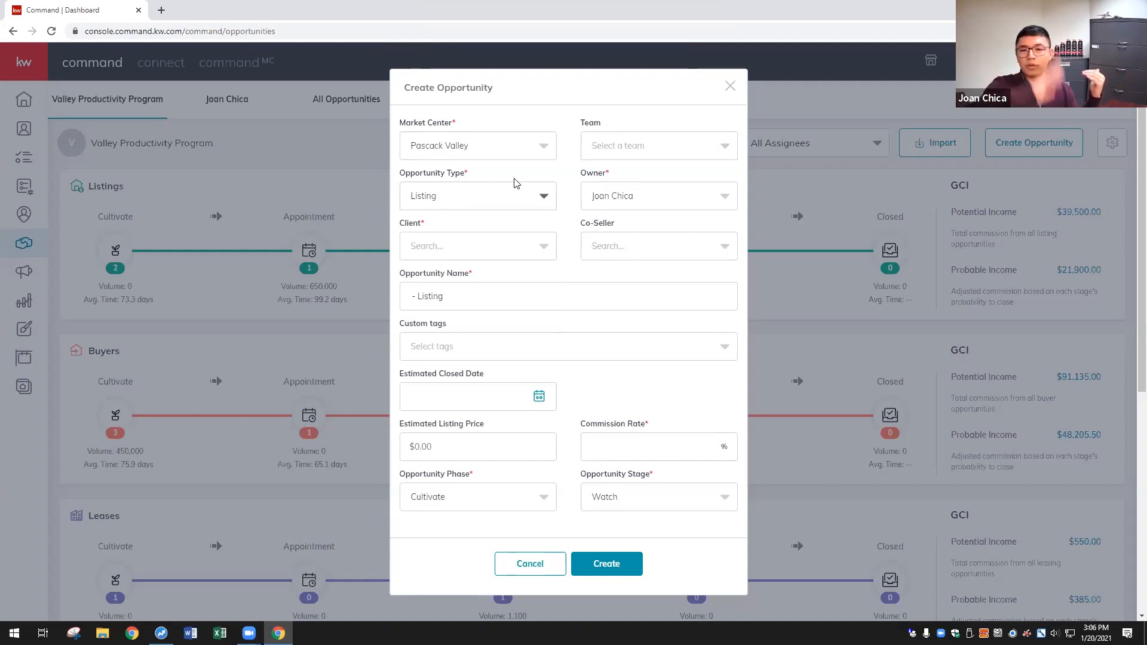
left_click(515, 194)
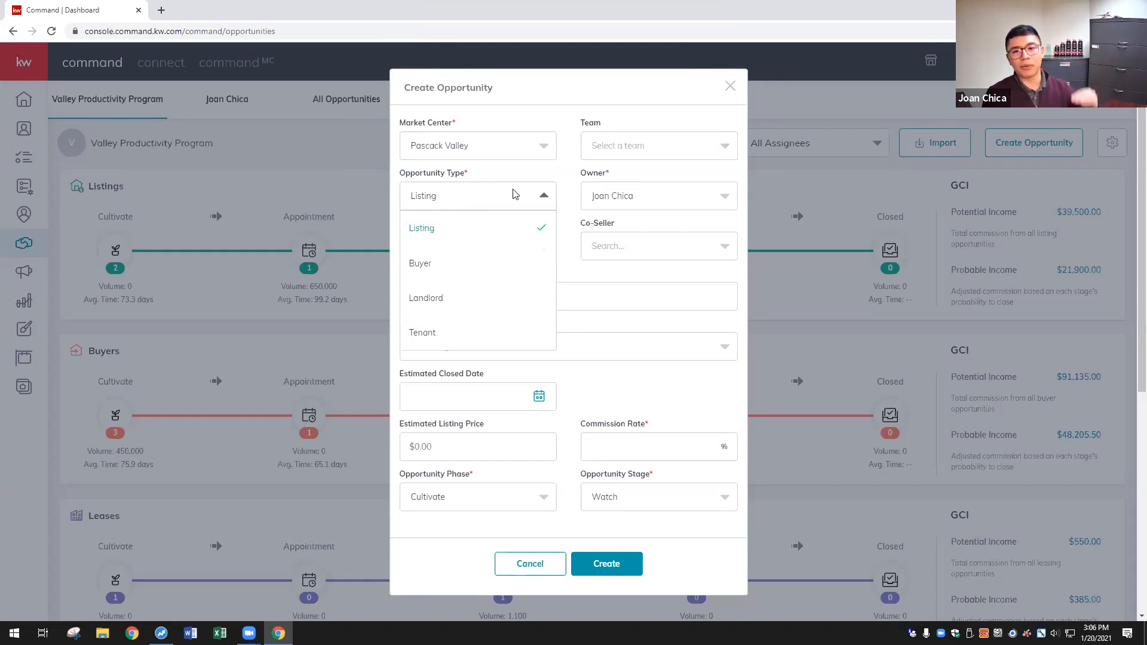
left_click(507, 227)
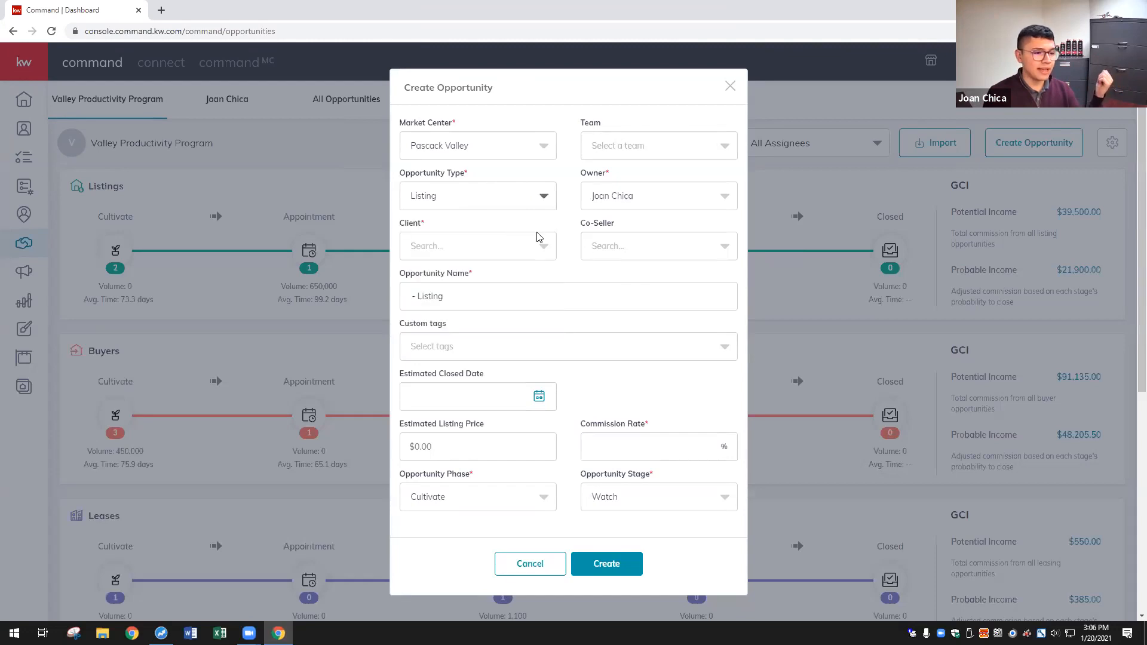
left_click(511, 248)
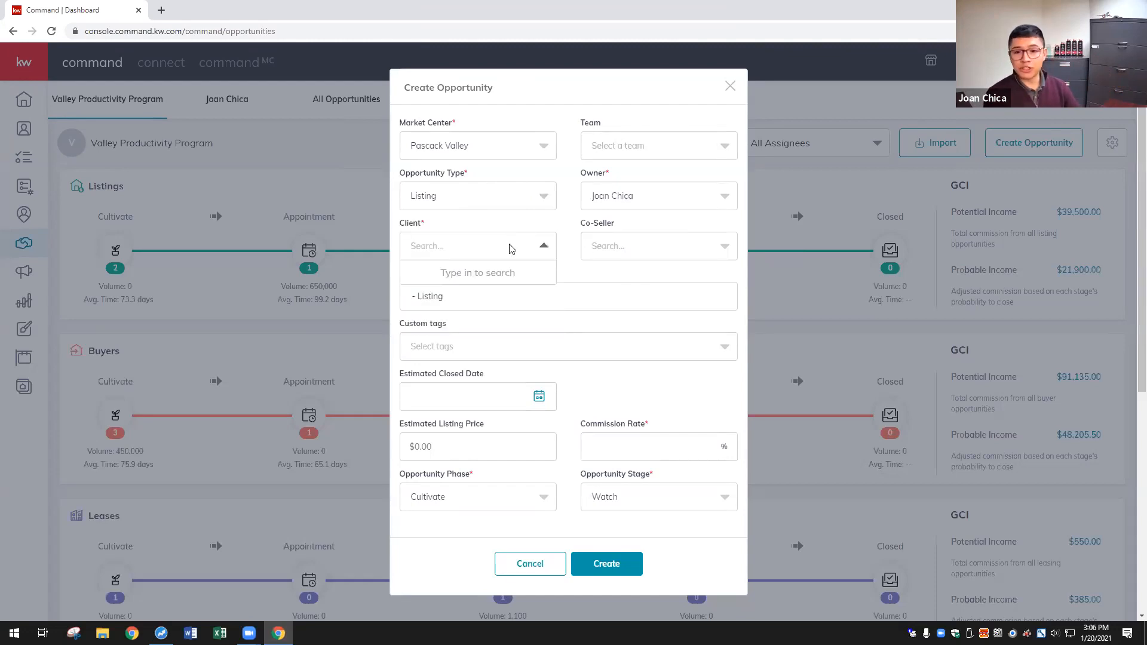
- Search for and pick the client contact, then choose the related contact as co-seller
type("stephi")
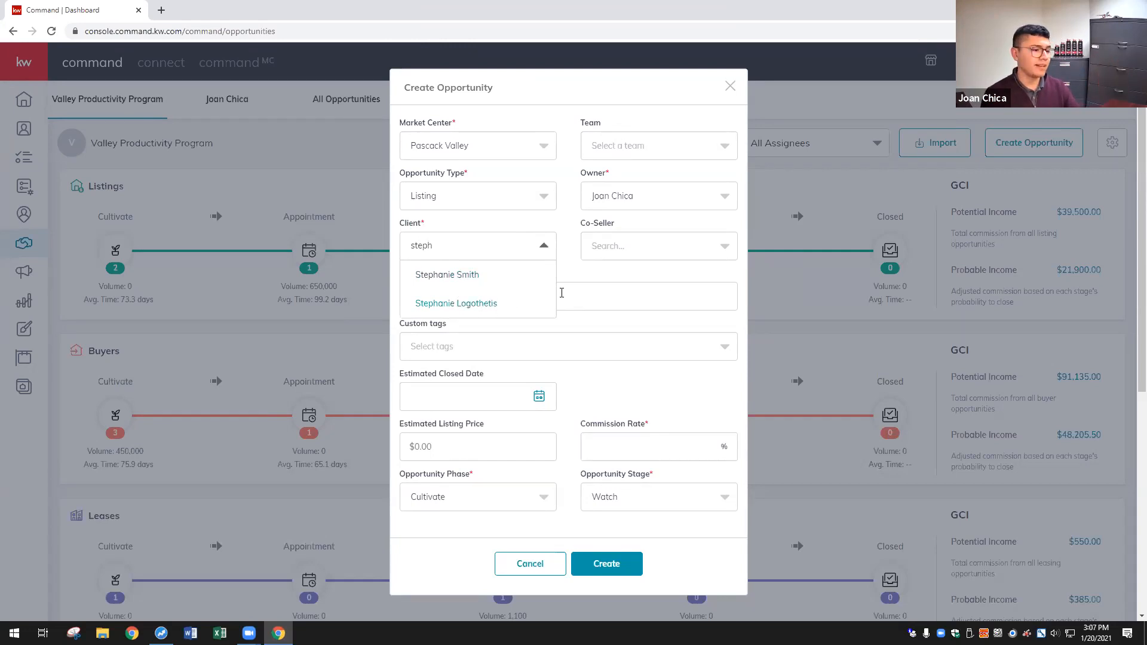
left_click(489, 303)
left_click(656, 249)
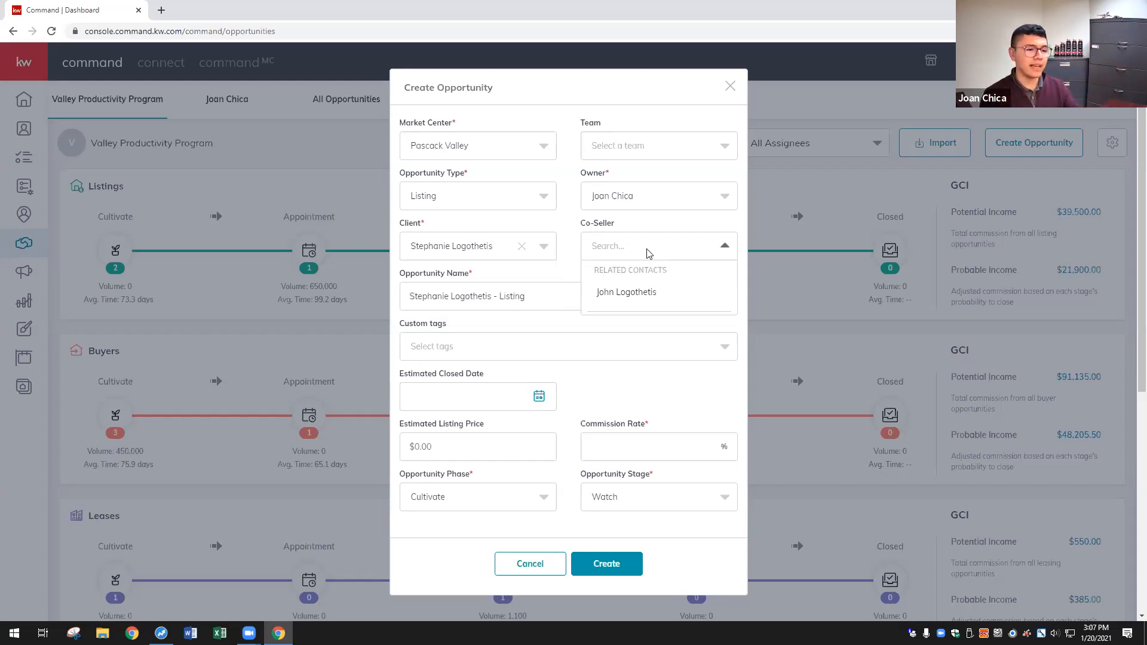
left_click(630, 295)
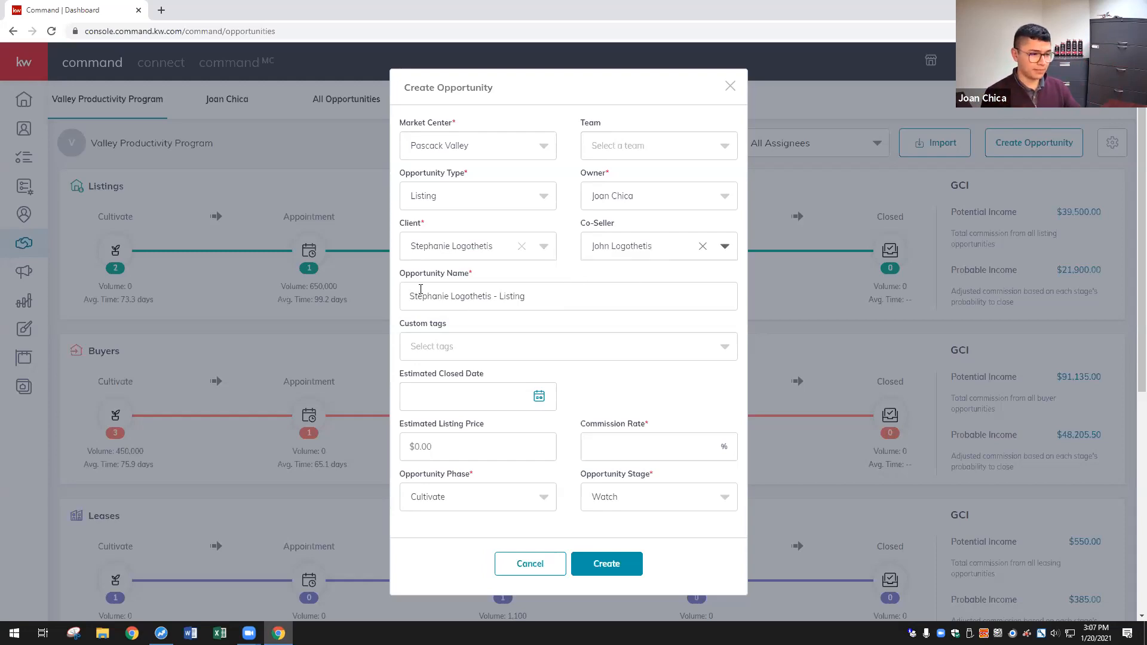
left_click(538, 289)
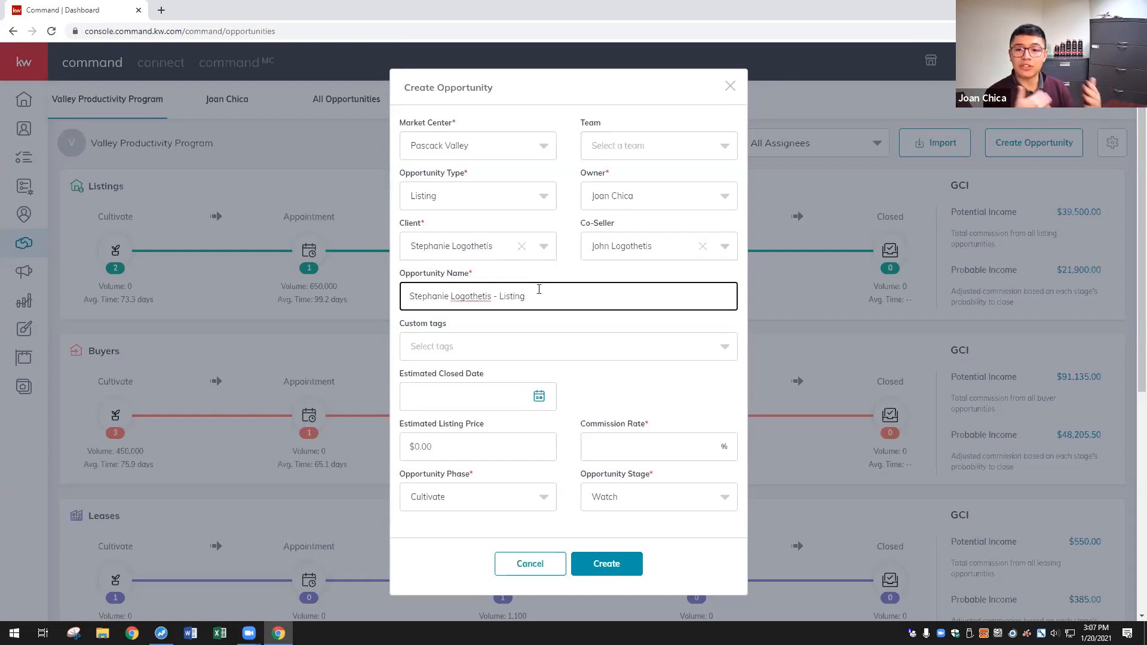
- End the opportunity name with 'TEST' and set the estimated closed date to 3/27/2021
type("TEST")
left_click(644, 410)
left_click(511, 397)
scroll(601, 397, "down", 2)
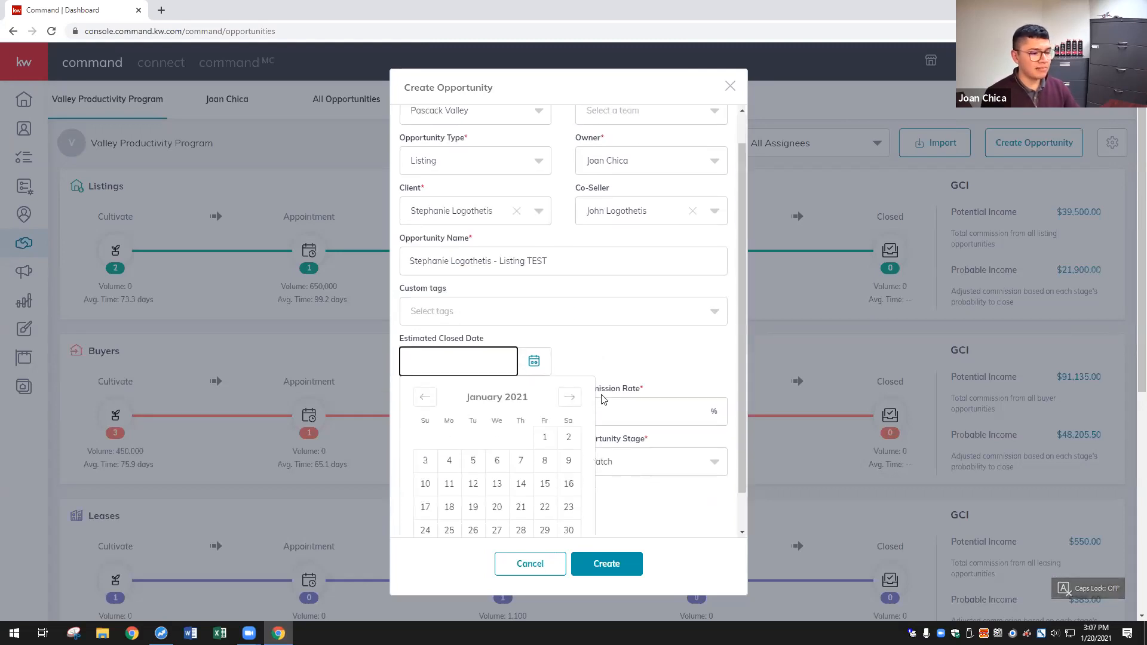
left_click(570, 359)
left_click(570, 359)
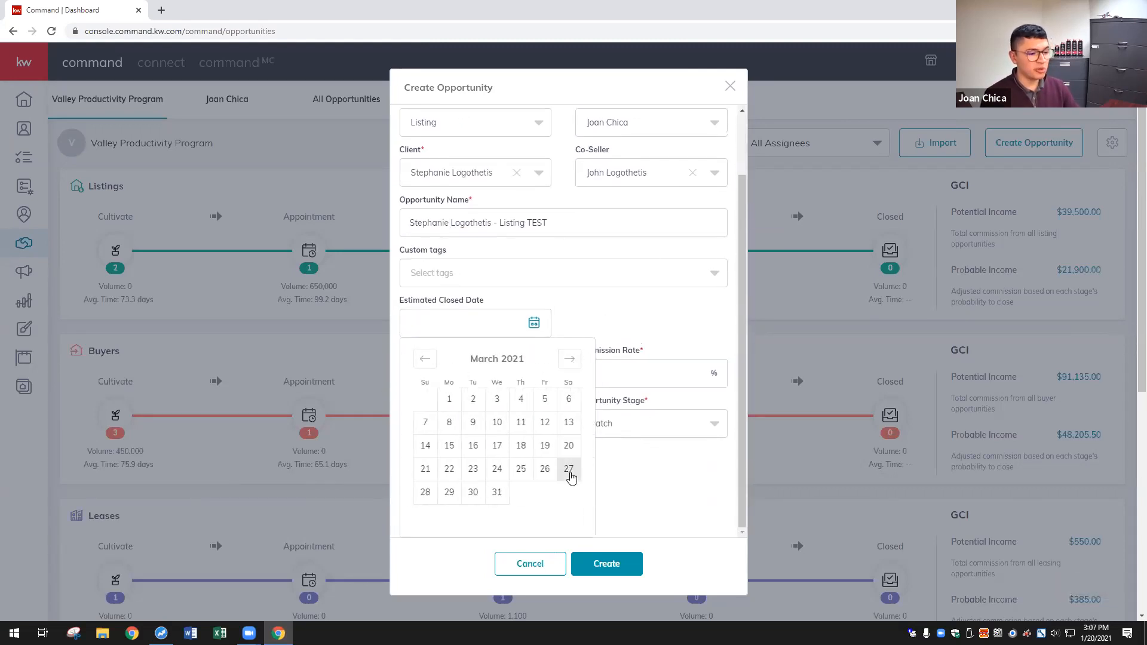
left_click(503, 439)
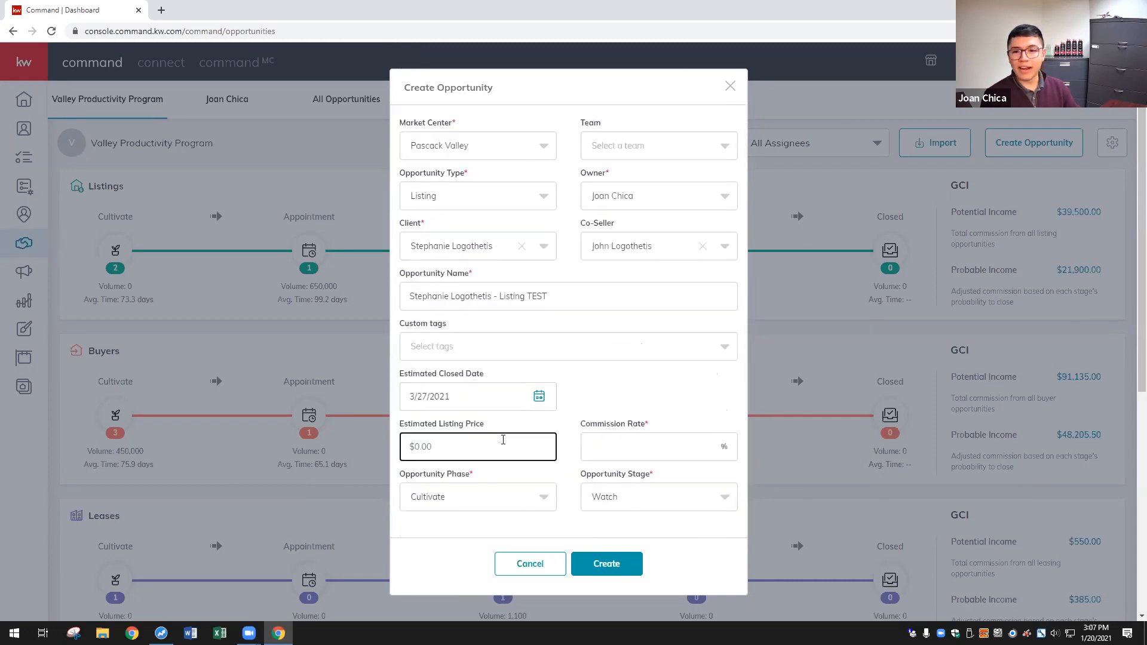
- Enter a 650,000 listing price and 2.5 commission rate, with phase Appointment and stage Kept
type("650,00")
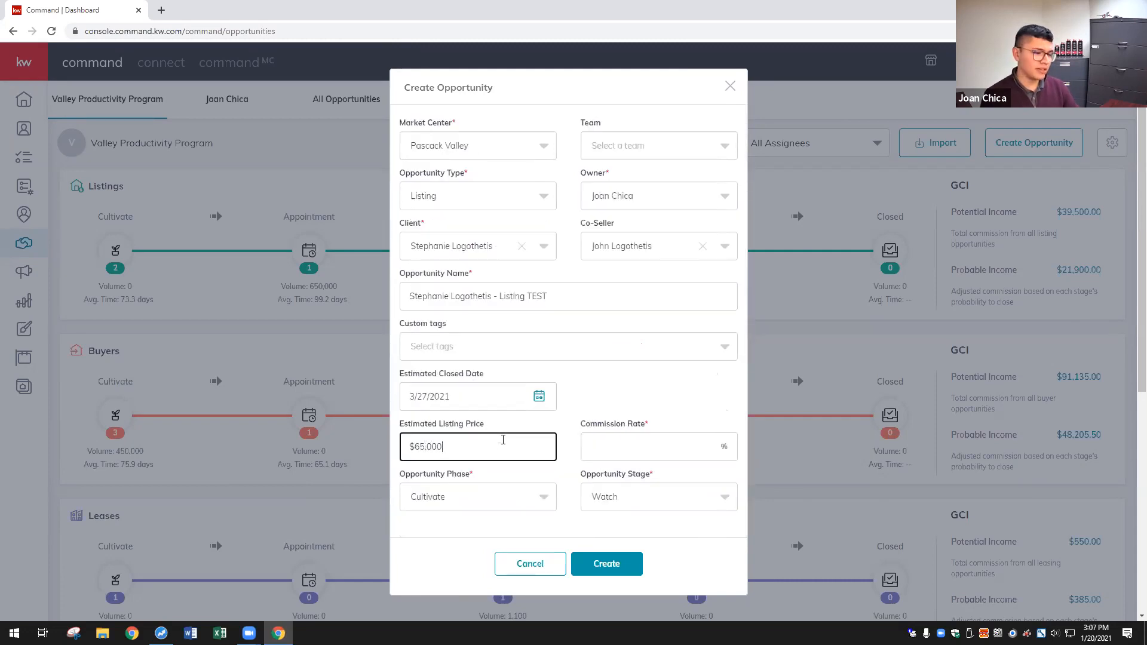
type("0")
left_click(603, 437)
type("2.5")
right_click(604, 436)
left_click(563, 393)
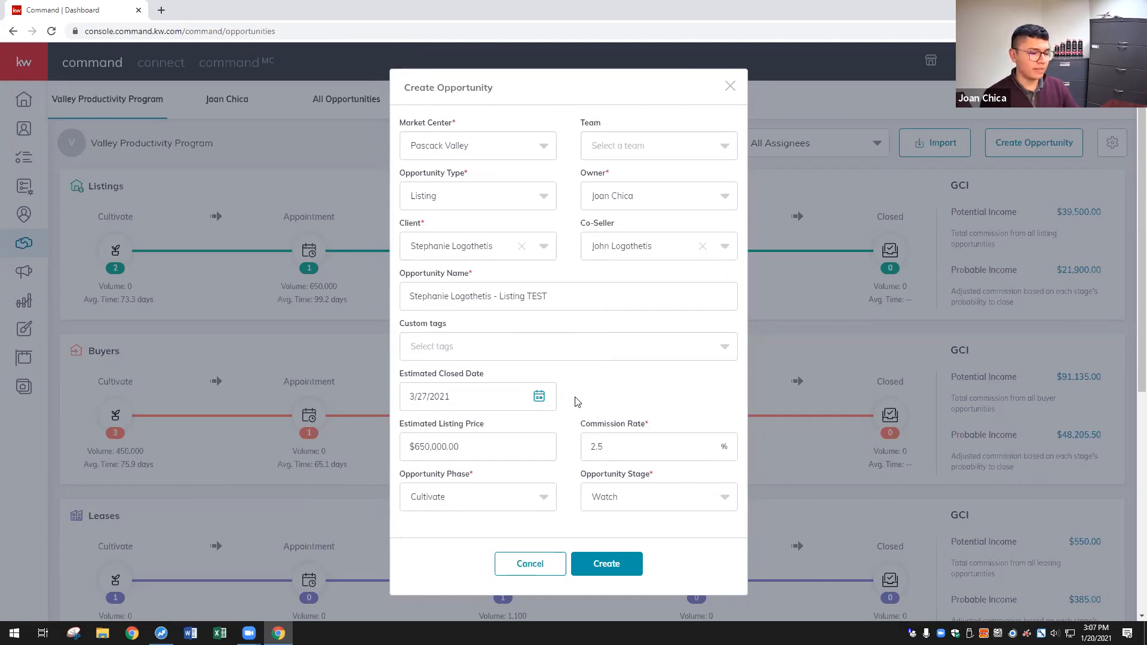
scroll(533, 479, "down", 2)
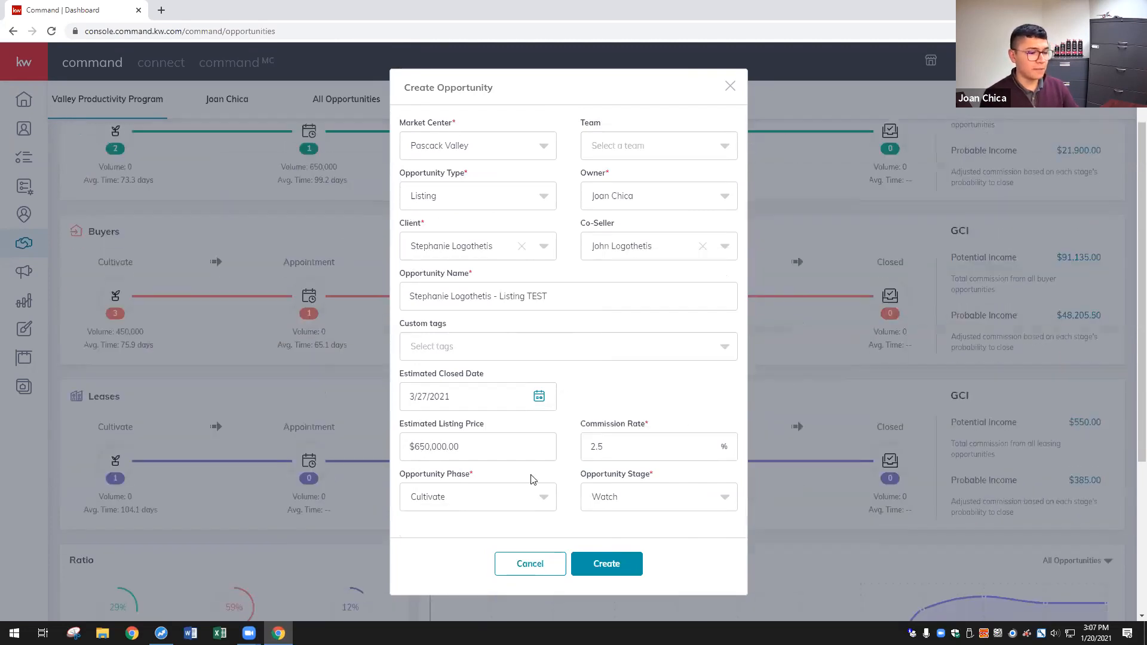
left_click(503, 497)
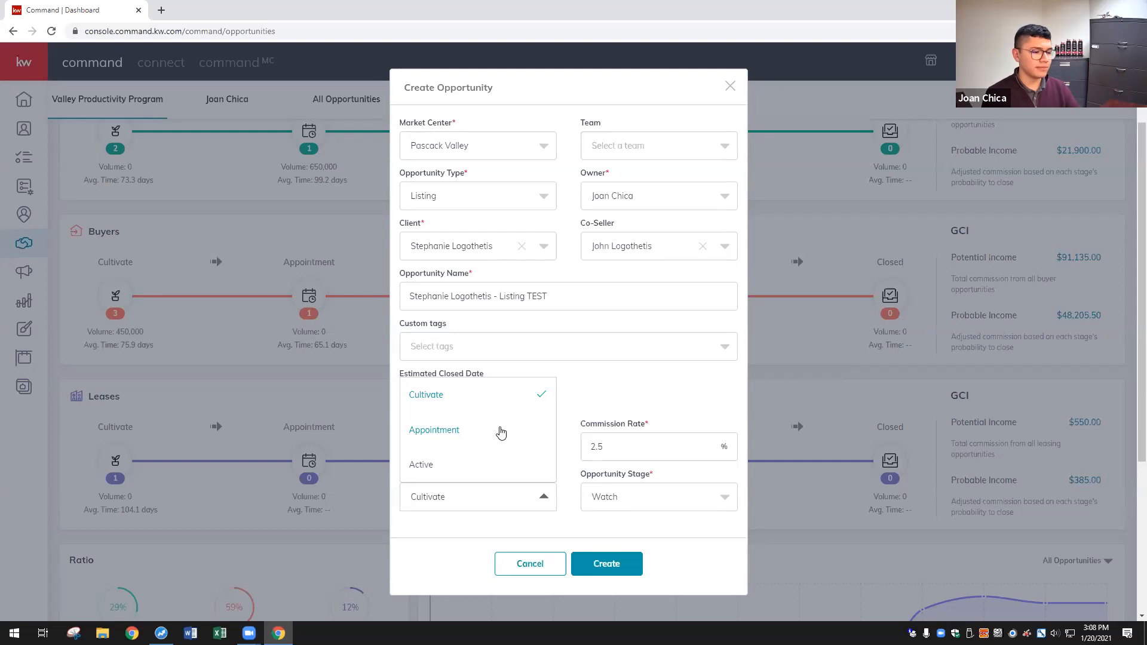
left_click(500, 432)
left_click(628, 511)
left_click(634, 468)
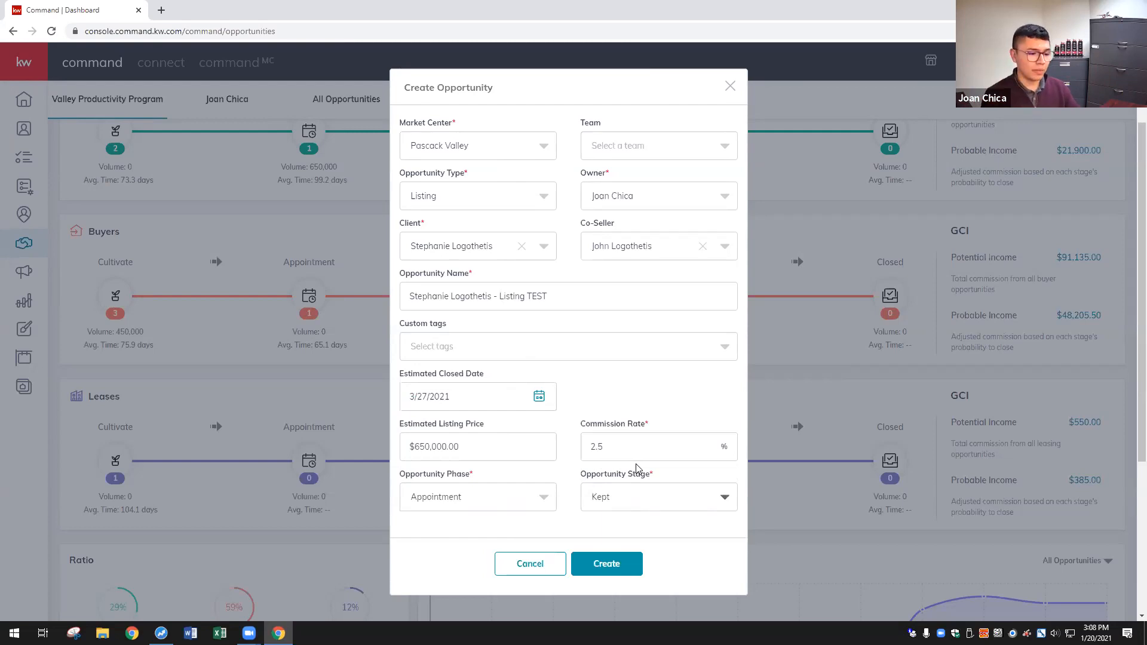
scroll(609, 424, "up", 2)
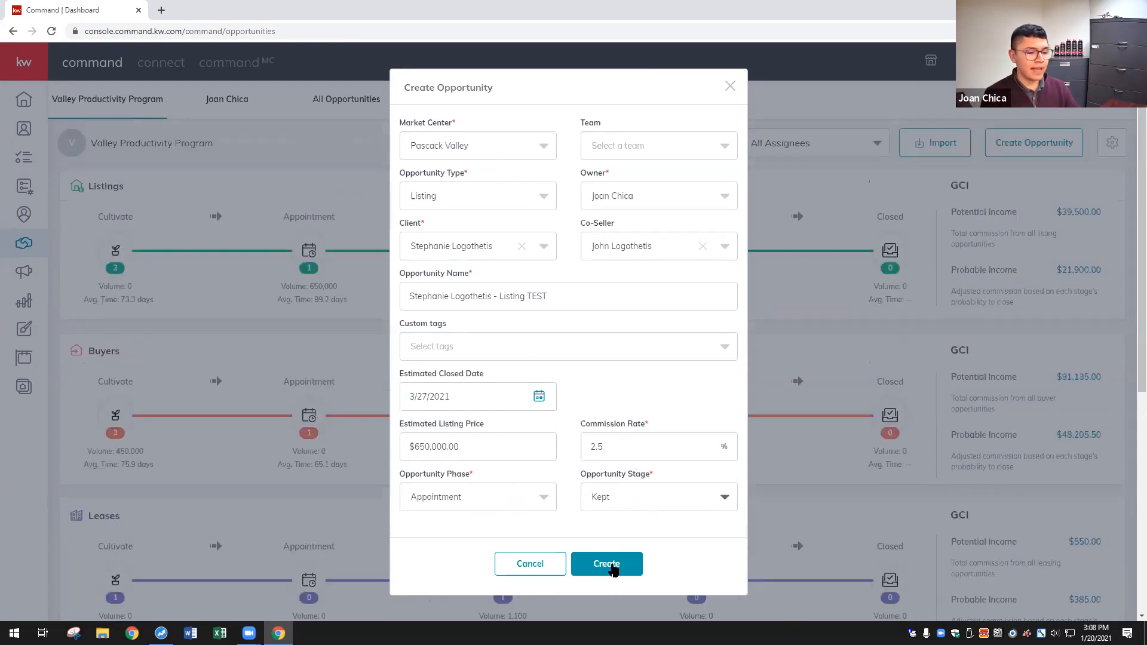
- Create the Listing TEST opportunity so its details page opens
left_click(613, 566)
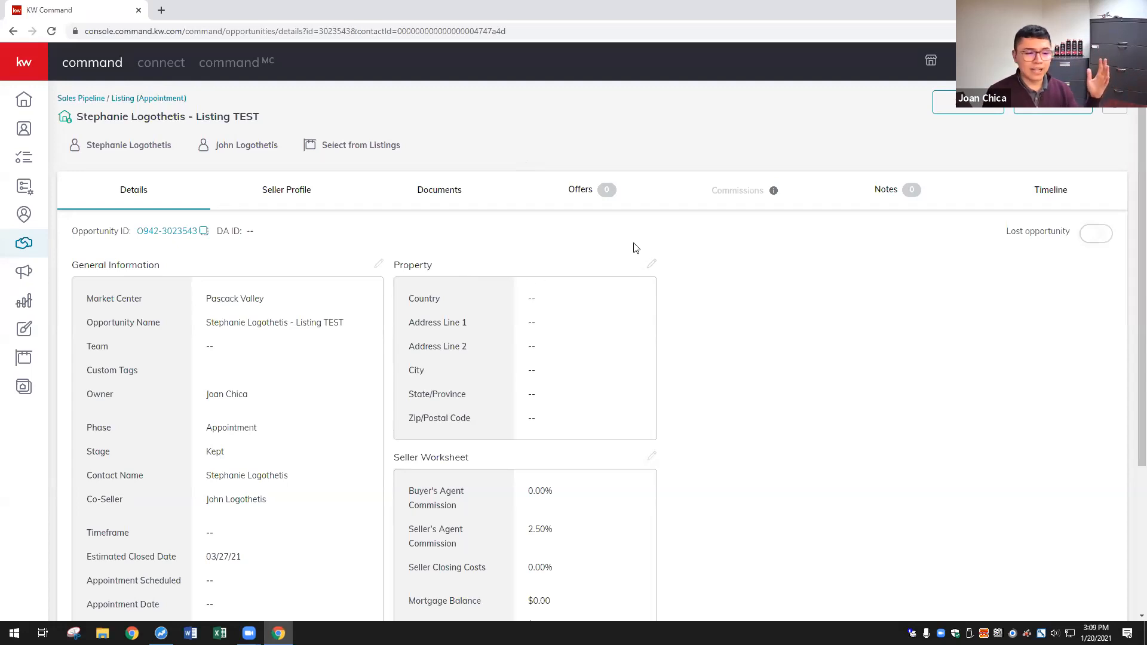
- Fill in the property address from the matching address suggestion and save it
left_click(651, 263)
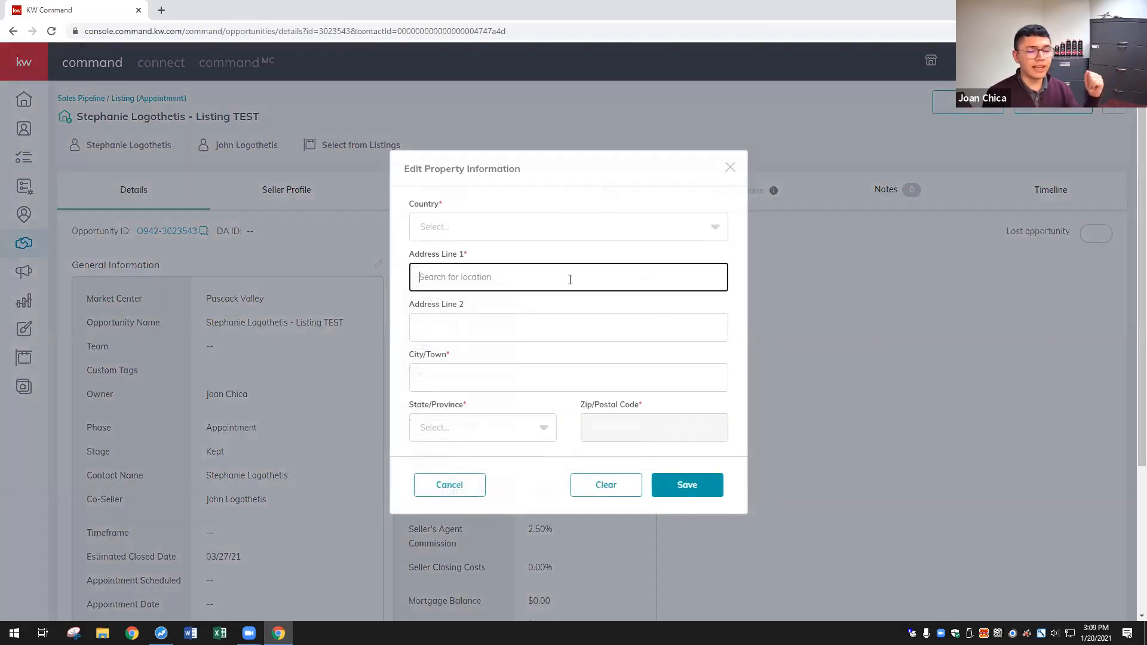
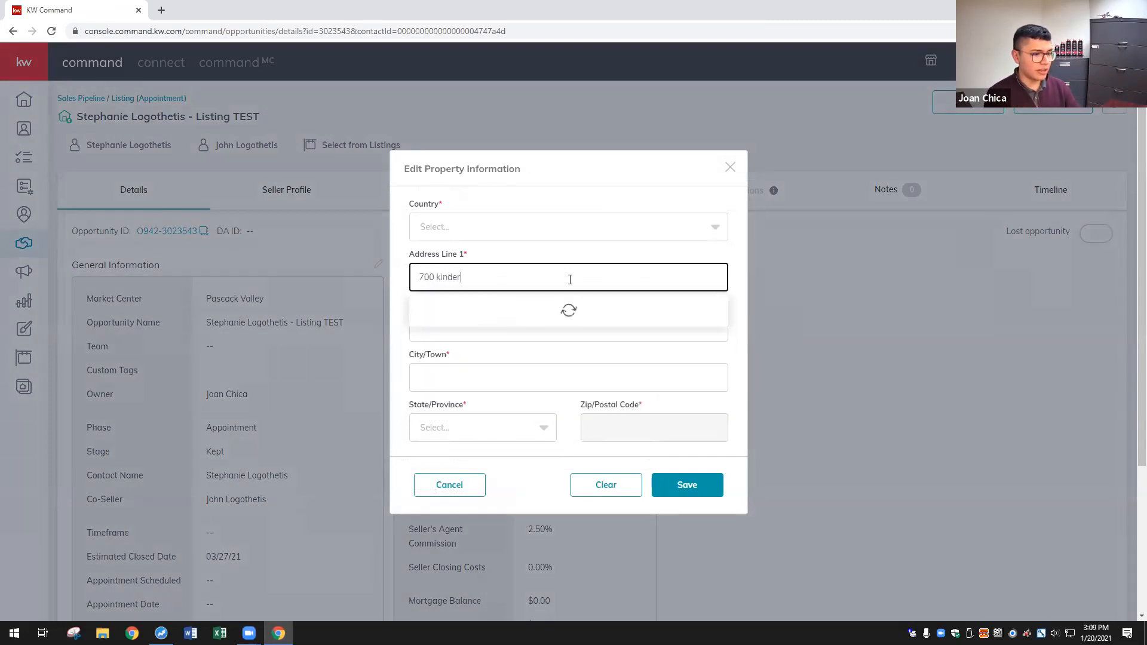
left_click(553, 307)
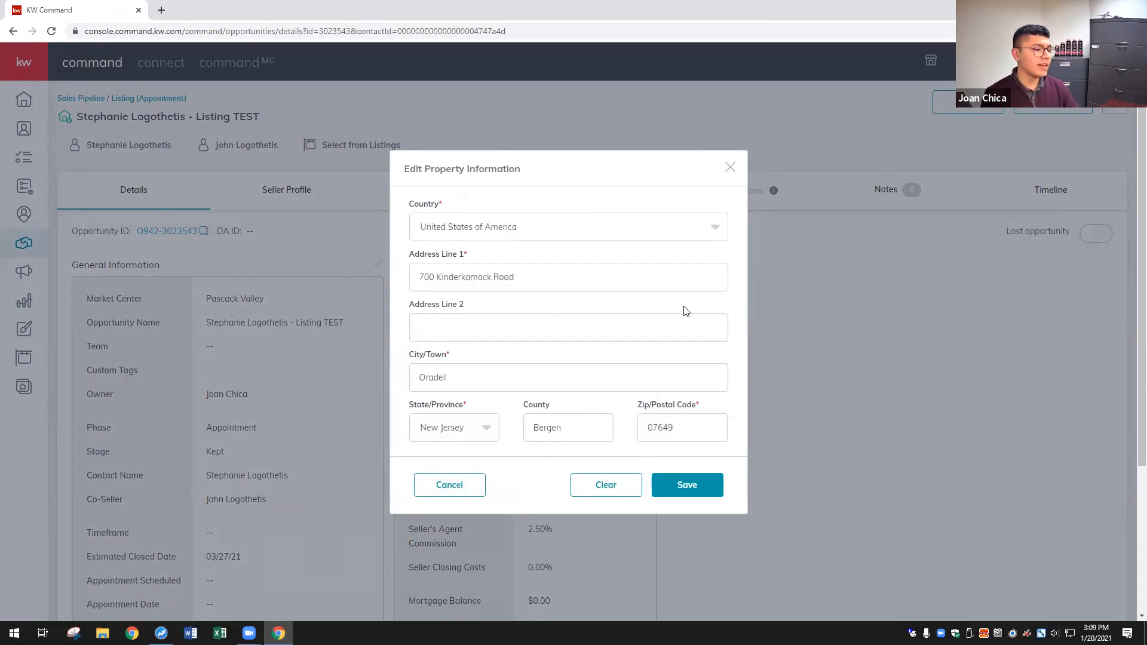
scroll(683, 309, "down", 1)
left_click(550, 277)
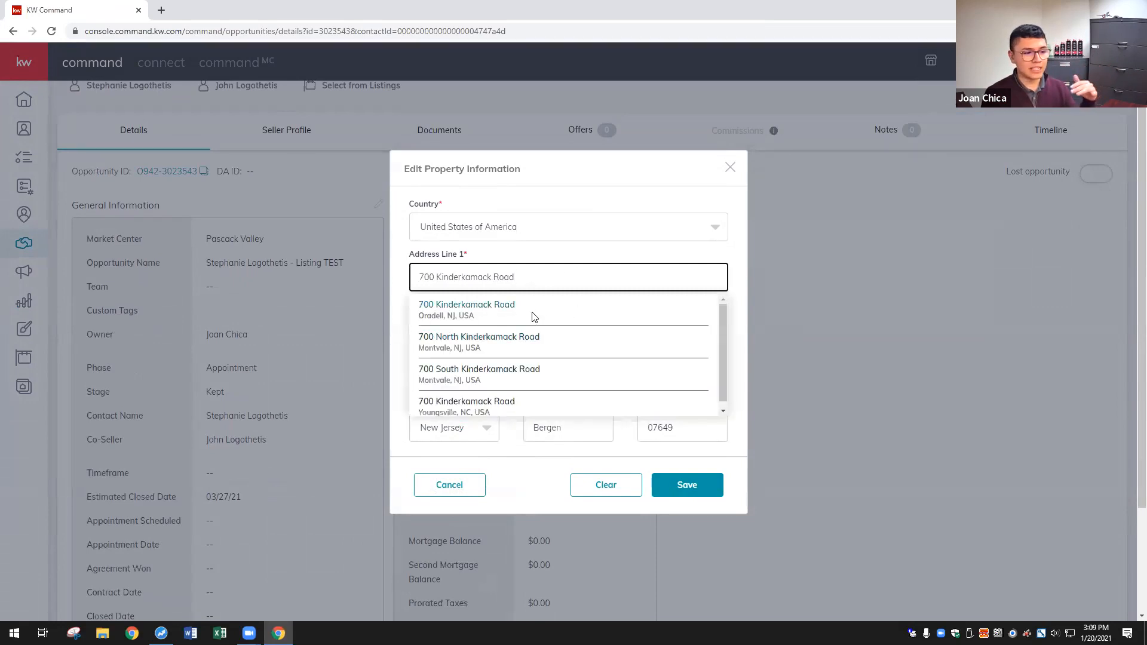
left_click(533, 314)
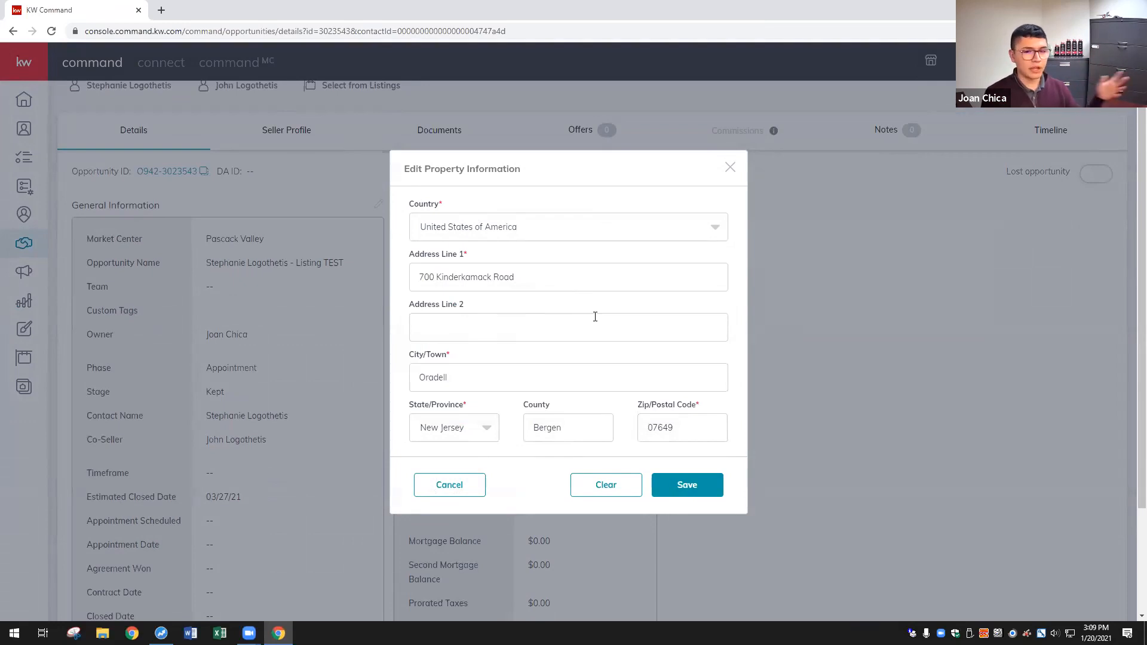
left_click(699, 486)
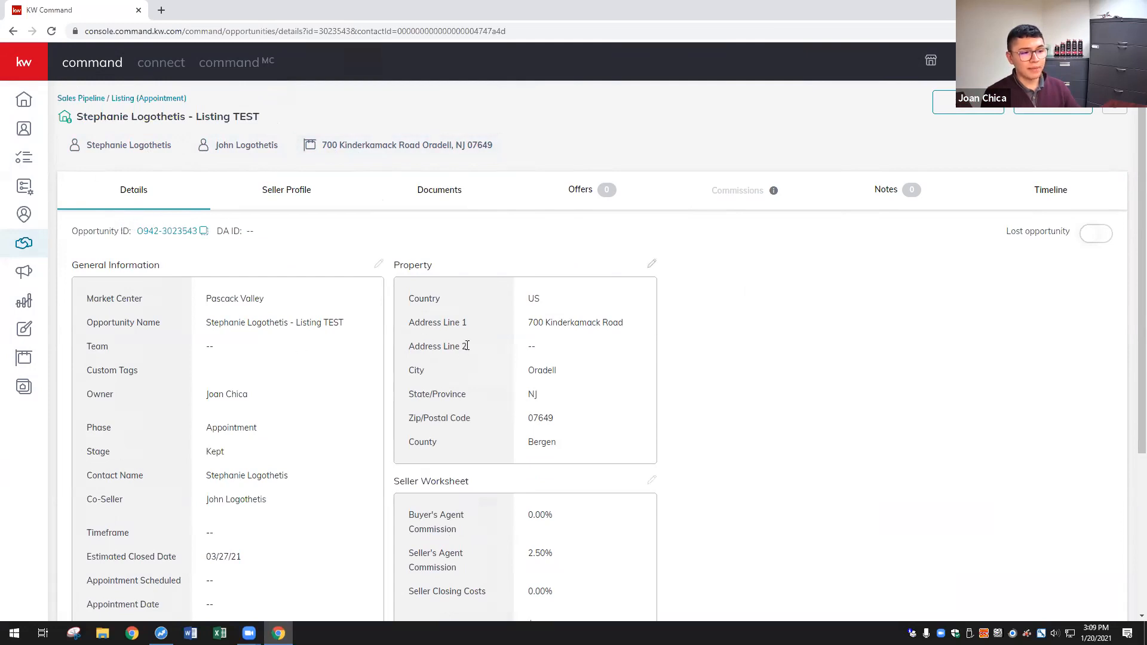
- Apply the NJ - Residential checklist type to the opportunity's documents
left_click(432, 190)
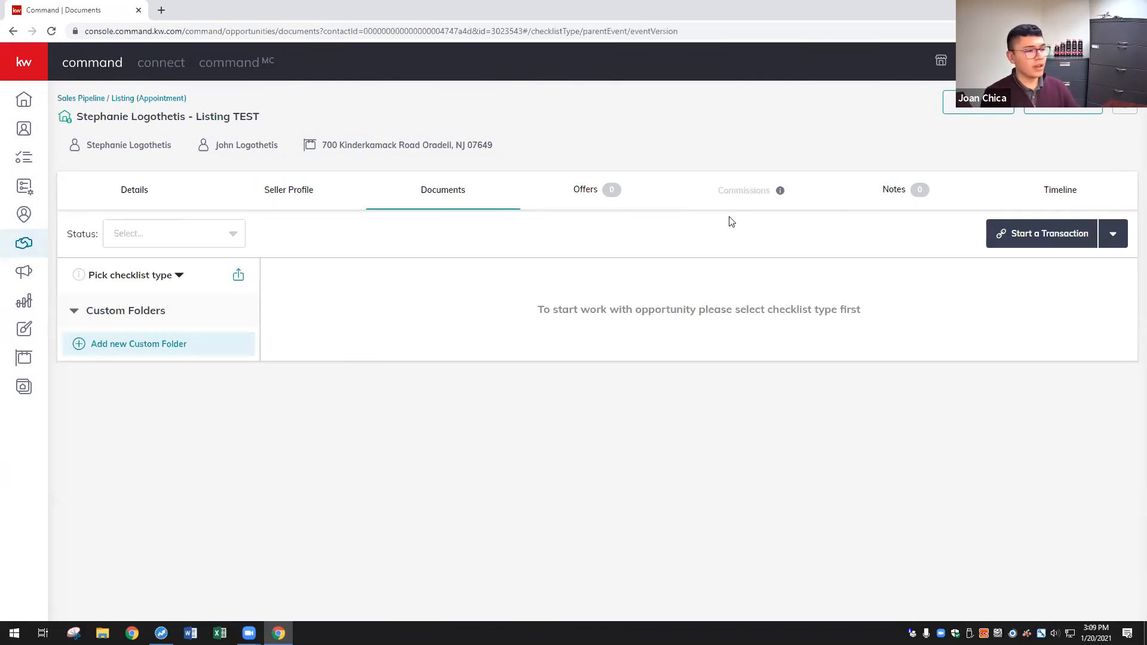
left_click(166, 276)
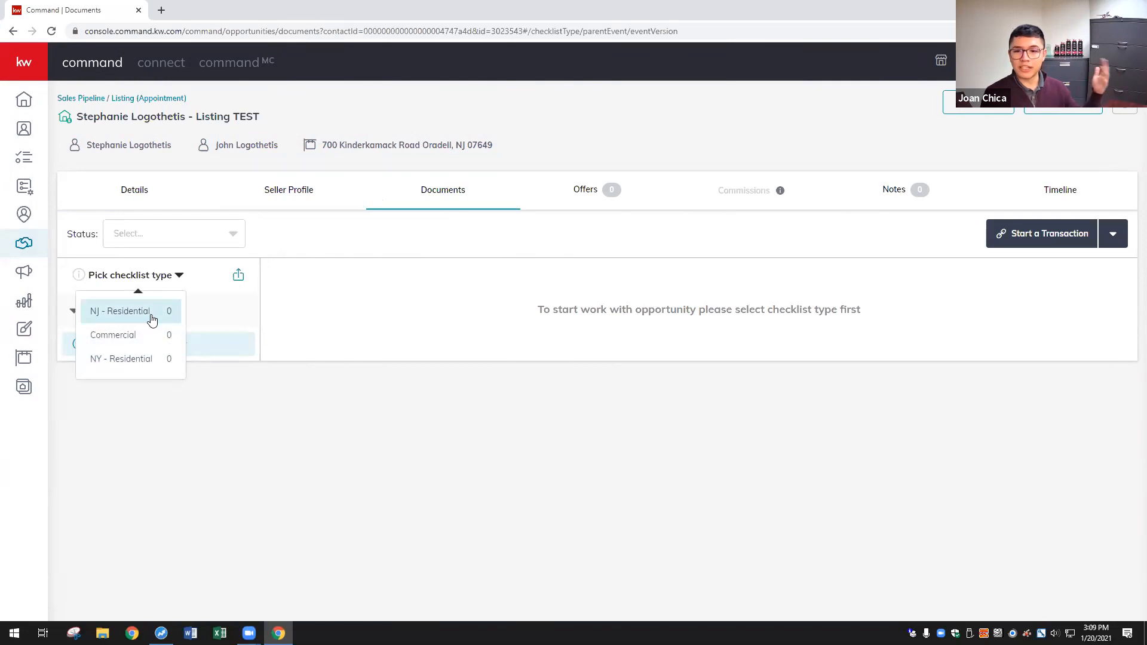
left_click(143, 320)
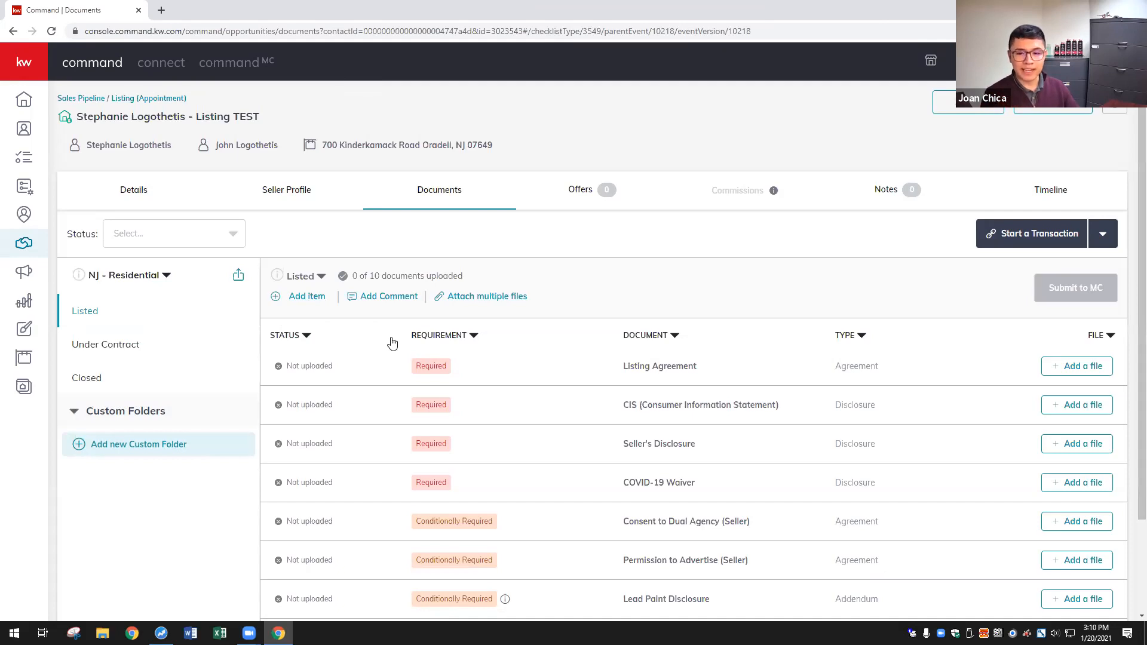
- Browse the Under Contract and Closed folders, return to Listed, and show the Start a Transaction options
left_click(153, 354)
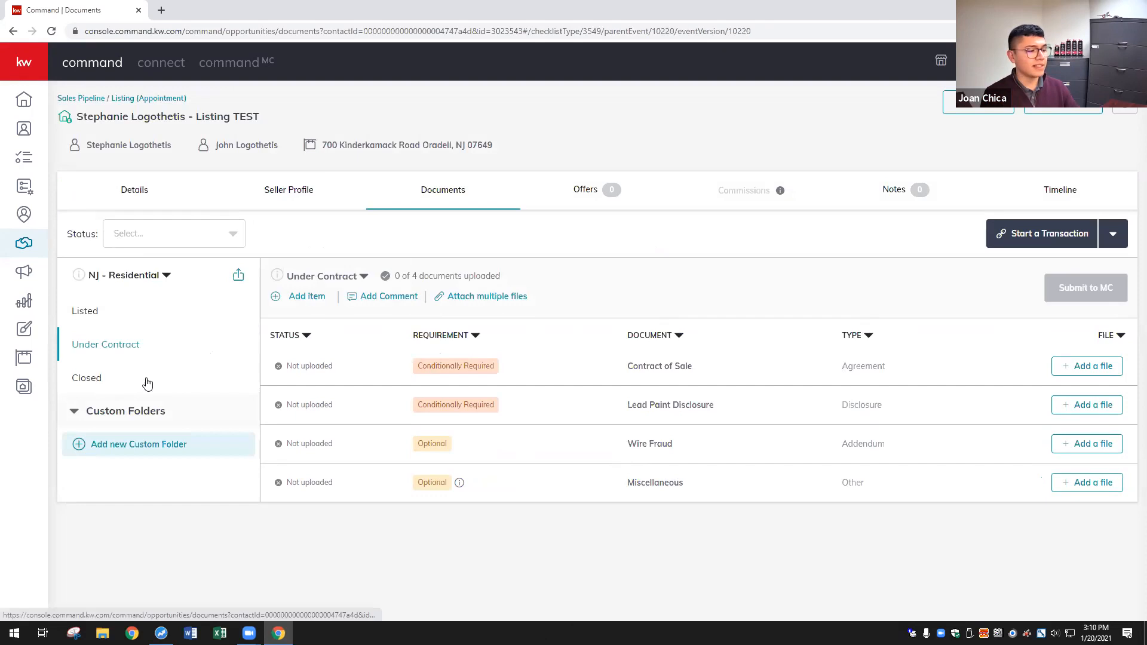
left_click(125, 385)
scroll(869, 321, "down", 1)
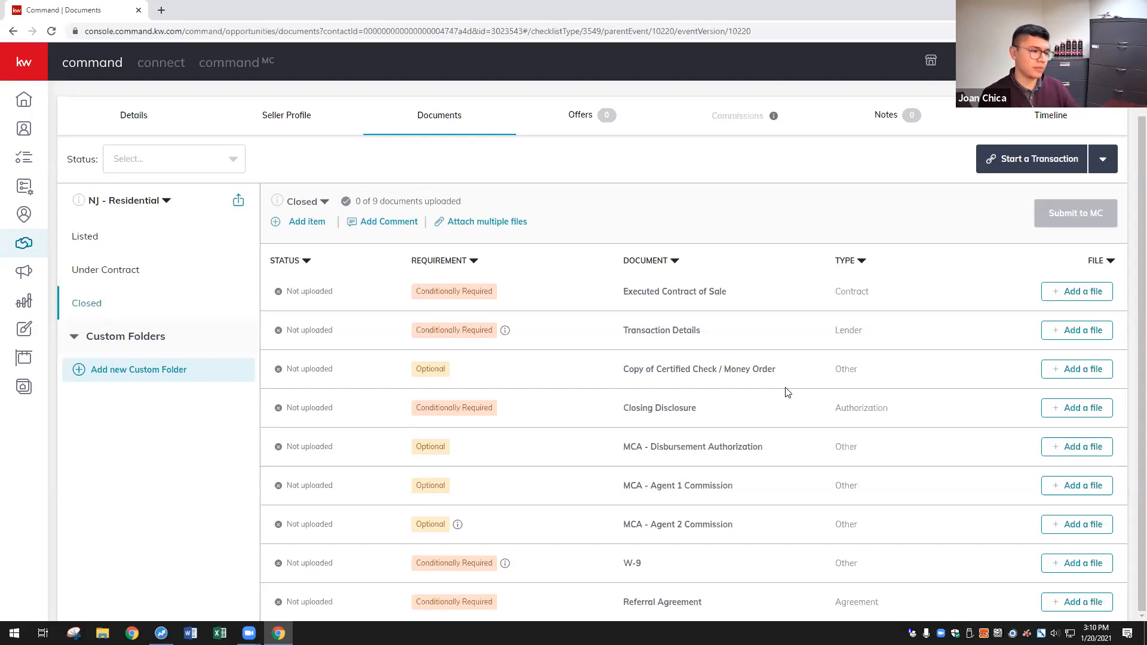
scroll(209, 239, "up", 2)
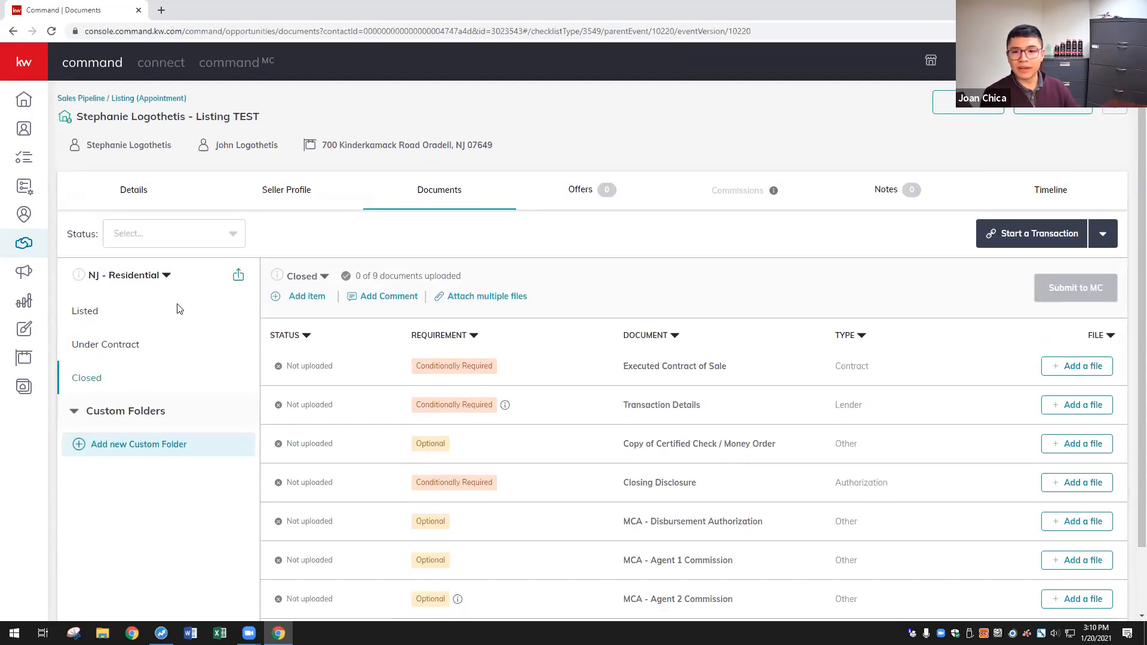
left_click(149, 319)
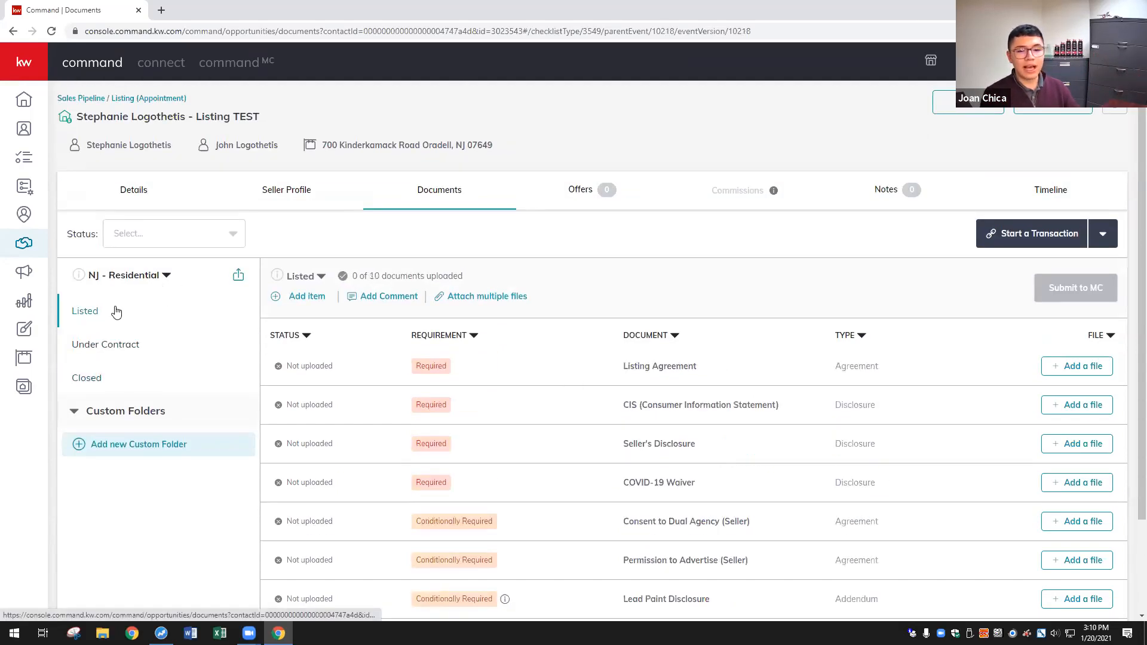
left_click(1102, 237)
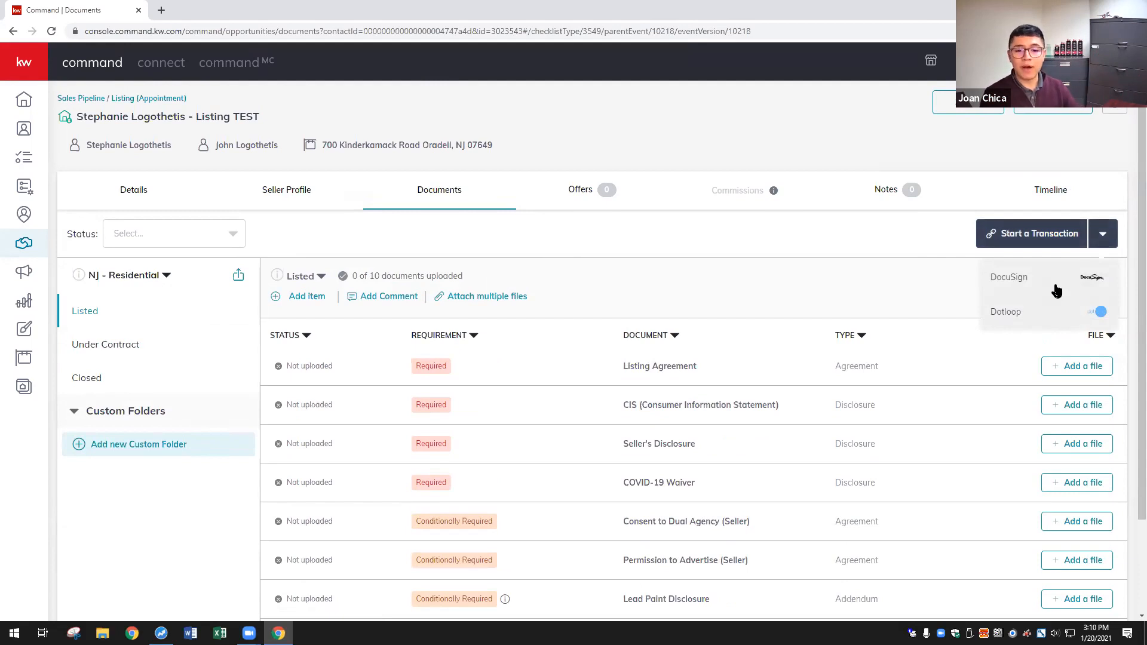
- Start the transaction in DocuSign, creating the Listing TEST room in DocuSign Rooms
left_click(1056, 284)
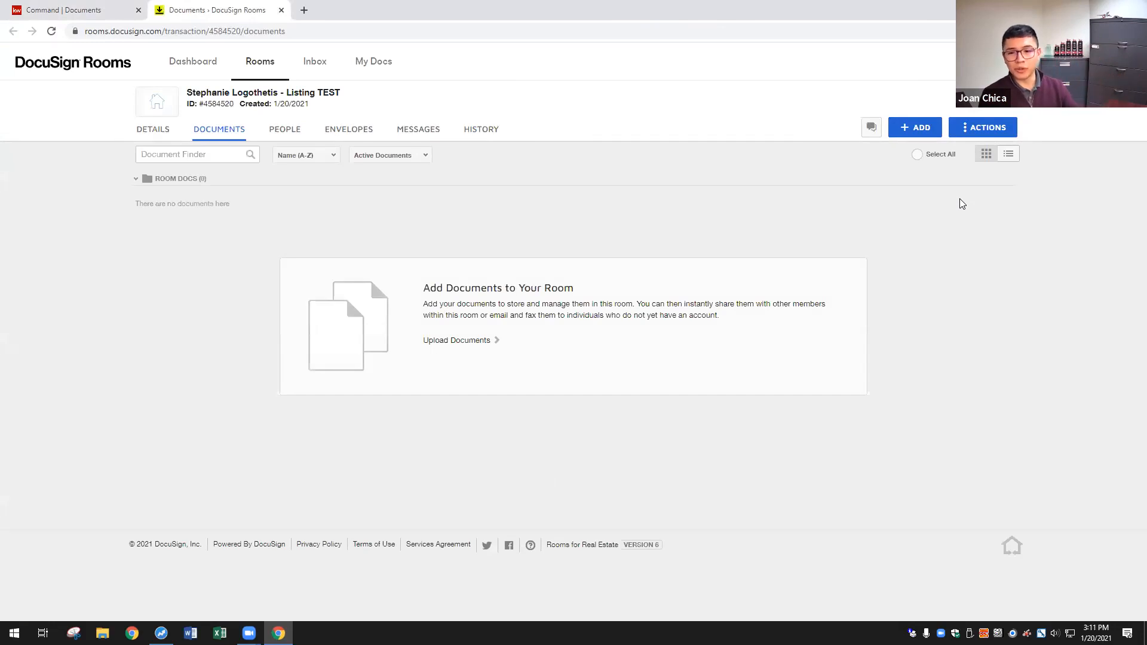
mouse_move(192, 99)
left_click_drag(188, 93, 337, 94)
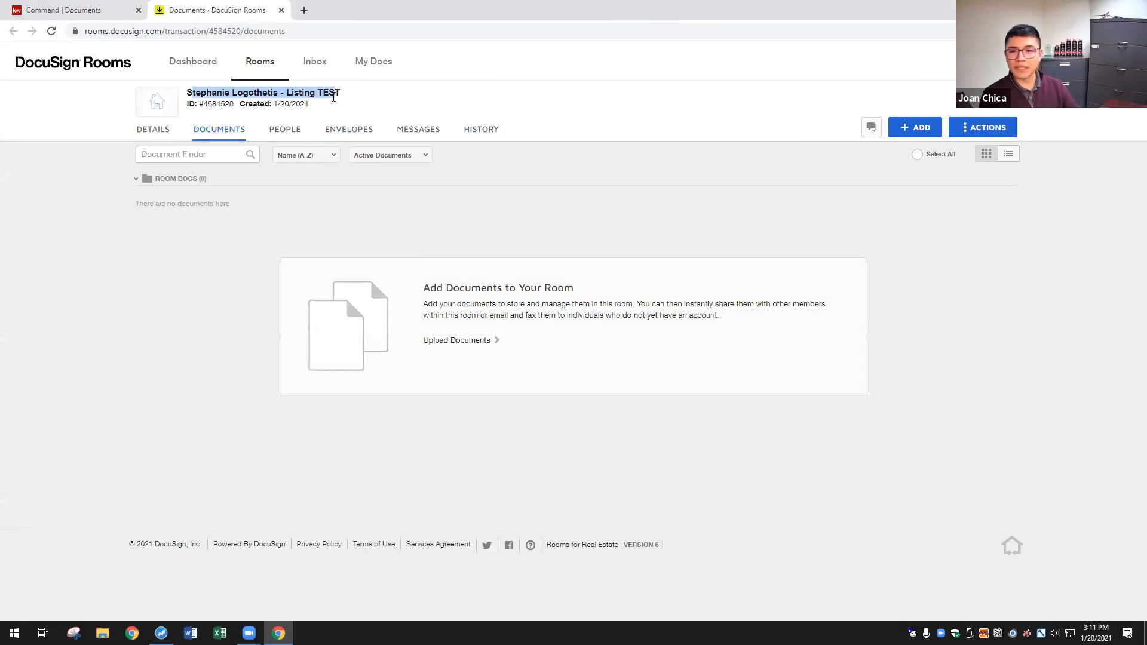
left_click(370, 101)
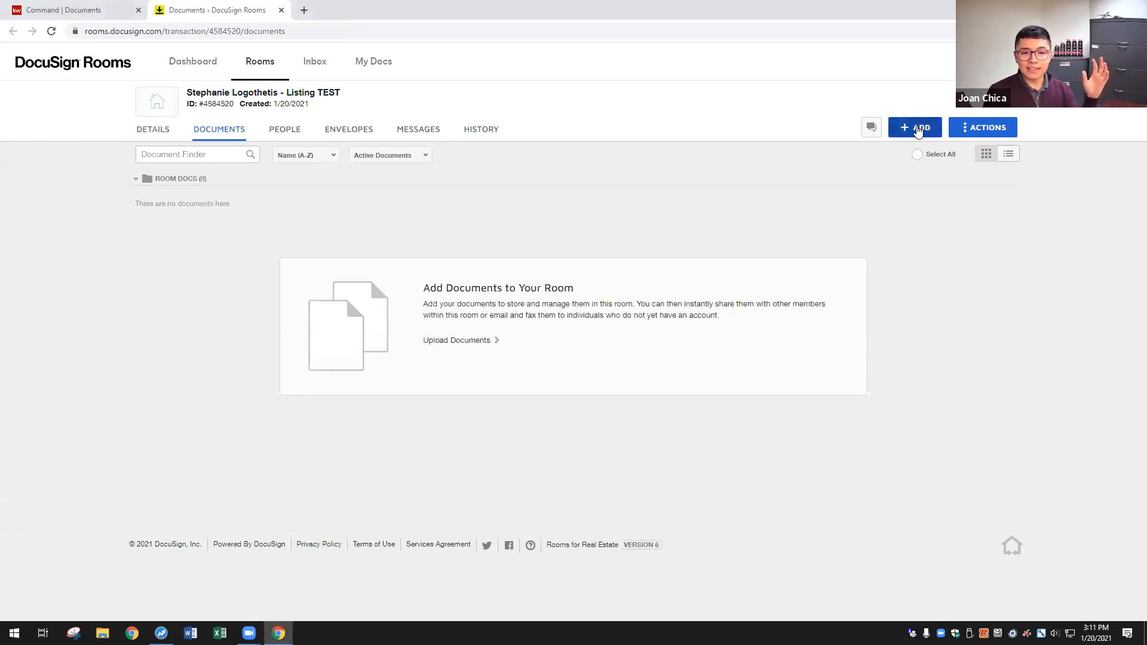
left_click(925, 129)
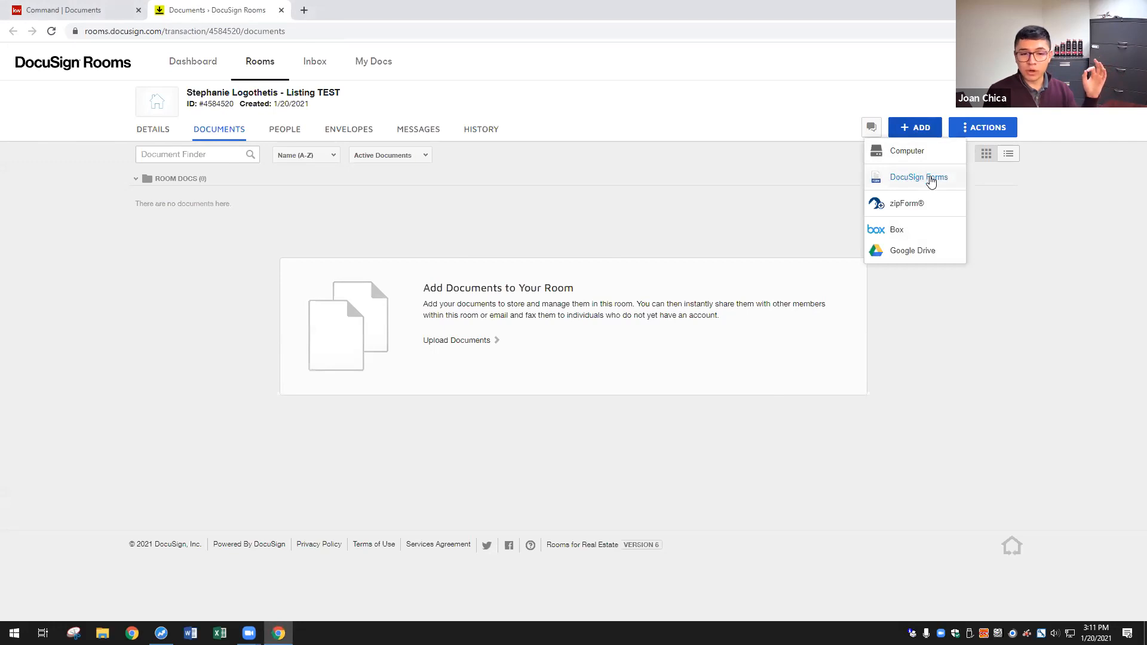
- Select all eight forms from the Listing - Residential DocuSign Forms group
left_click(930, 179)
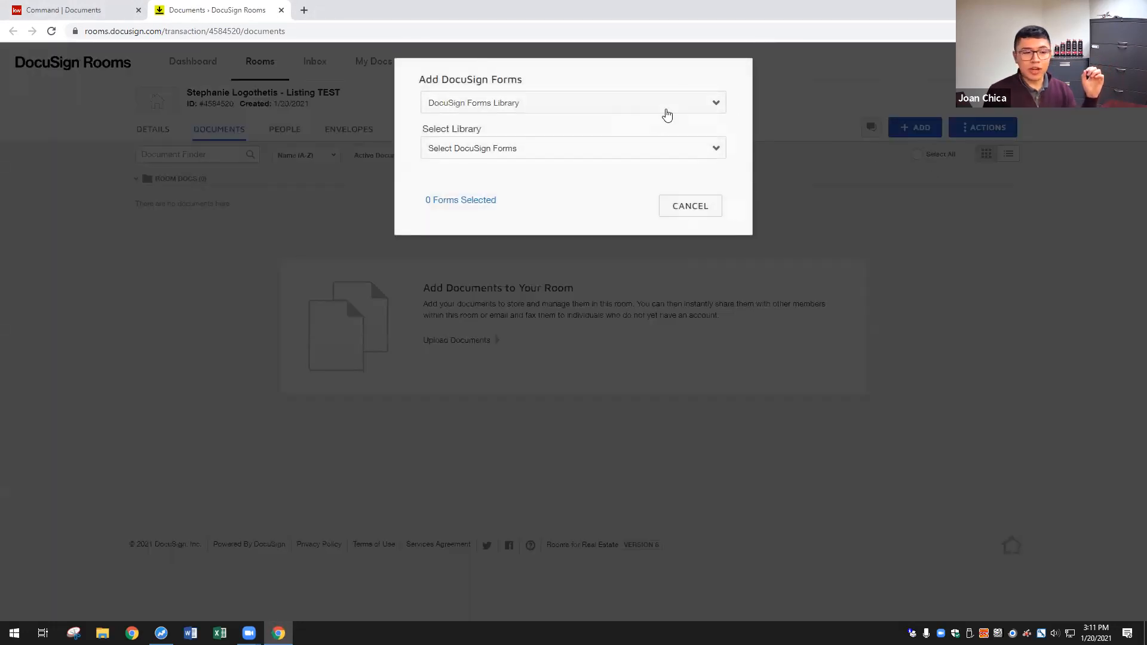
left_click(643, 108)
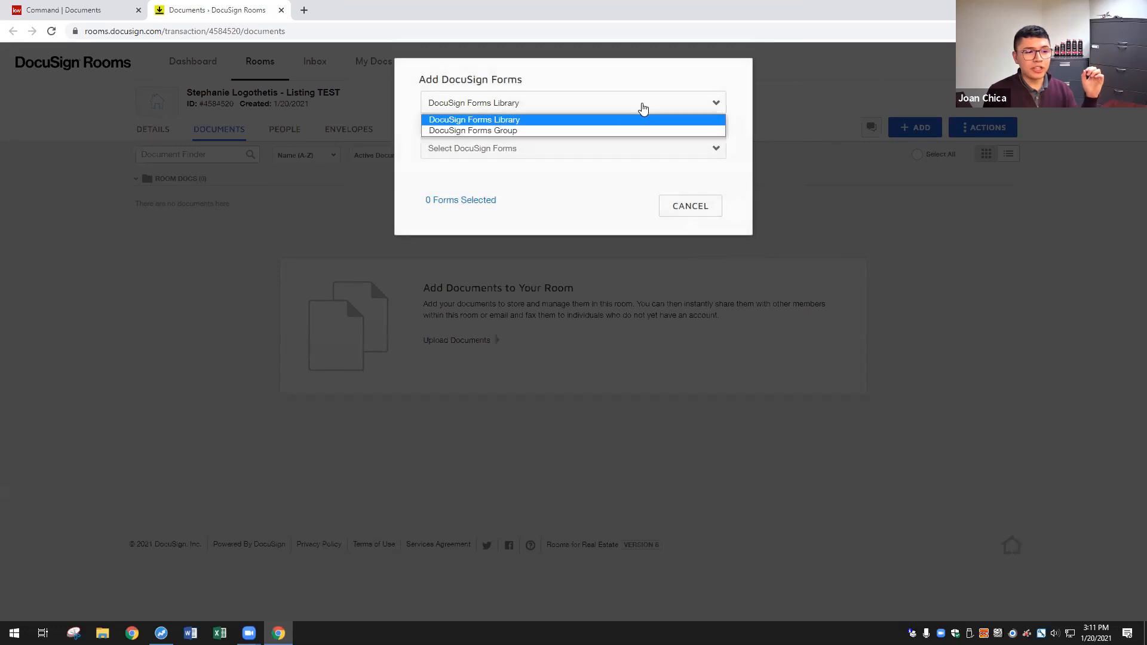
left_click(549, 131)
left_click(537, 146)
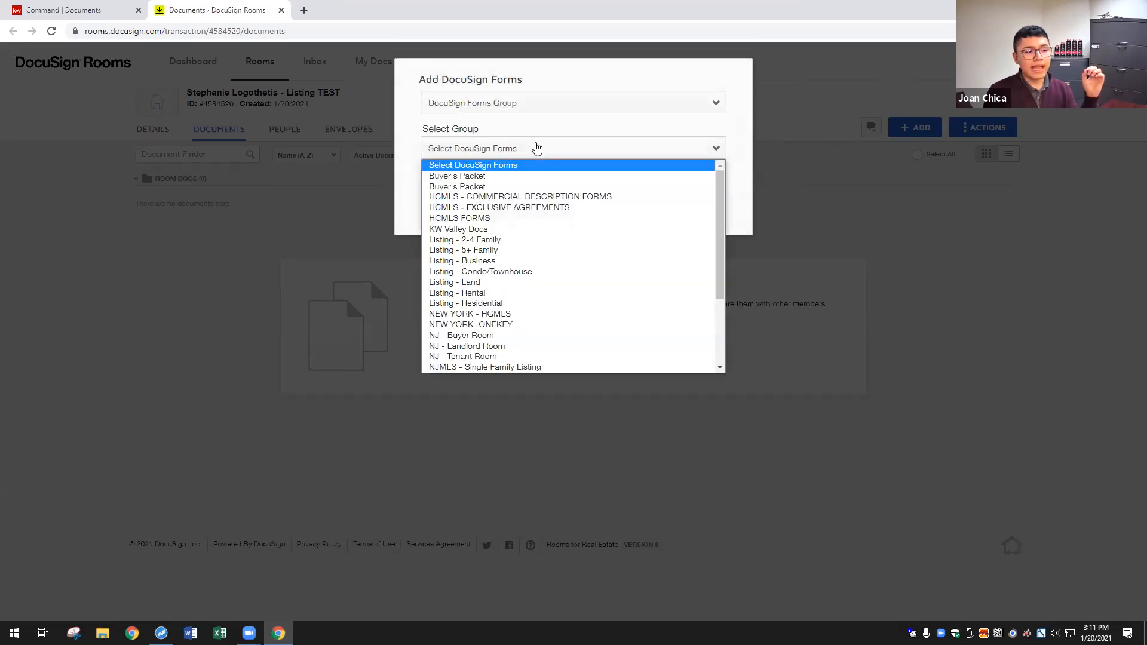
left_click(464, 304)
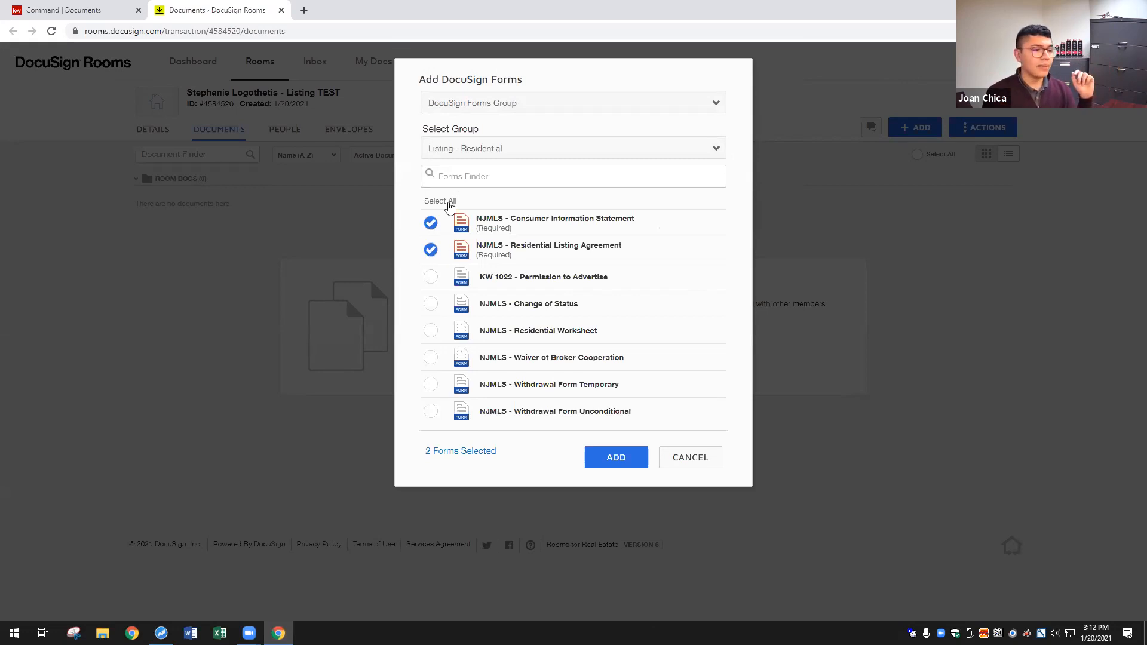
left_click(448, 202)
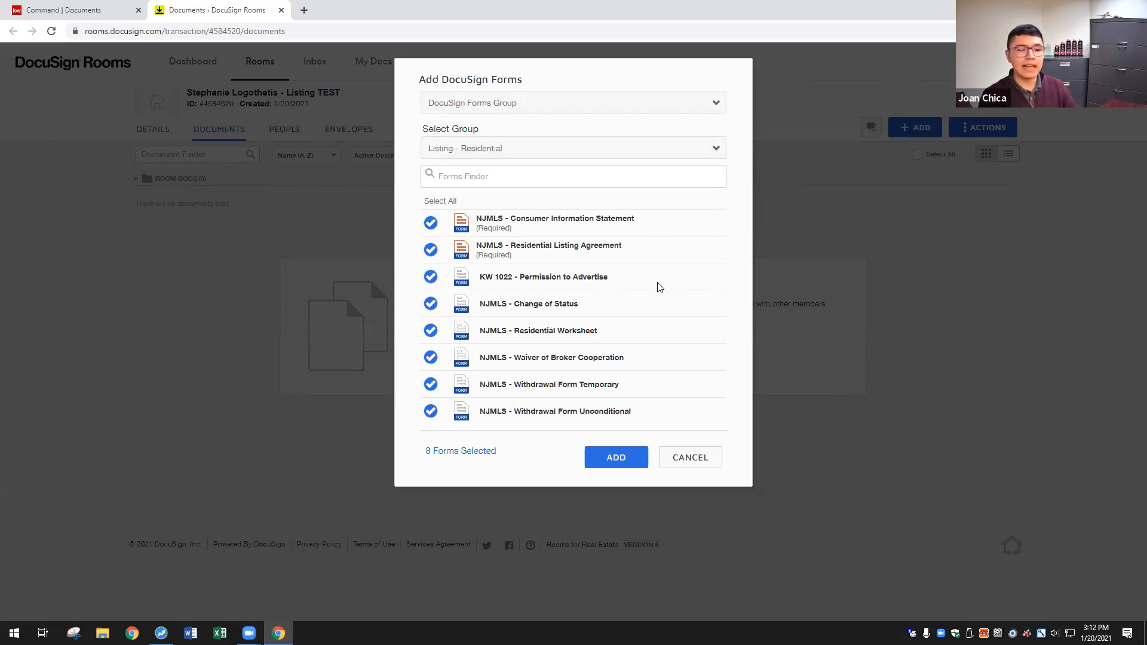
- Pick the KW 942 Covid Buyer & Seller form from the Forms Library and add all forms
left_click(574, 109)
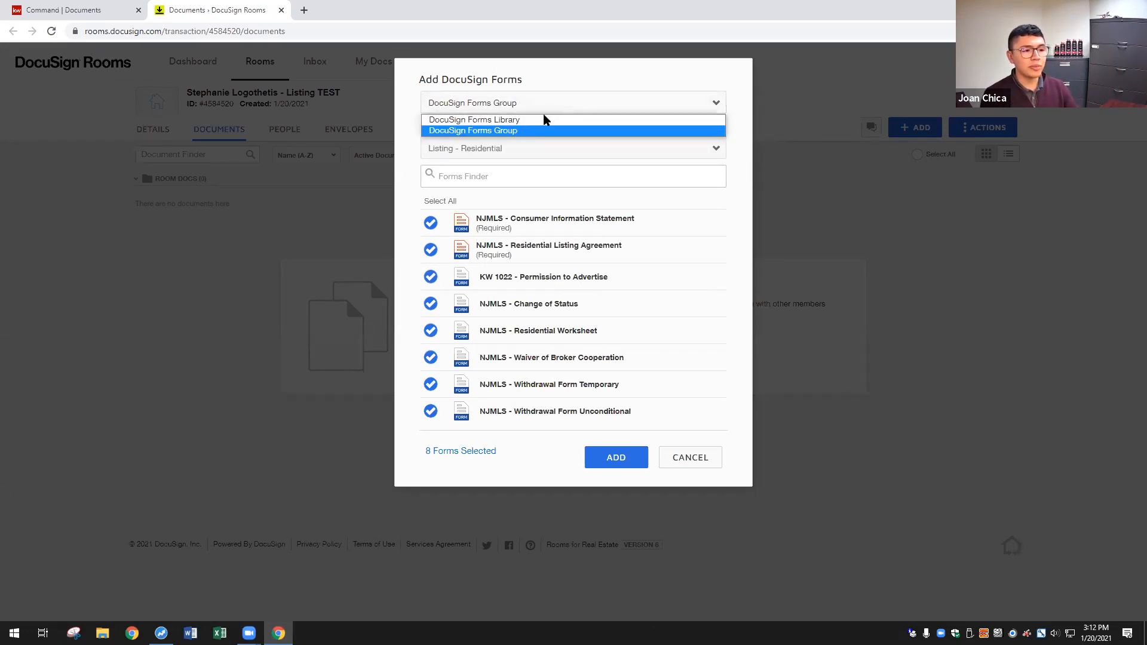
left_click(543, 119)
left_click(507, 147)
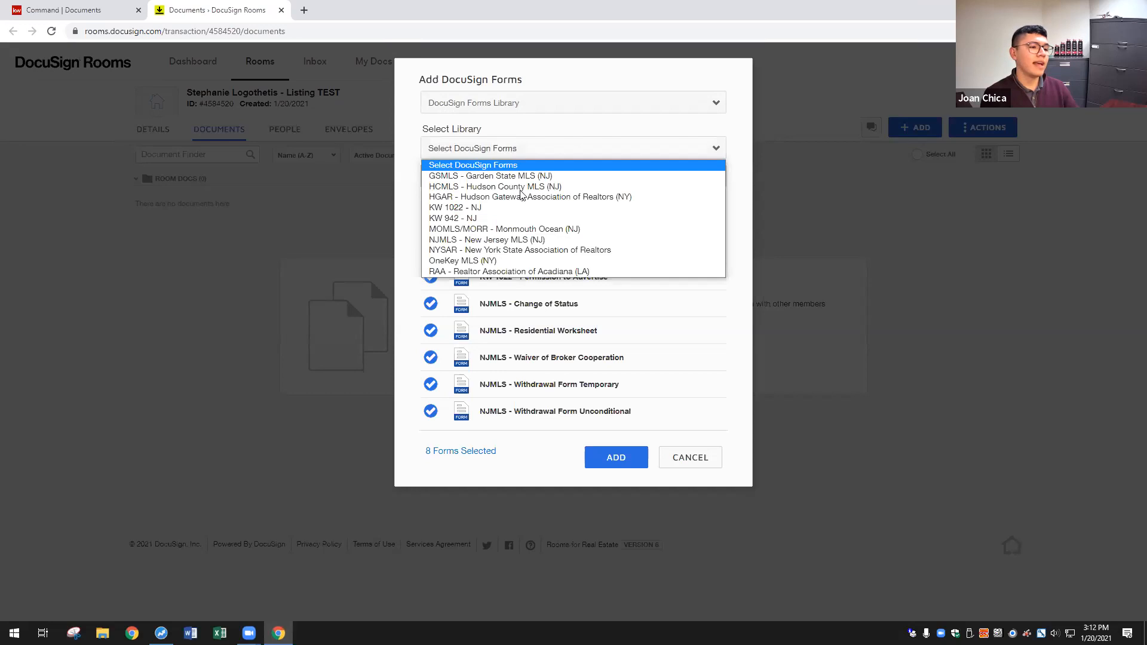
left_click(487, 240)
scroll(612, 256, "down", 15)
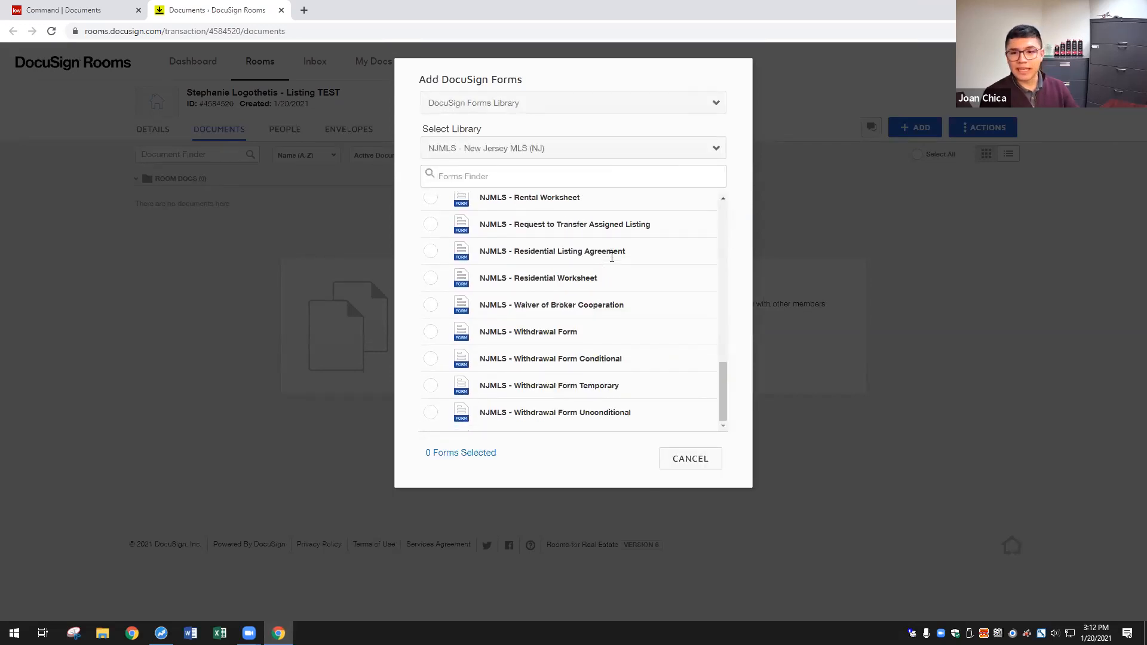
scroll(628, 344, "up", 15)
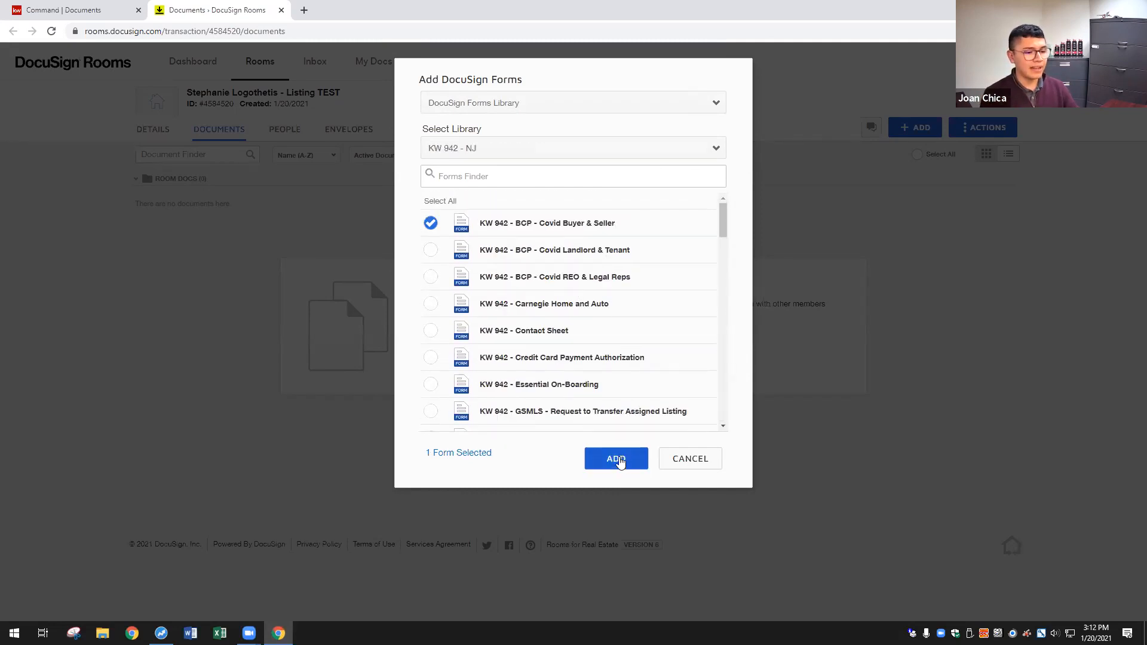
left_click(617, 458)
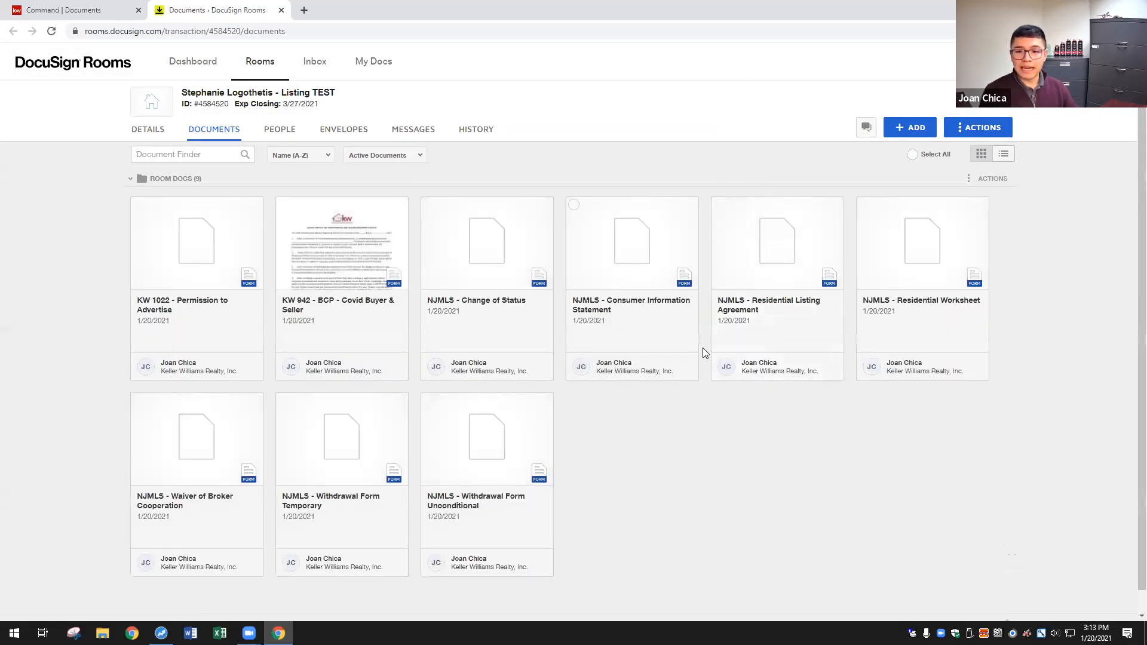
scroll(647, 416, "down", 1)
scroll(572, 390, "up", 1)
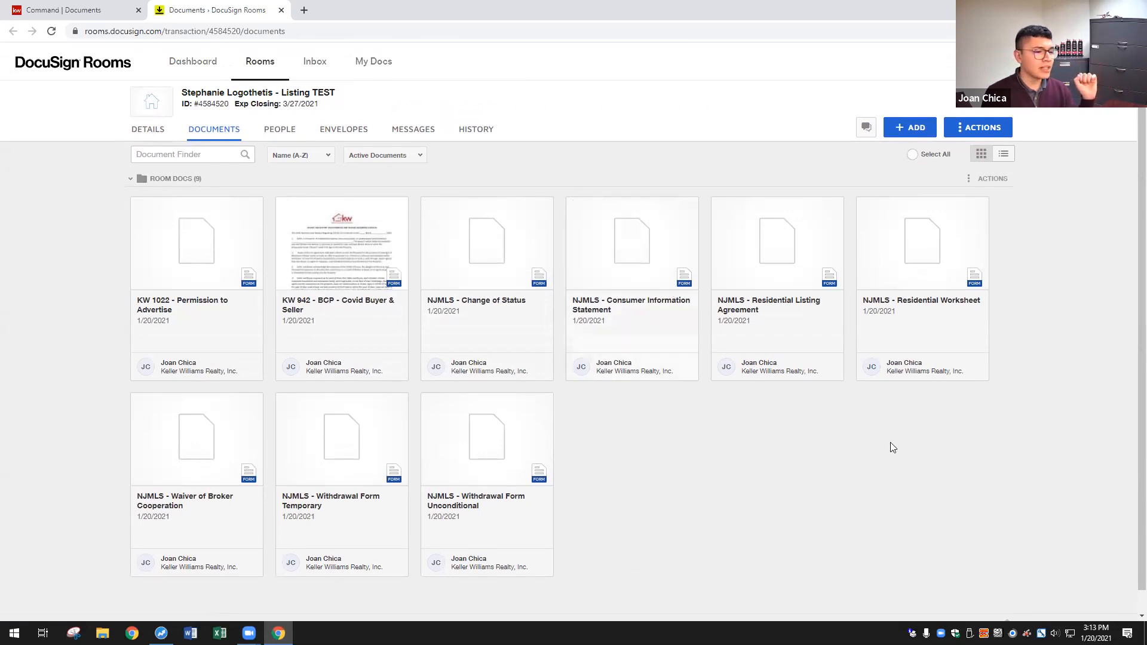
scroll(670, 455, "down", 1)
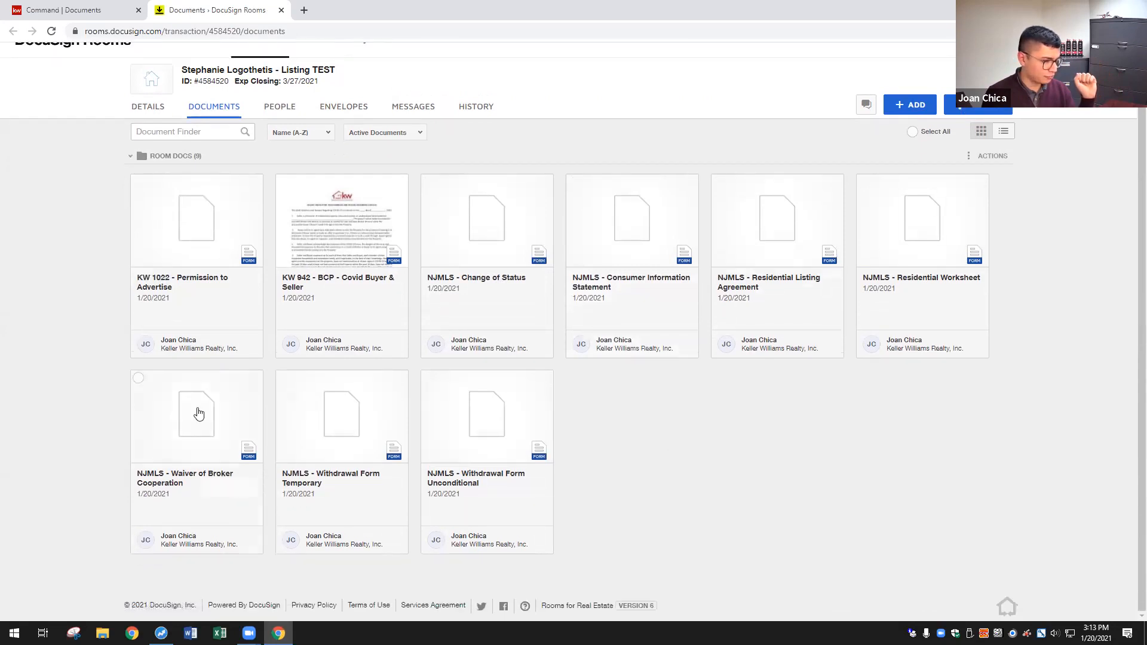
left_click(200, 215)
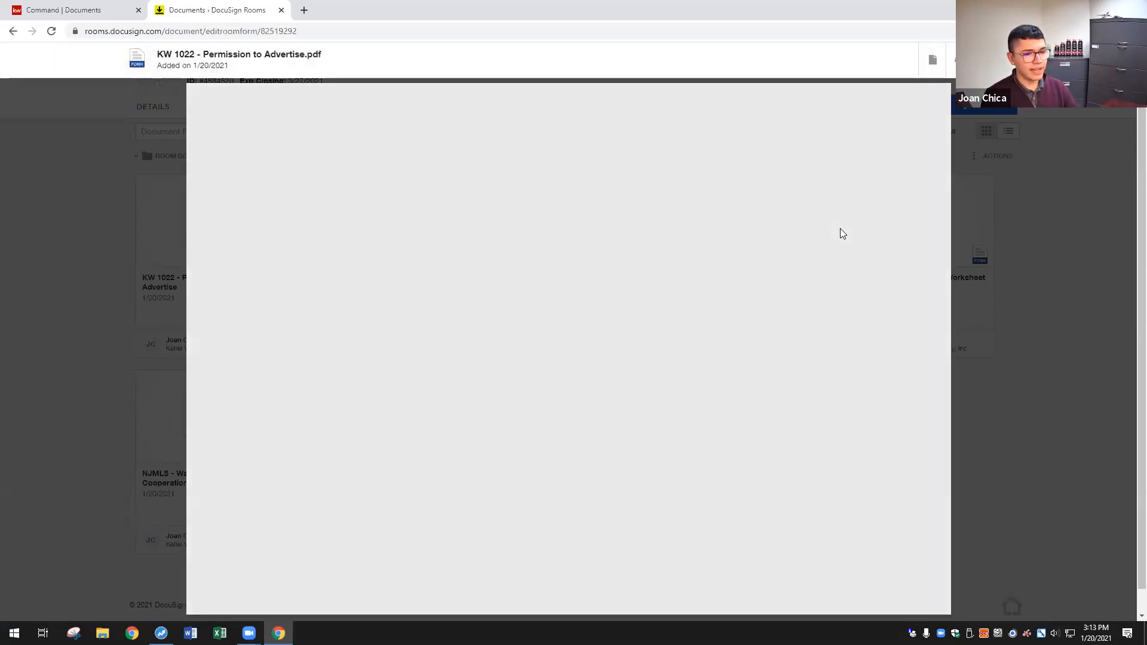
scroll(839, 231, "down", 2)
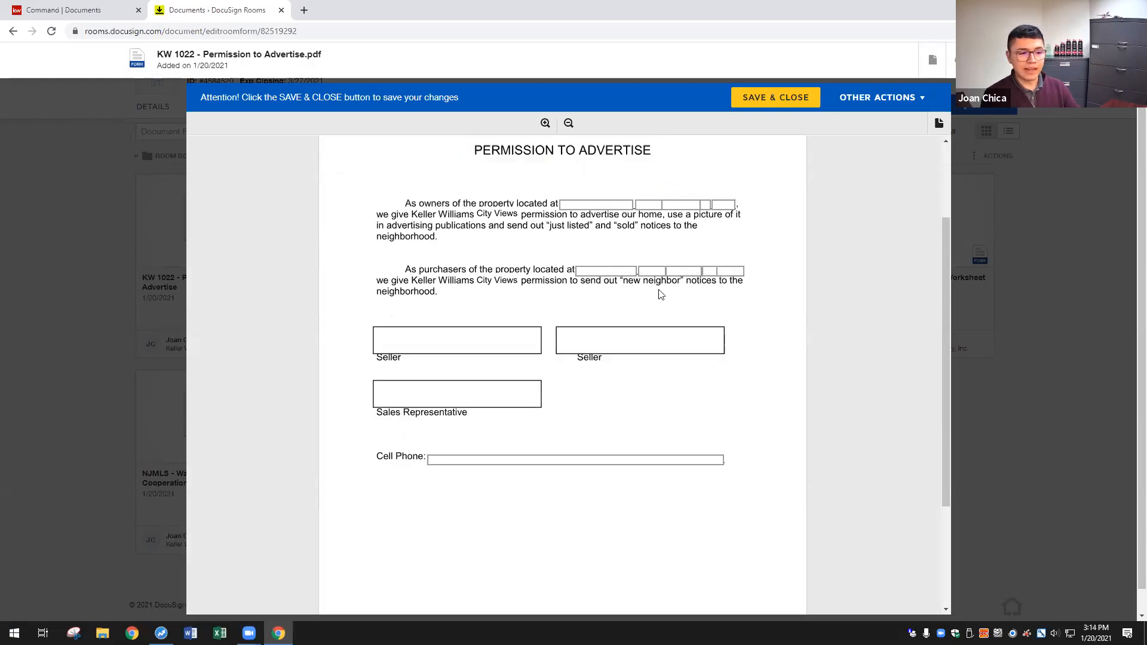
scroll(550, 300, "up", 1)
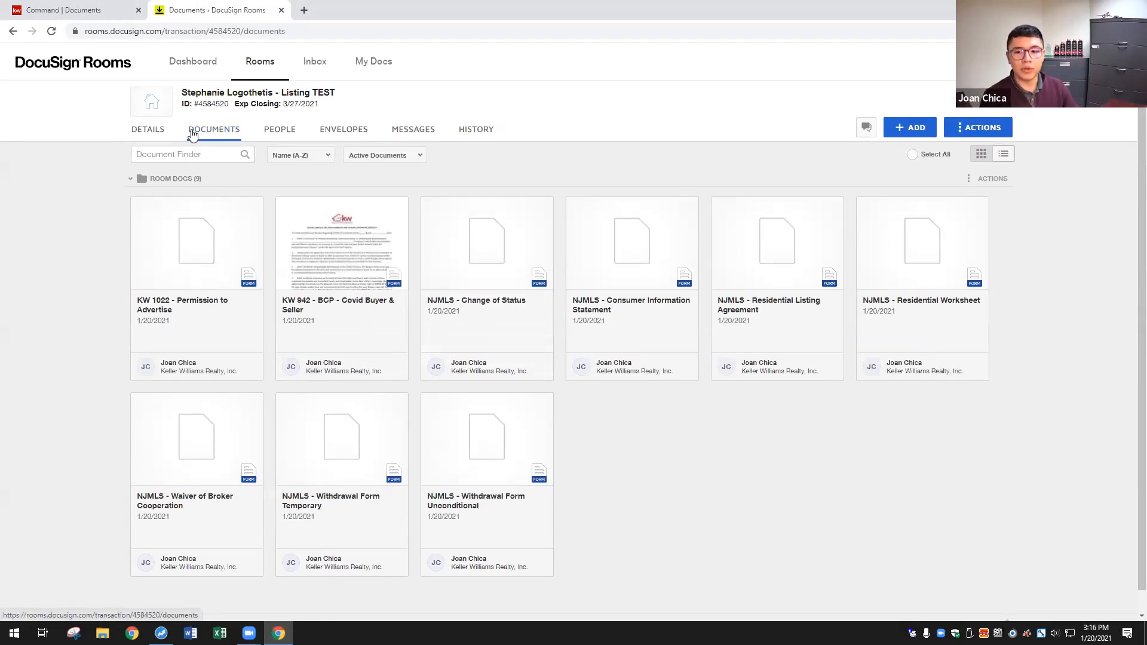
- Review the room's sellers, listing agent and 3/27/2021 closing on DETAILS, then enter edit mode
left_click(153, 136)
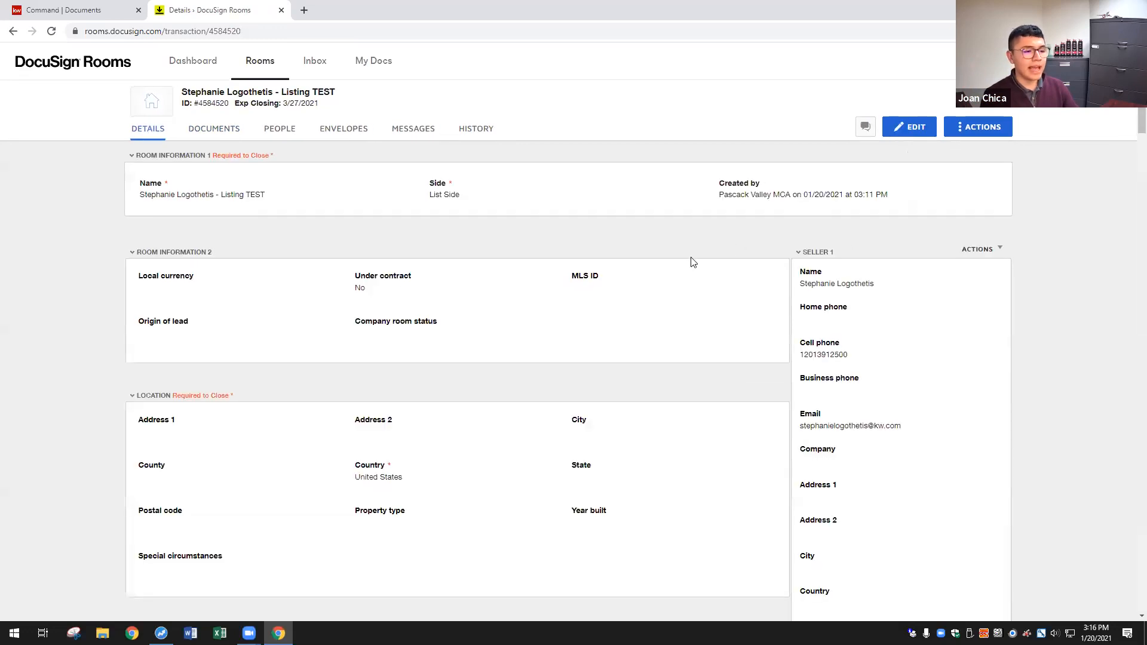
scroll(281, 211, "down", 2)
scroll(617, 277, "down", 6)
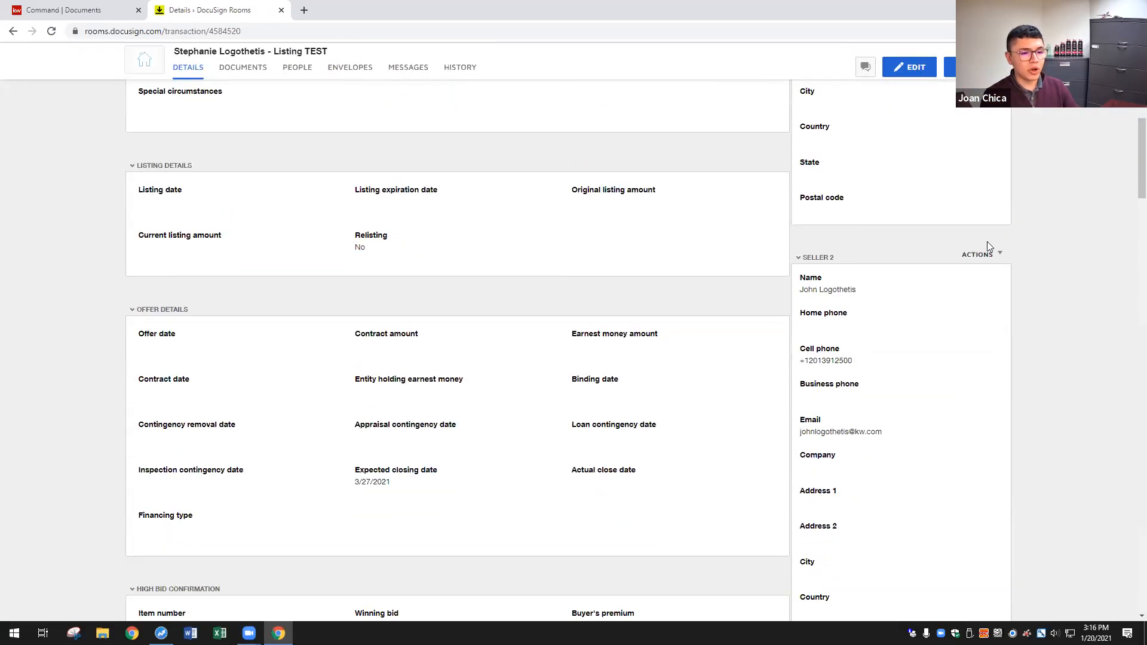
scroll(418, 329, "down", 5)
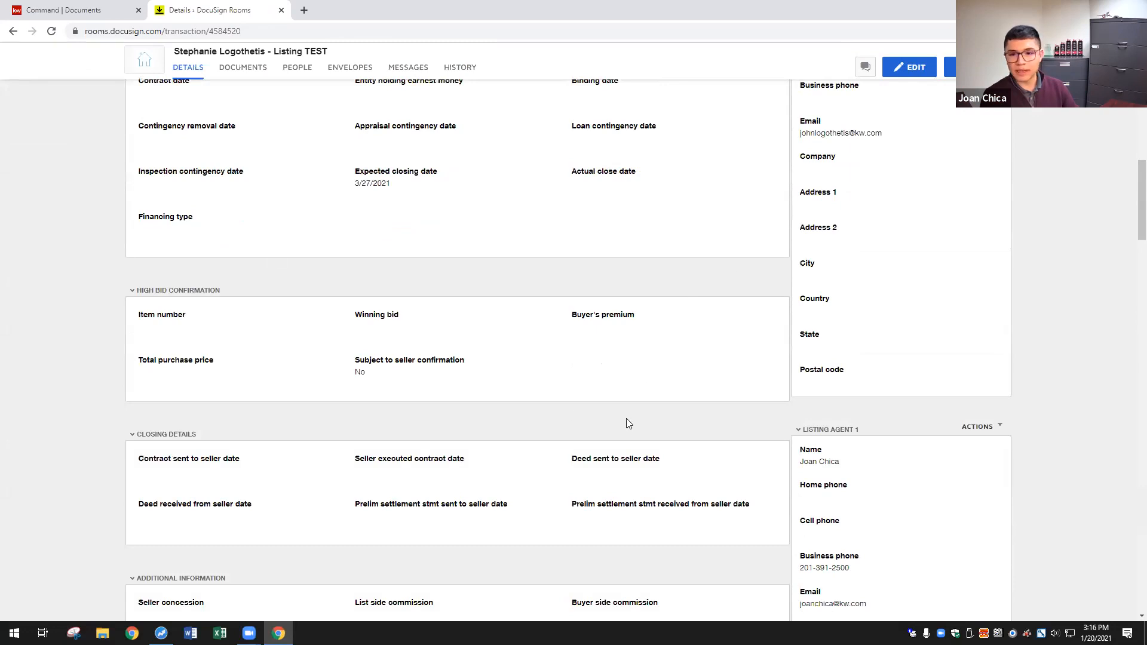
scroll(627, 428, "down", 1)
scroll(627, 428, "down", 4)
scroll(749, 343, "down", 5)
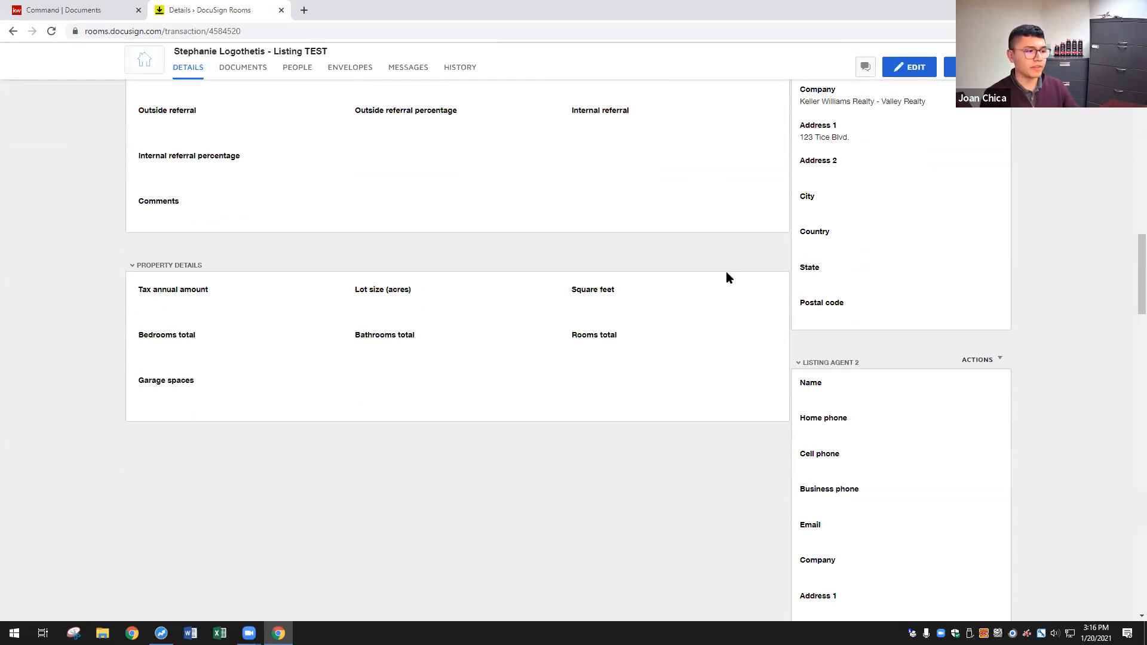
scroll(727, 278, "up", 15)
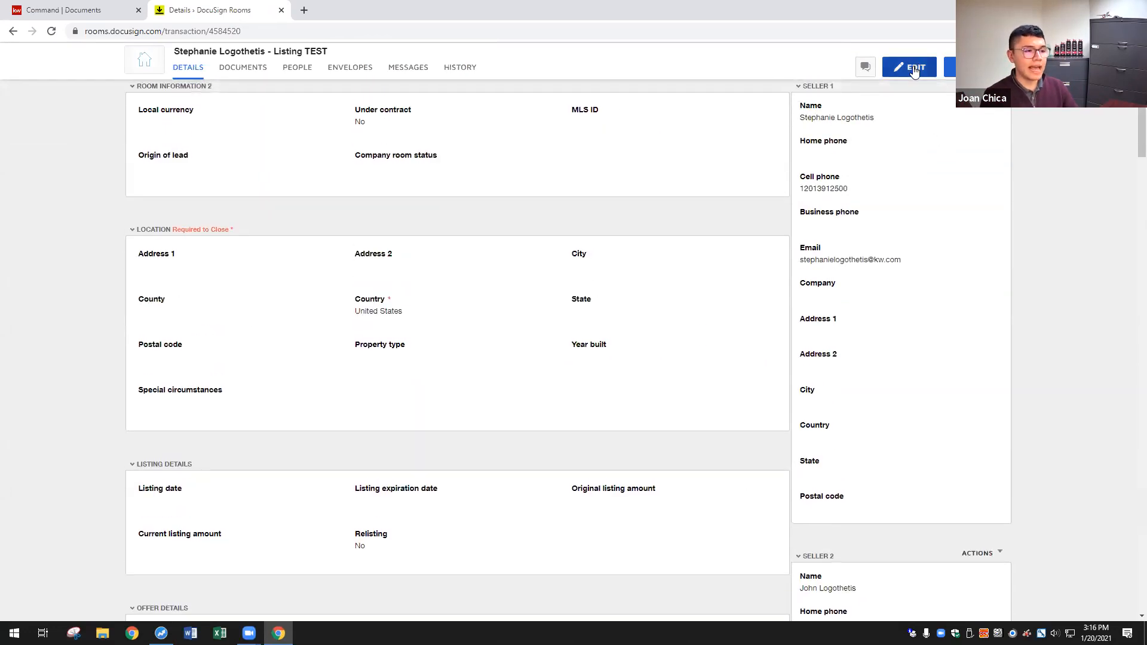
left_click(914, 69)
- Enter the Address 1 value, then collapse the Seller 1 and Seller 2 sections
left_click(164, 273)
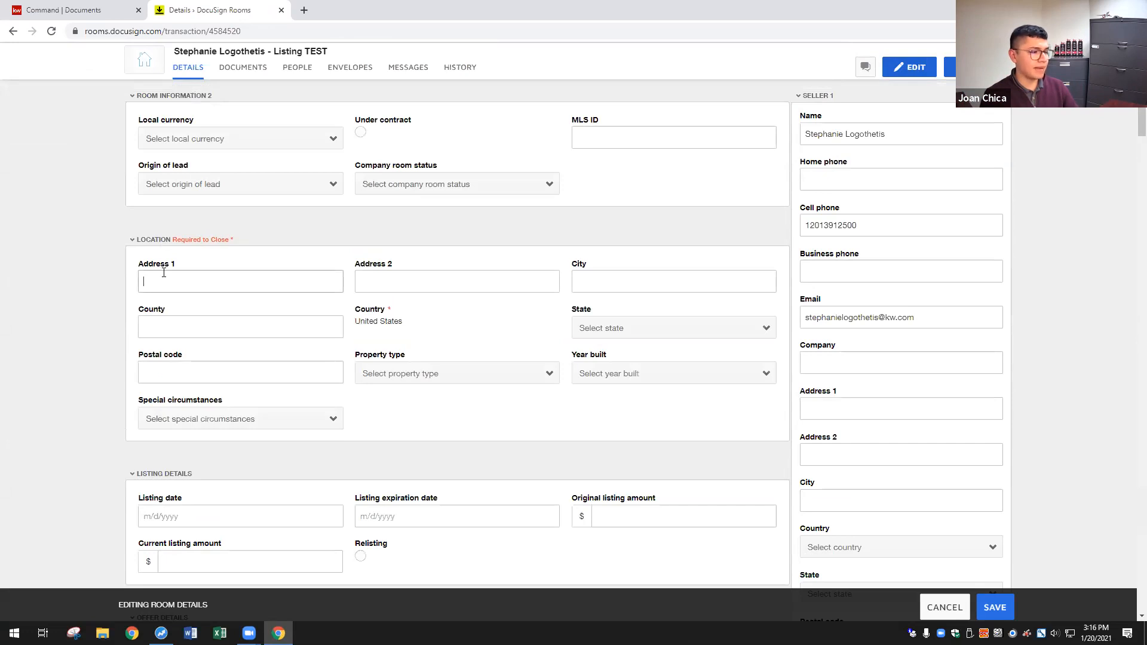
scroll(683, 337, "down", 1)
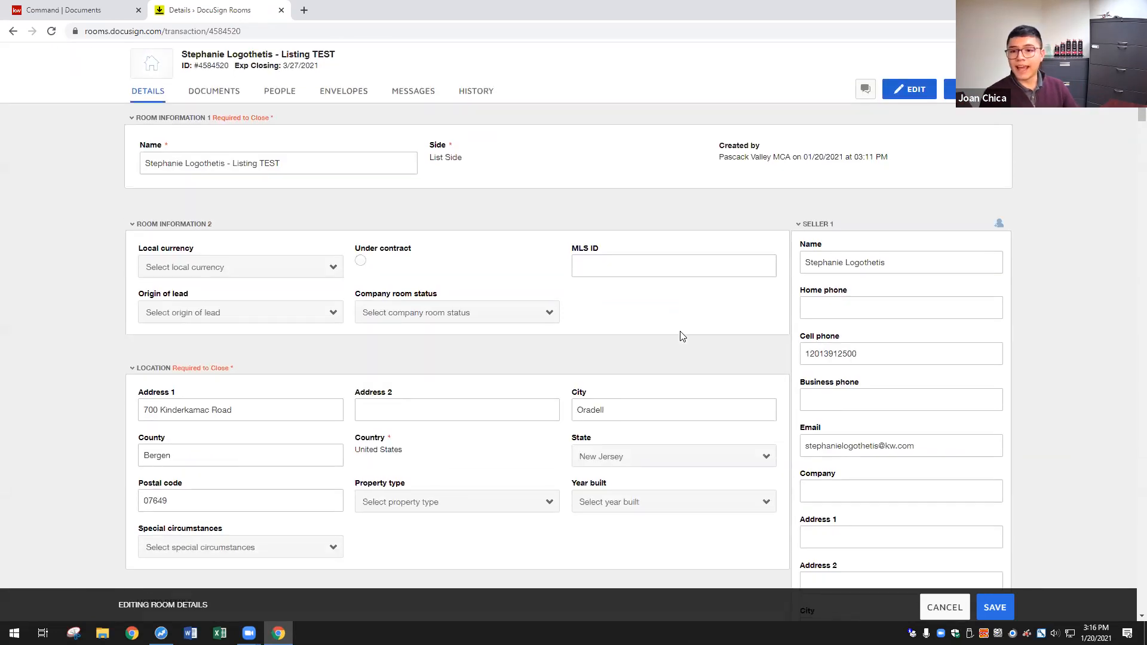
scroll(683, 337, "down", 1)
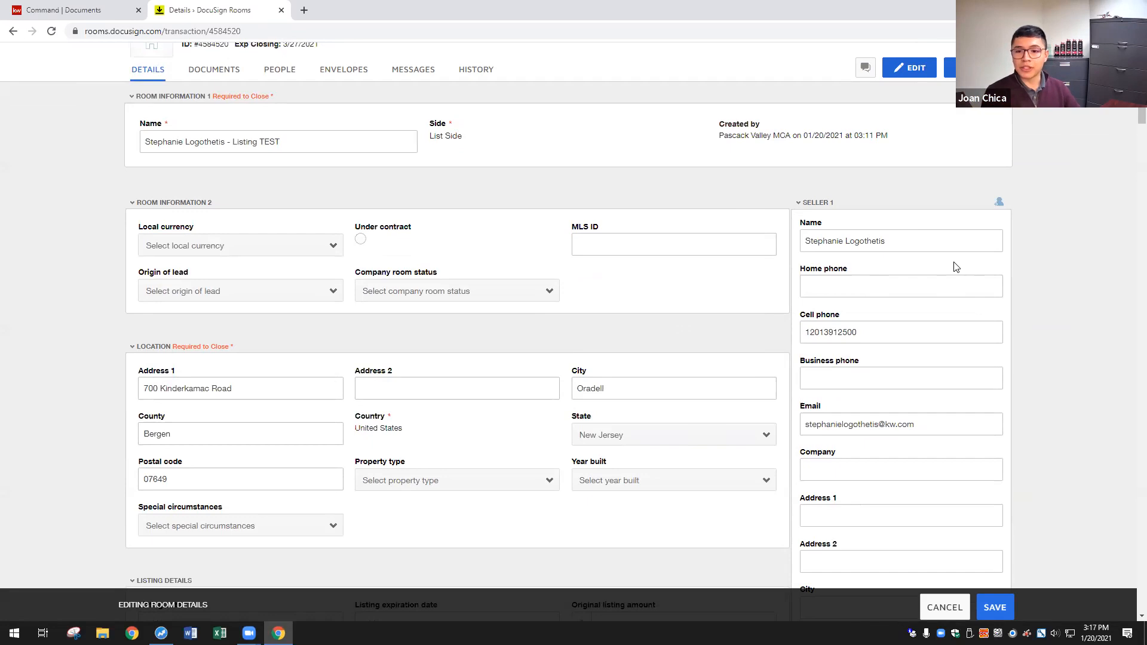
scroll(1045, 267, "down", 2)
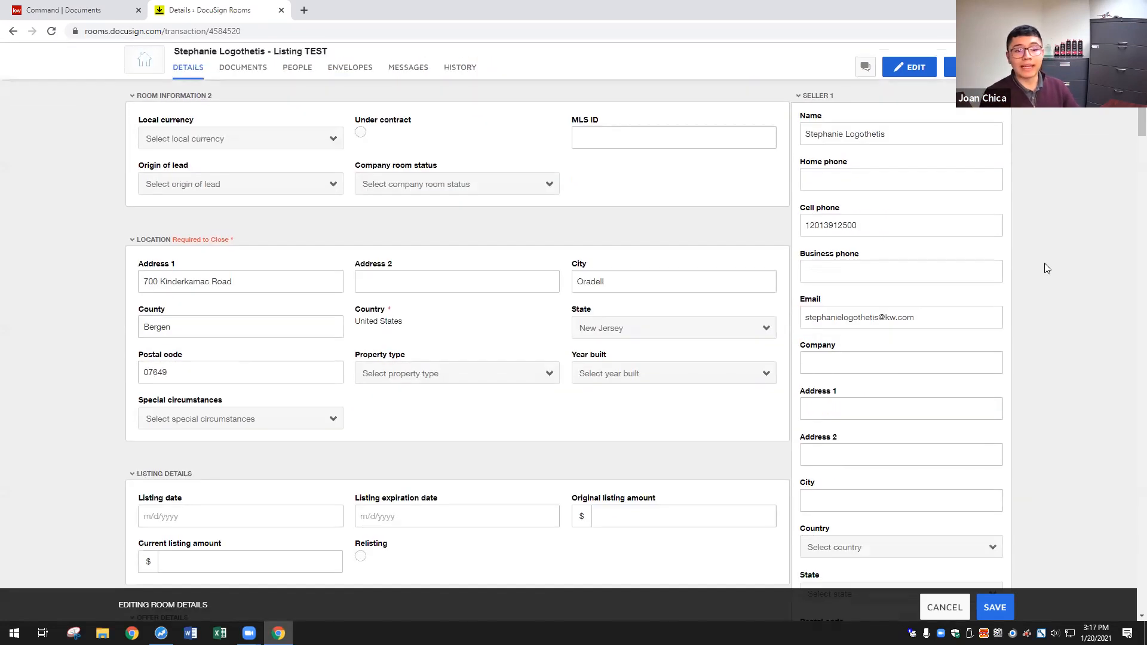
left_click(822, 98)
left_click(822, 99)
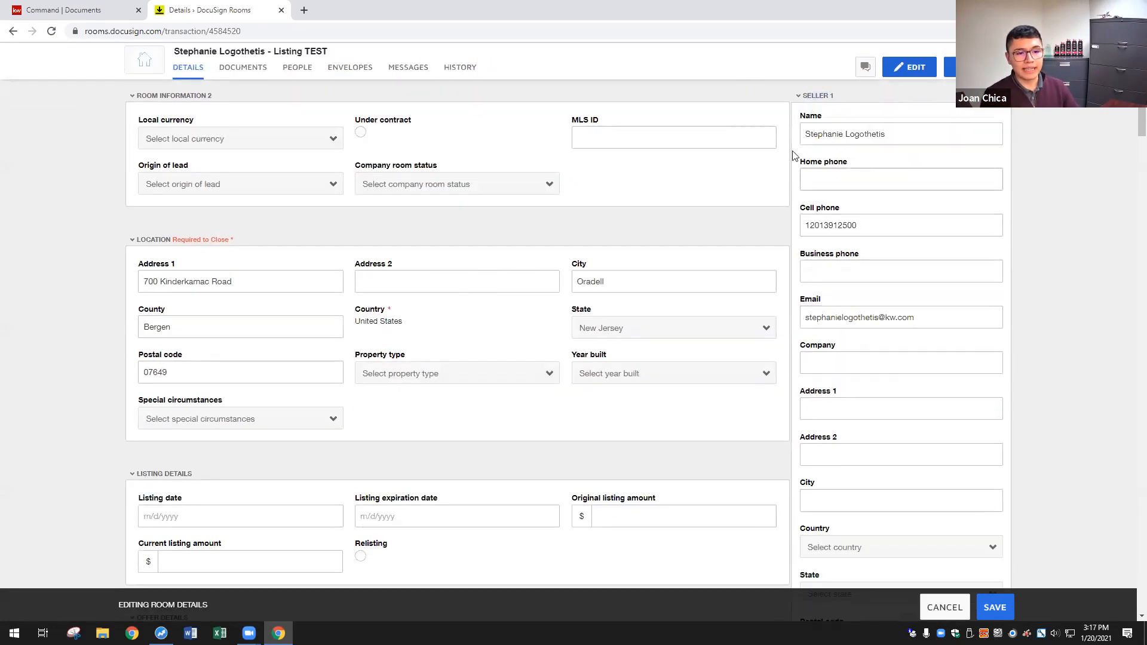
left_click(822, 97)
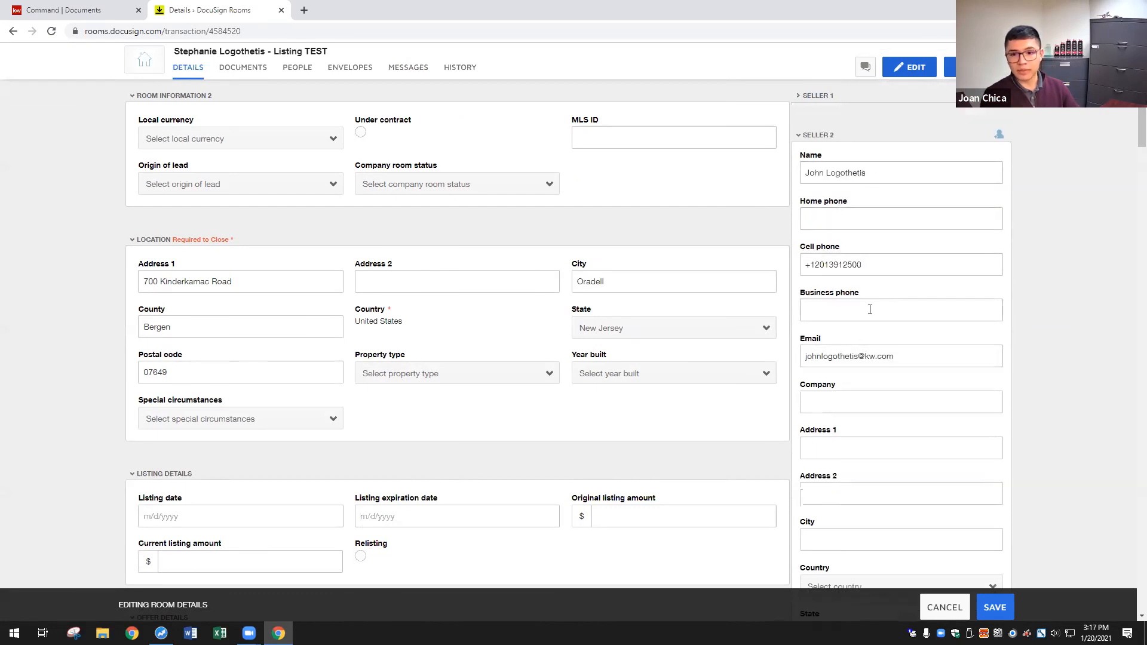
left_click(818, 138)
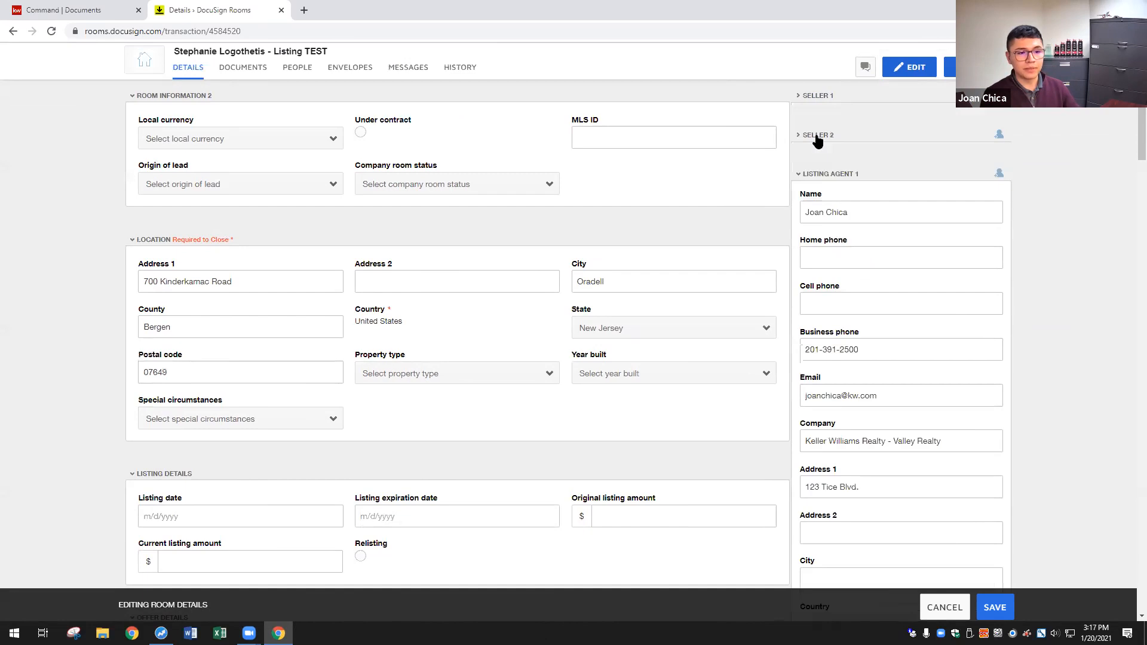
- Add to the listing agent's name, then collapse the Listing Agent and Buyer sections
left_click(829, 215)
type("M.")
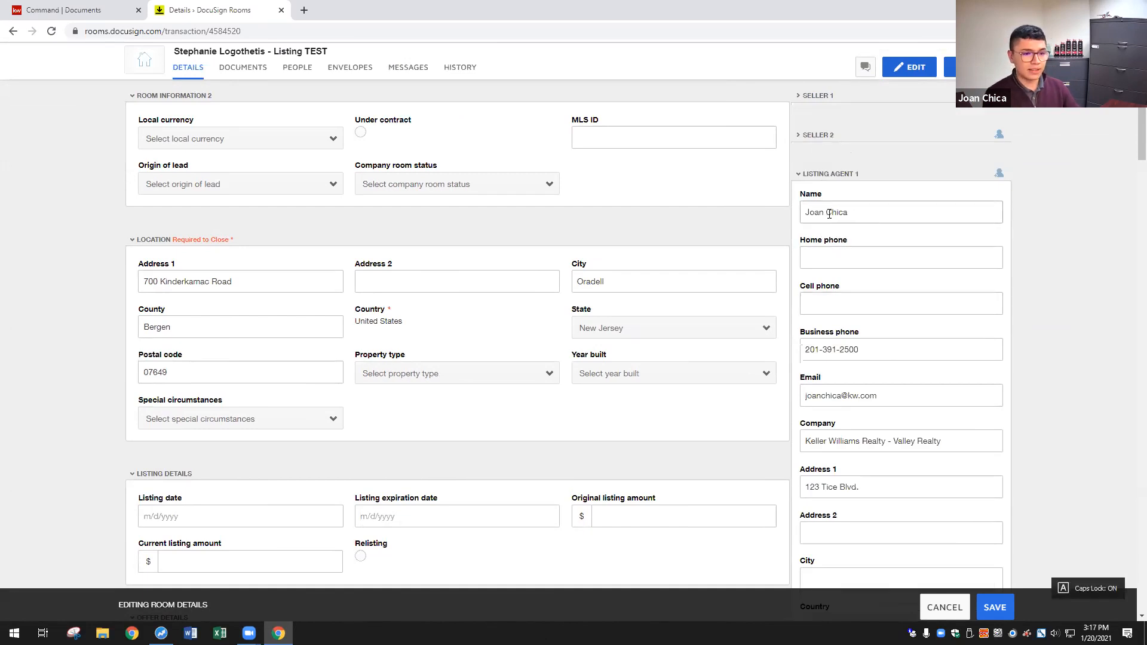
left_click(835, 175)
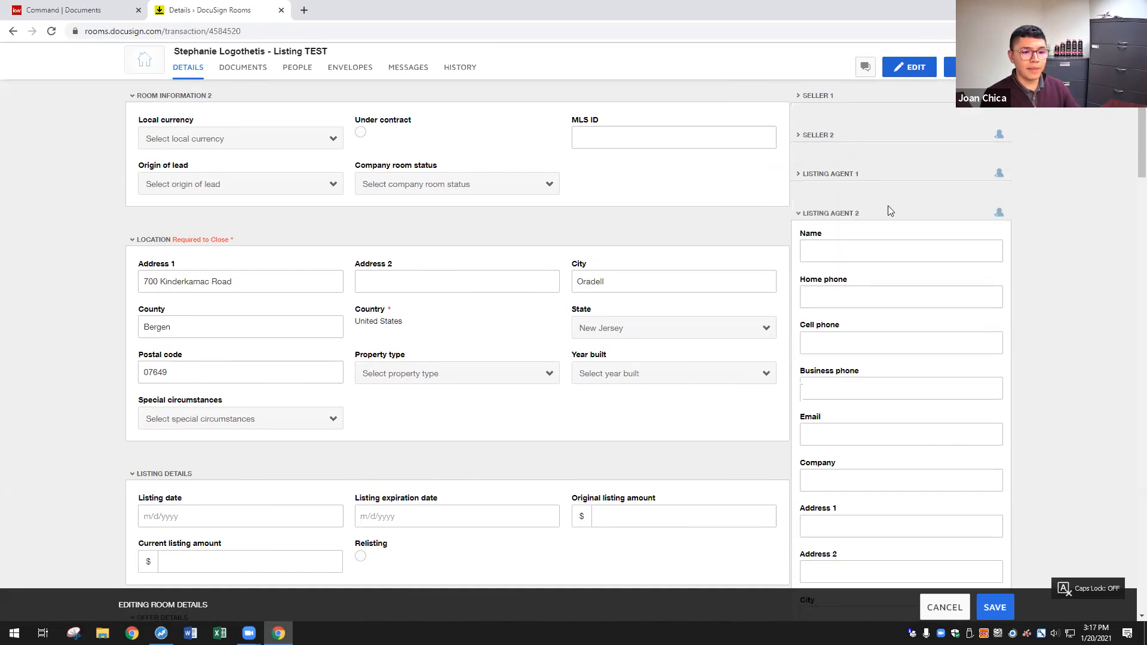
left_click(836, 214)
scroll(884, 257, "down", 1)
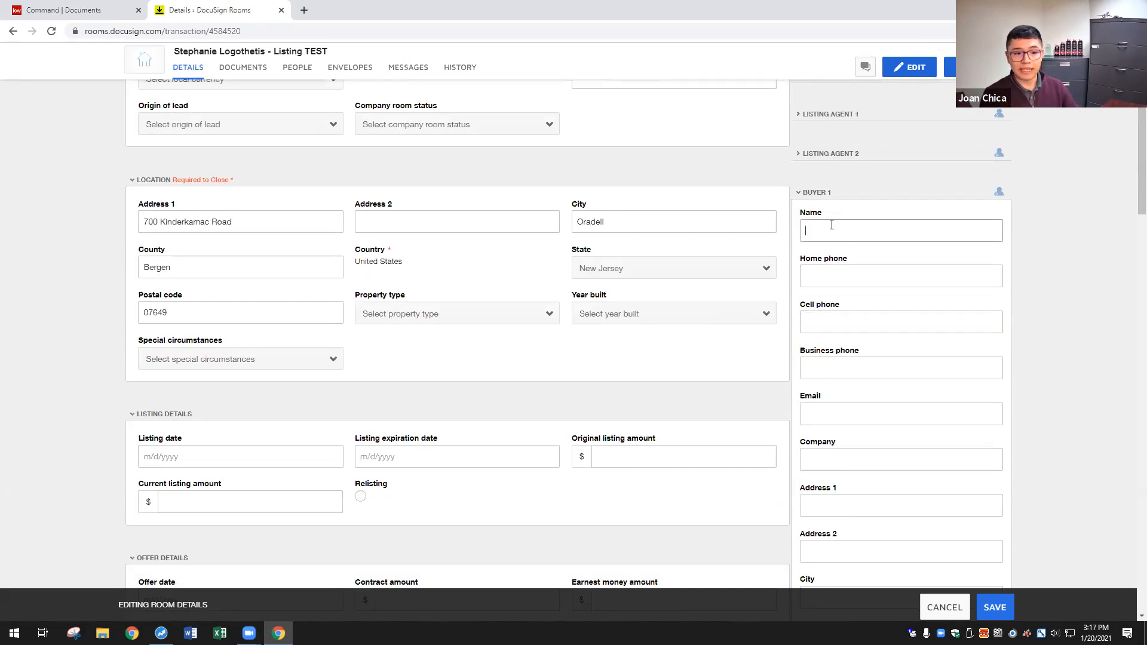
left_click(822, 193)
left_click(822, 232)
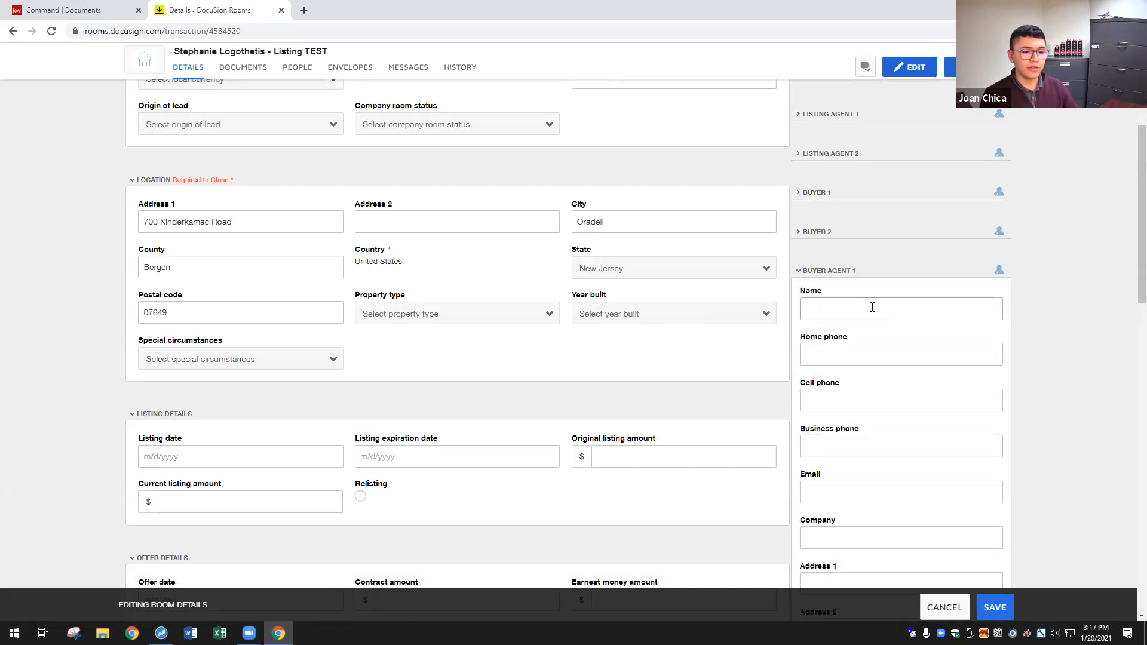
- Type Buyer Agent 1's full name and e-mail, then collapse both Buyer Agent sections
left_click(842, 300)
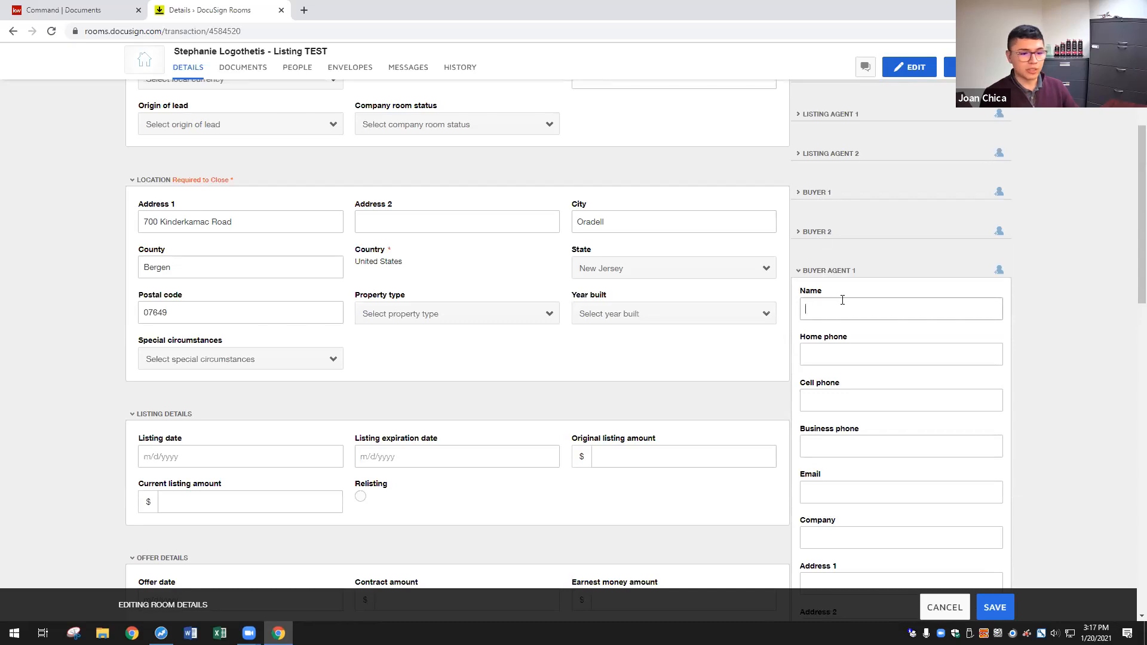
key("Caps_Lock")
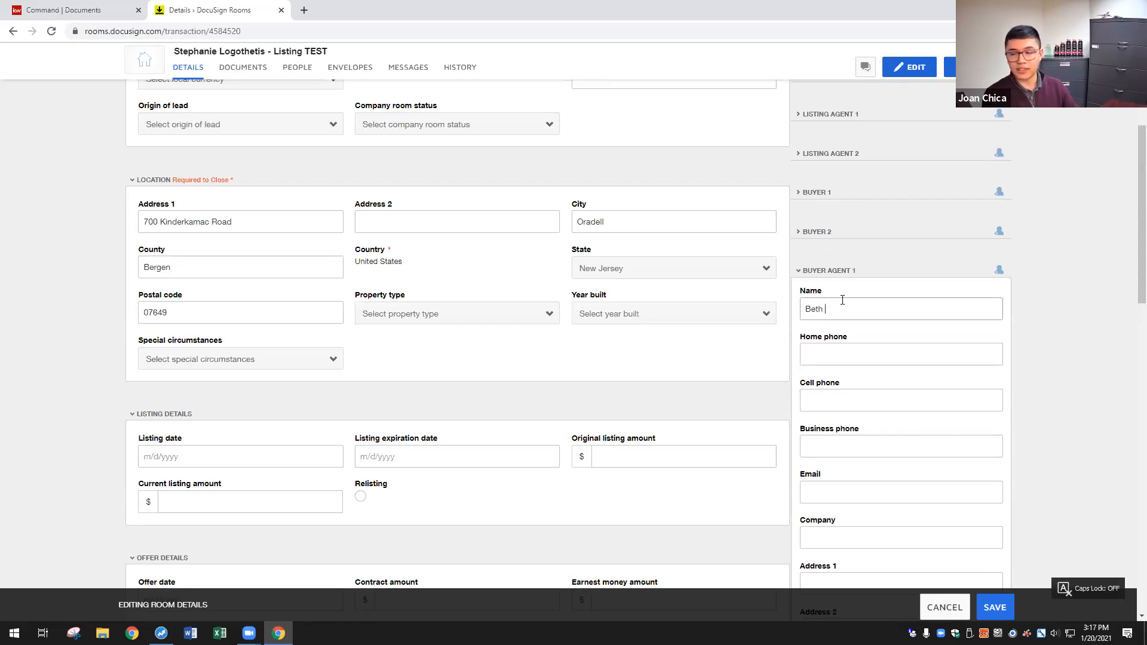
scroll(841, 433, "down", 1)
left_click(838, 432)
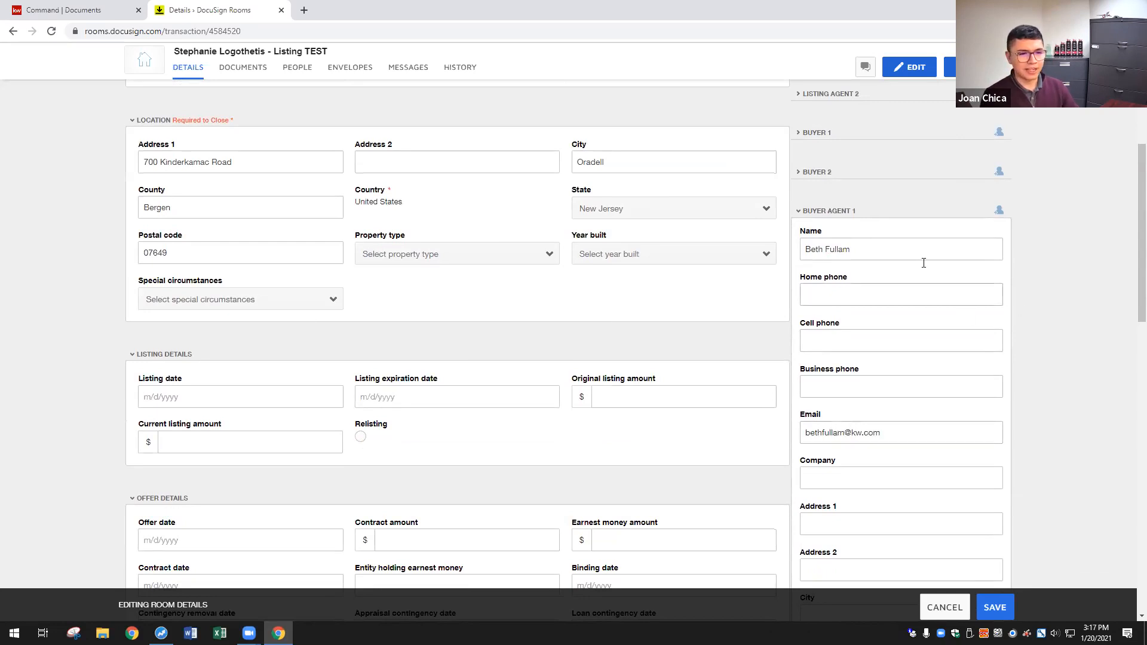
left_click(839, 211)
left_click(839, 251)
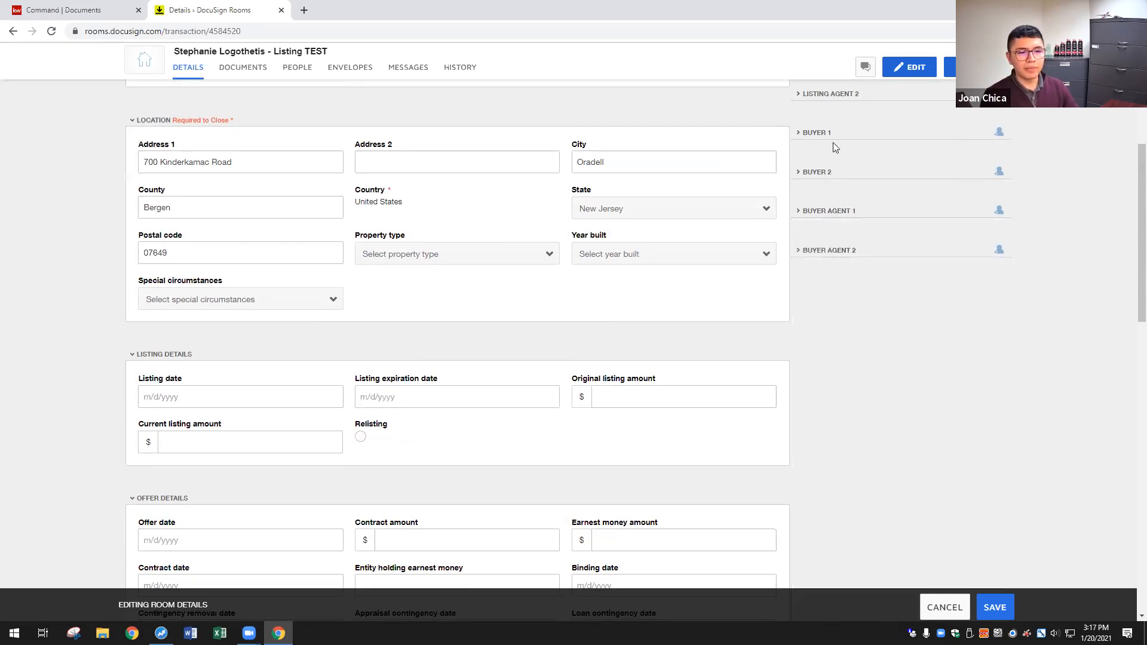
scroll(966, 389, "up", 2)
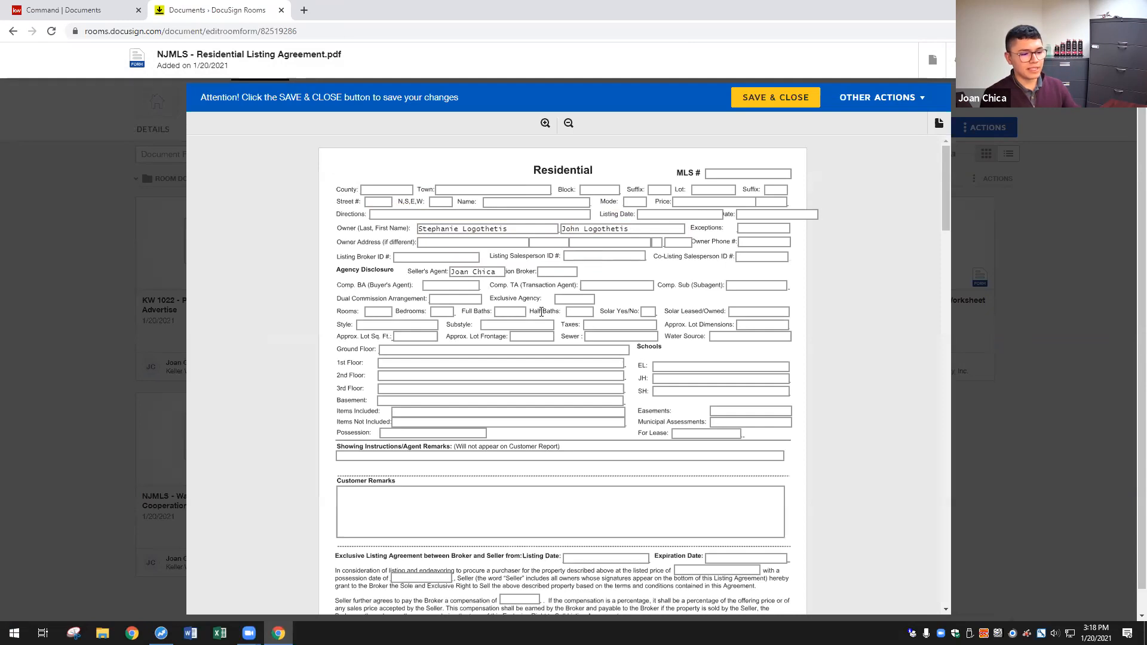
- Scroll through the prefilled NJMLS Residential Listing Agreement, then close it to return to the document list
scroll(668, 355, "down", 2)
scroll(668, 355, "down", 7)
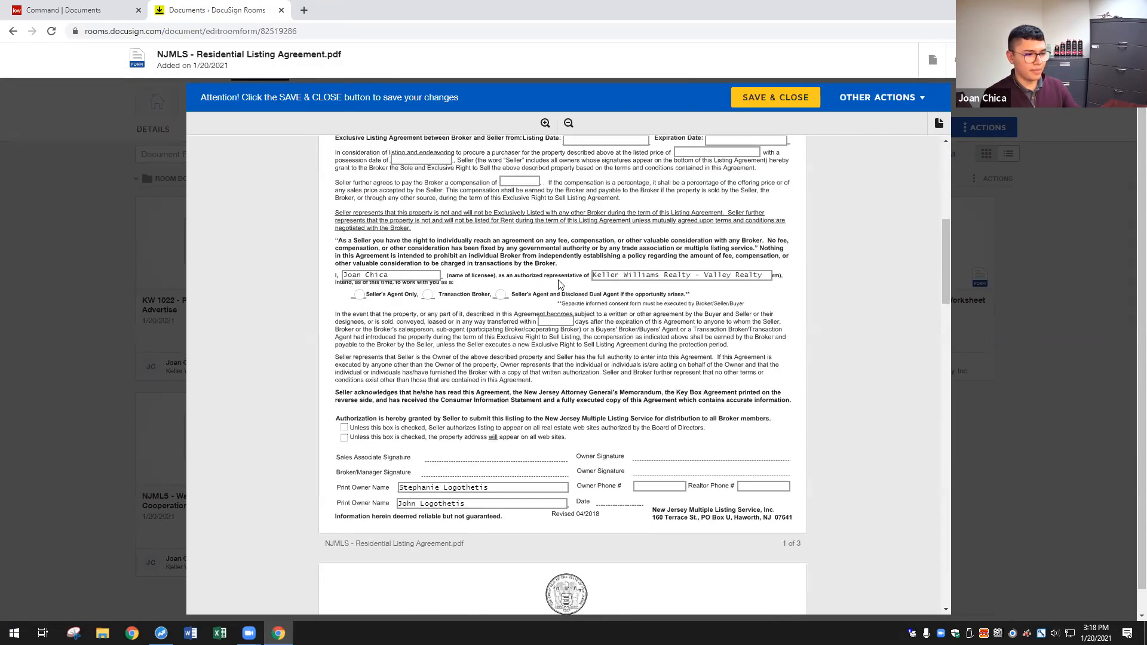
scroll(615, 275, "down", 9)
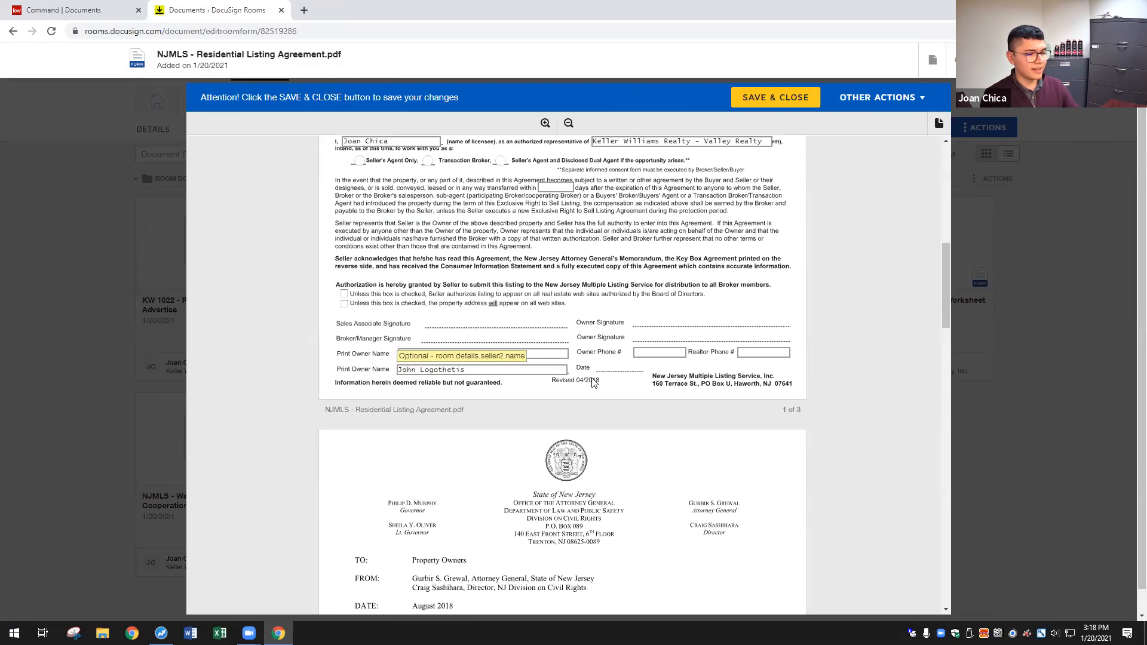
scroll(635, 272, "down", 15)
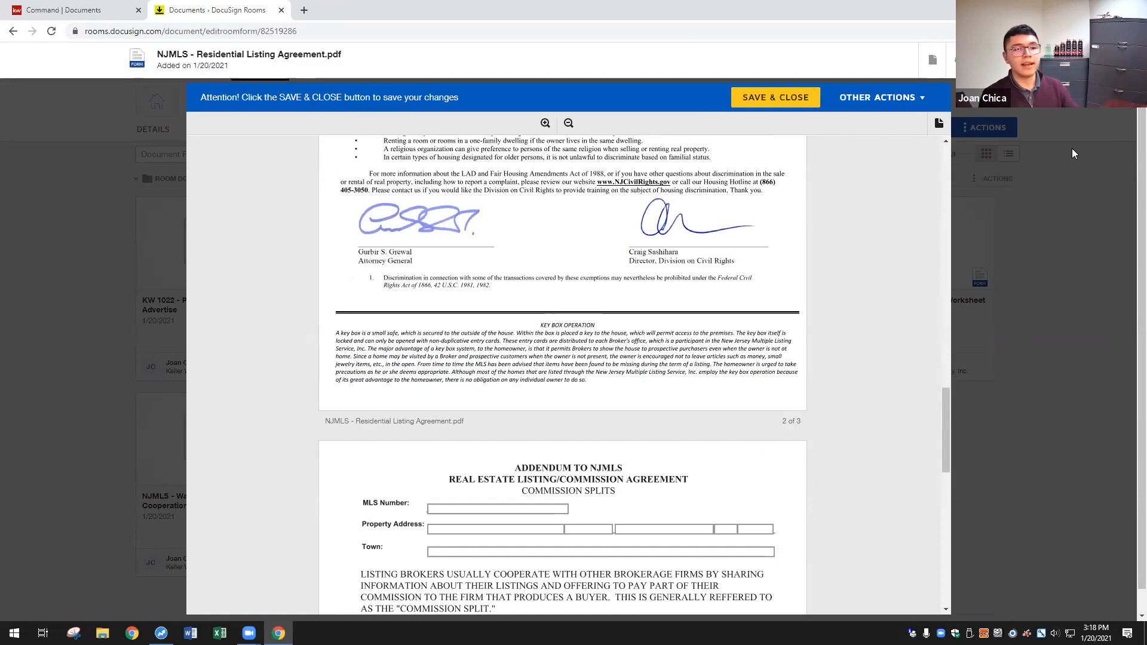
left_click(1012, 60)
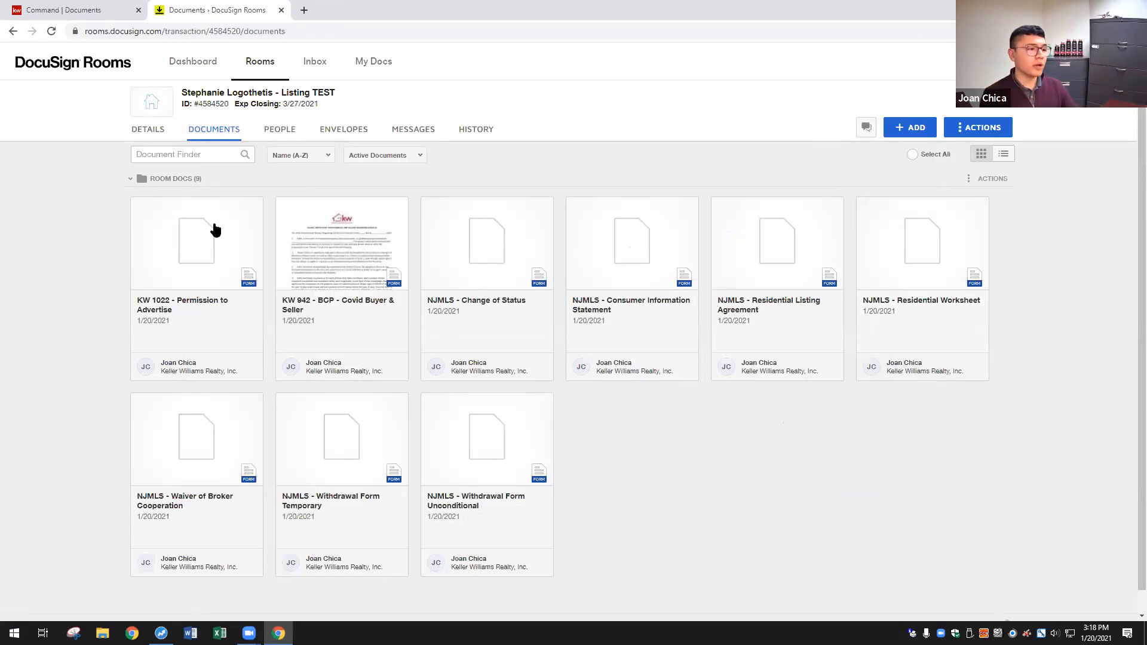
- Create a new envelope from the room's Envelopes page and name it 'Listing Paperwork'
left_click(342, 131)
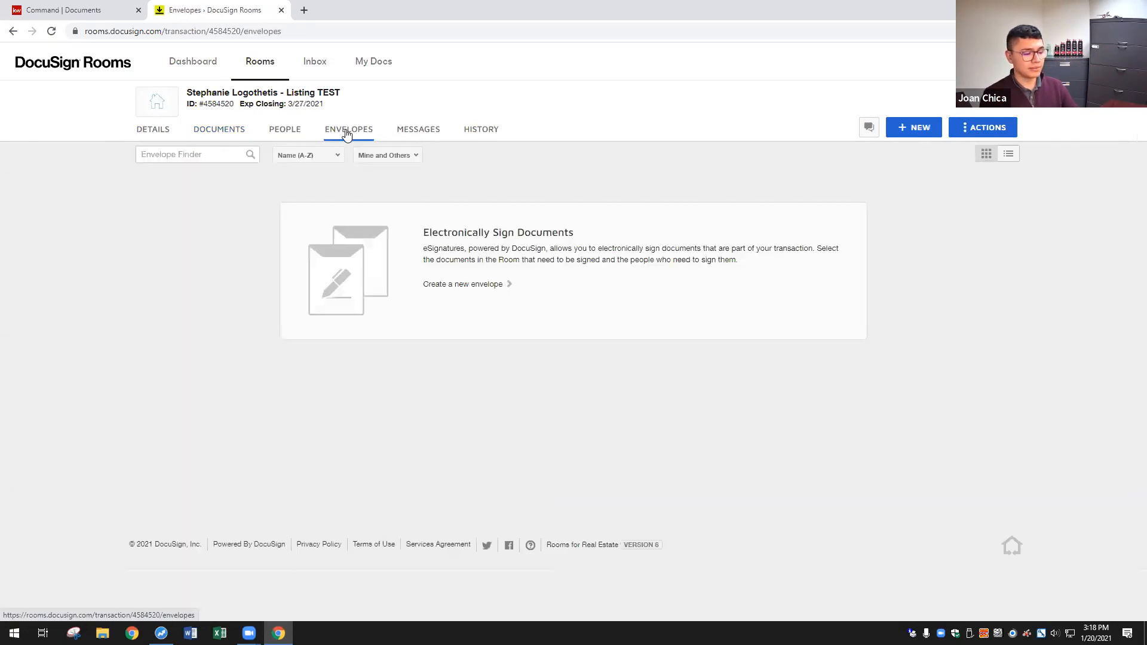
left_click(918, 131)
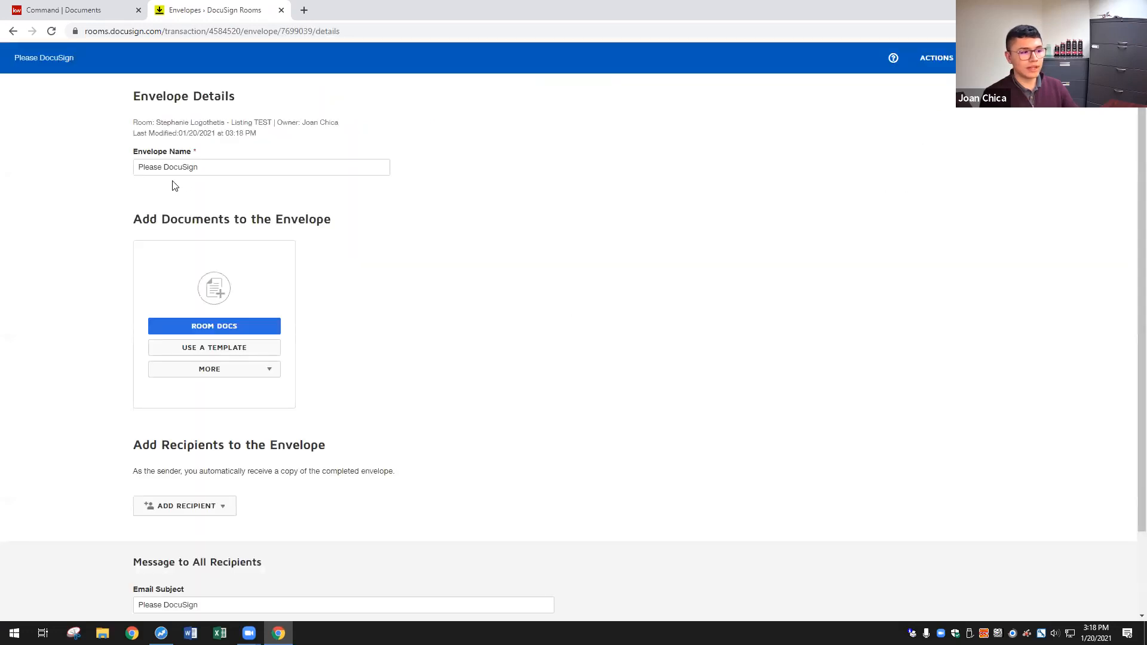
type("L")
key("Caps_Lock")
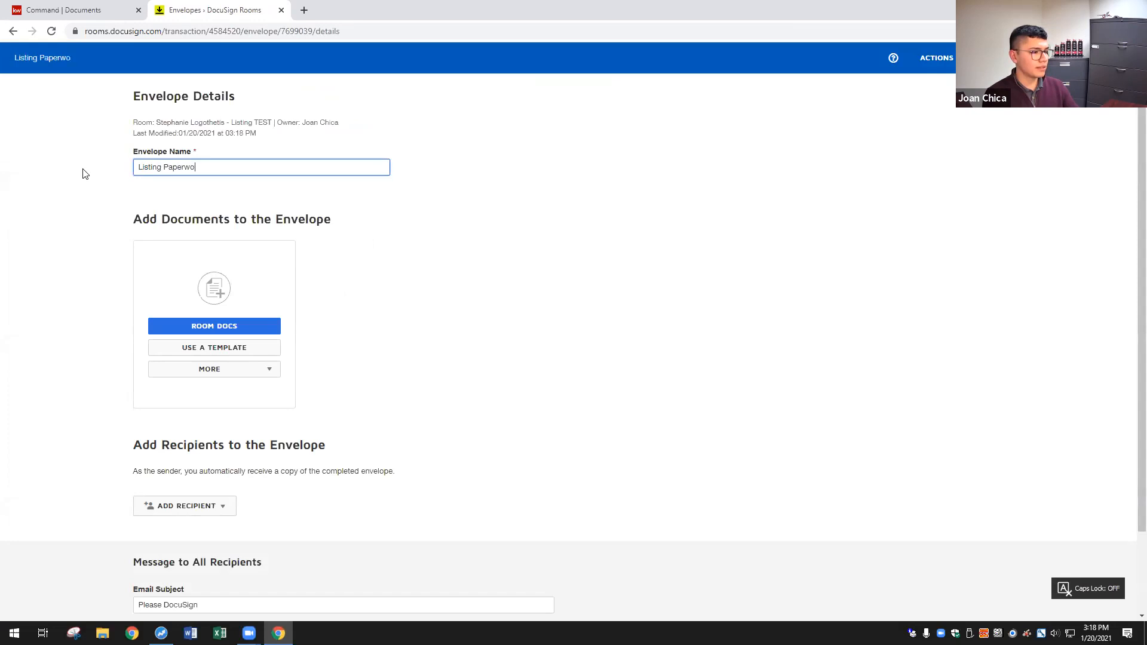
left_click(606, 250)
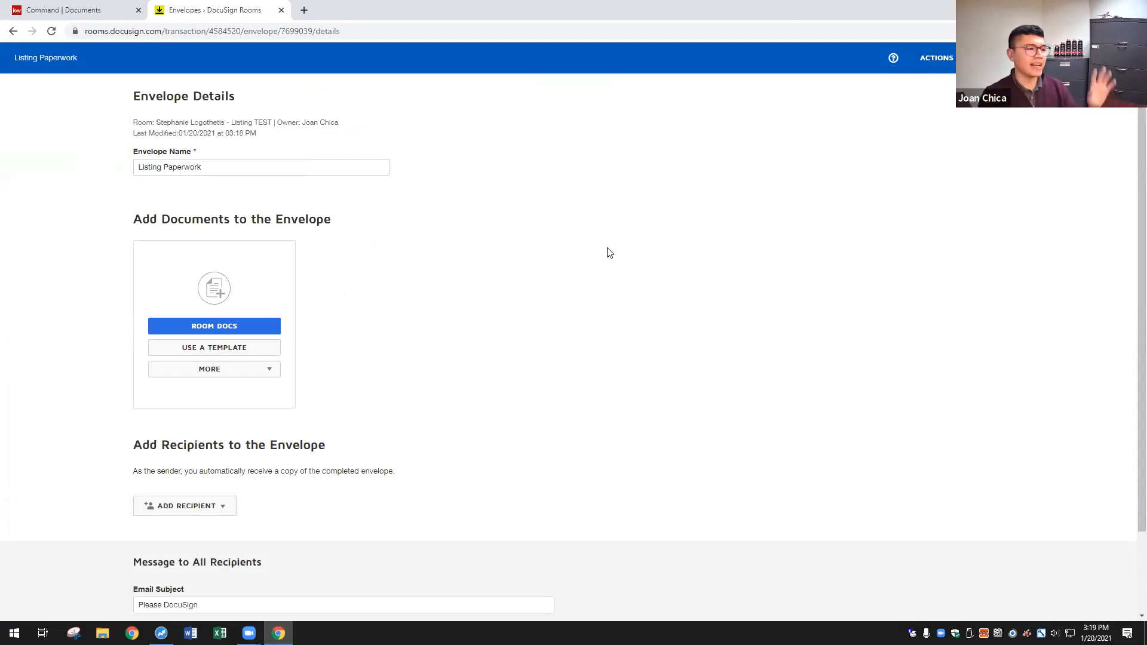
left_click(248, 161)
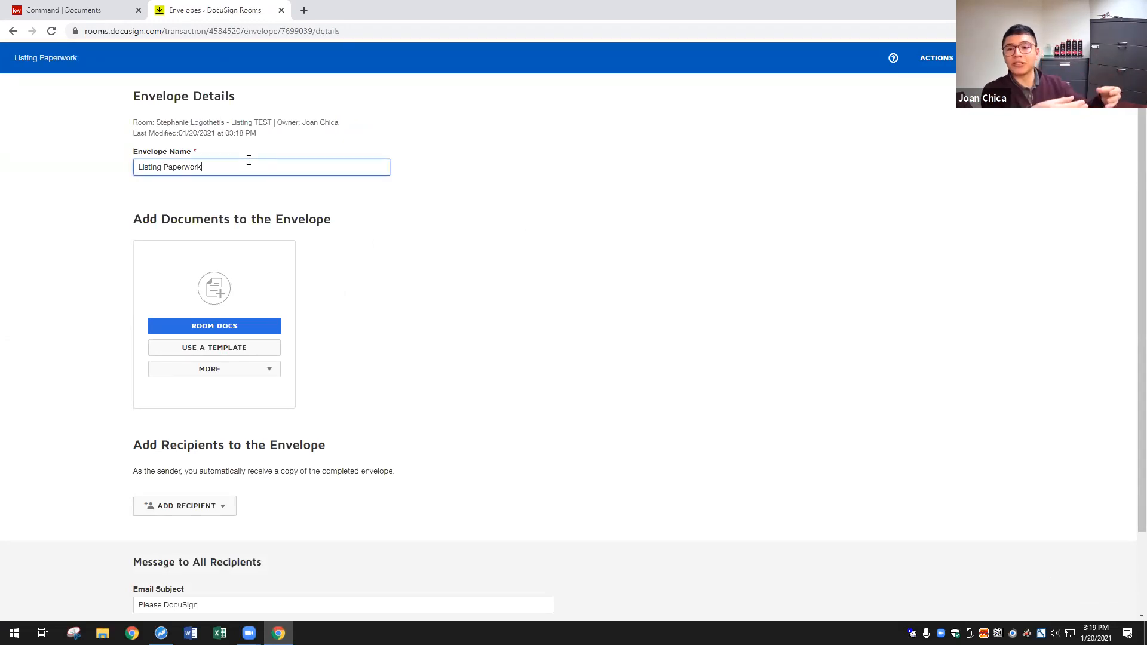
left_click(472, 204)
left_click(244, 169)
left_click(593, 243)
scroll(537, 251, "down", 1)
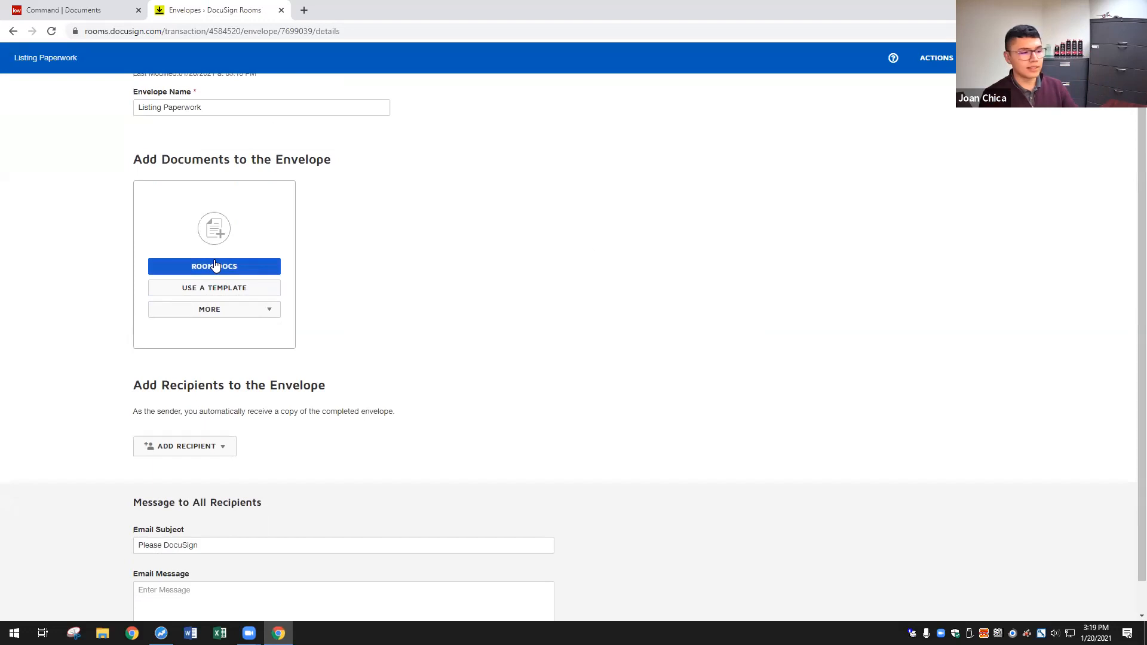
left_click(215, 266)
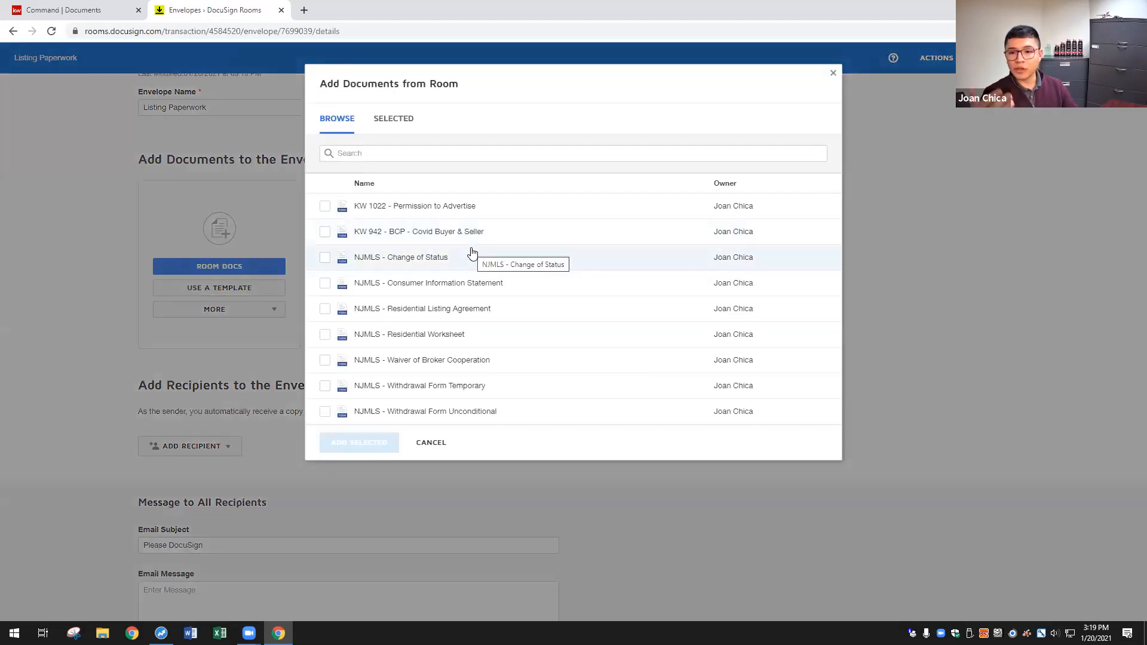
- Add KW 1022, KW 942 and NJMLS - Residential Listing Agreement from the room docs
left_click(325, 206)
left_click(325, 232)
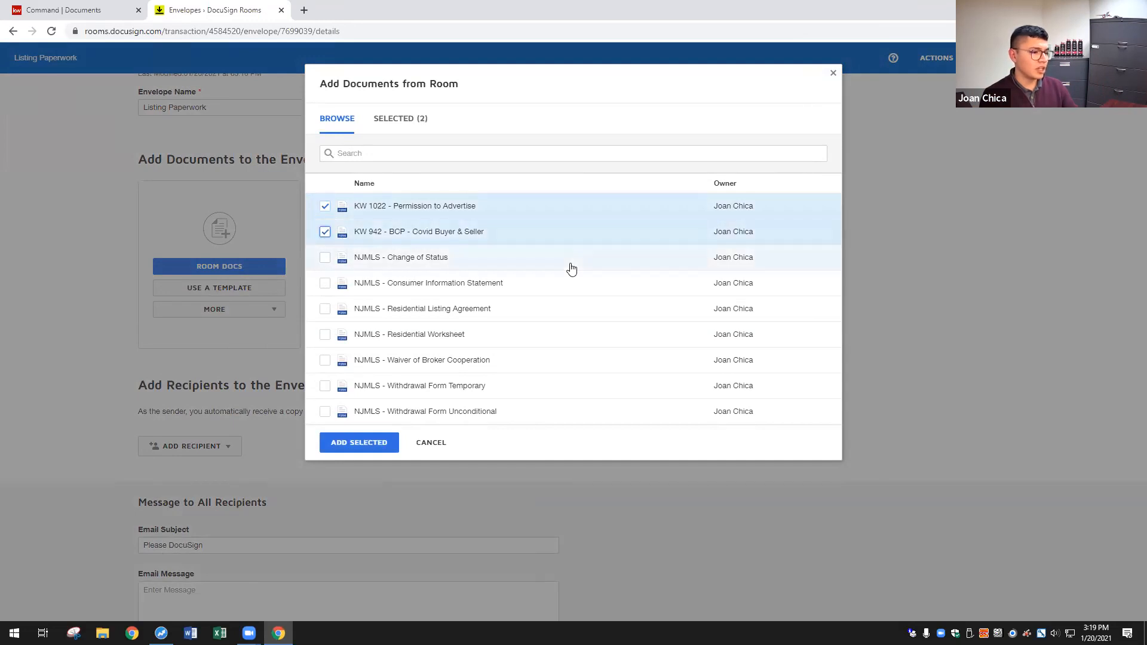
left_click(321, 311)
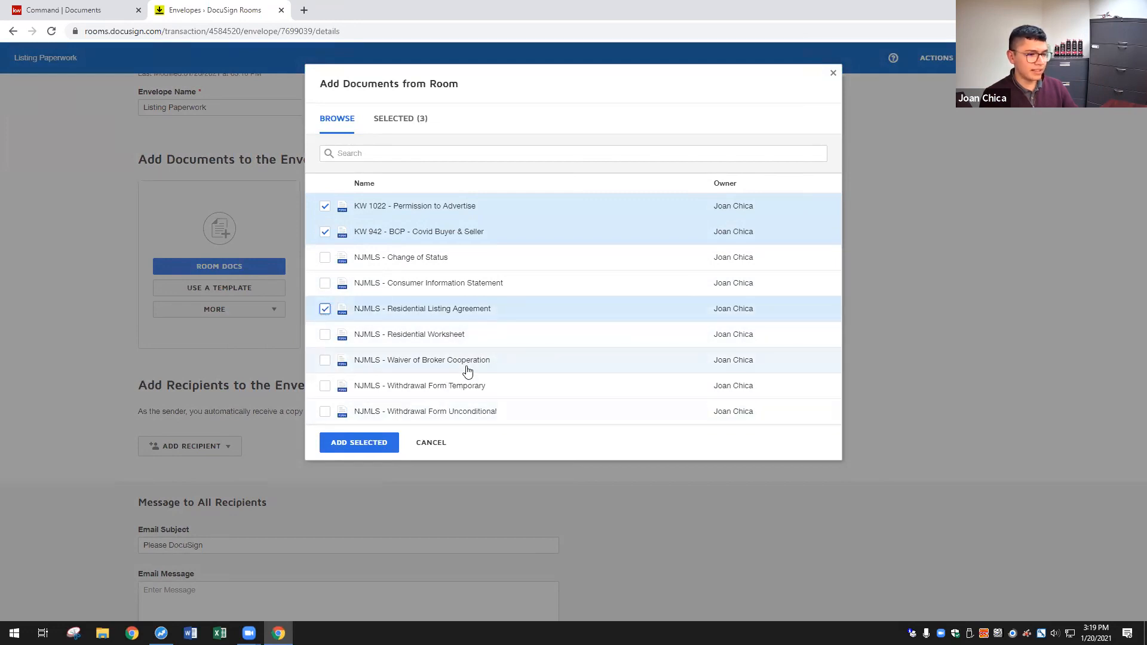
left_click(359, 443)
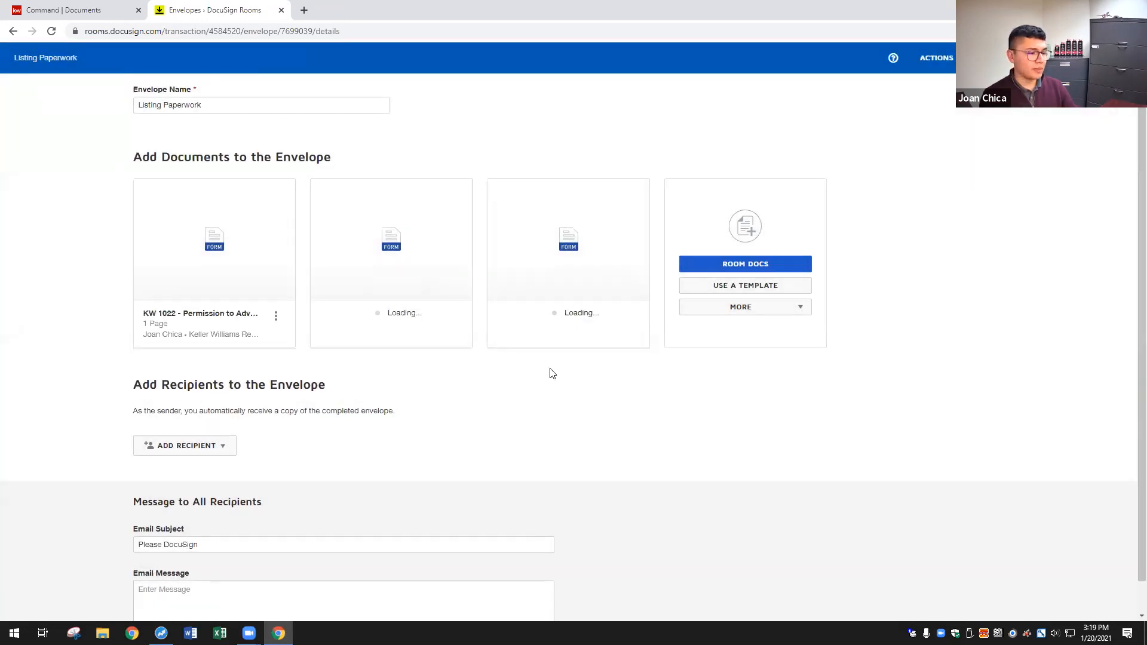
left_click(193, 411)
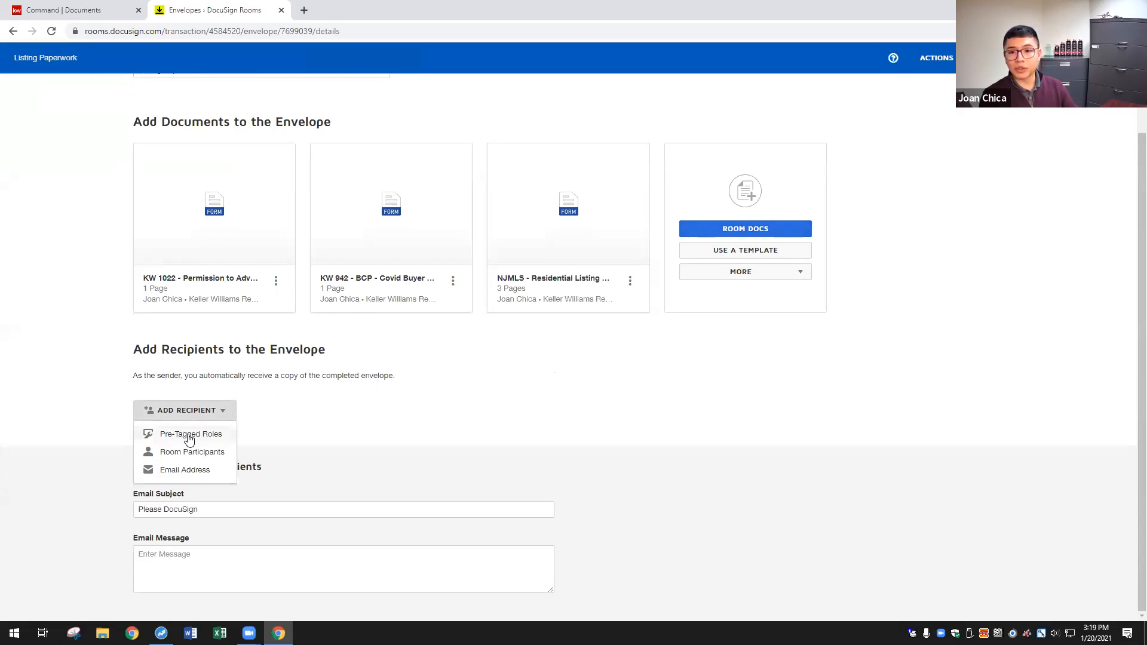
- From the pre-tagged roles, assign the two sellers to the Seller One and Seller Two roles
left_click(188, 435)
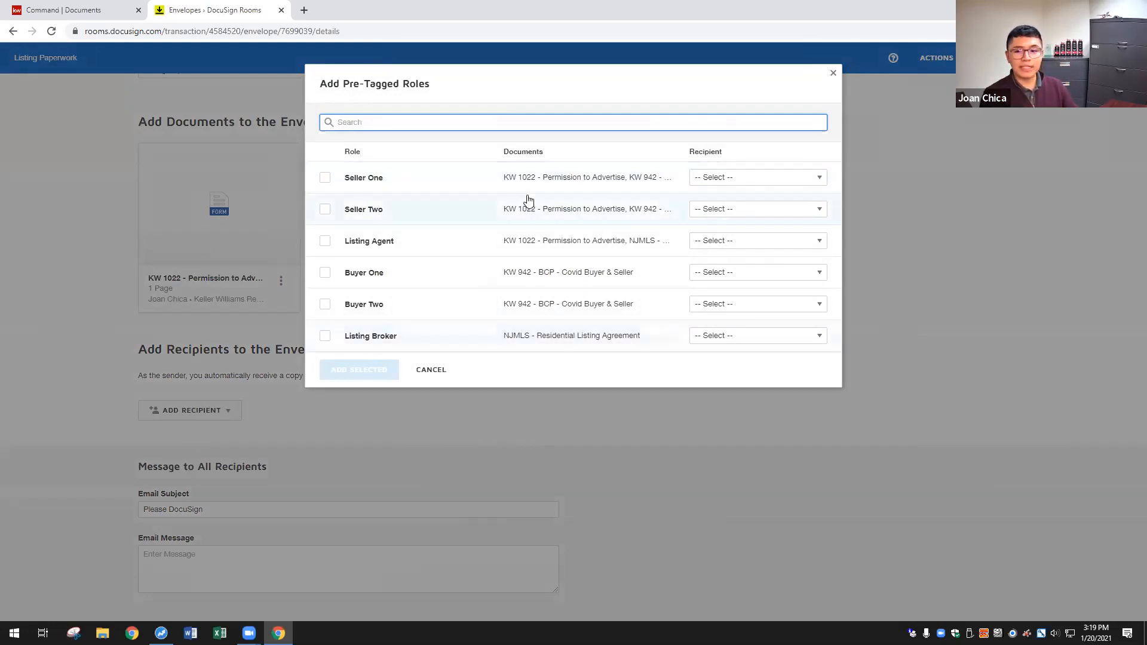
left_click(719, 178)
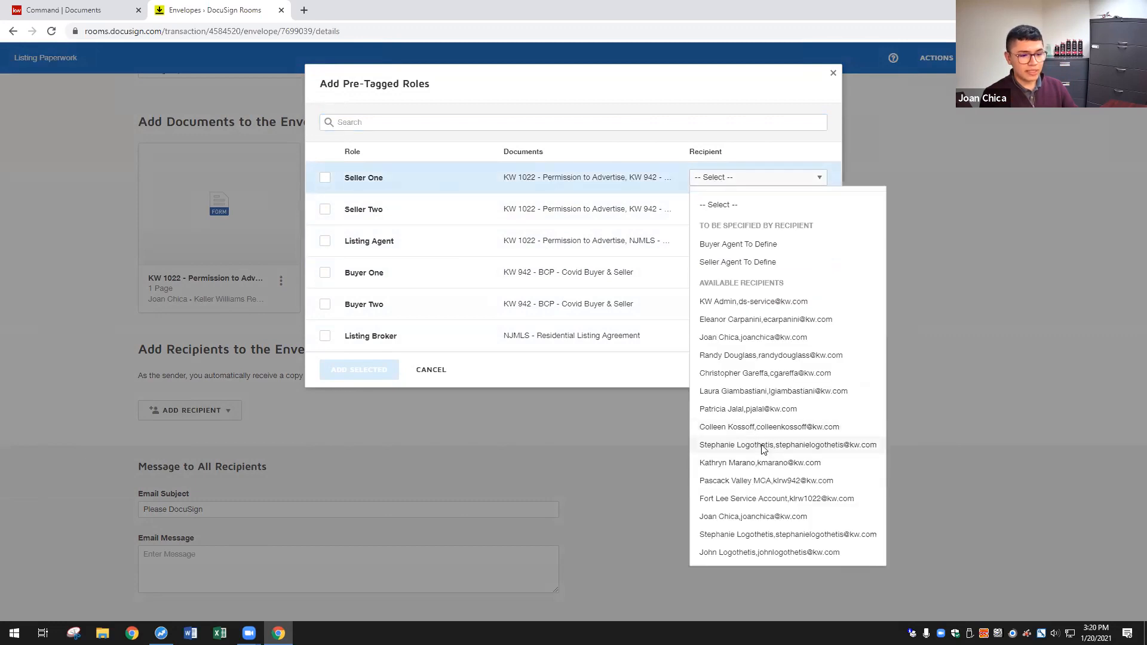
left_click(759, 444)
left_click(706, 209)
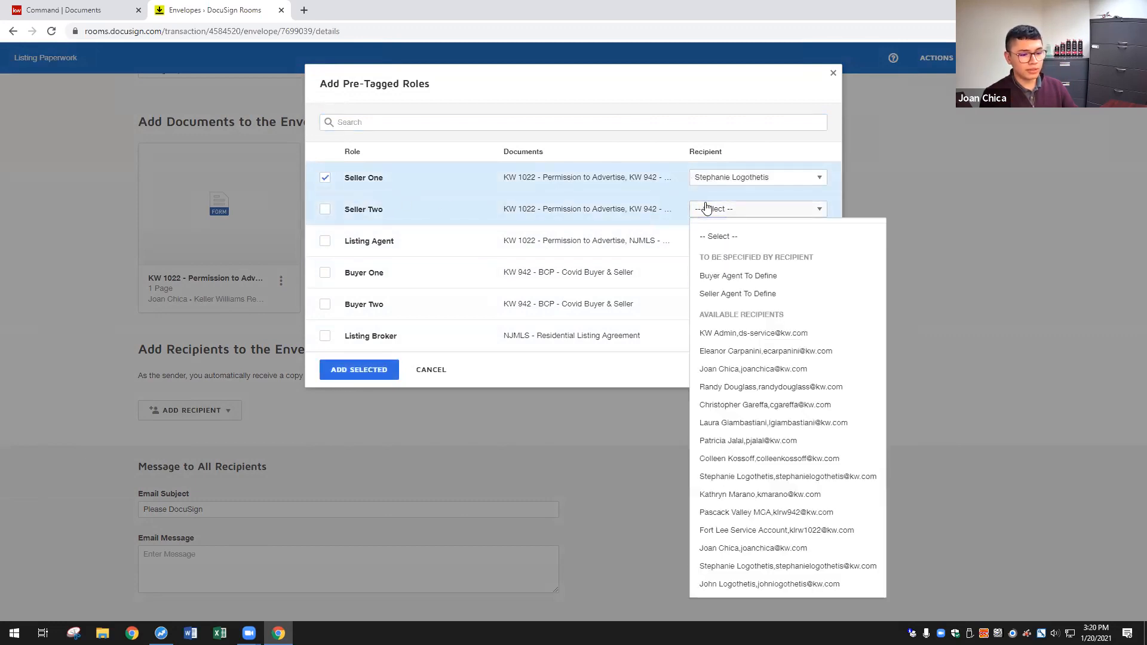
left_click(751, 583)
left_click(759, 177)
left_click(784, 535)
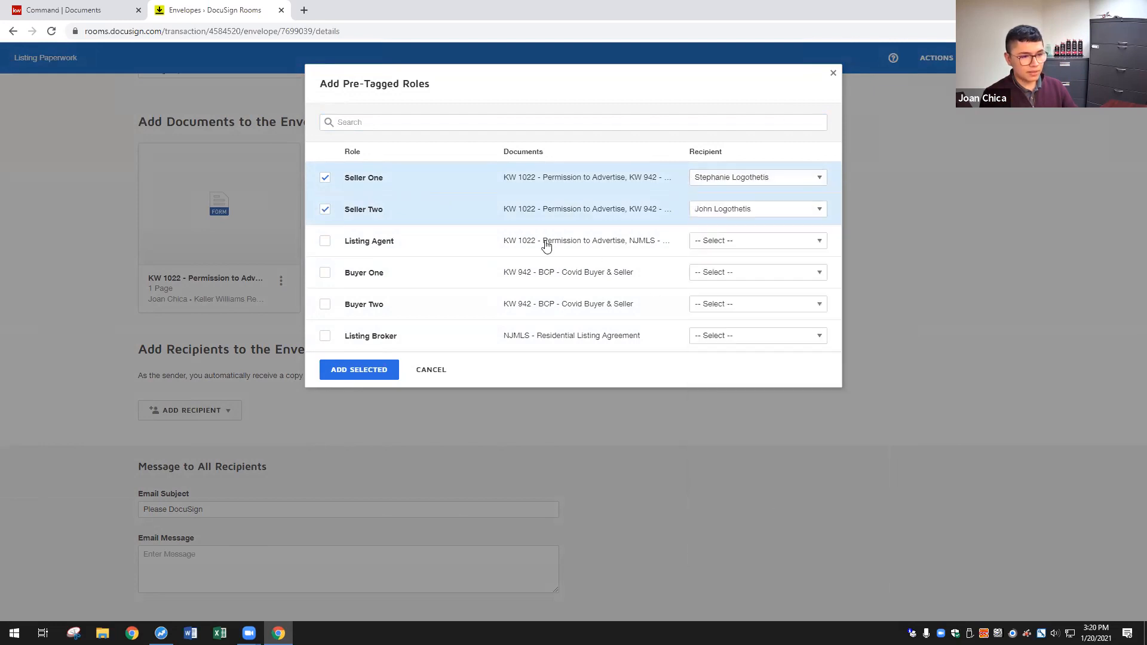
- Assign the Listing Agent and Listing Broker roles, then add all four roles as recipients
left_click(757, 241)
left_click(738, 569)
left_click(547, 341)
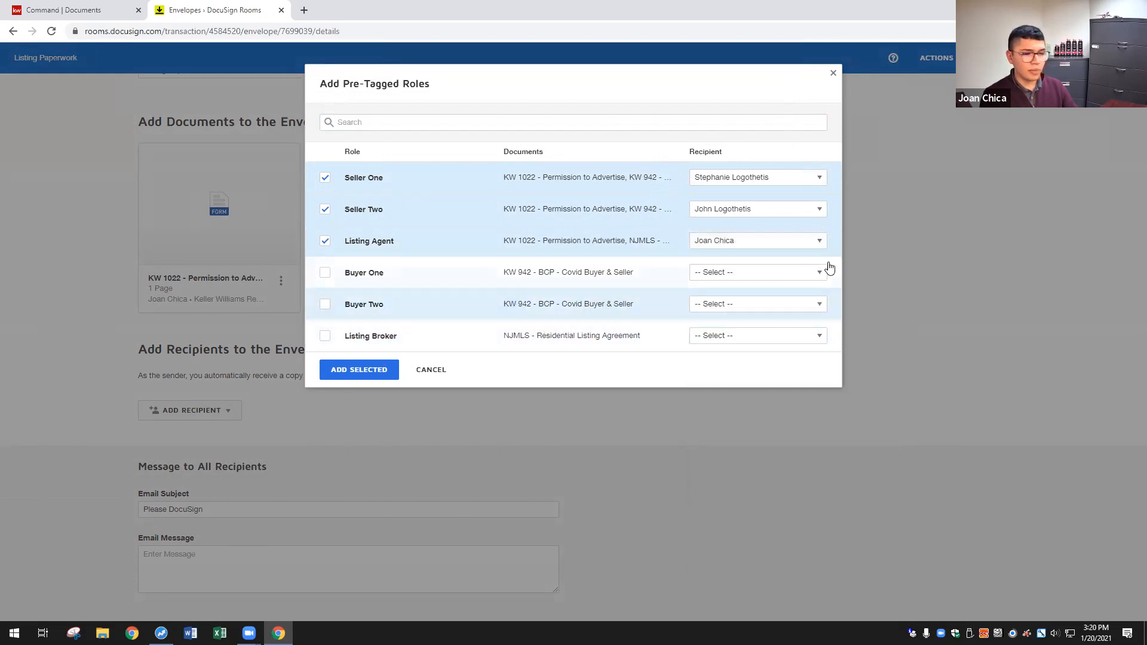
left_click(769, 339)
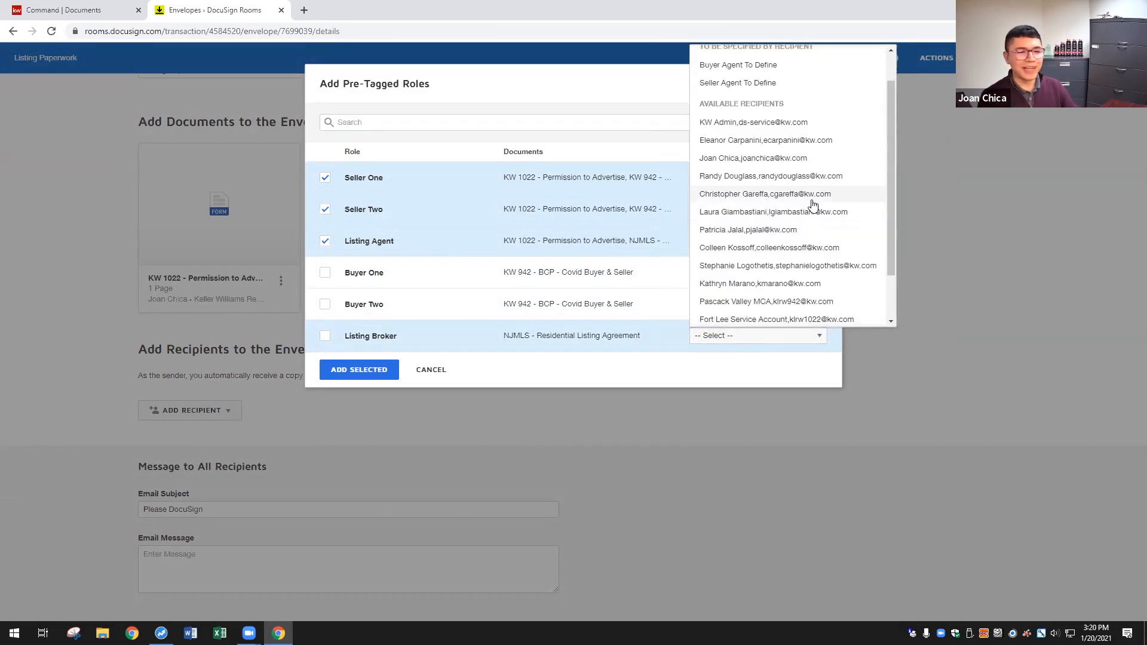
left_click(788, 178)
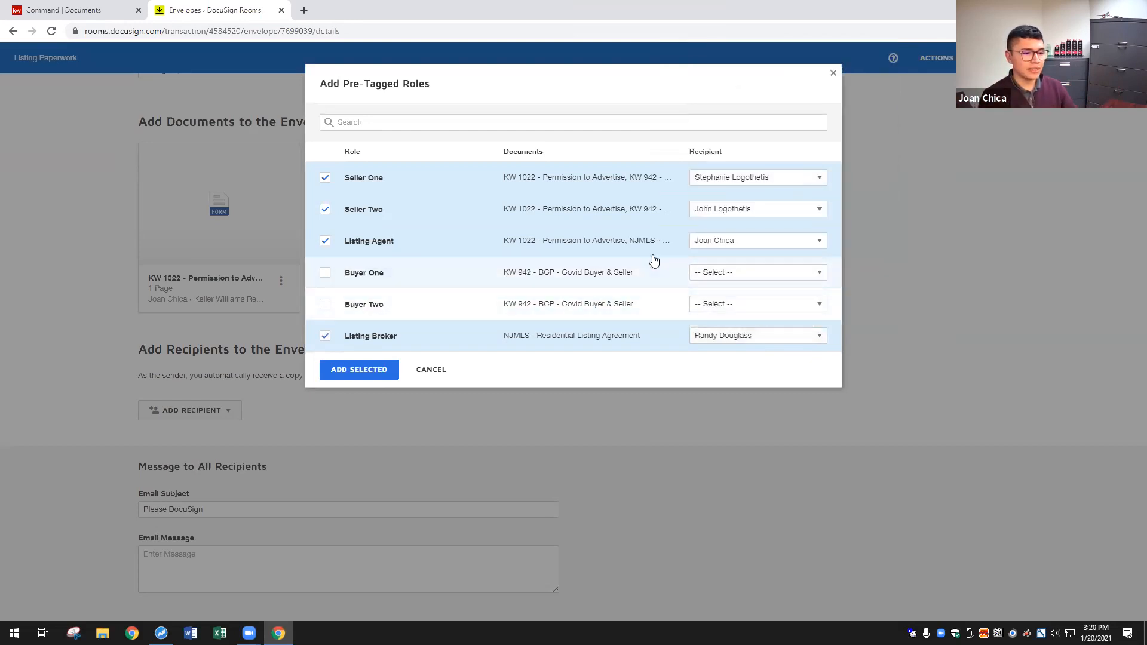
left_click(368, 380)
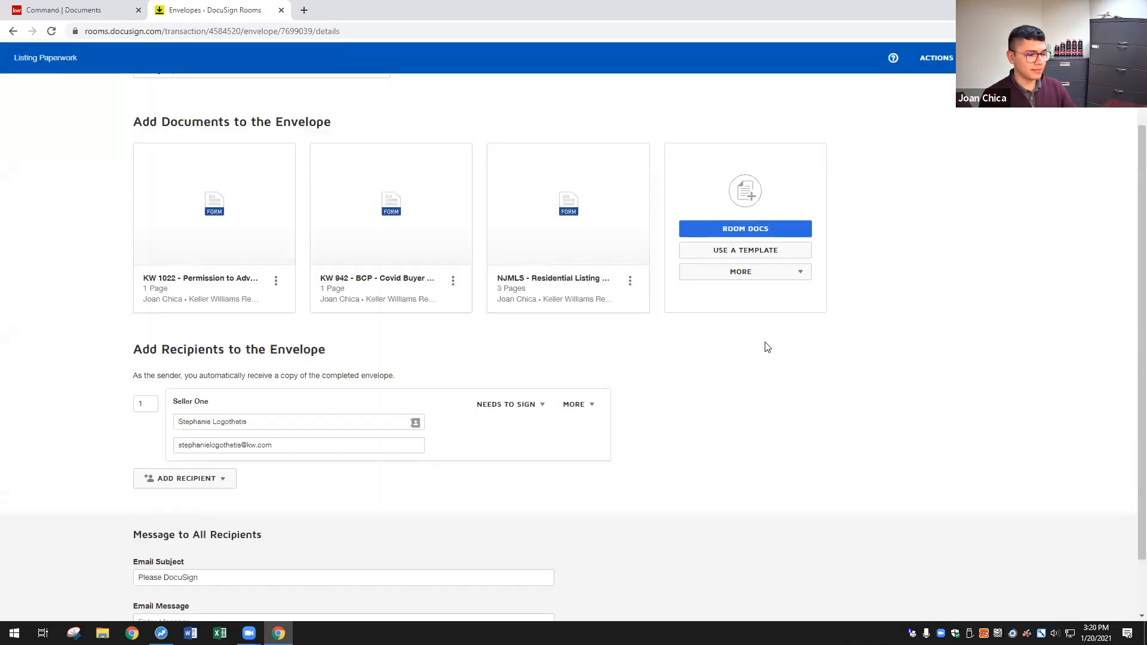
- Change the Listing Agent's signing order to 2 and the Listing Broker's to 3, leaving both sellers at 1
scroll(783, 342, "down", 1)
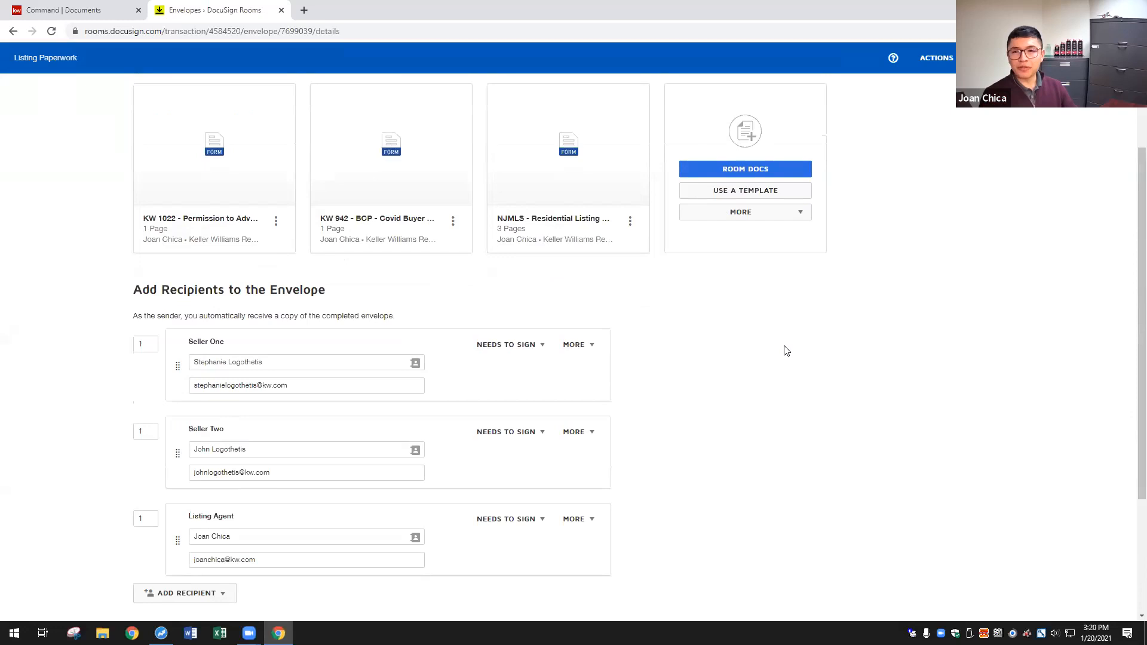
scroll(693, 339, "down", 3)
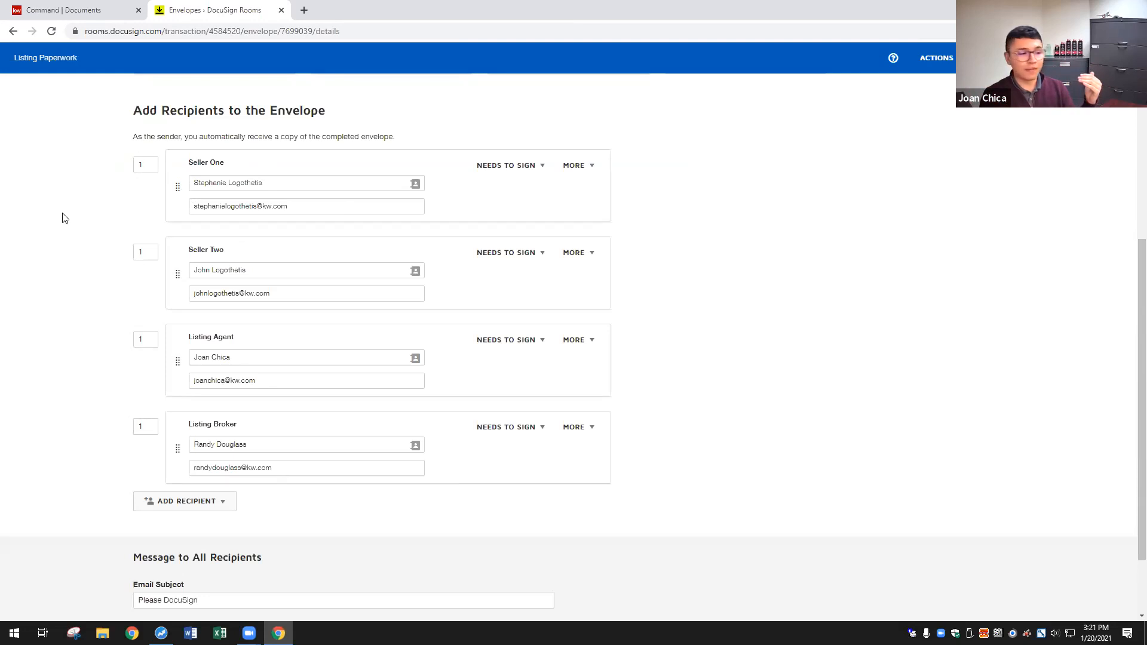
left_click(146, 339)
key("BackSpace")
type("2")
left_click(829, 418)
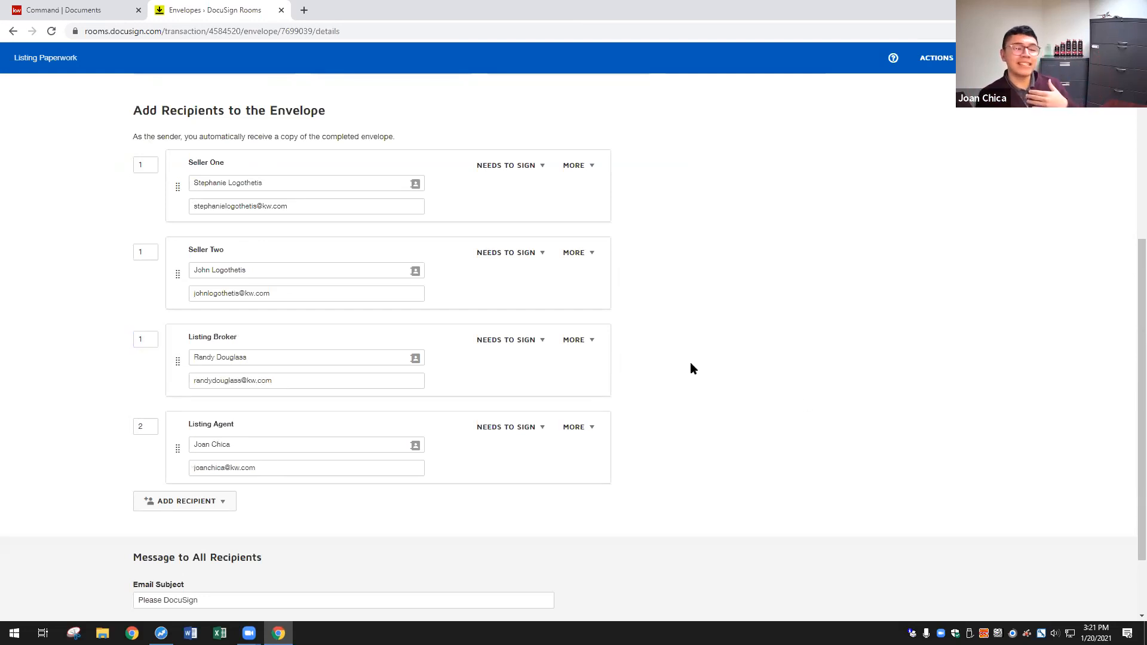
left_click(134, 344)
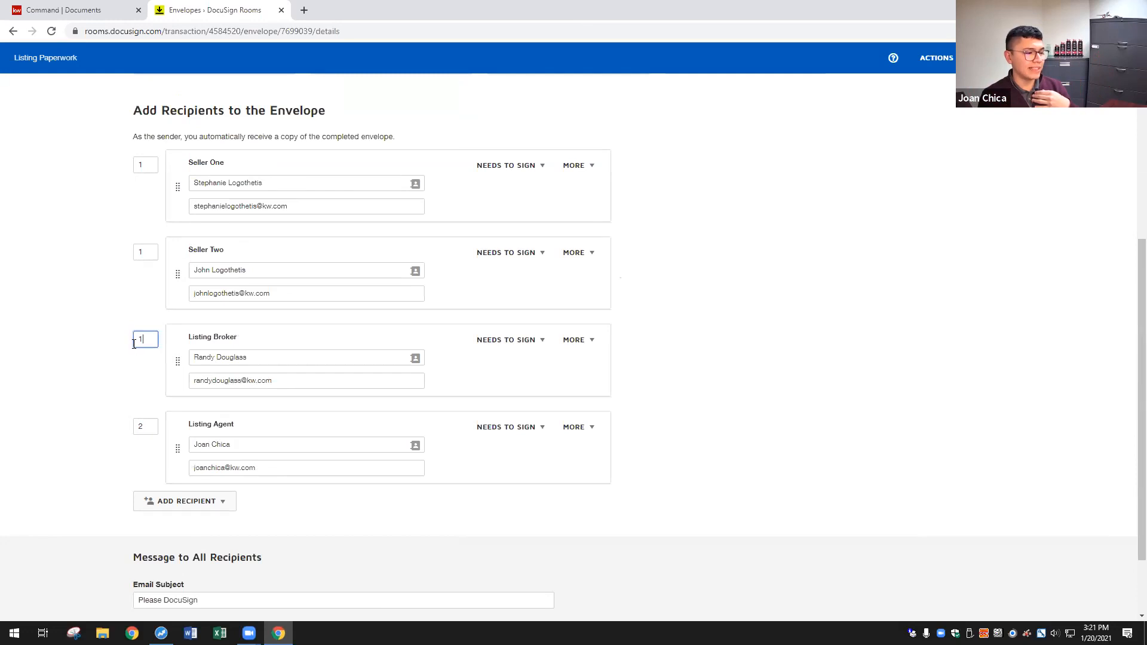
type("3")
left_click(551, 503)
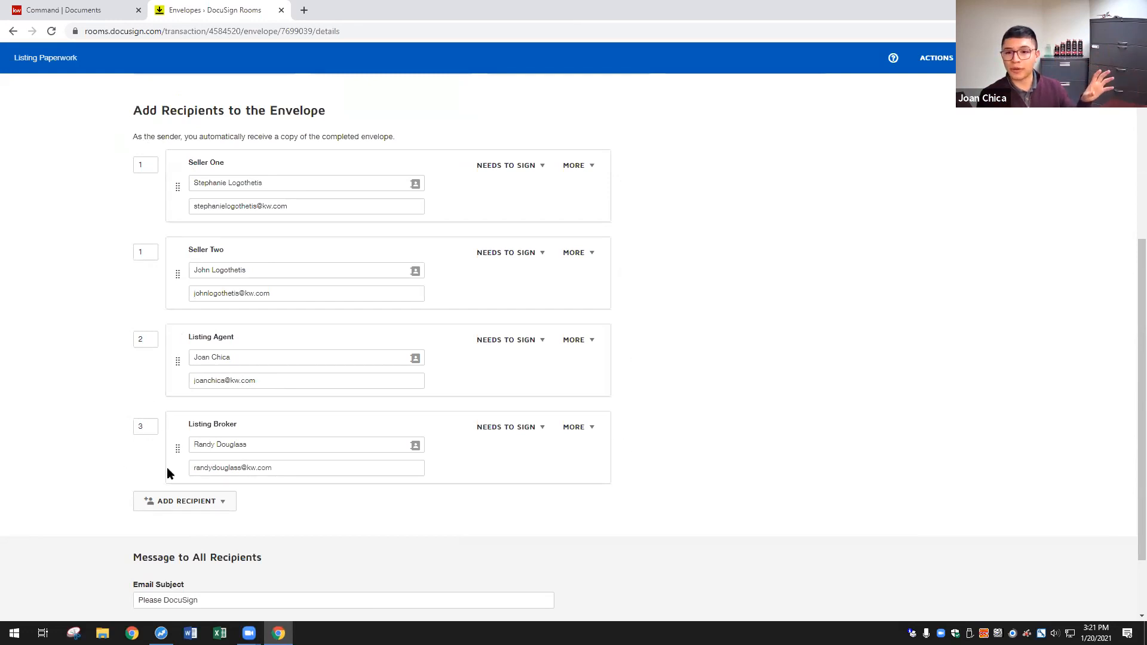
scroll(768, 330, "down", 2)
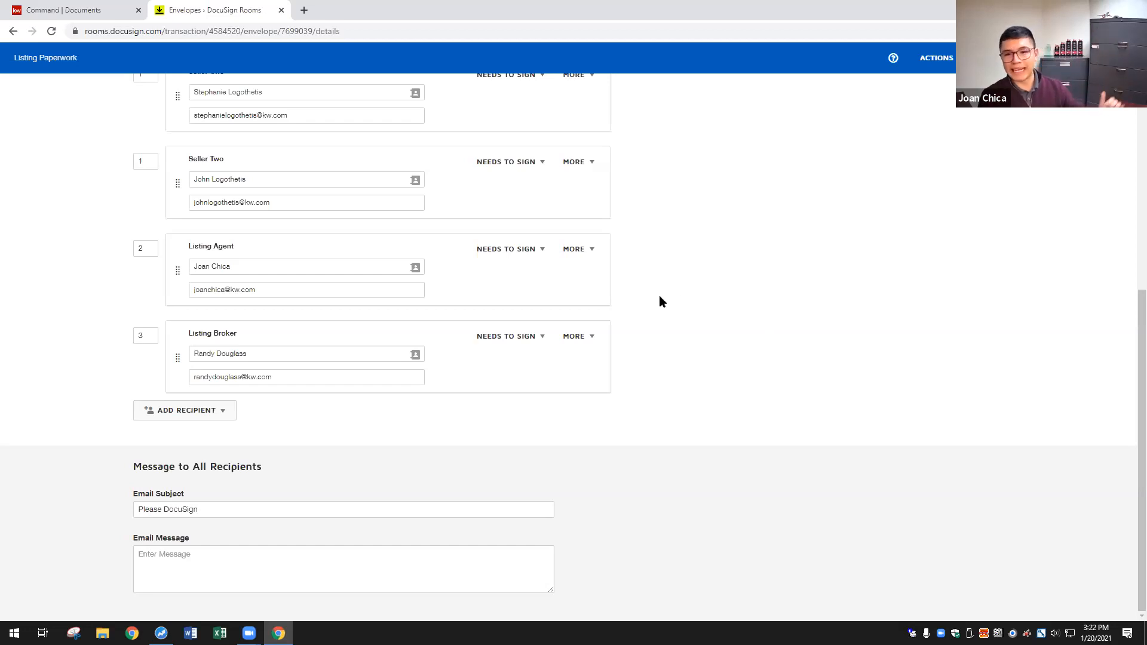
scroll(639, 280, "up", 1)
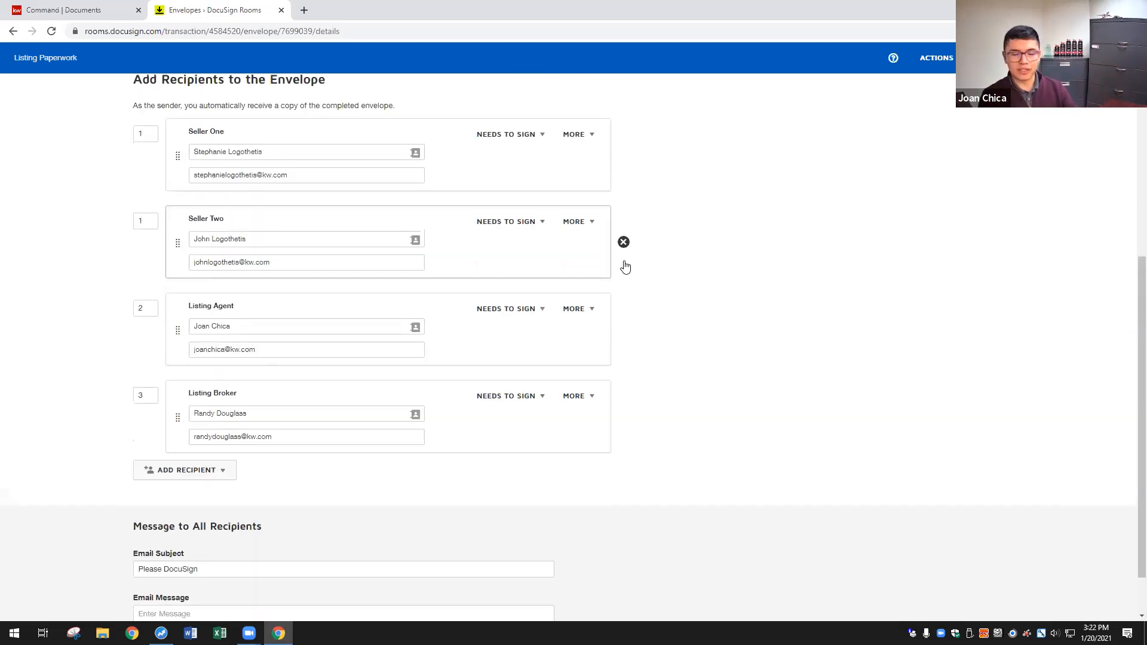
- Append ' - Listing Paperwork' to the 'Please DocuSign' email subject
scroll(719, 276, "down", 1)
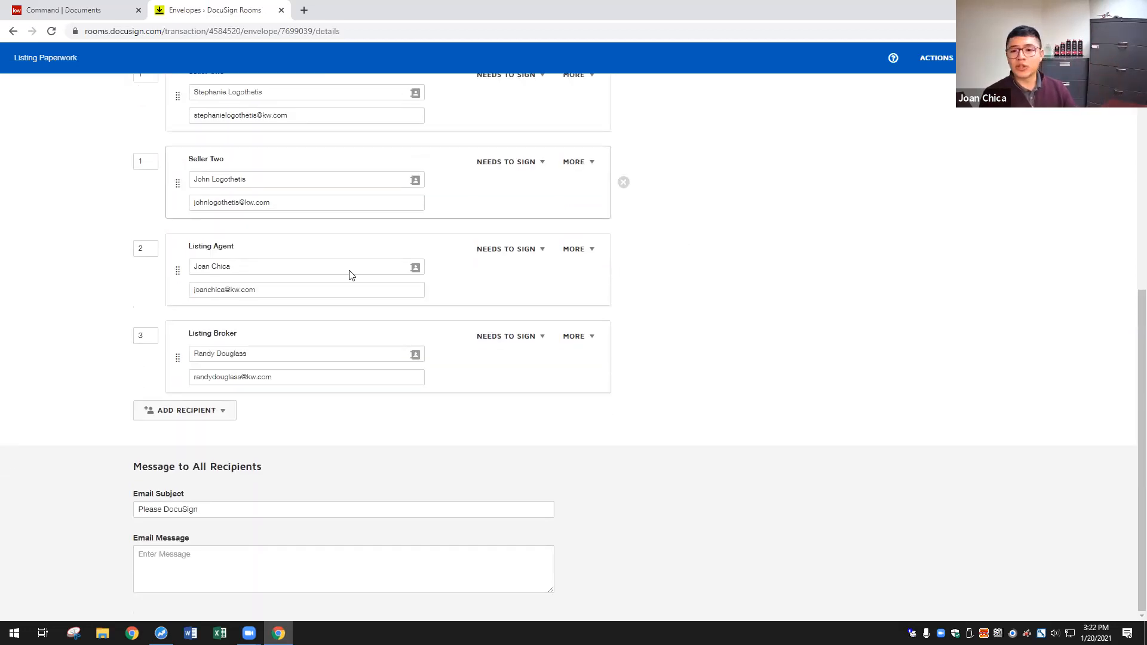
left_click(198, 508)
type("b")
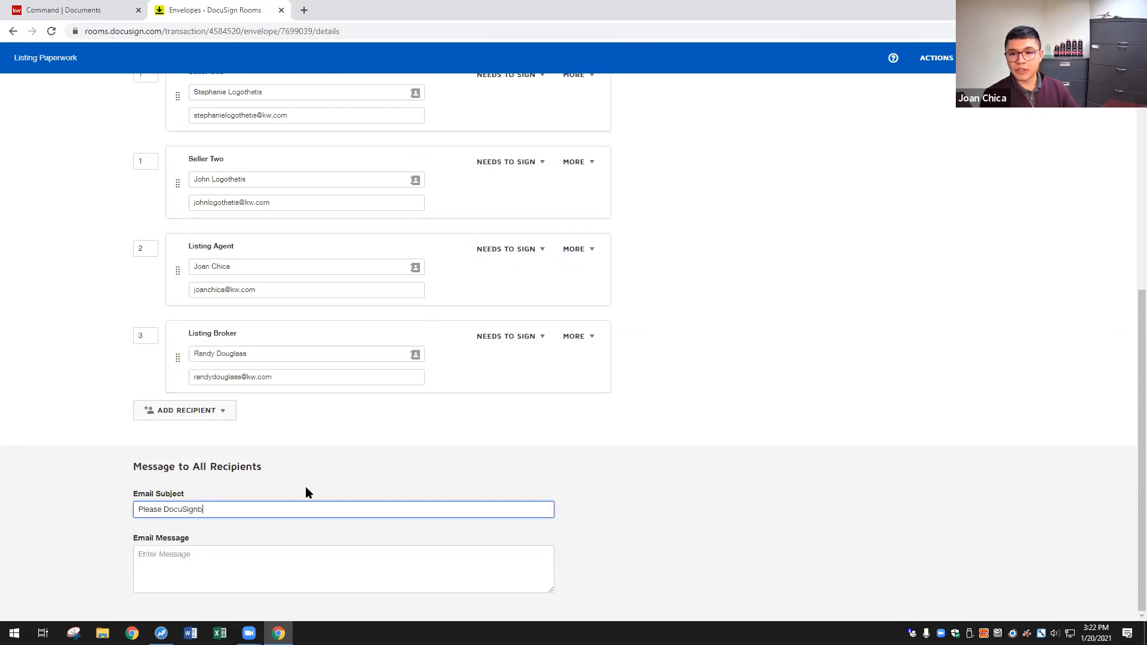
key("BackSpace")
type("\\")
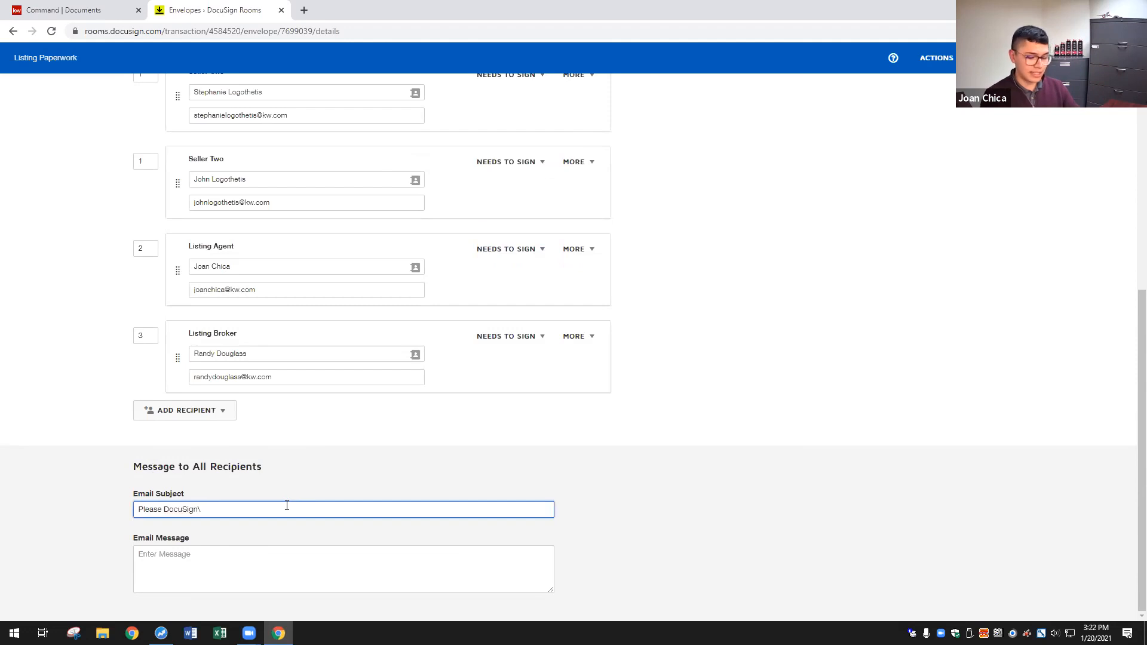
key("BackSpace")
type(" -")
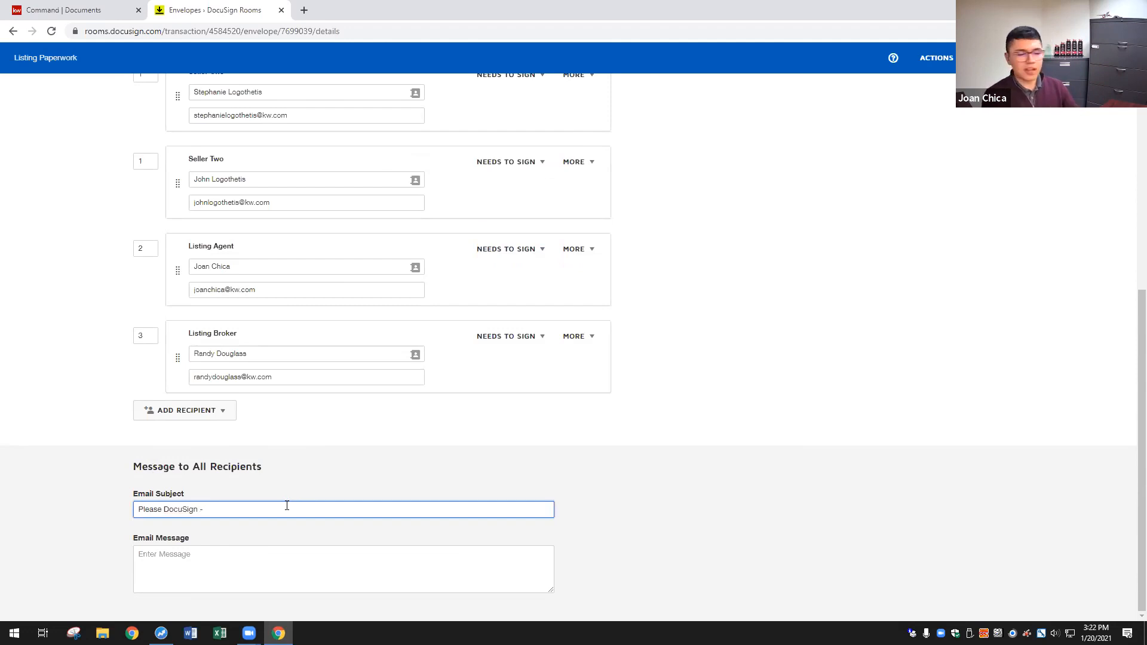
key("Caps_Lock")
type("Listing Ppe")
key("BackSpace")
key("BackSpace")
type("aperwokr")
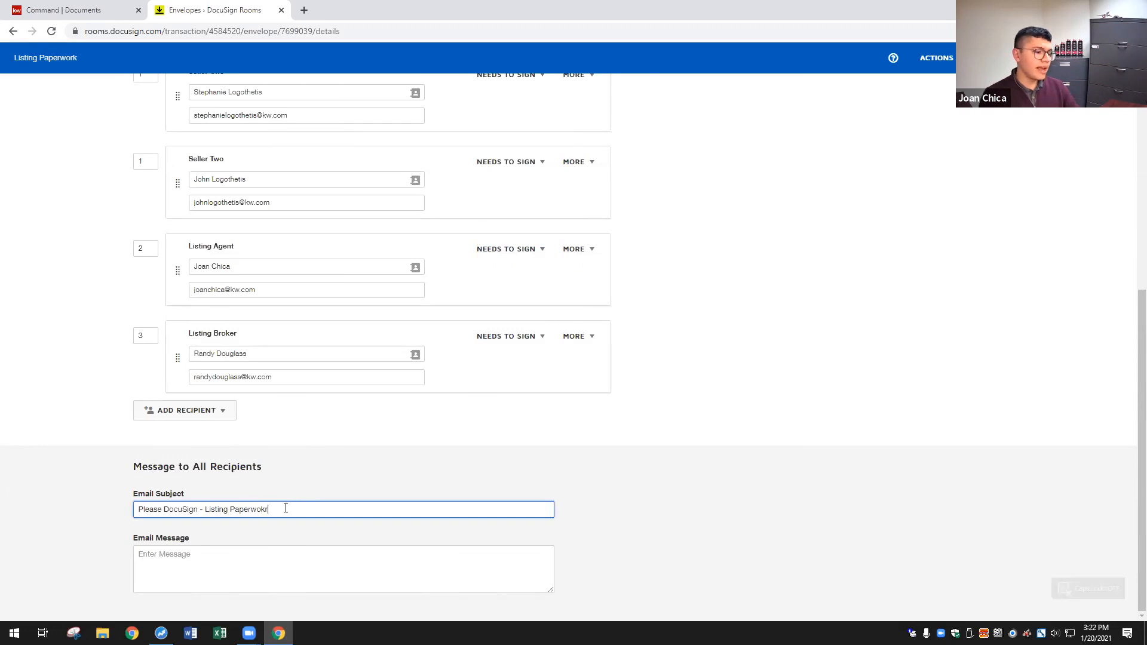
key("BackSpace")
key("BackSpace")
type("rk")
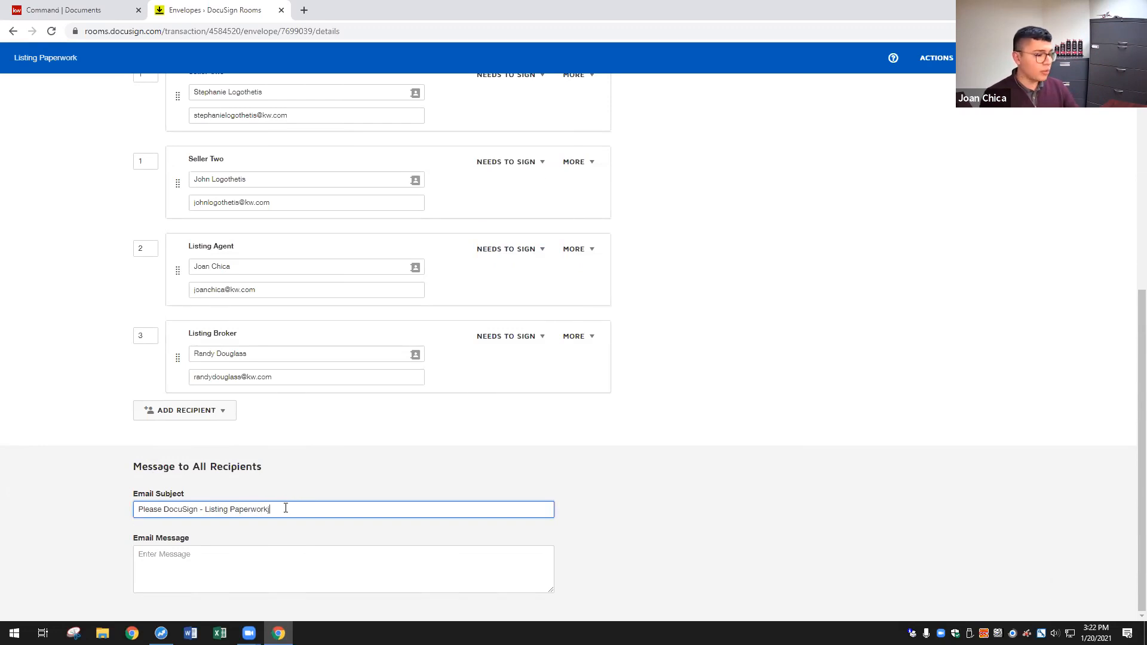
- Write the email message 'Listing paperwork for your house in Oradell'
left_click(254, 569)
type("Listing pape")
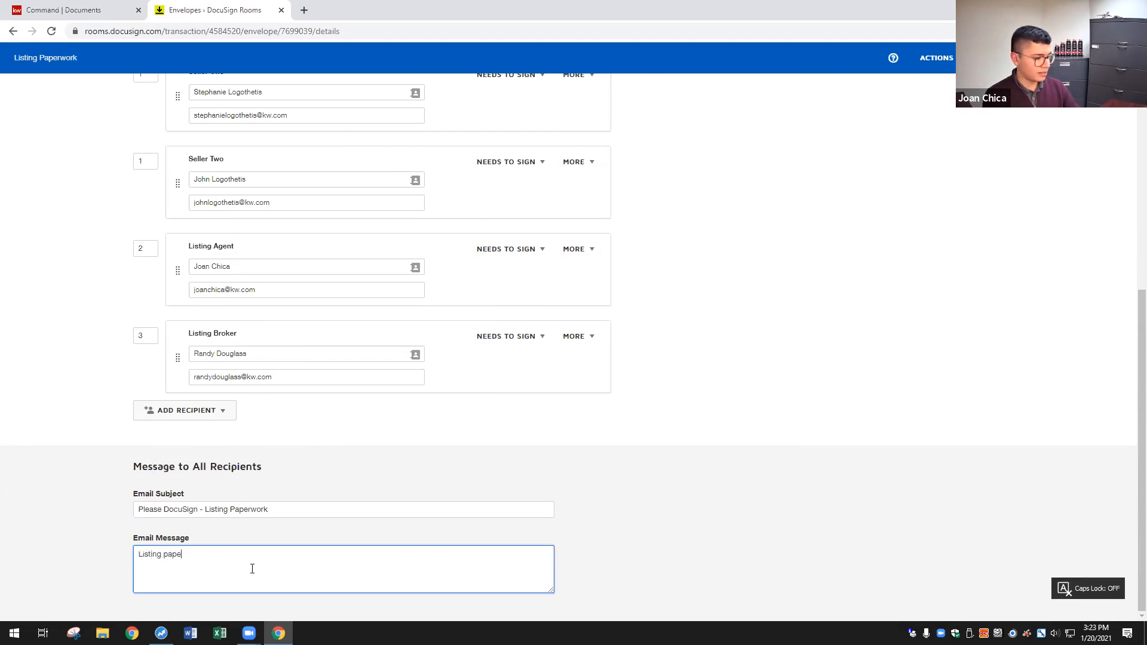
type("rwork for your house in Orade")
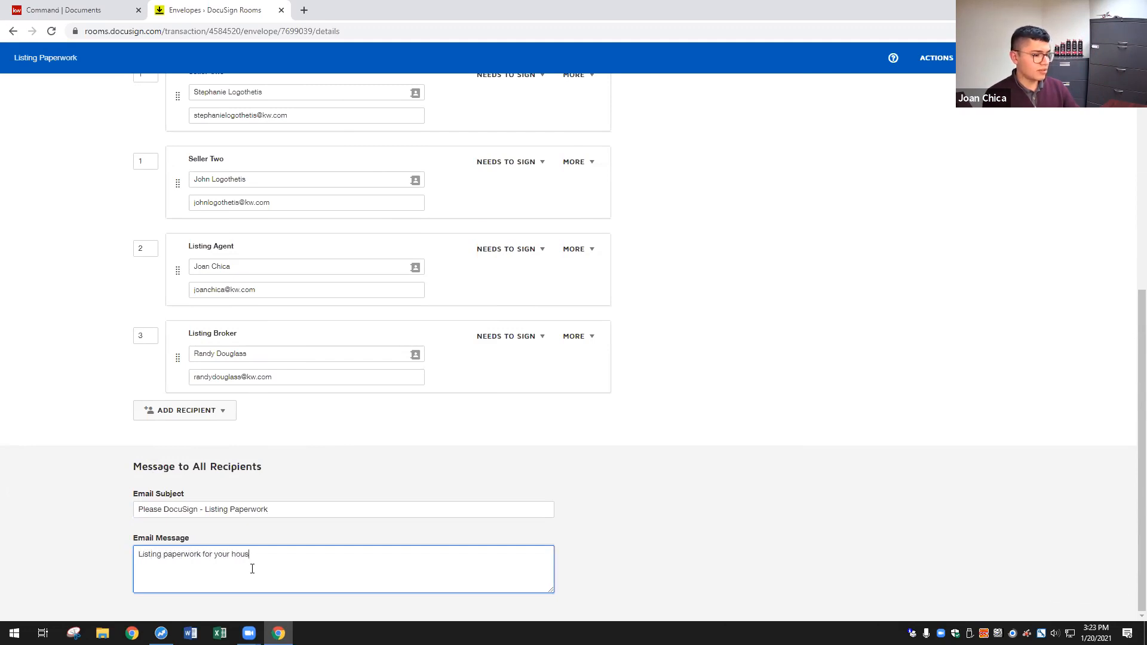
left_click(799, 613)
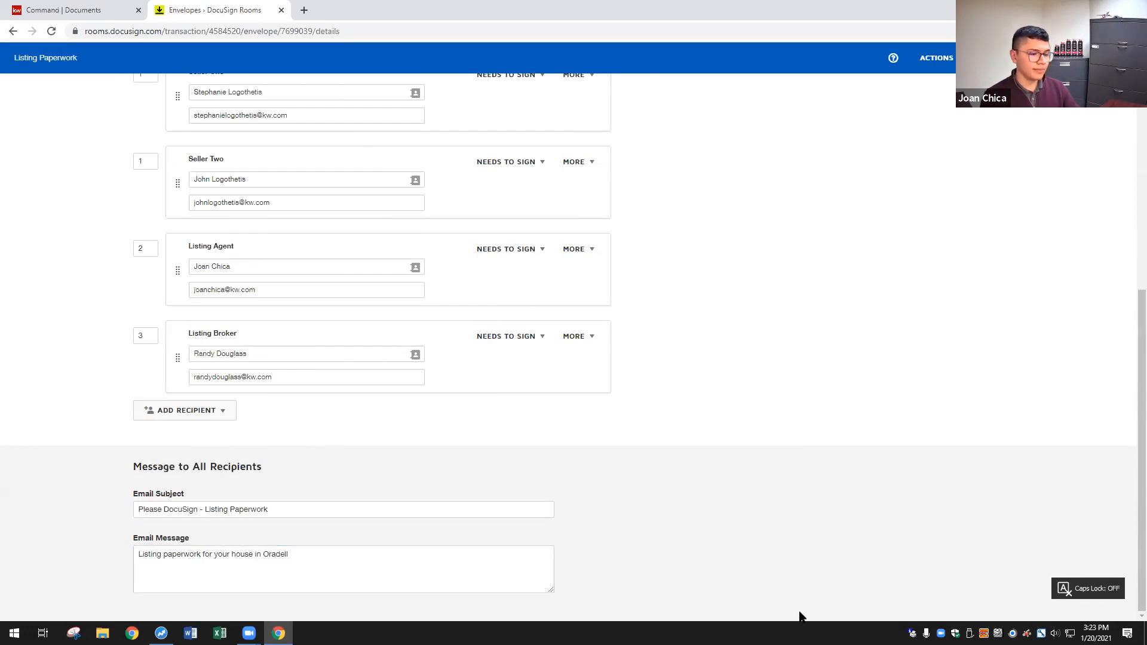
scroll(882, 246, "up", 8)
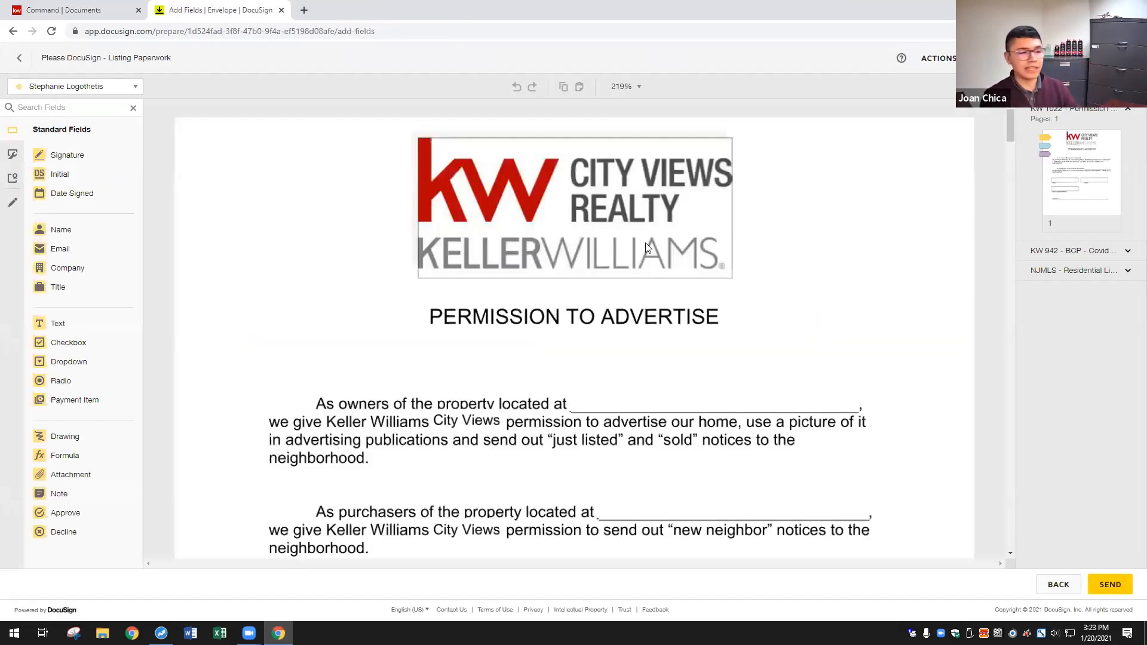
- Scroll through the three forms to review the pre-placed Sign and Date Signed fields
scroll(575, 281, "down", 2)
scroll(703, 257, "down", 5)
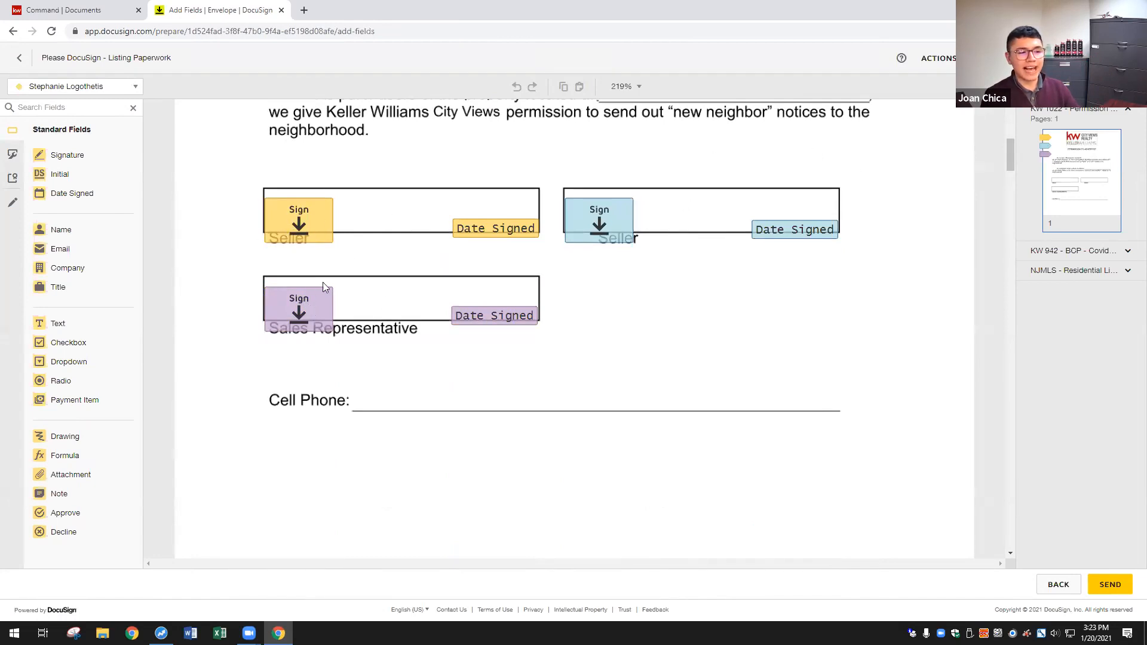
scroll(621, 292, "down", 15)
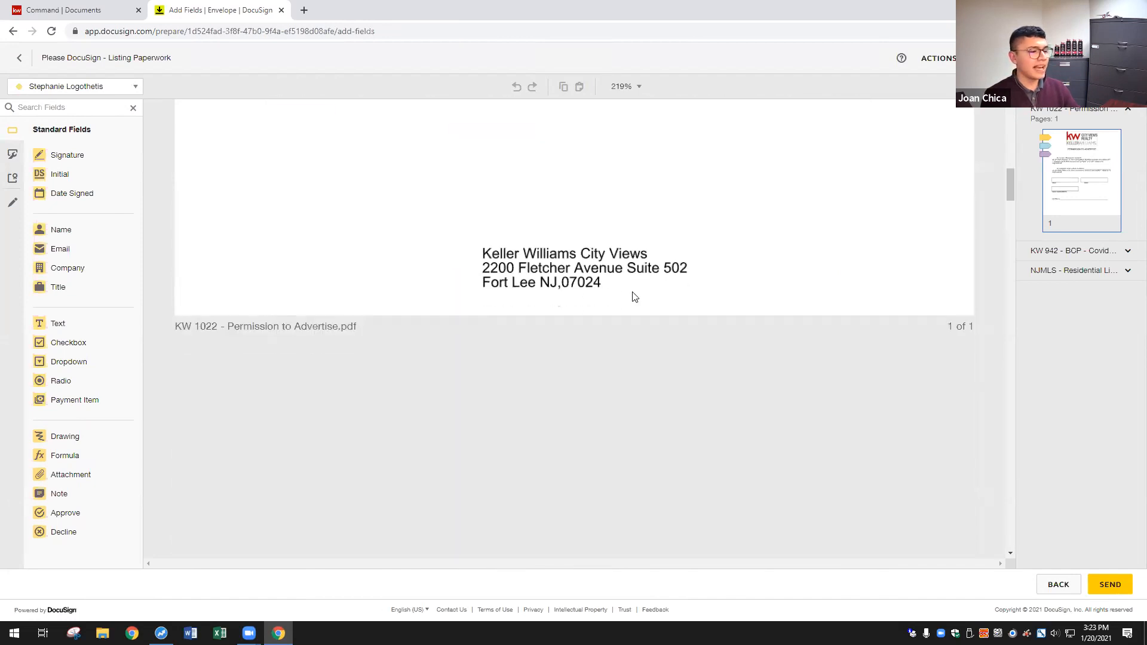
scroll(642, 301, "down", 4)
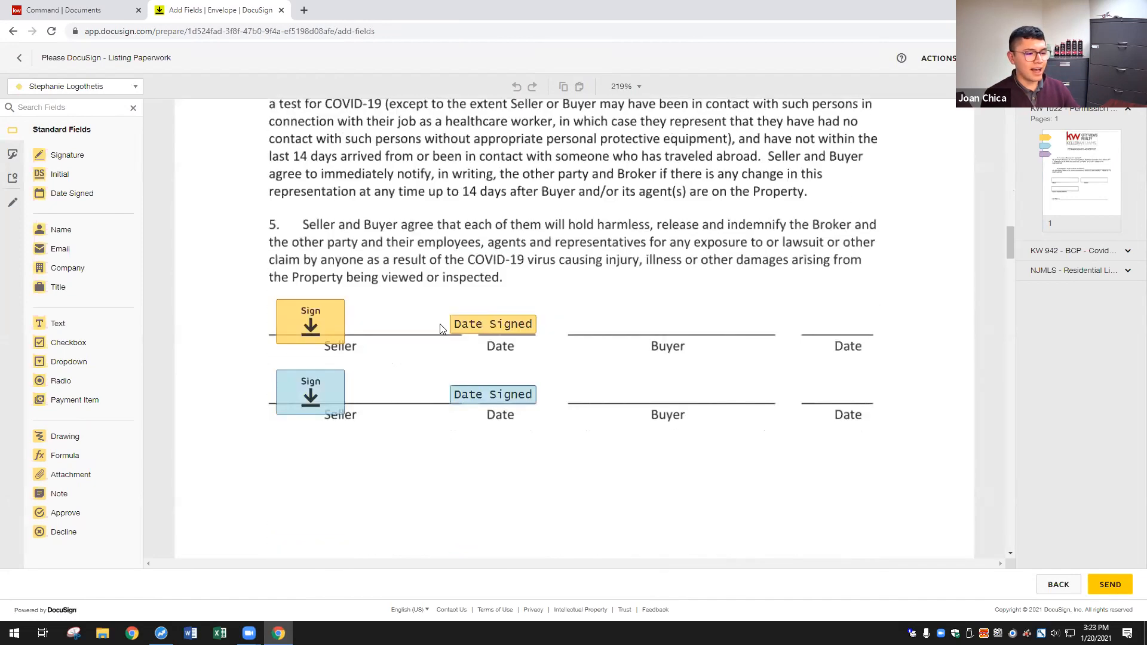
scroll(728, 358, "down", 10)
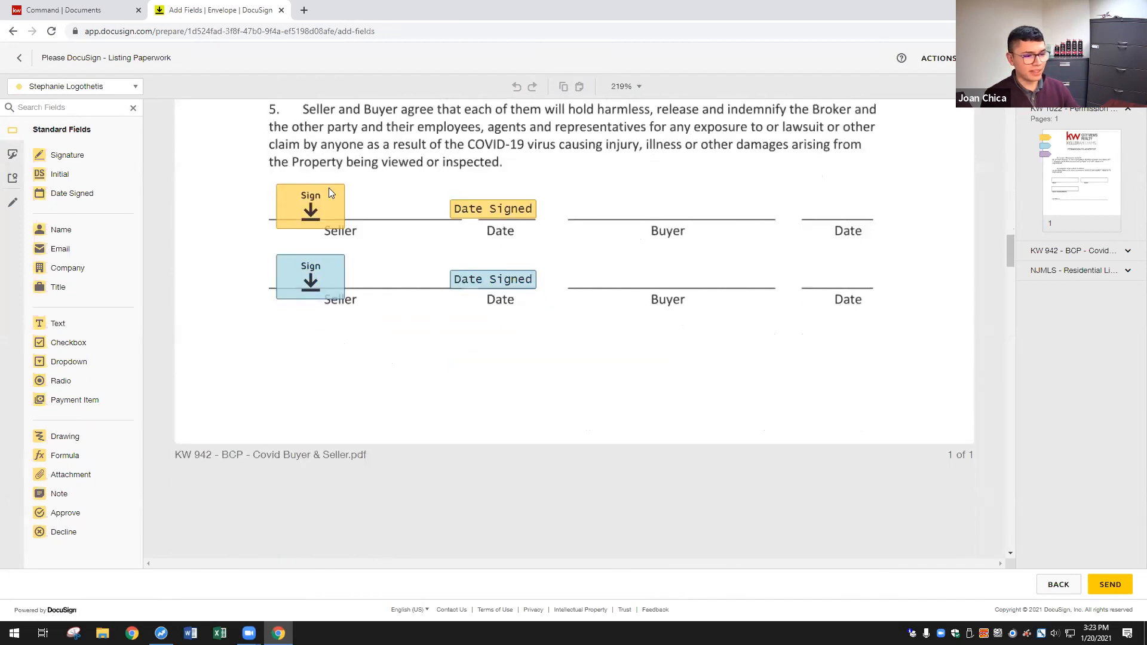
scroll(721, 325, "down", 10)
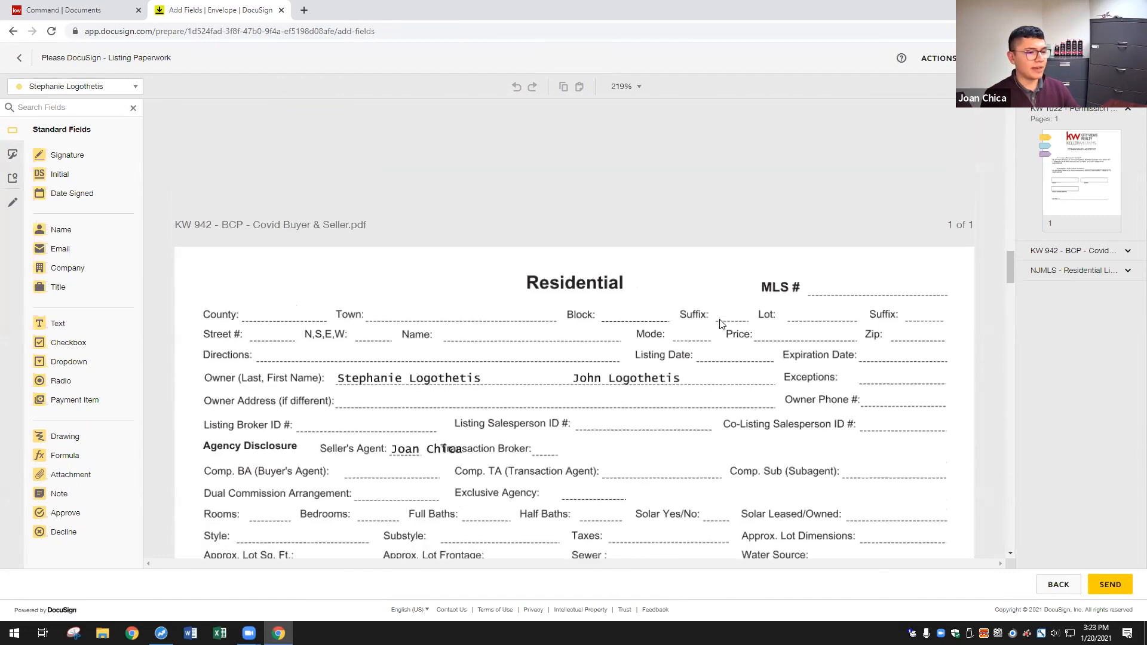
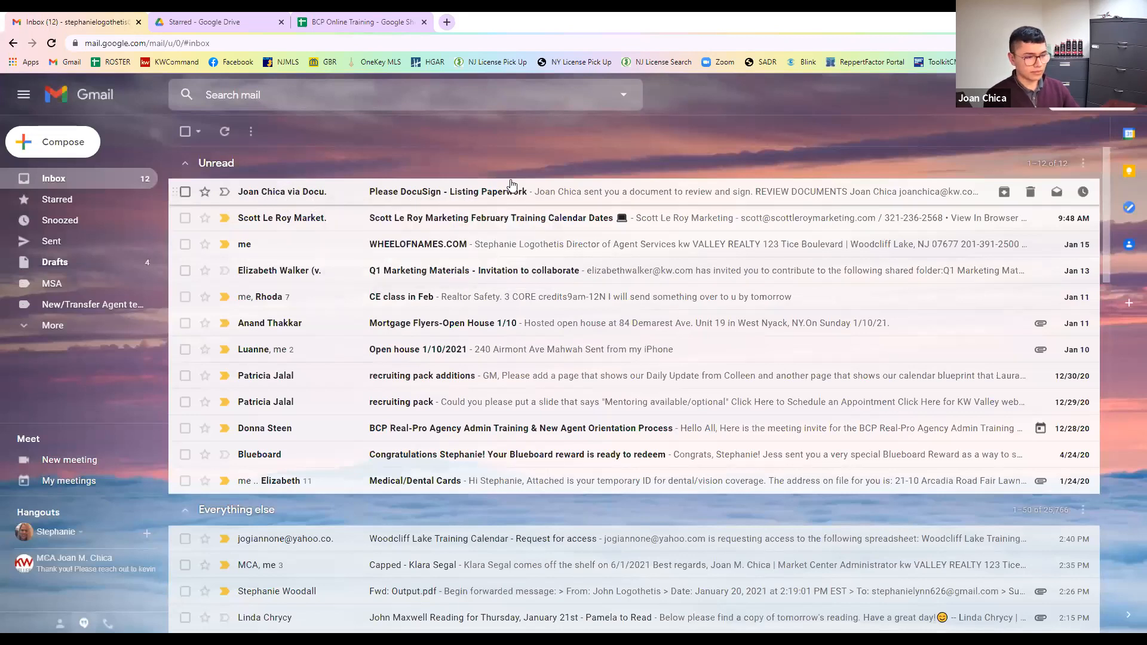
- Open the 'Please DocuSign - Listing Paperwork' email and bring up its documents for review
left_click(443, 195)
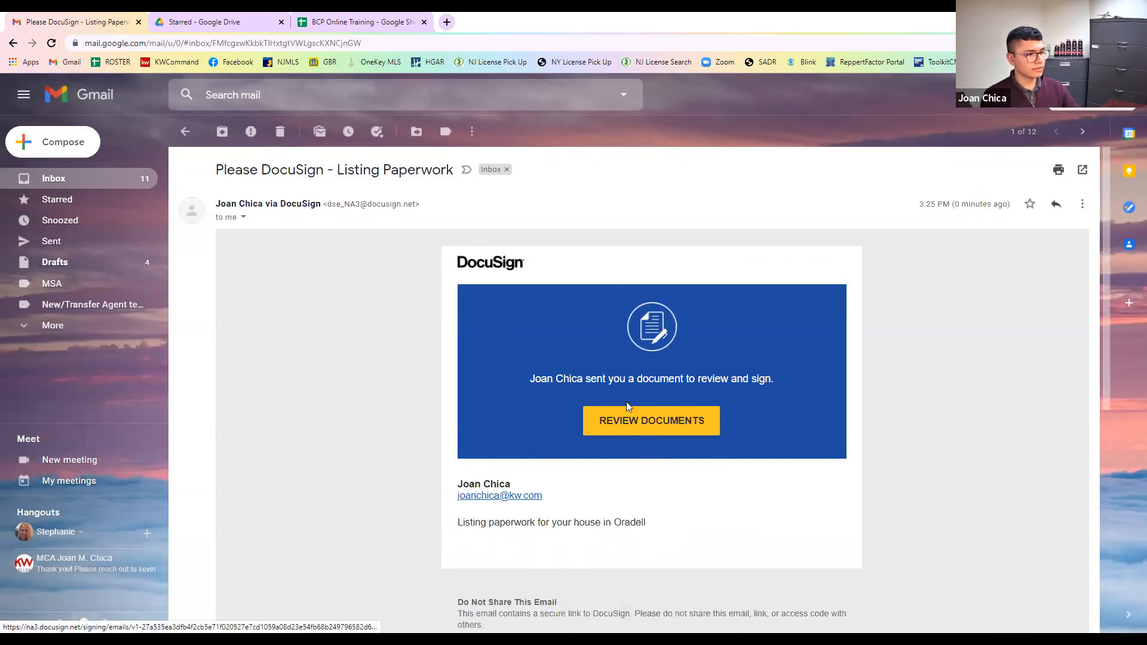
left_click(658, 430)
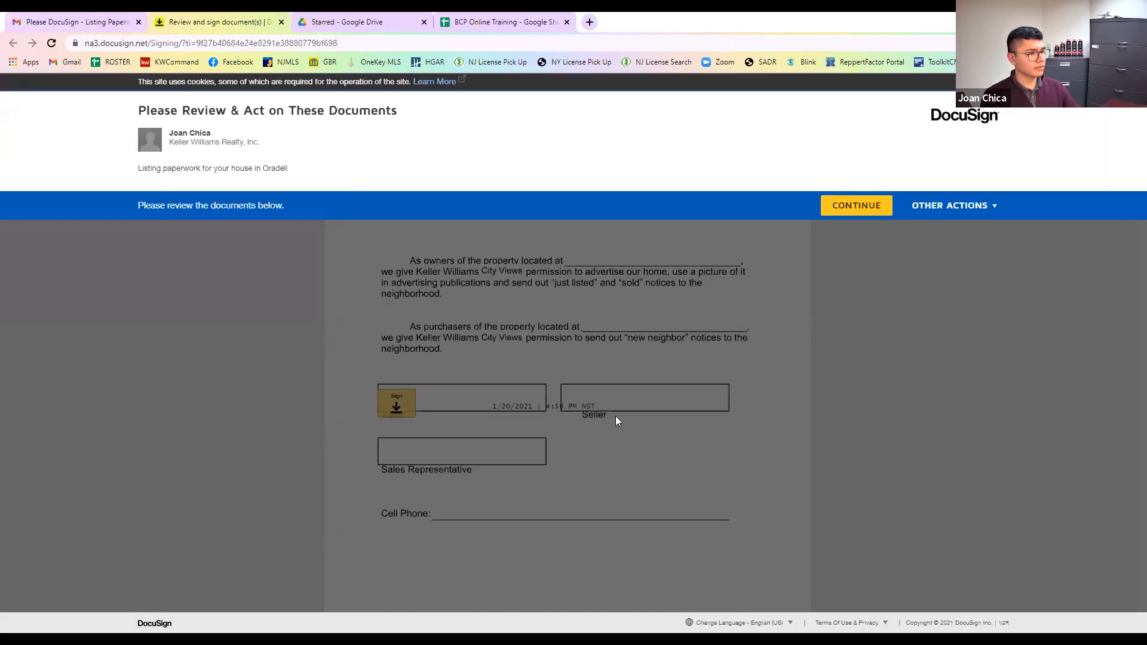
- Start guided signing and sign the seller lines on the Permission to Advertise and COVID-19 forms
left_click(872, 214)
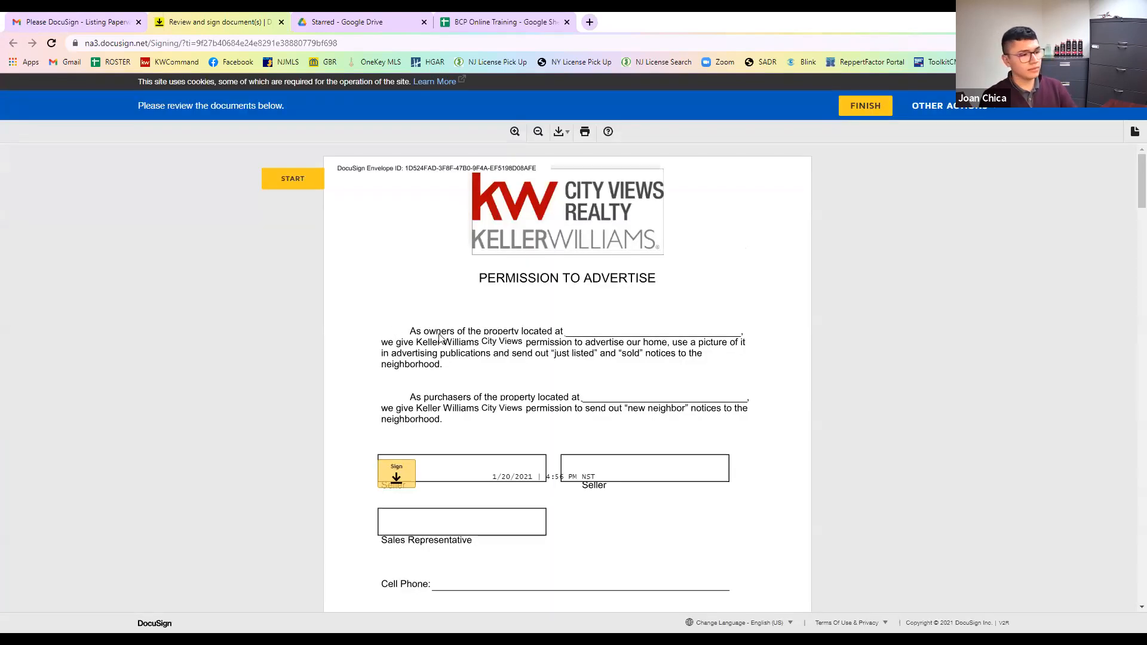
left_click(301, 185)
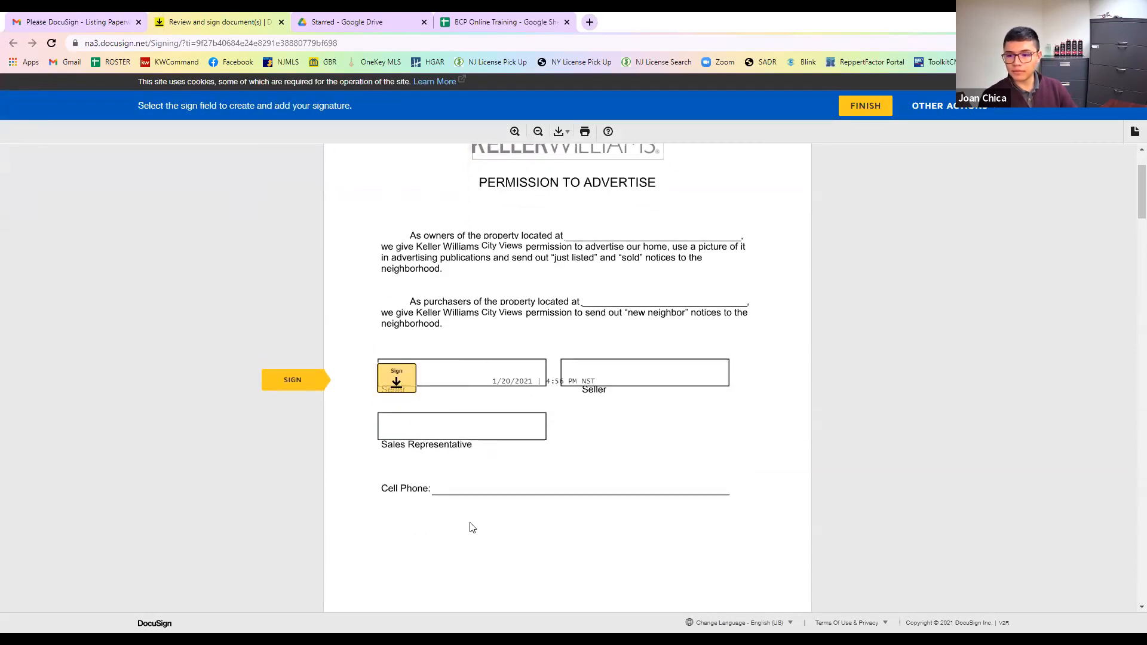
left_click(394, 383)
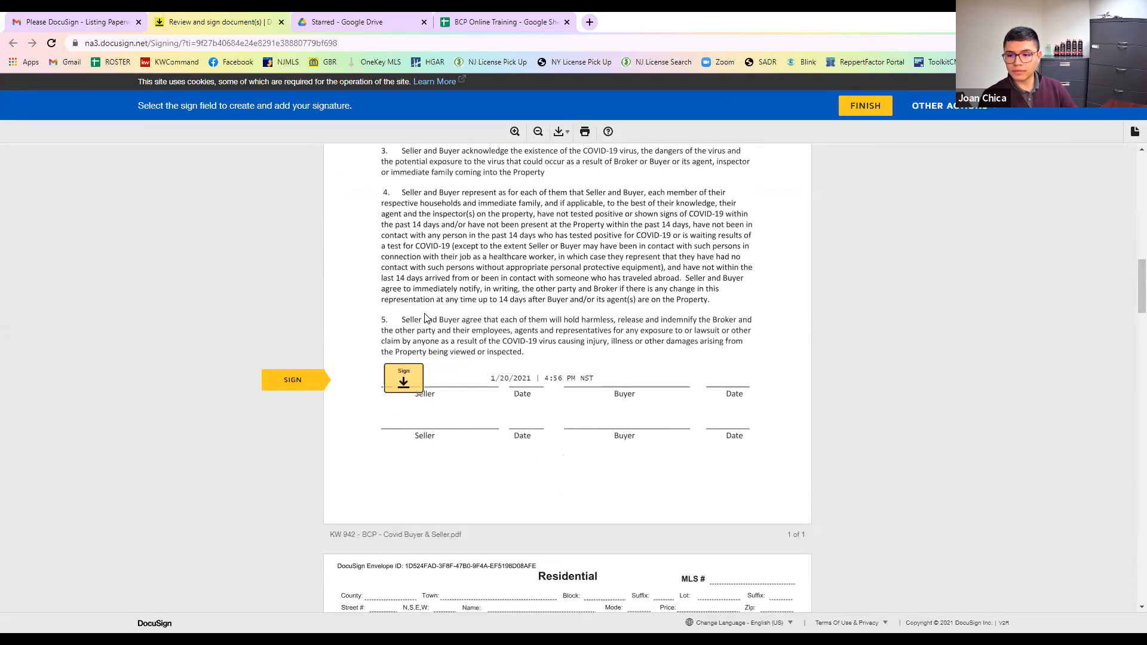
scroll(573, 395, "up", 10)
scroll(575, 395, "up", 5)
scroll(578, 391, "down", 11)
scroll(601, 392, "down", 3)
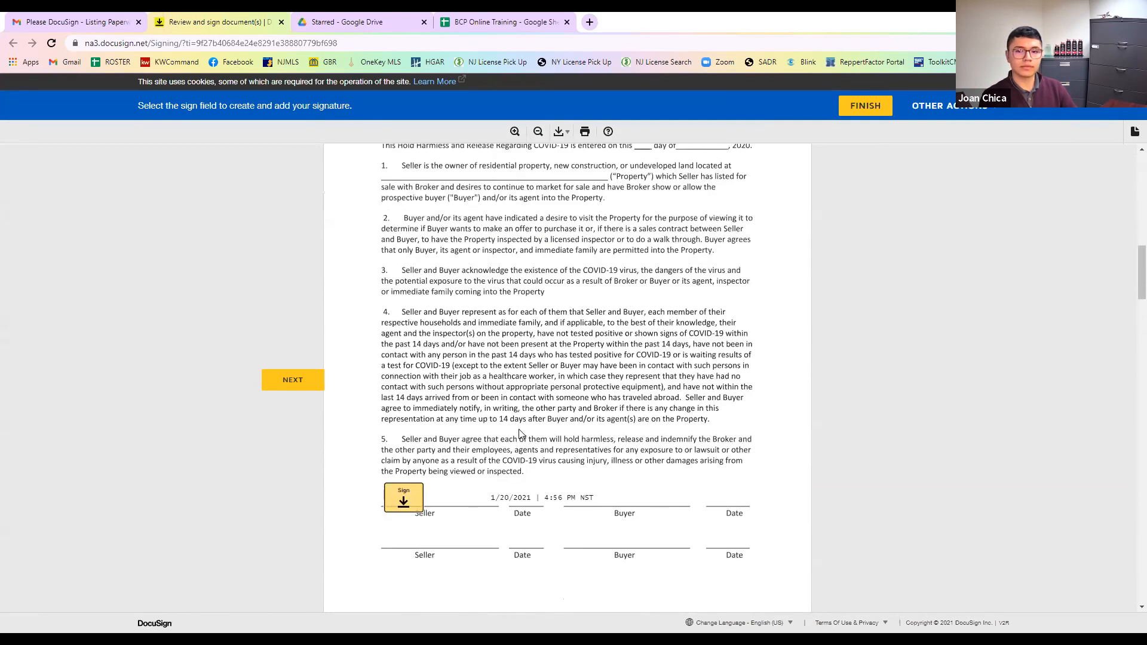
left_click(402, 438)
scroll(791, 396, "down", 8)
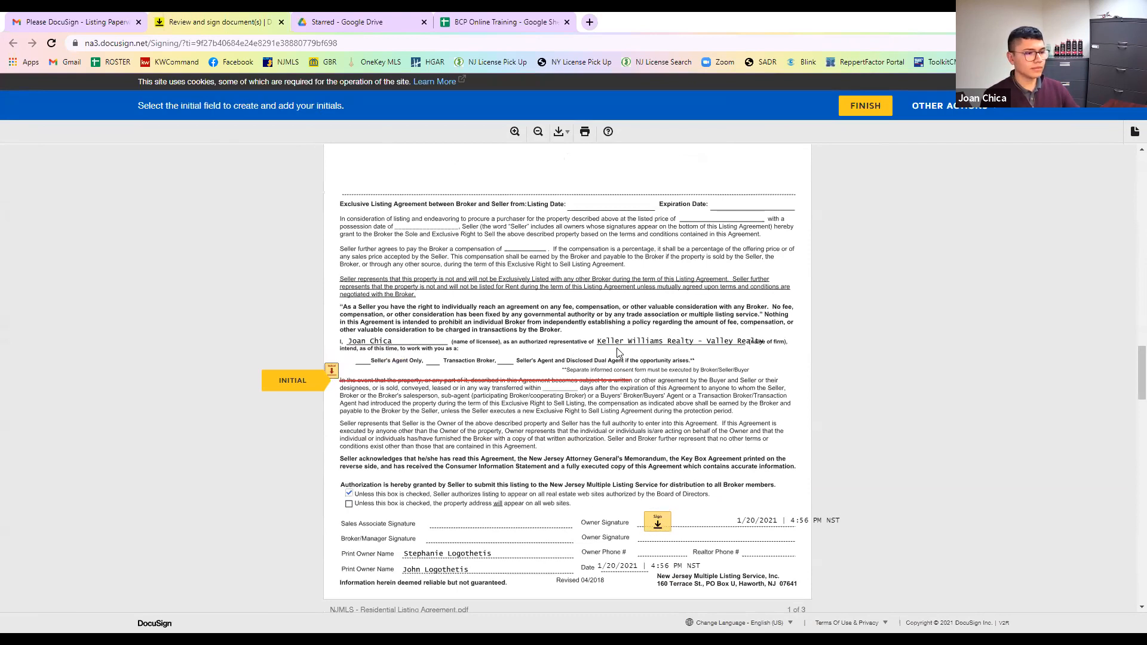
- Initial and sign the listing agreement and commission-split addendum, then finish and close the confirmation
left_click(332, 373)
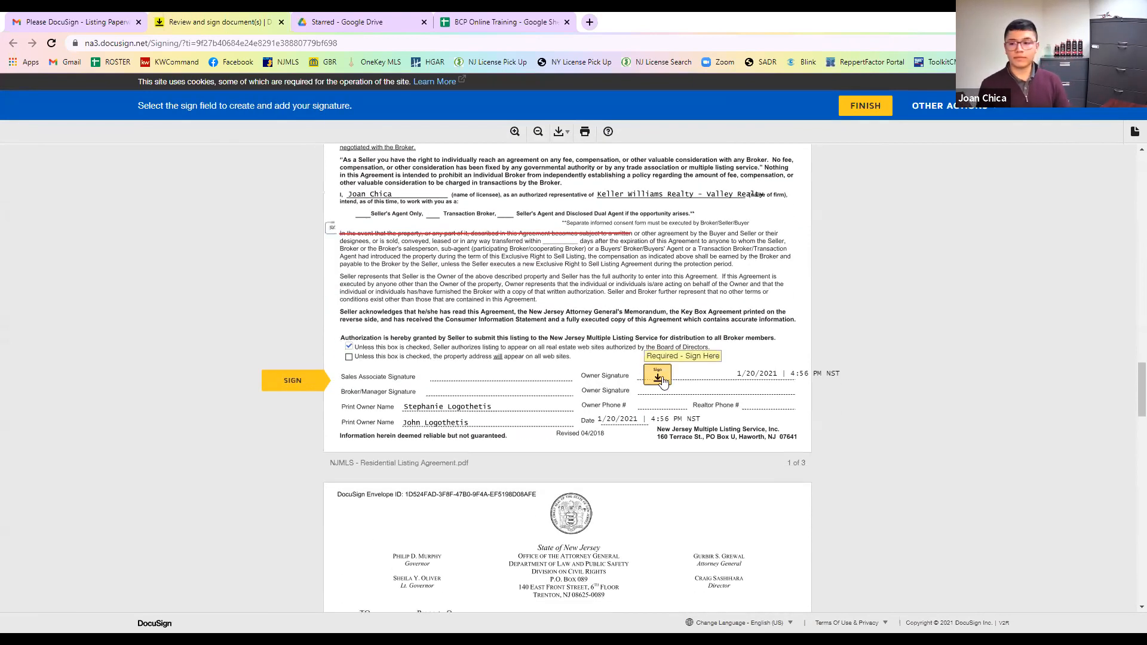
left_click(658, 376)
scroll(713, 449, "down", 5)
scroll(712, 449, "down", 15)
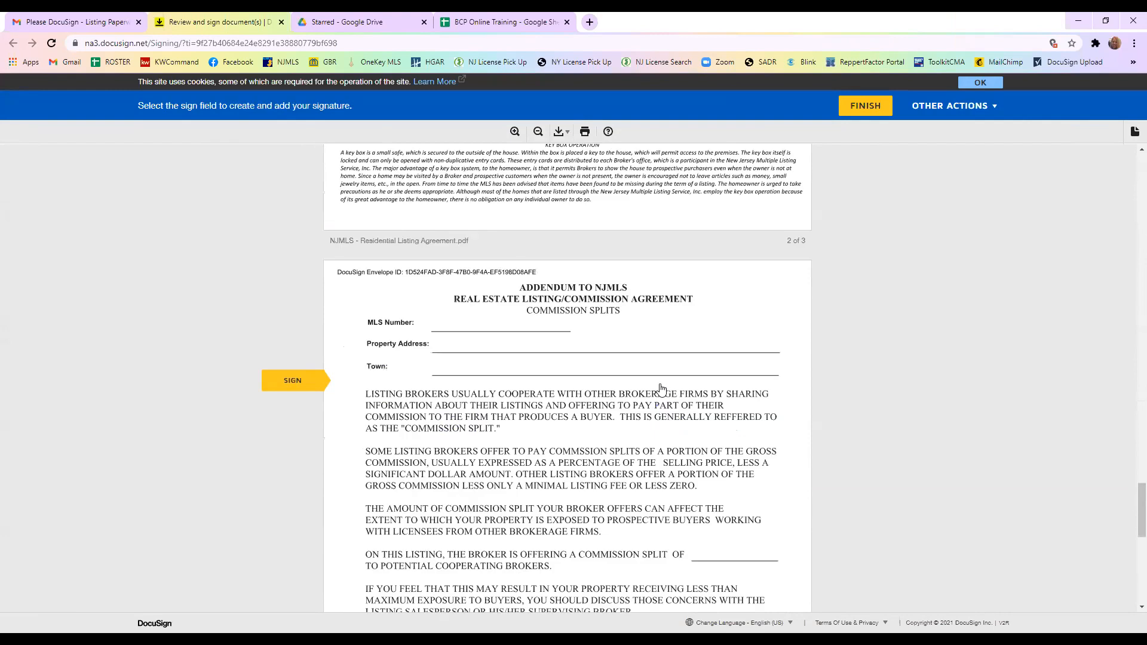
left_click(654, 378)
scroll(755, 380, "down", 1)
scroll(754, 379, "down", 4)
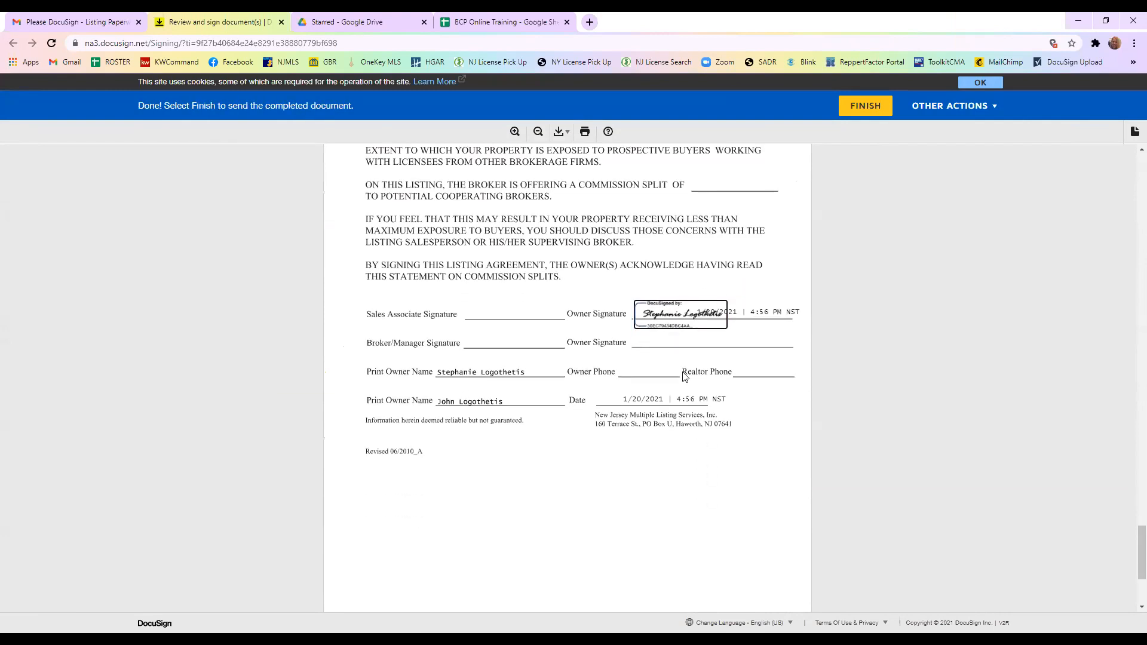
scroll(706, 463, "up", 4)
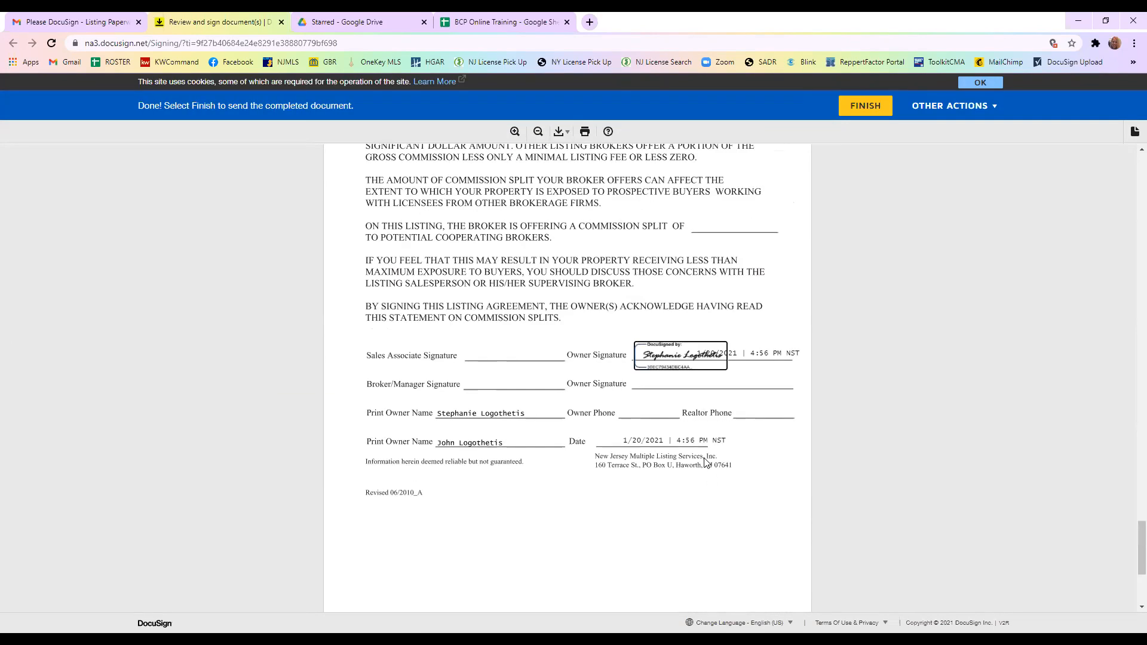
scroll(705, 463, "down", 4)
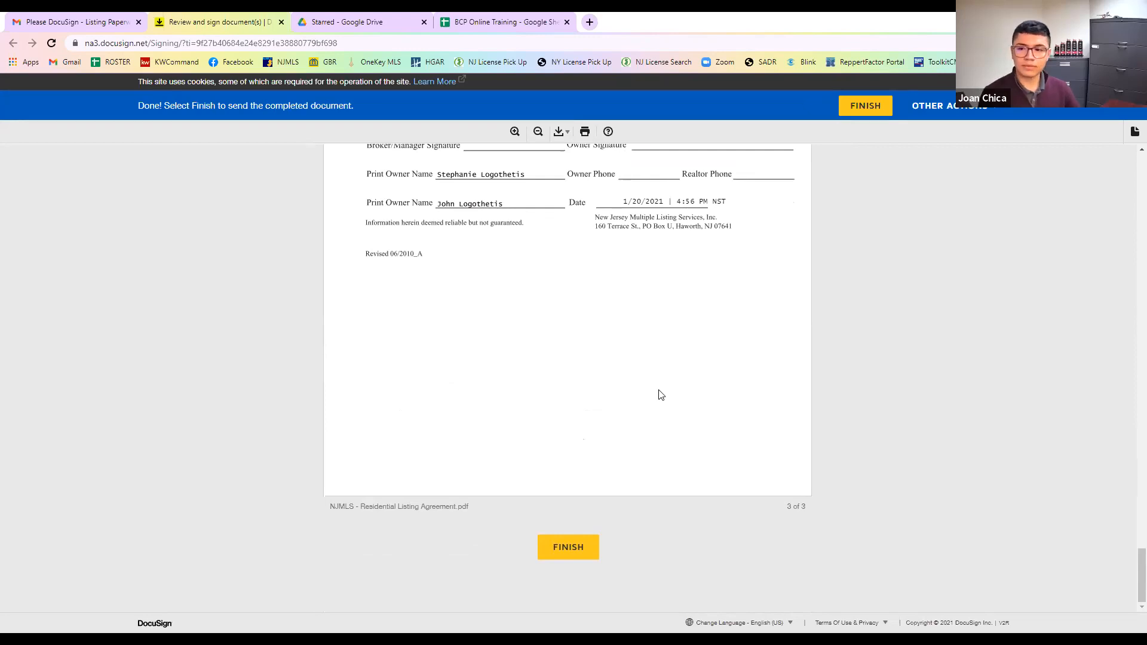
scroll(685, 515, "up", 1)
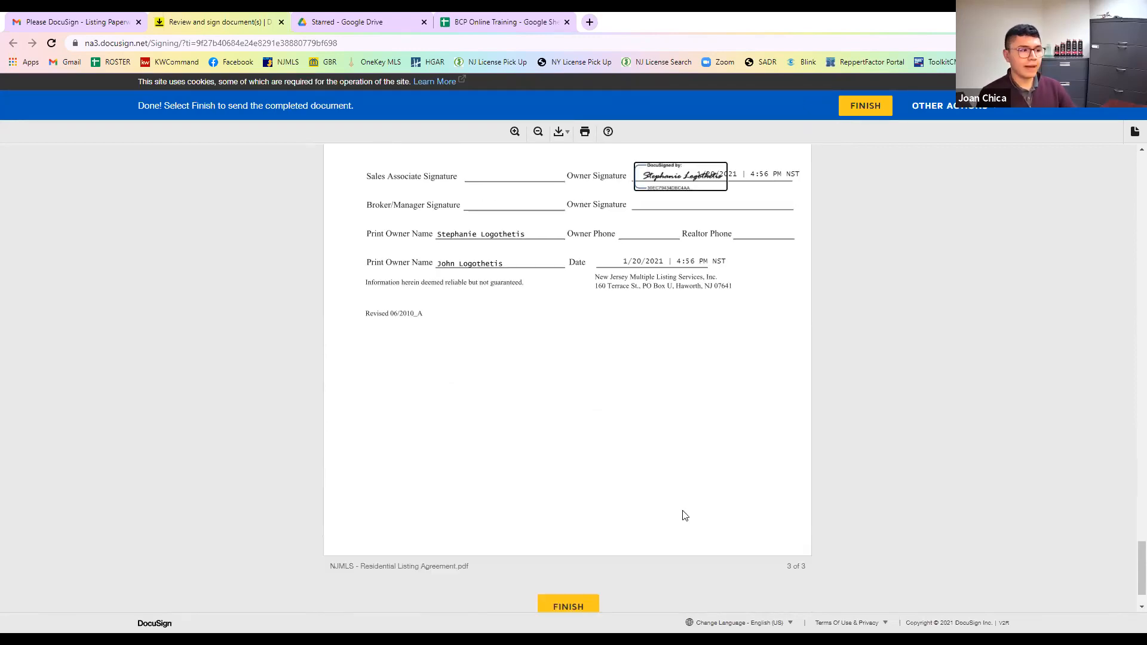
scroll(597, 537, "down", 1)
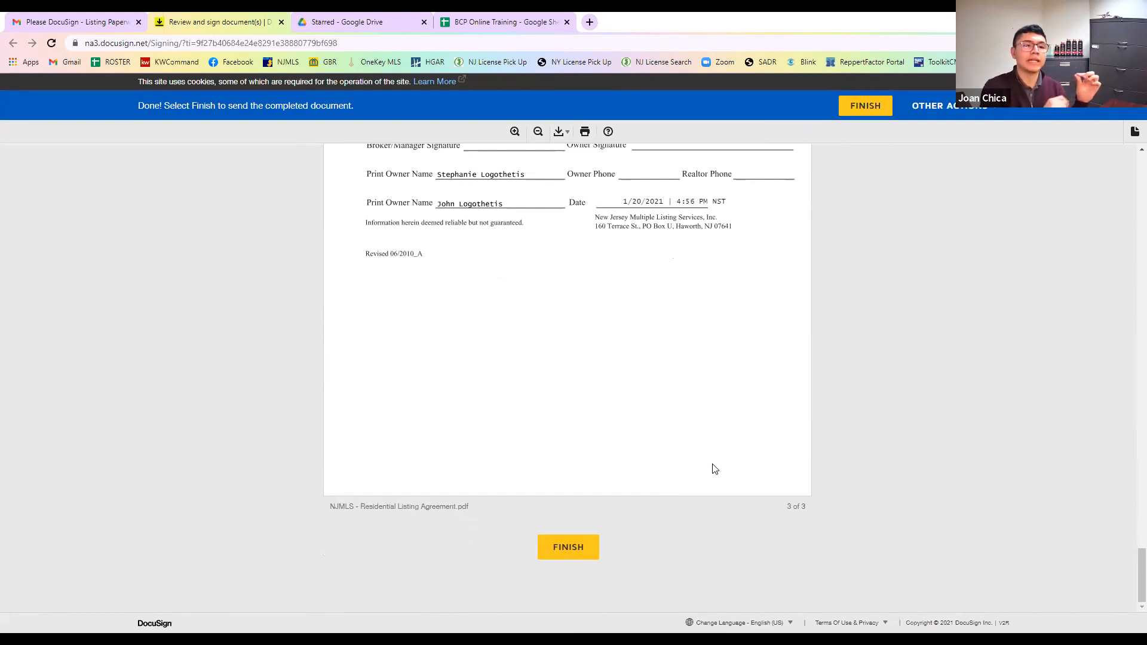
scroll(624, 421, "up", 3)
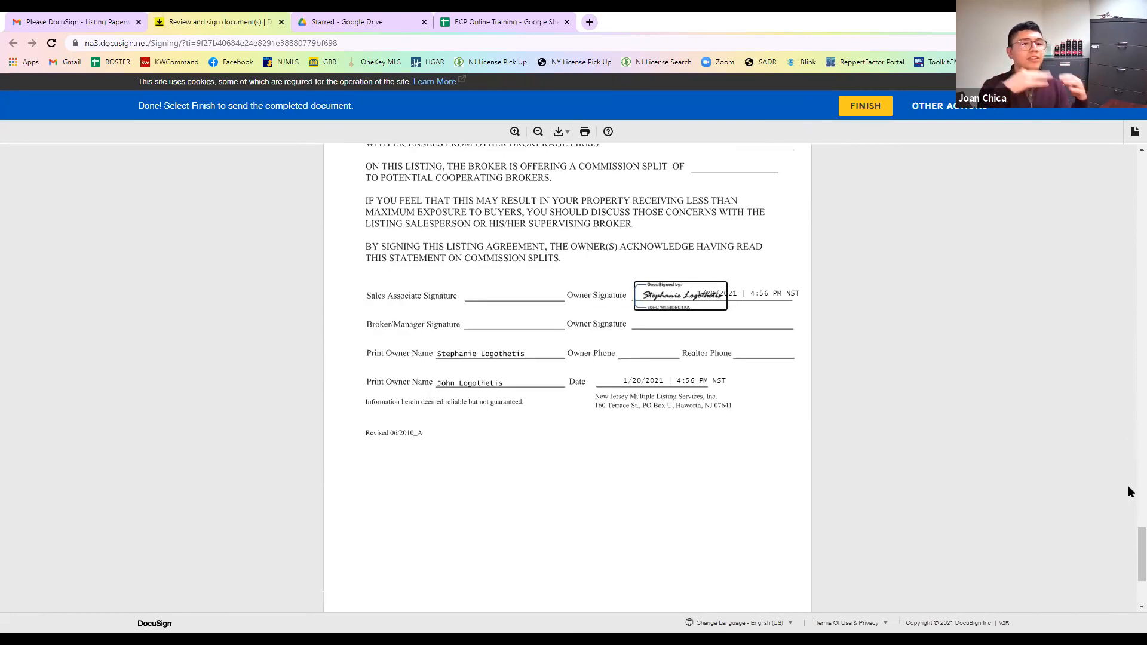
scroll(1129, 491, "up", 5)
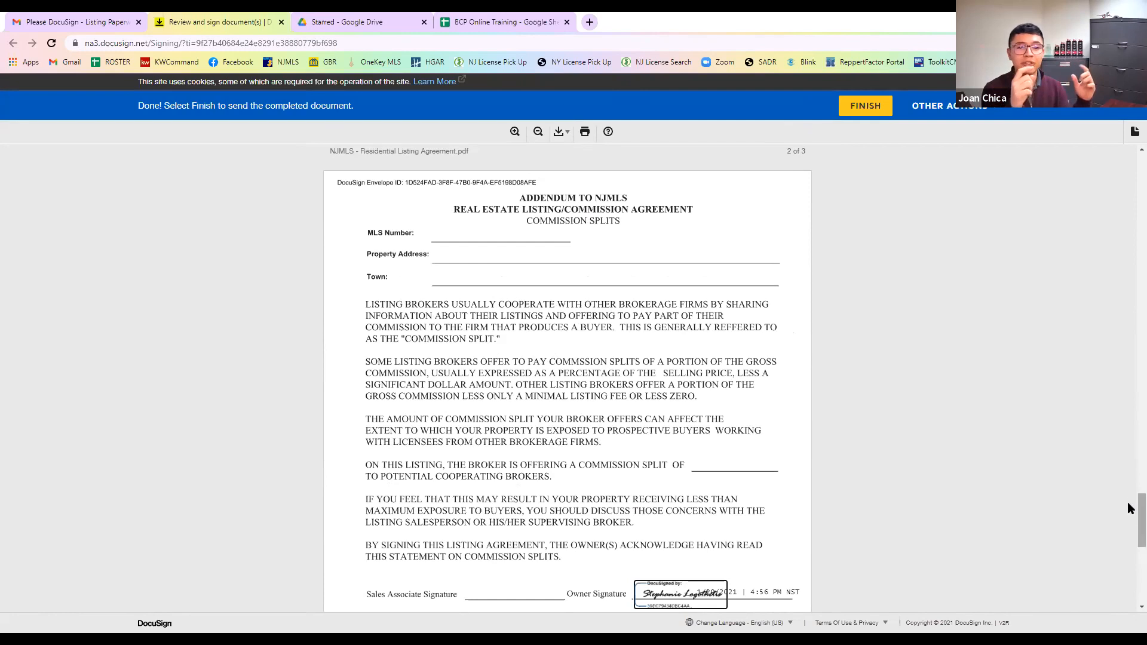
scroll(1128, 508, "up", 20)
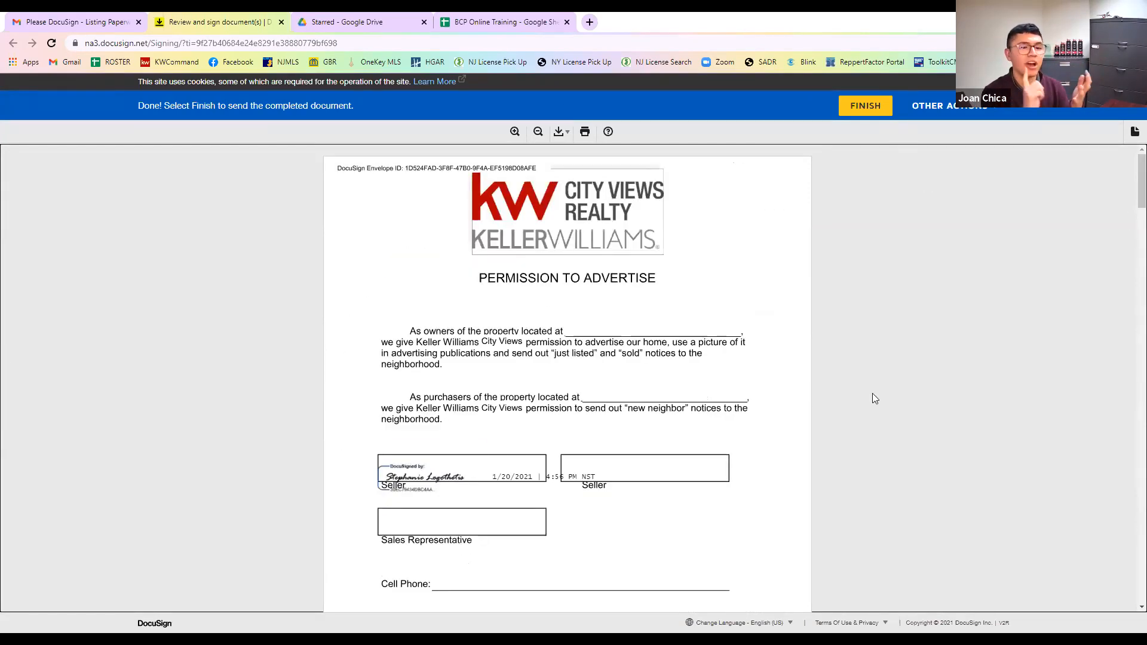
scroll(1130, 307, "down", 15)
scroll(1129, 359, "down", 15)
scroll(1130, 488, "down", 20)
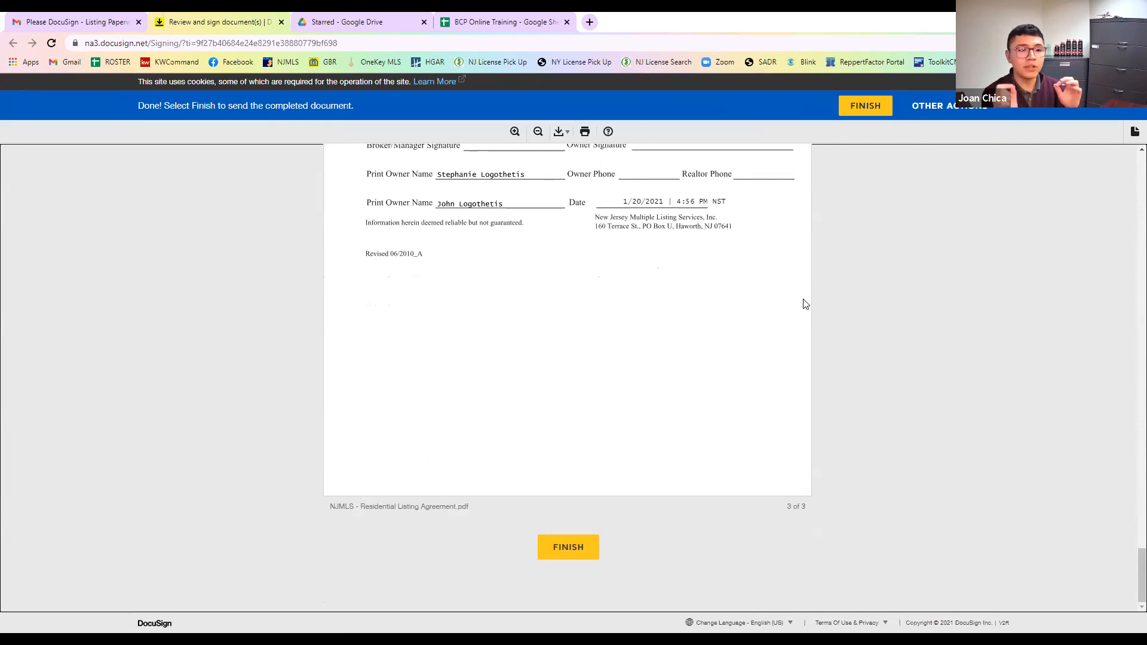
scroll(804, 302, "up", 3)
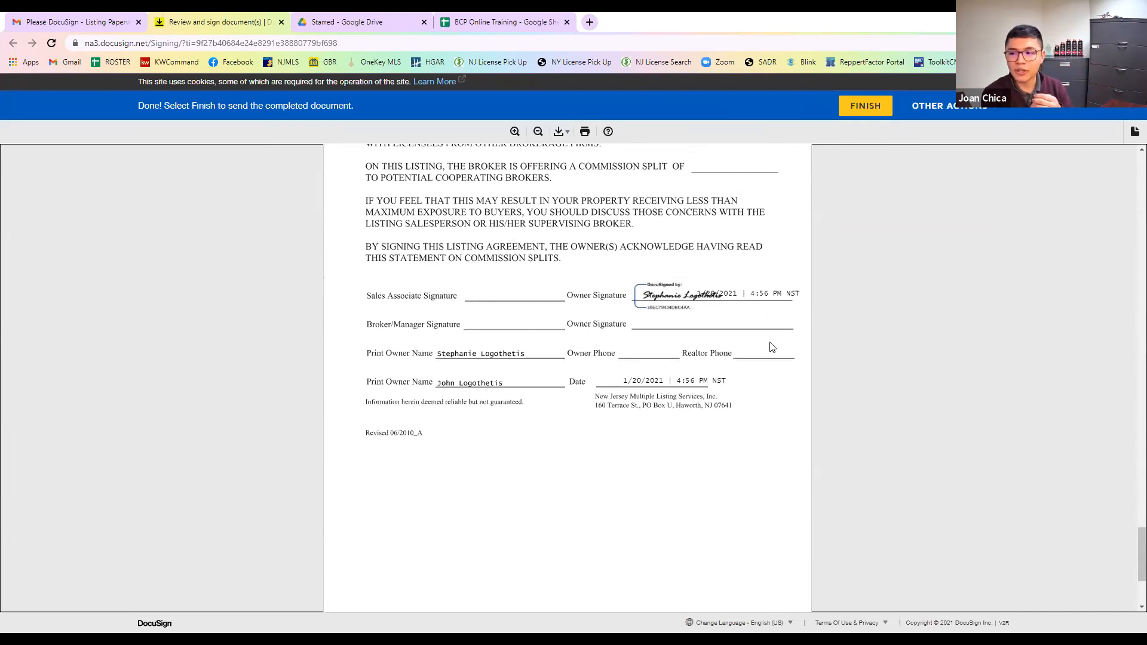
scroll(749, 351, "down", 1)
scroll(757, 365, "down", 1)
scroll(757, 361, "down", 1)
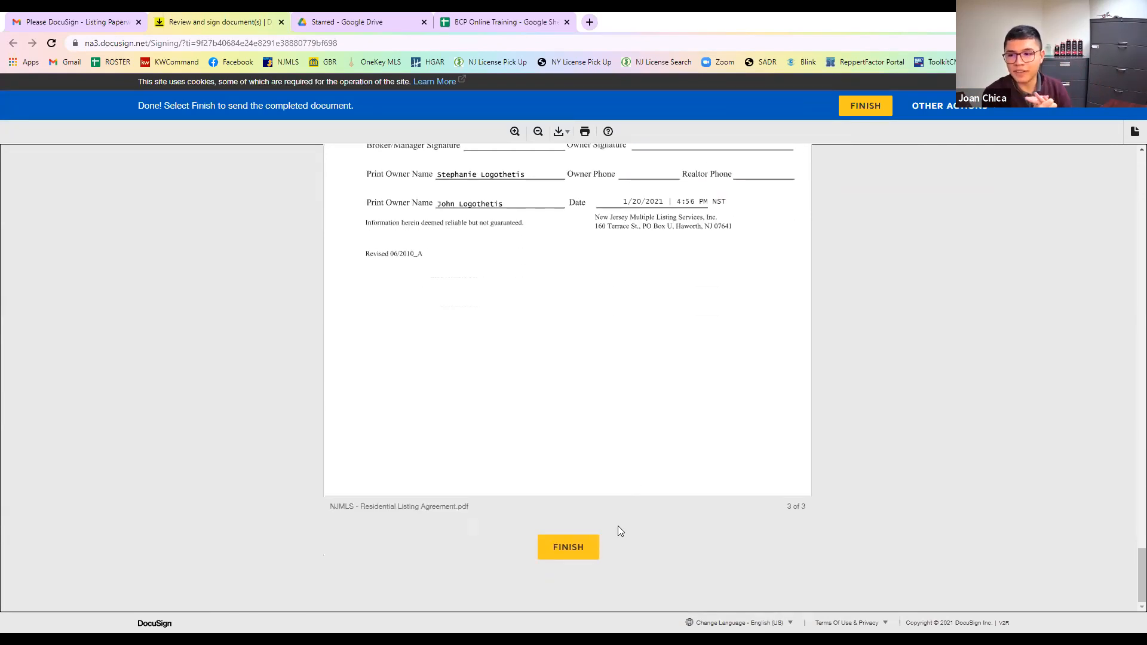
left_click(570, 548)
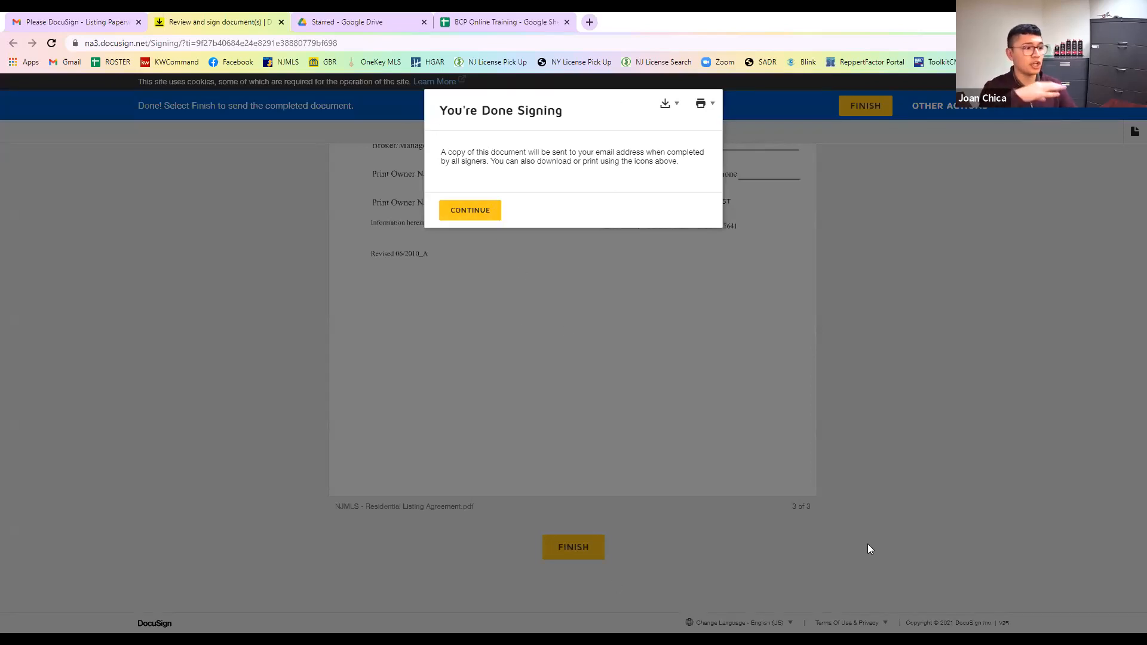
left_click(700, 62)
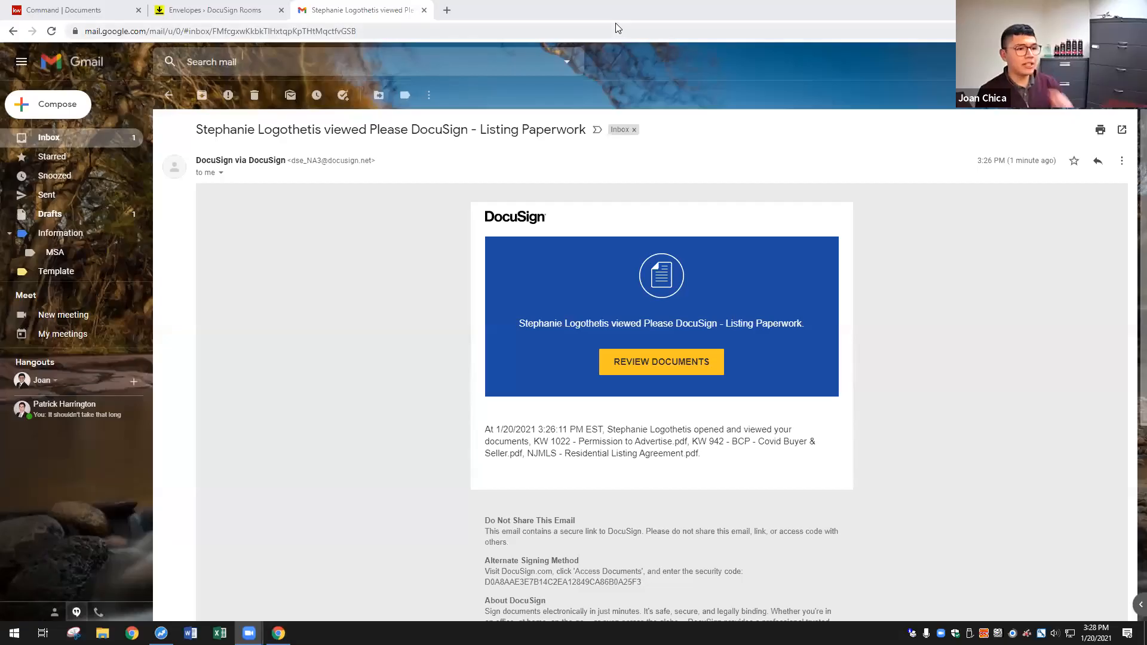
- Review the document-viewed notification email, then close Gmail to return to the room's envelopes list
left_click(617, 28)
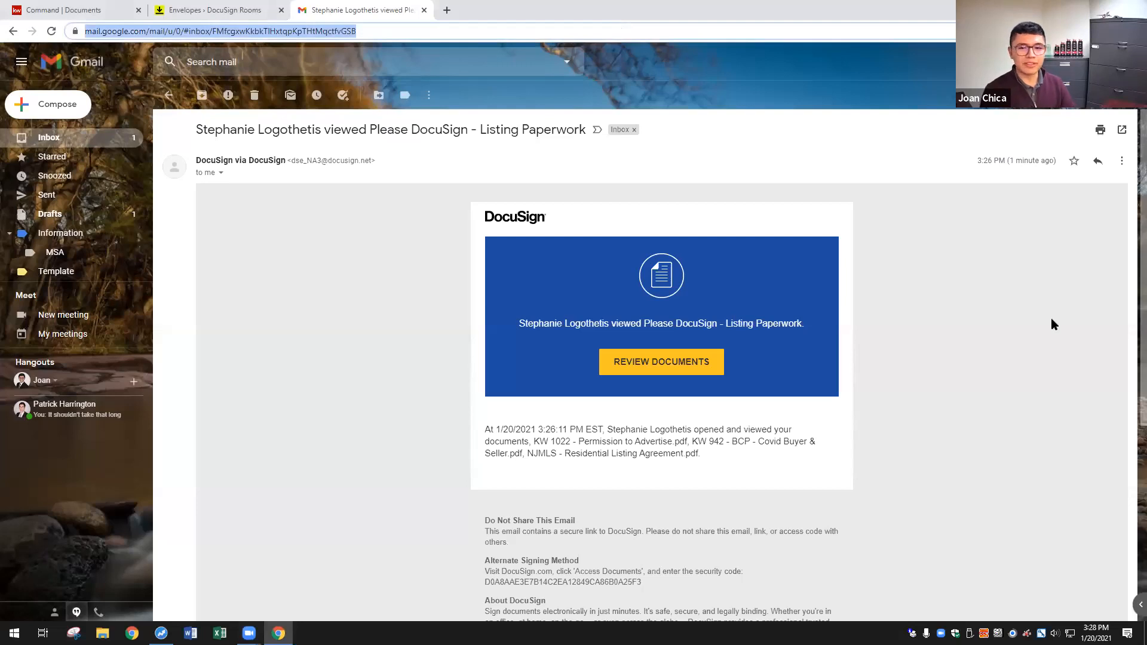
left_click(1073, 320)
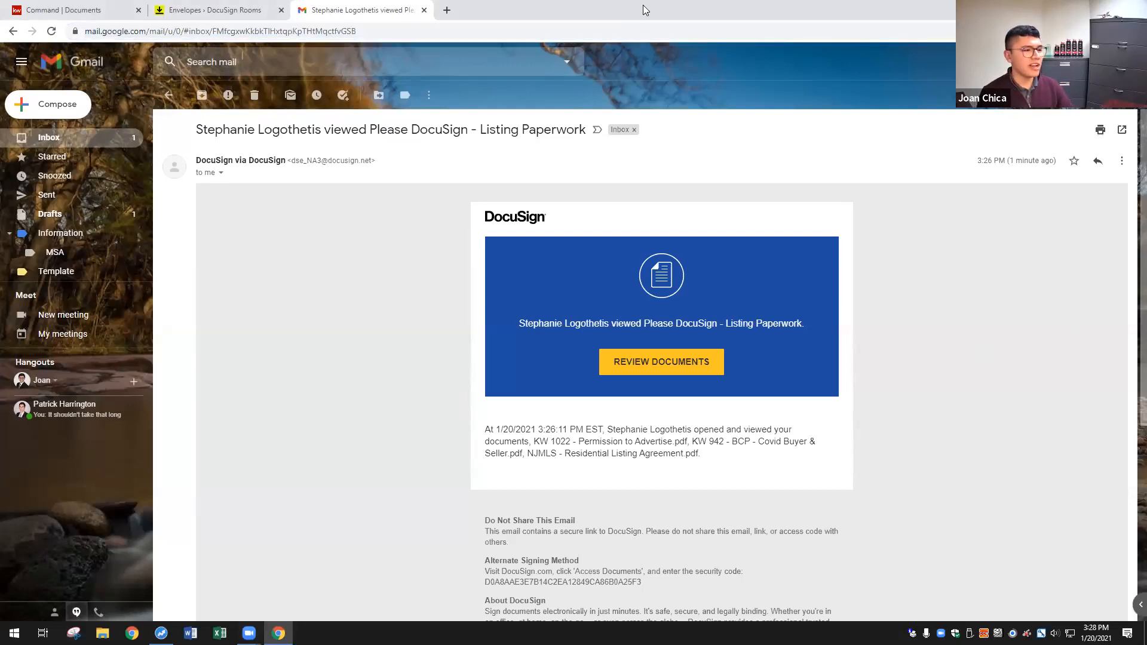
left_click_drag(223, 131, 342, 131)
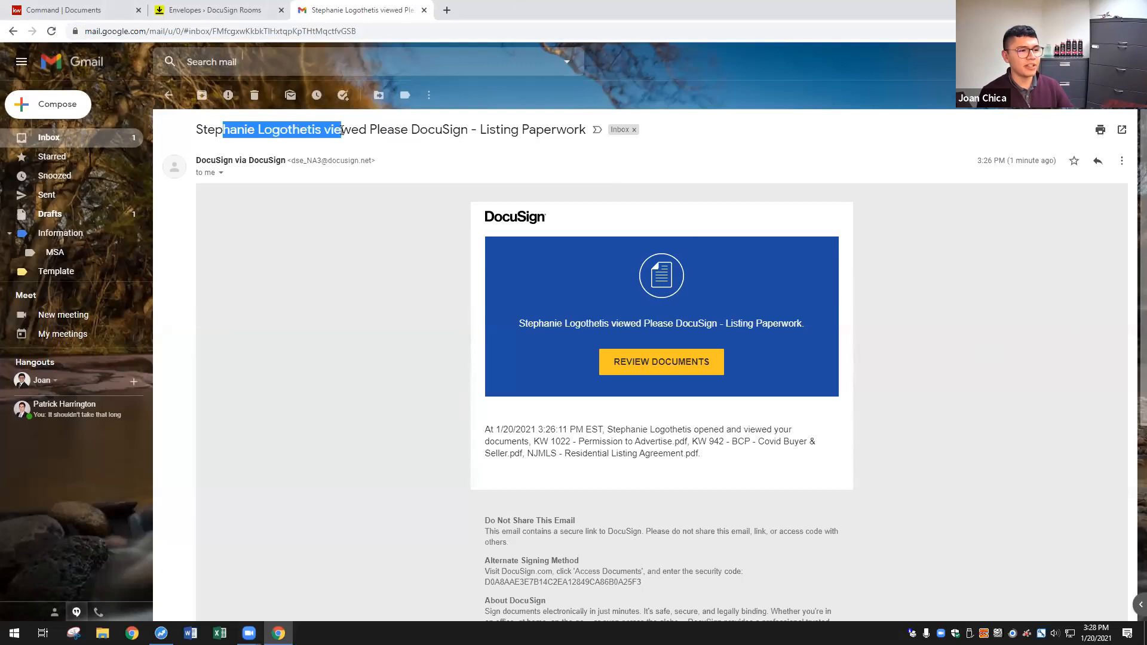
left_click(409, 134)
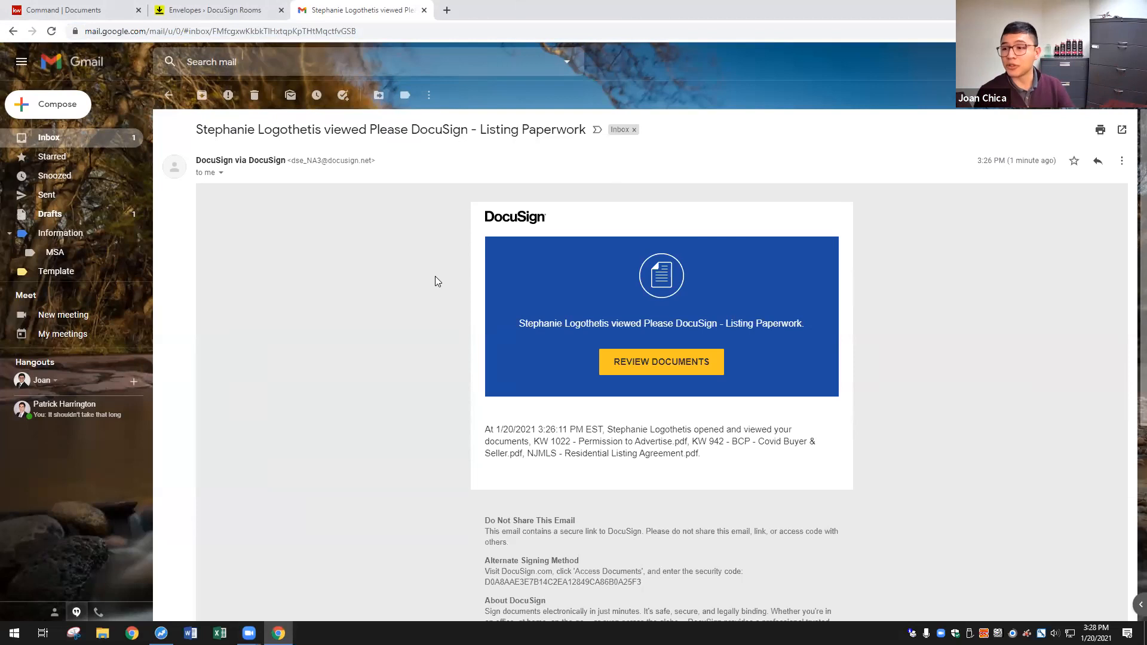
left_click(424, 10)
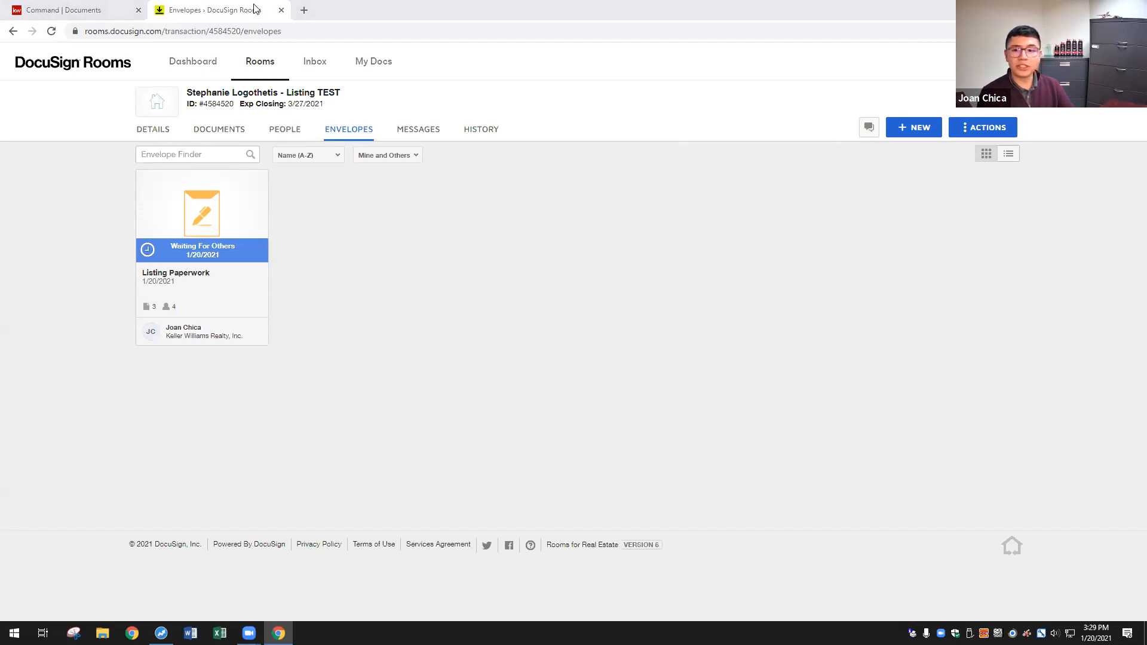
- Open the Listing Paperwork envelope details and start correcting the envelope
left_click(210, 215)
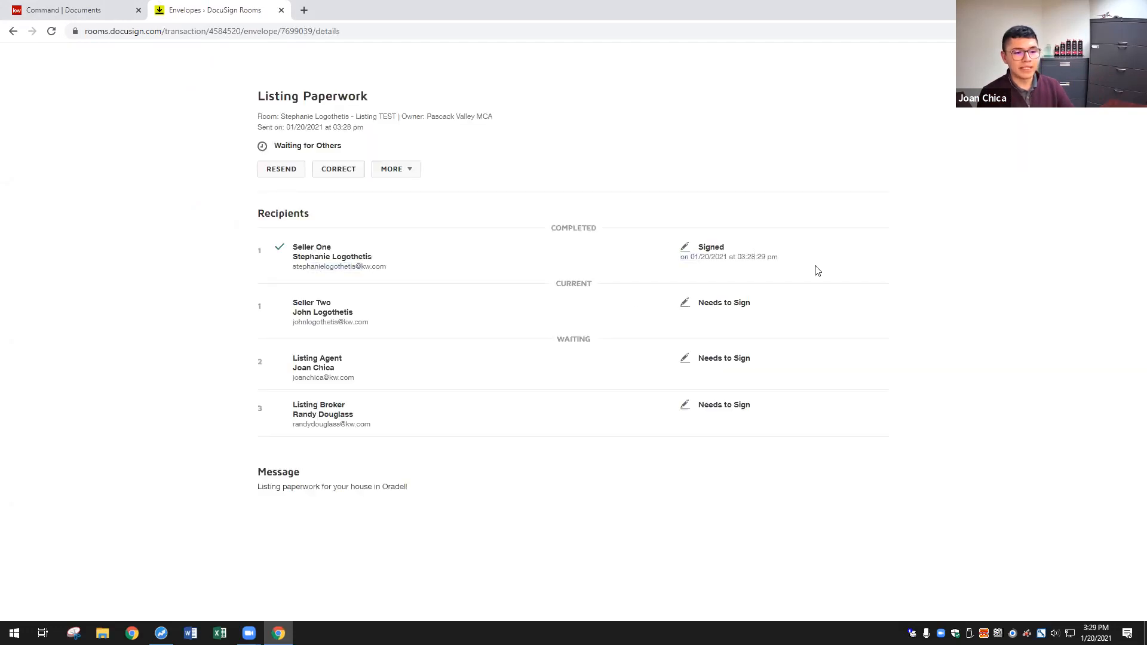
left_click_drag(311, 302, 638, 302)
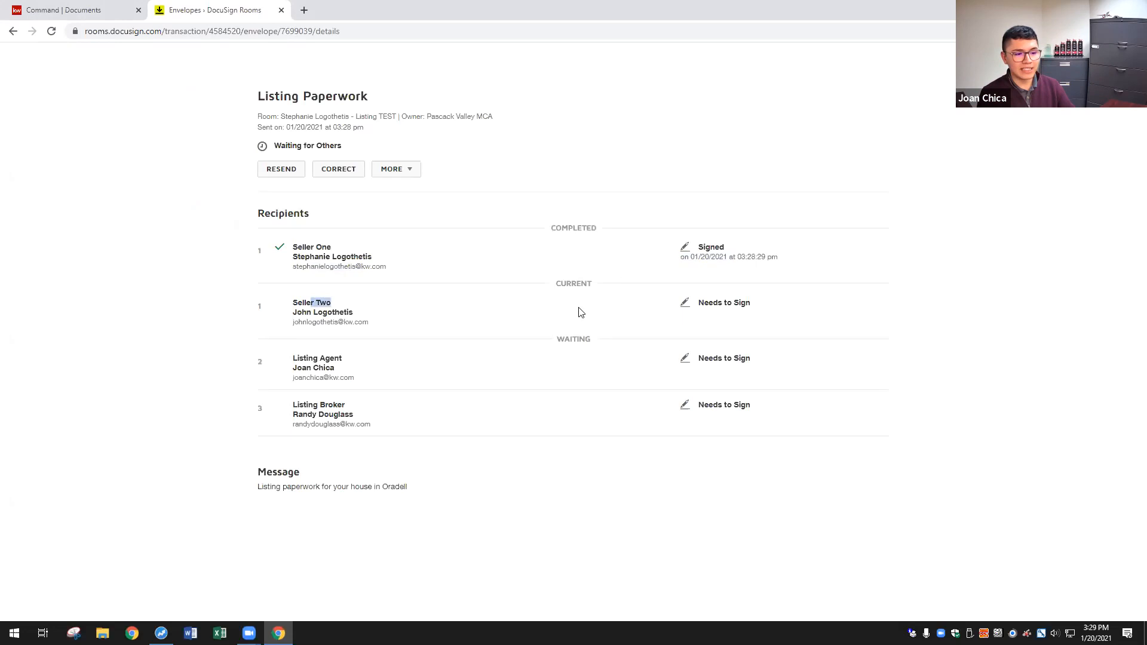
left_click(360, 305)
left_click_drag(306, 368, 307, 413)
left_click(317, 300)
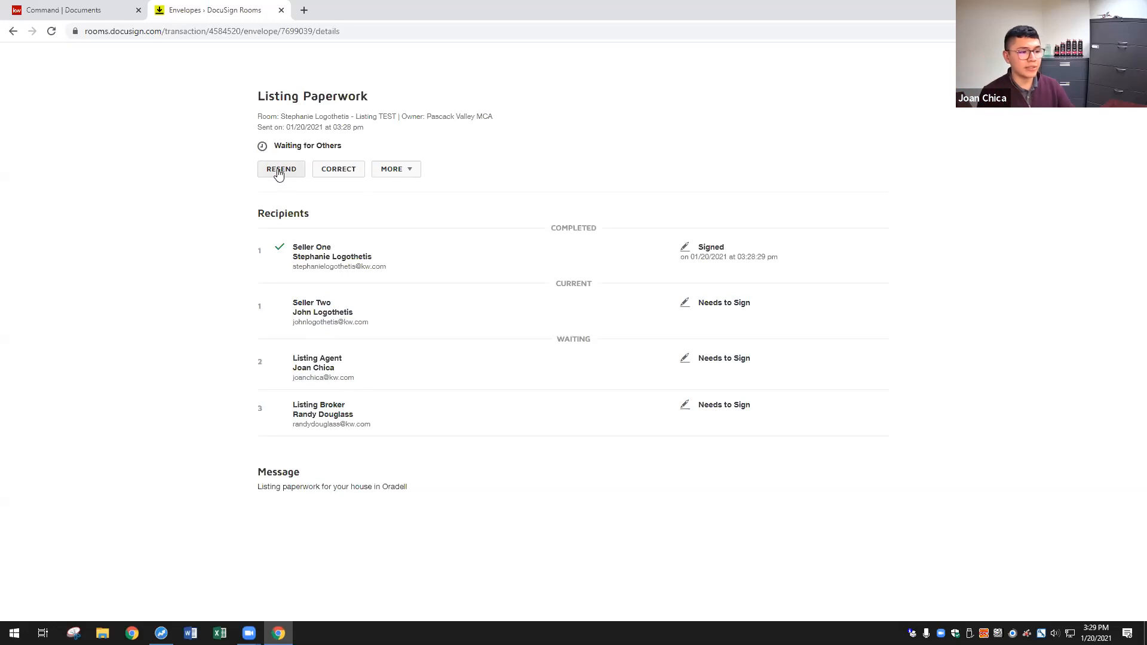
left_click(322, 170)
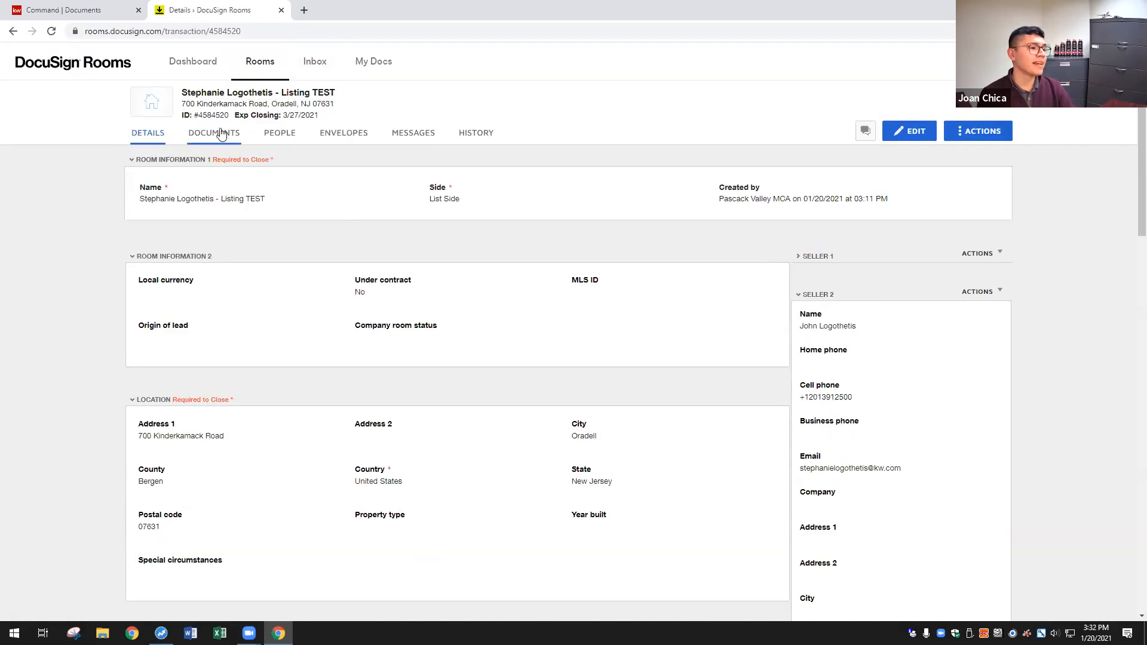
- Show the buyer room's 17 documents, including the KW 942 and NJMLS forms
left_click(221, 133)
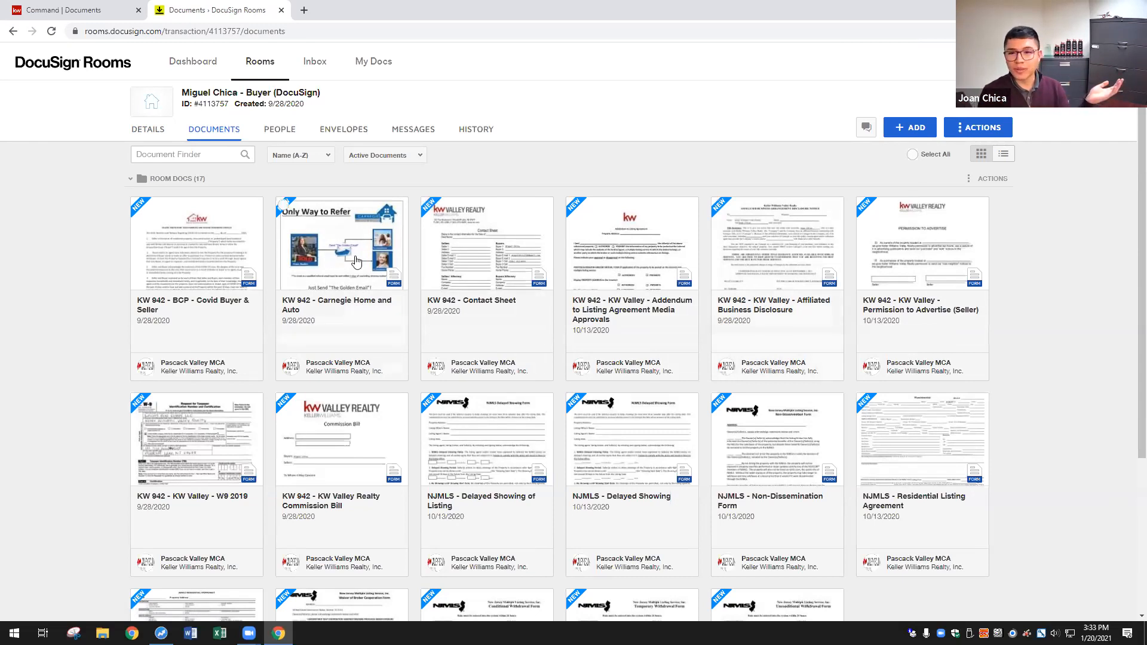
left_click(213, 270)
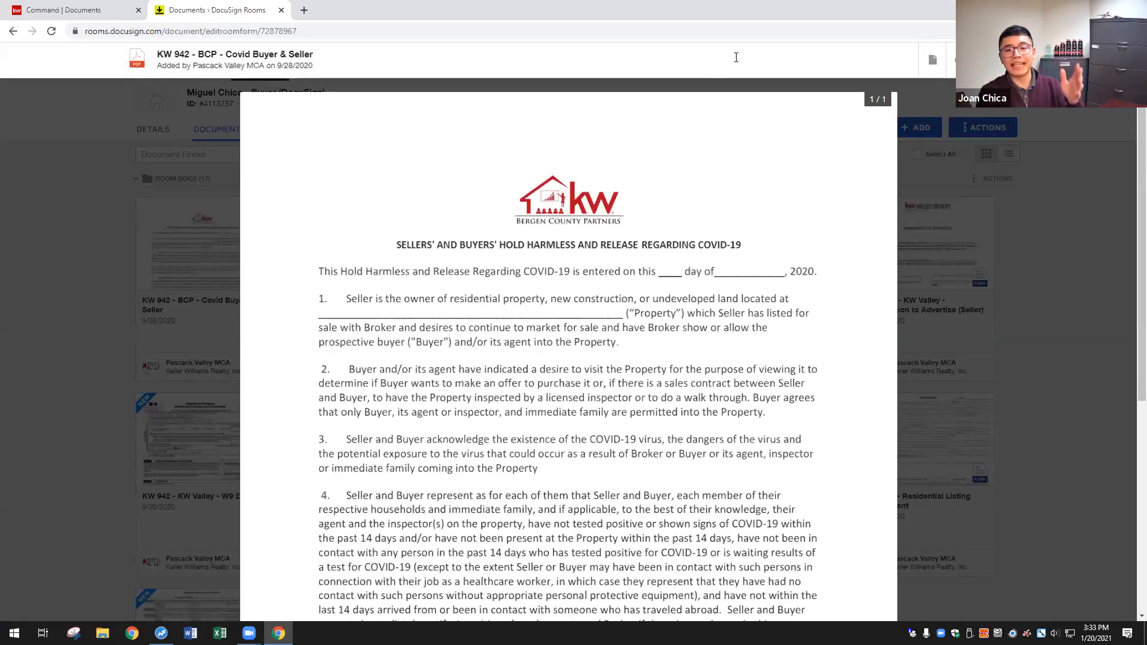
left_click(1120, 60)
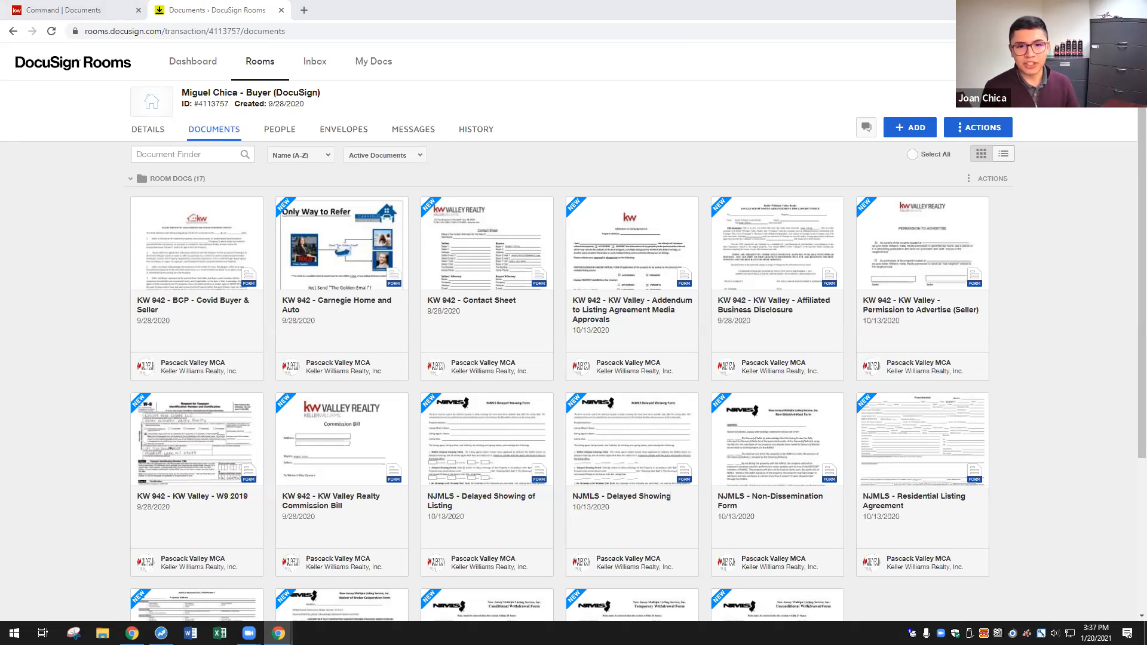
- Go to Preferences > Integrations from the profile menu and reach the NRDS ID field
left_click(1112, 61)
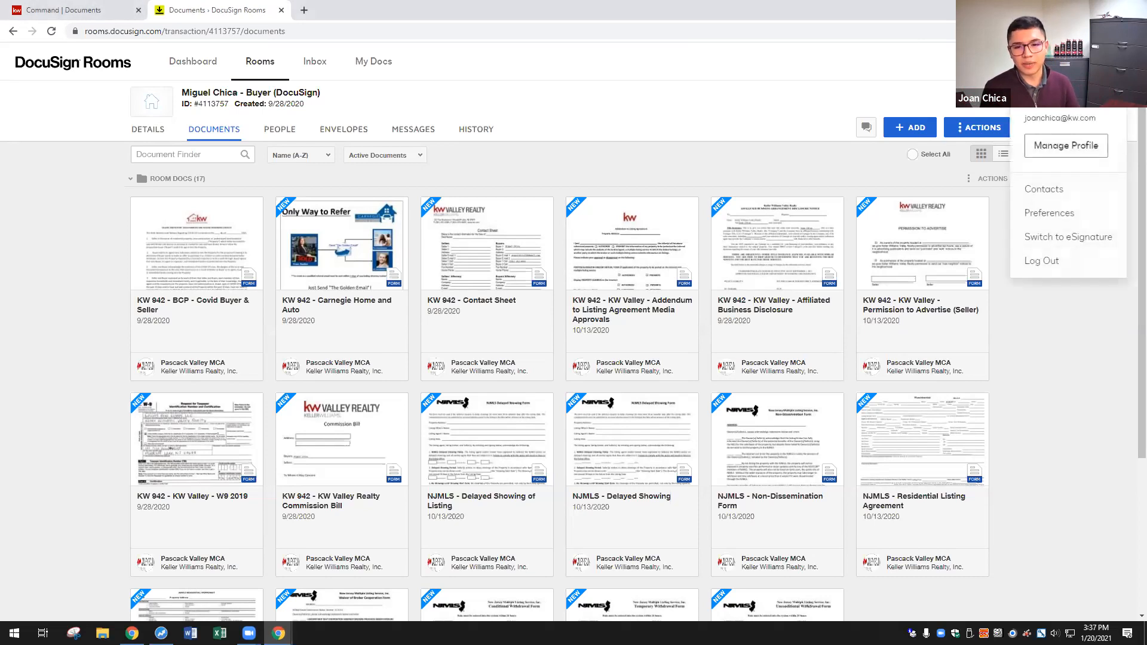
left_click(1073, 207)
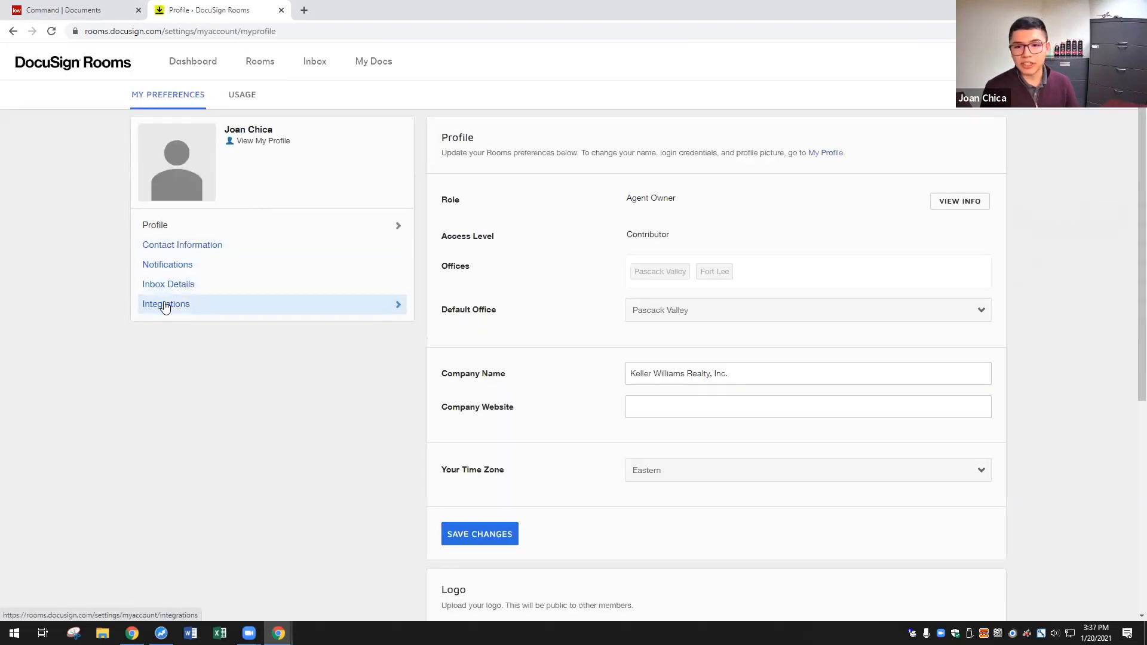
left_click(166, 303)
scroll(662, 270, "down", 4)
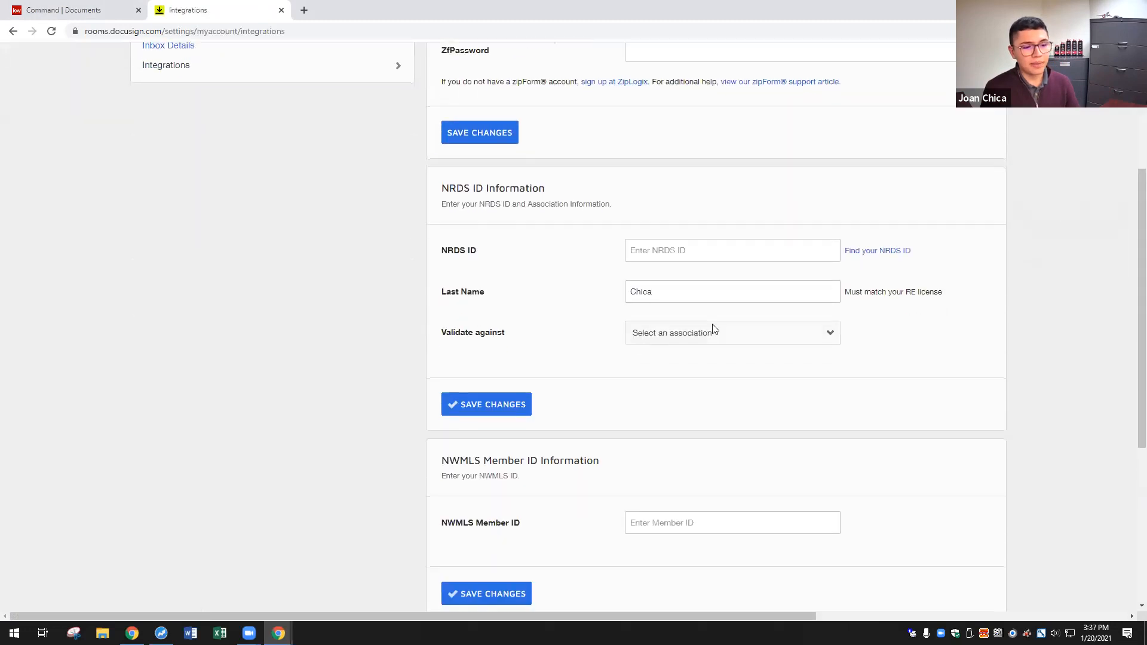
left_click(641, 249)
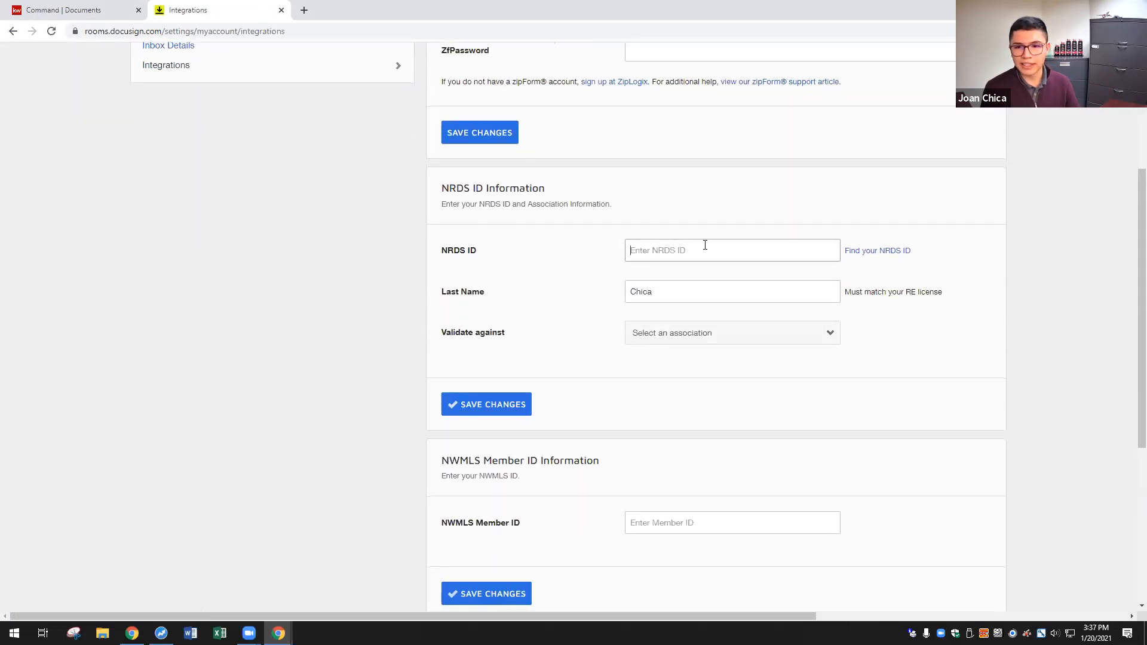
left_click_drag(661, 289, 609, 289)
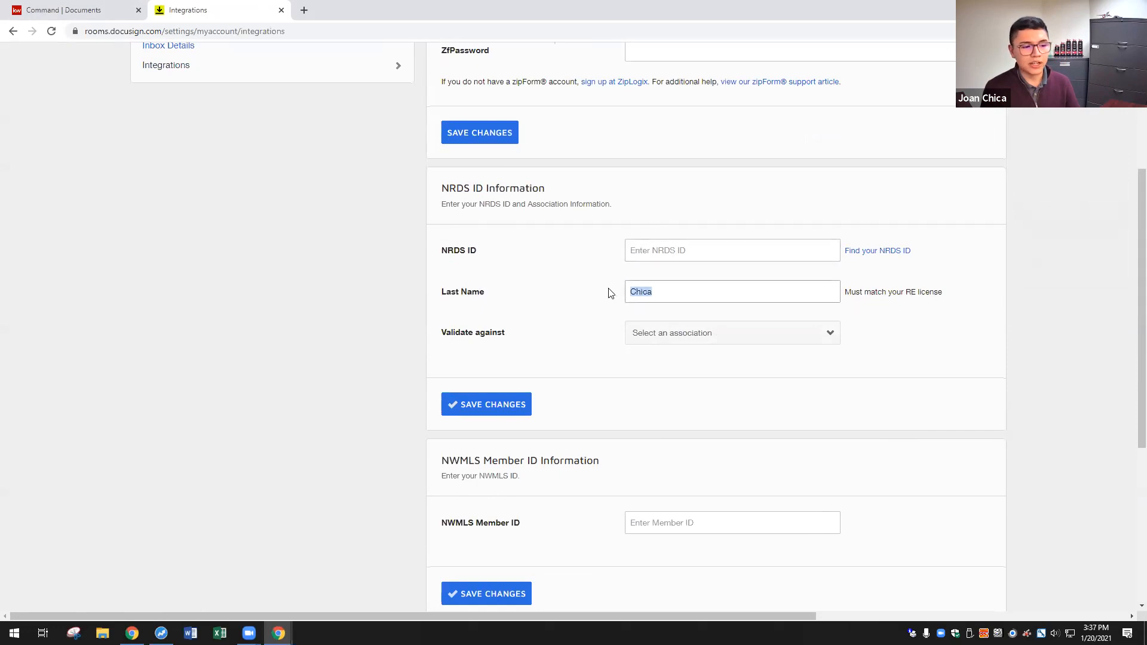
- Set Validate against to NEW JERSEY ASSOCIATION OF REALTORS® and return to the Dashboard
left_click(701, 335)
scroll(753, 514, "down", 4)
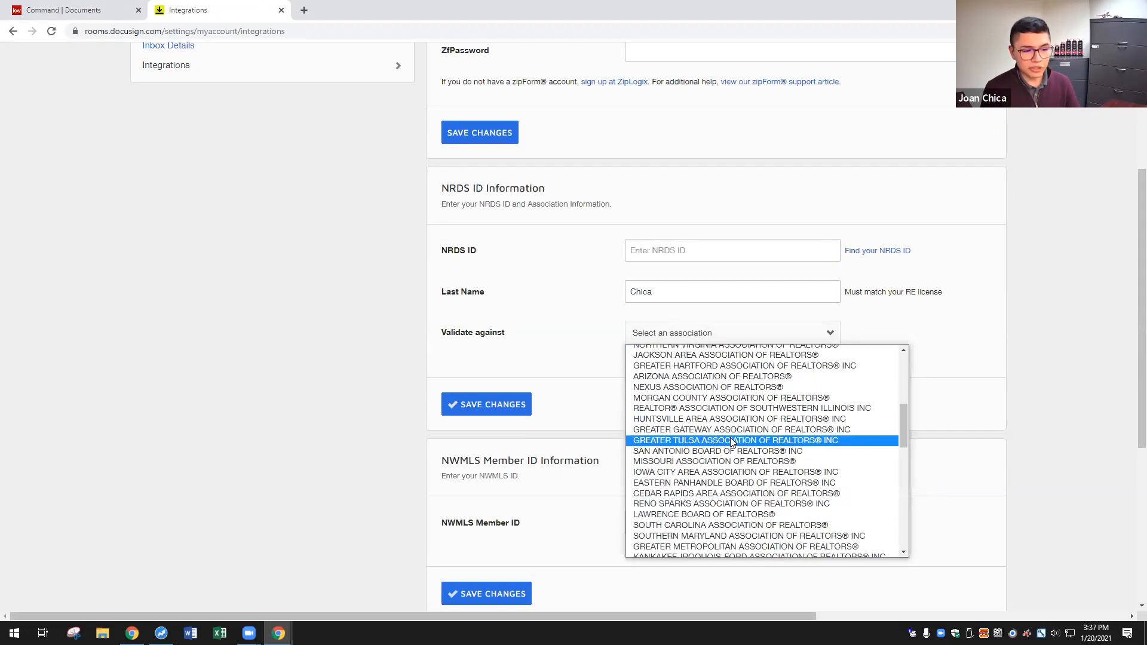
scroll(732, 439, "up", 2)
scroll(733, 460, "up", 2)
scroll(739, 501, "down", 2)
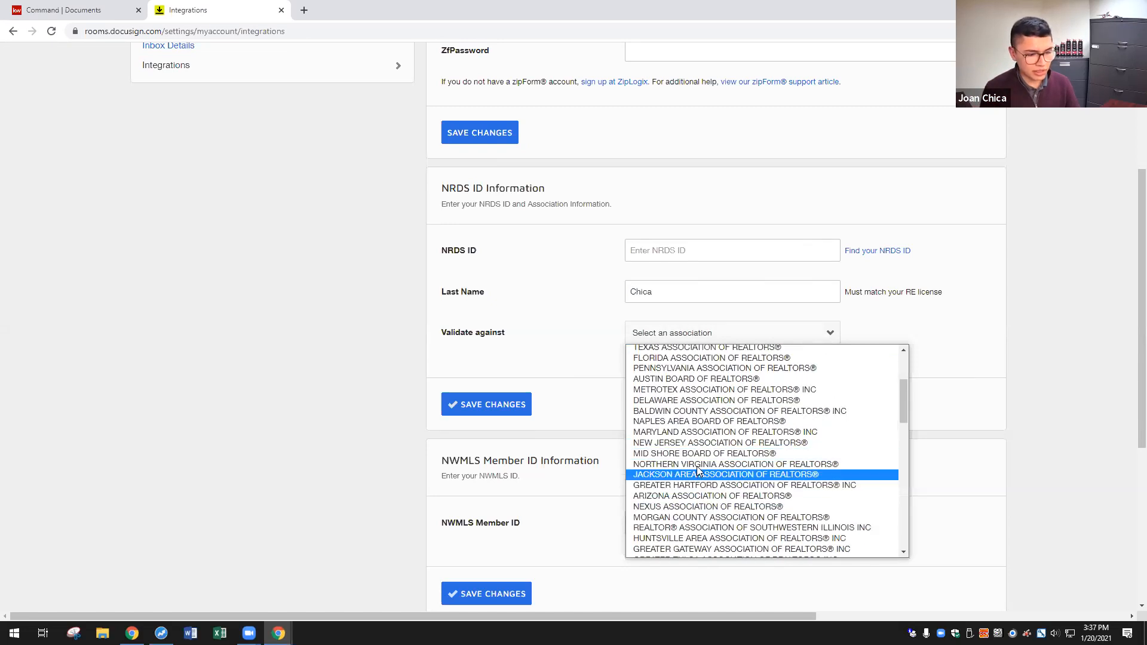
left_click(697, 443)
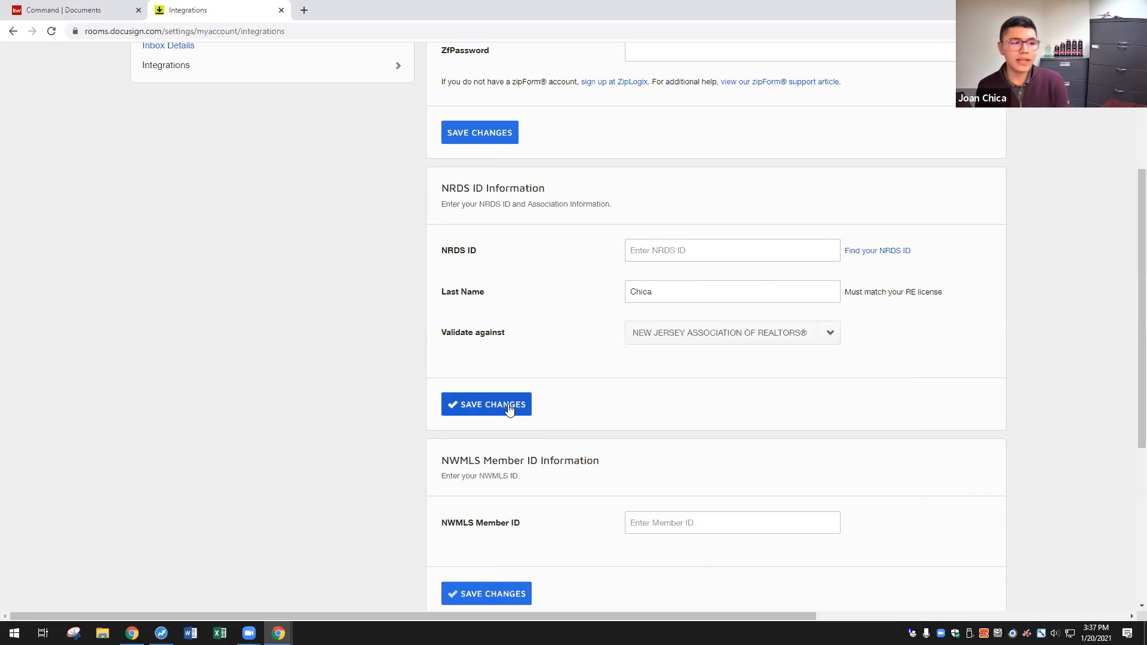
scroll(334, 377, "up", 4)
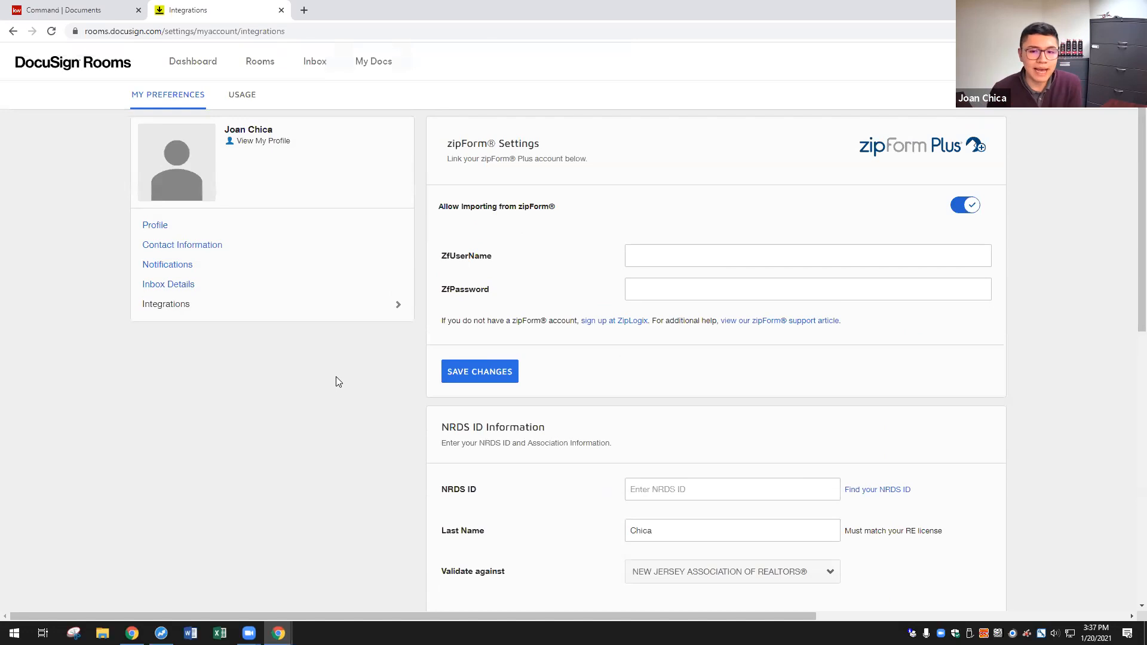
left_click(210, 62)
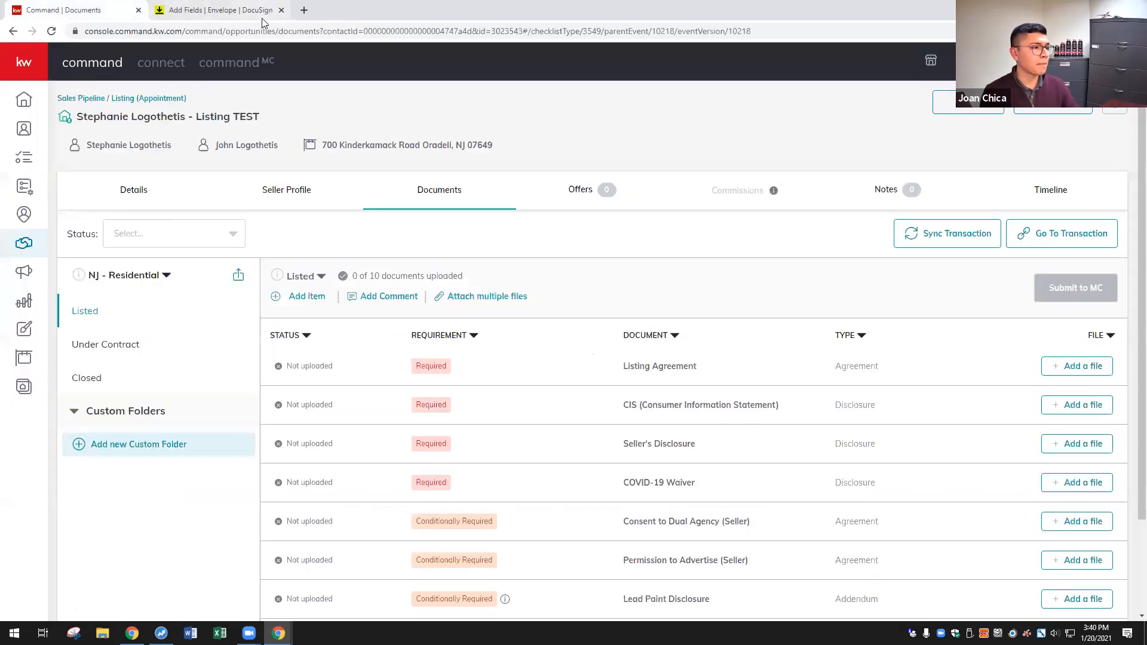
left_click(262, 11)
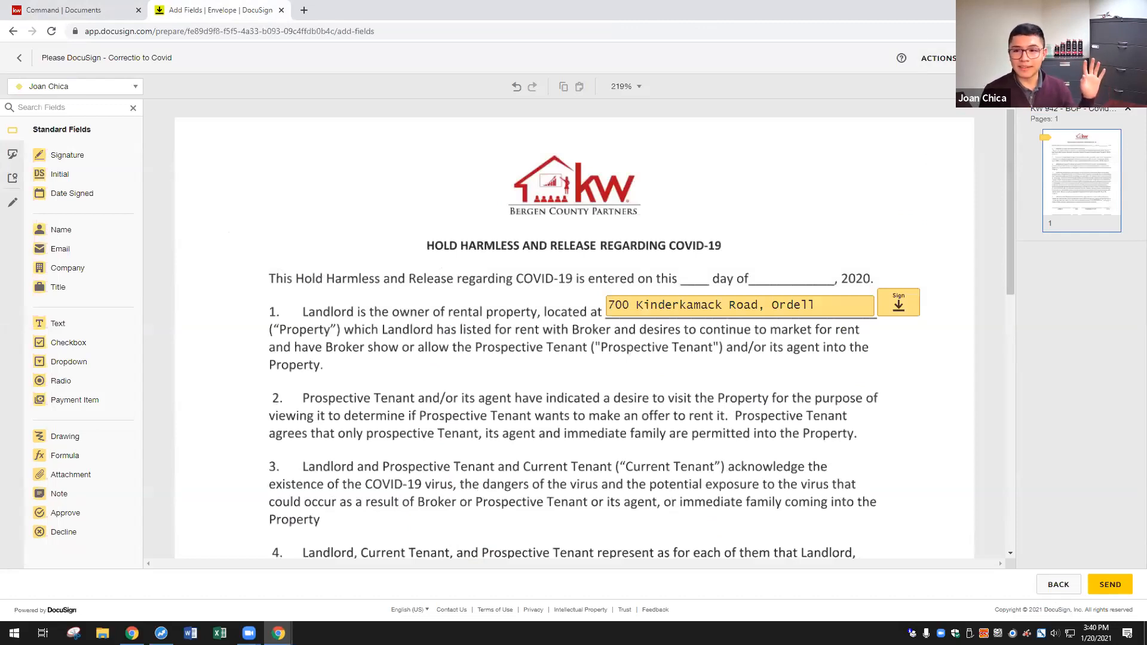
- Go back to the Command | Documents checklist and close the DocuSign Add Fields envelope tab
left_click(107, 5)
left_click(280, 11)
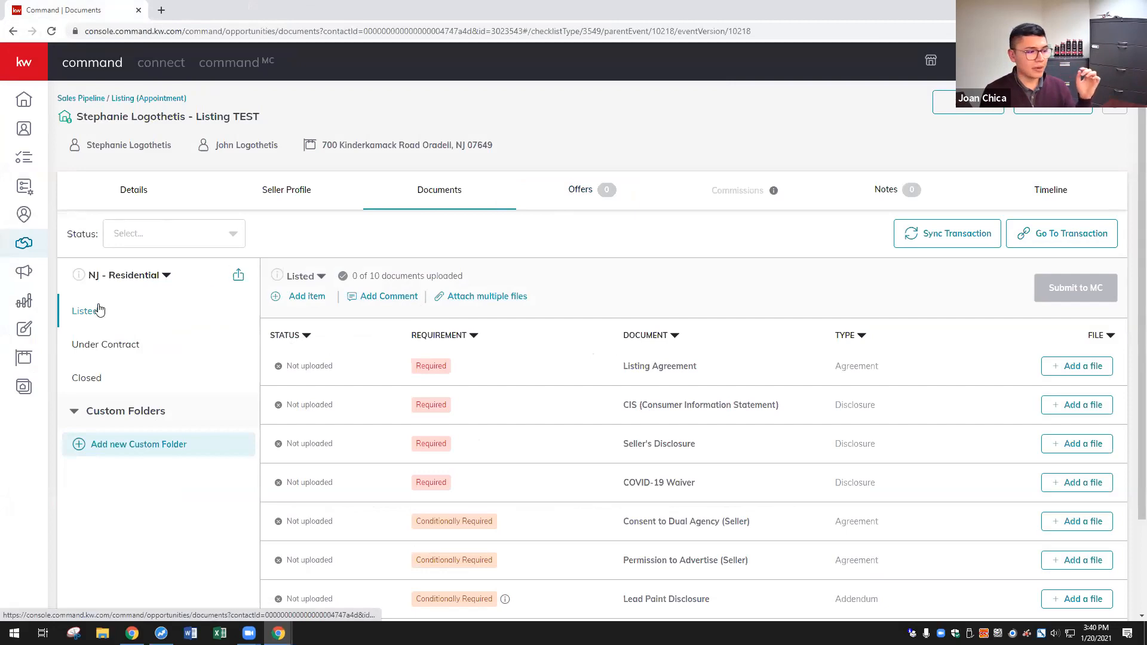
- Attach files from DocuSign, pairing the Listing Agreement with NJMLS - Residential Listing Agreement.pdf
left_click(479, 301)
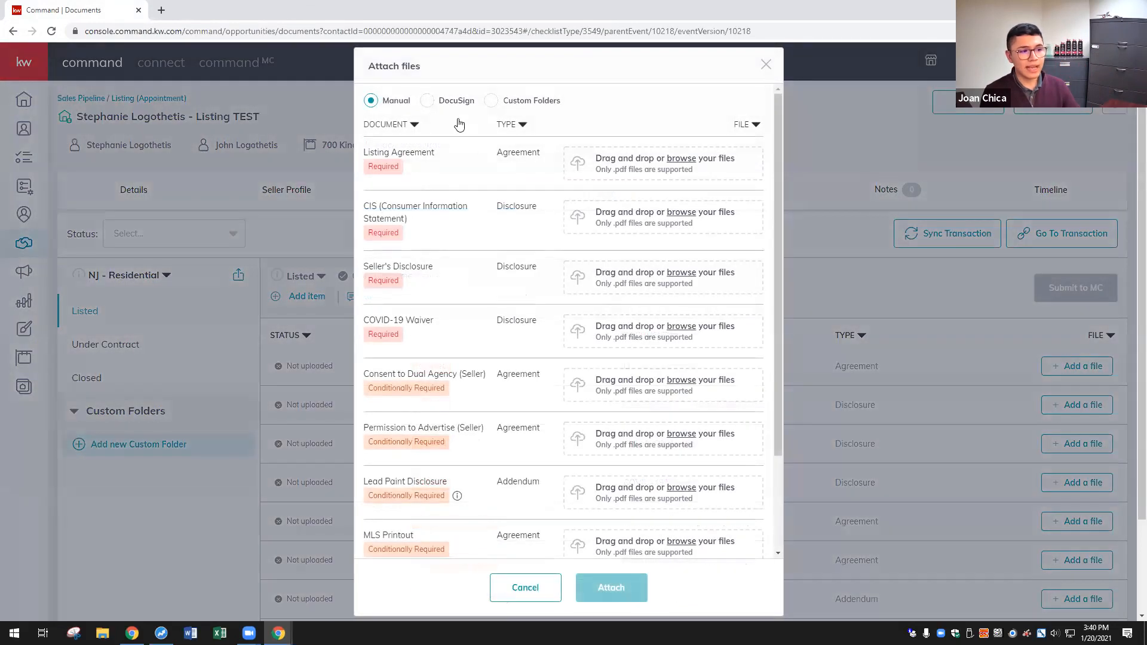
left_click(429, 102)
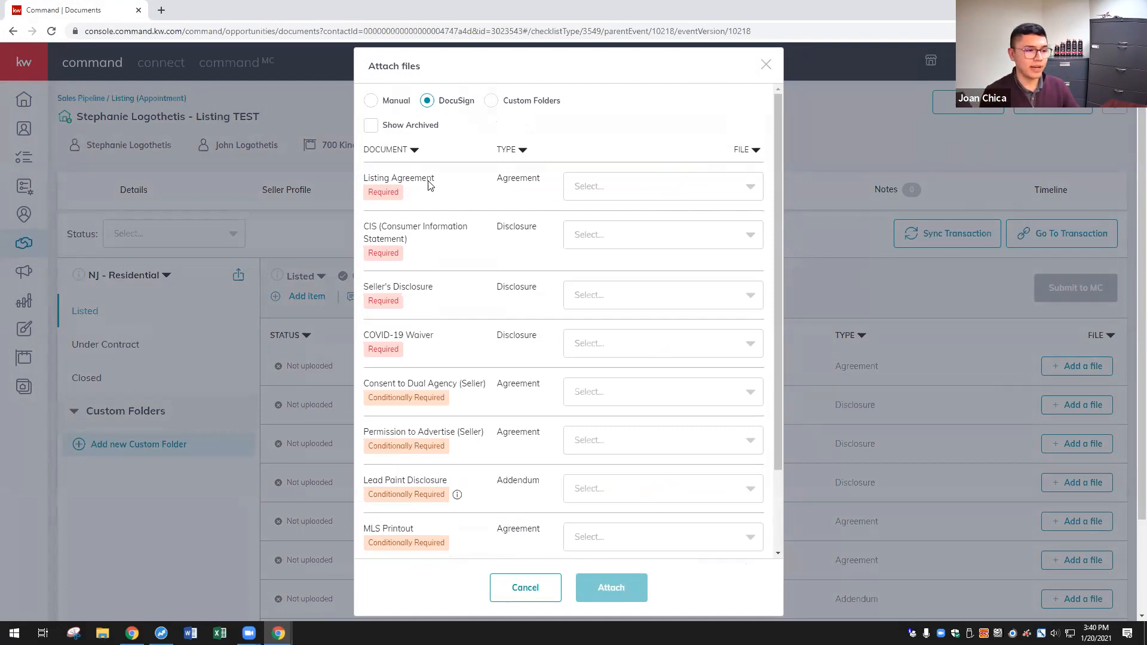
left_click(626, 195)
scroll(691, 262, "down", 3)
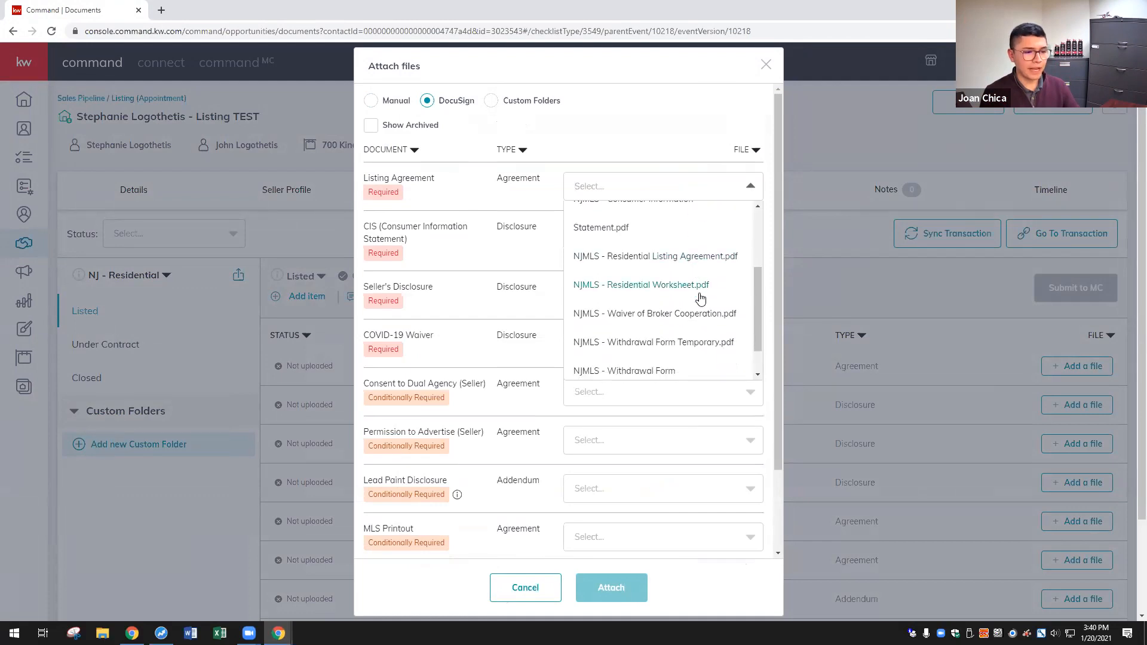
scroll(698, 307, "down", 1)
scroll(680, 299, "up", 1)
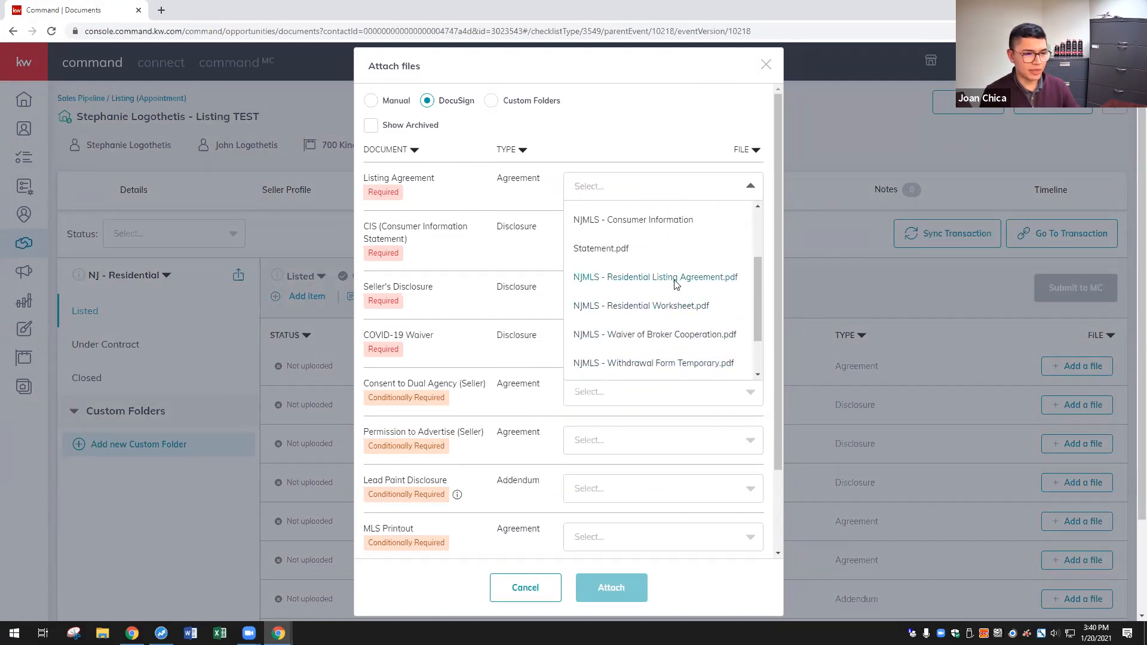
left_click(675, 278)
- Use the Covid Buyer & Seller form as the COVID-19 Waiver, leaving Consent to Dual Agency empty
scroll(650, 245, "down", 1)
left_click(682, 295)
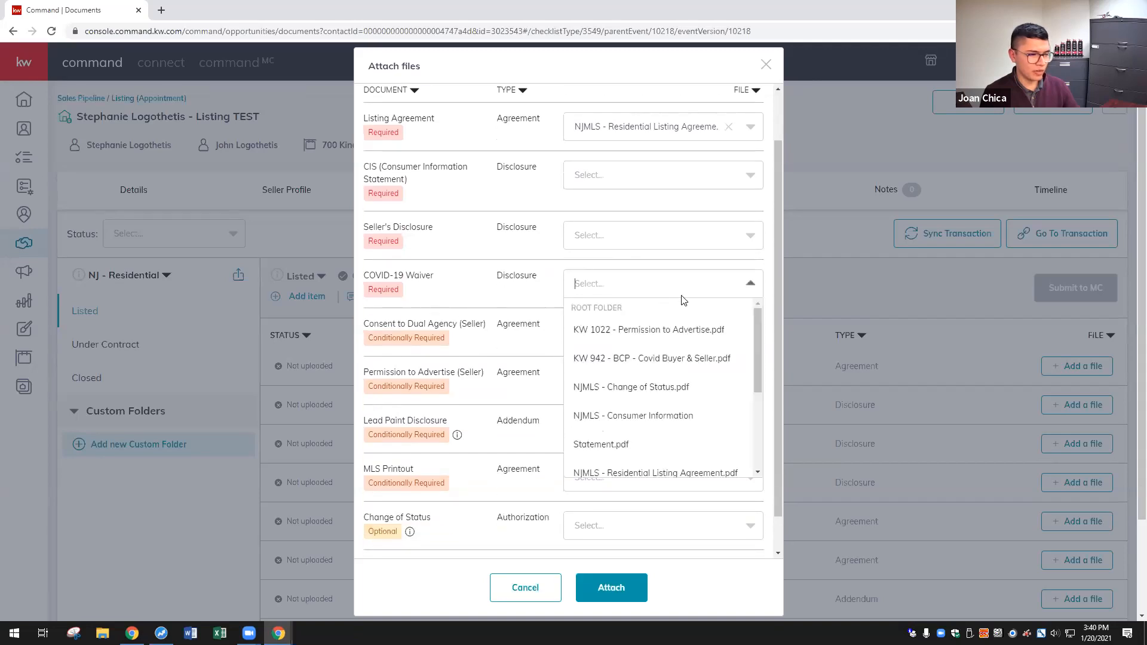
left_click(650, 358)
scroll(517, 308, "down", 1)
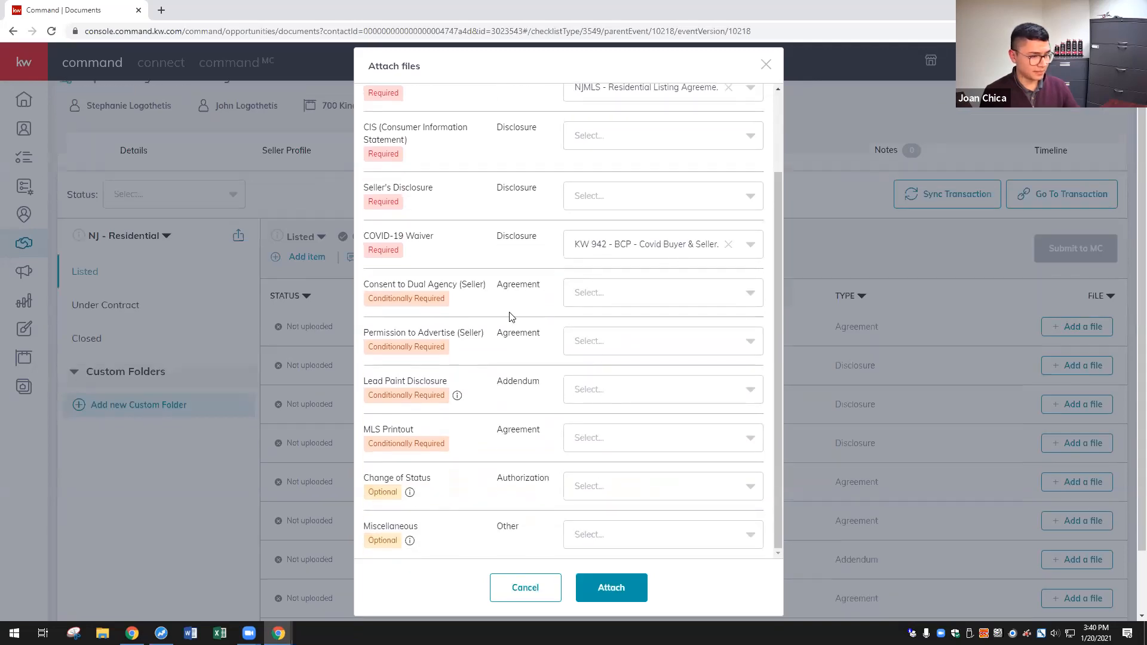
scroll(511, 316, "down", 1)
left_click(594, 292)
scroll(680, 405, "down", 1)
scroll(682, 409, "down", 2)
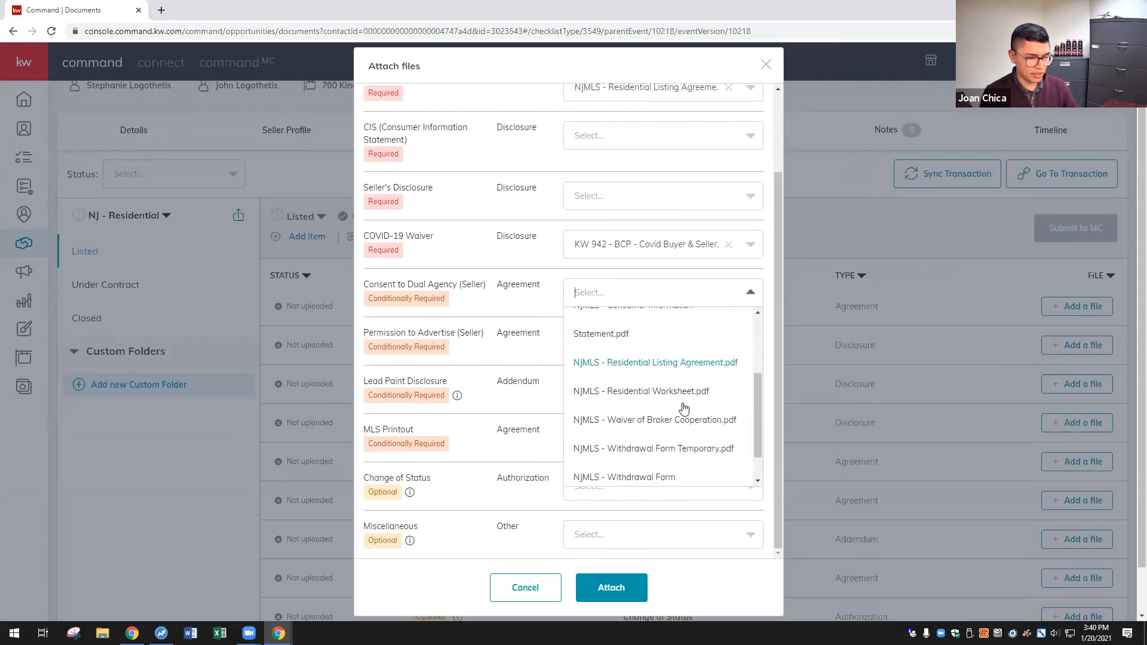
left_click(521, 354)
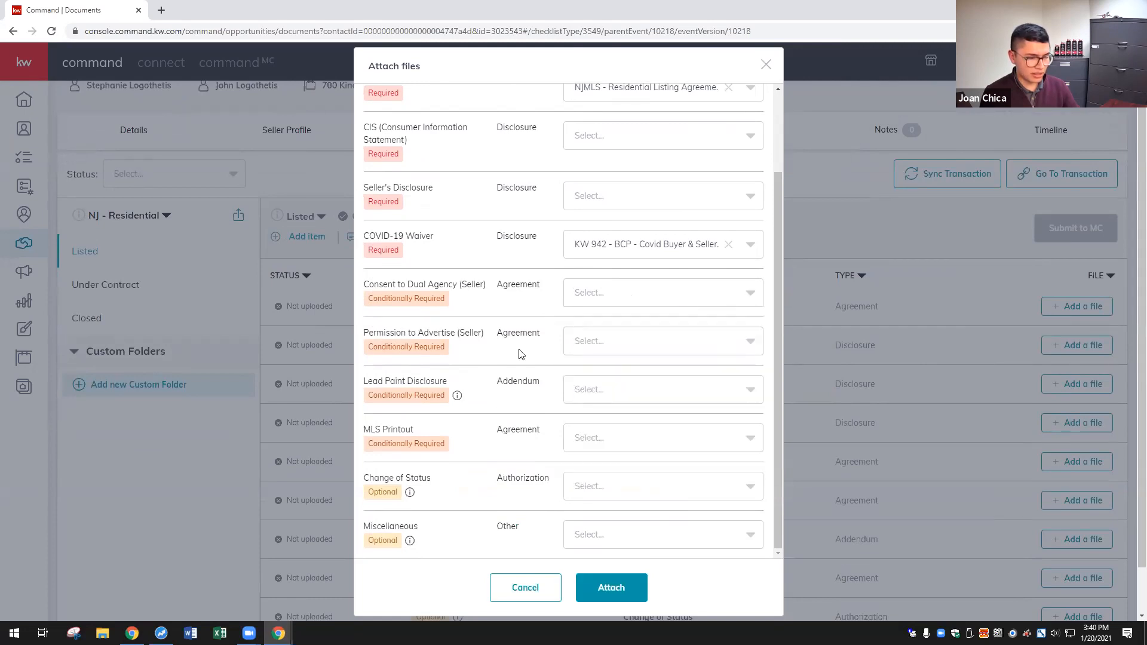
scroll(514, 388, "down", 1)
- Pick KW 1022 - Permission to Advertise.pdf for Permission to Advertise and attach all files
left_click(603, 350)
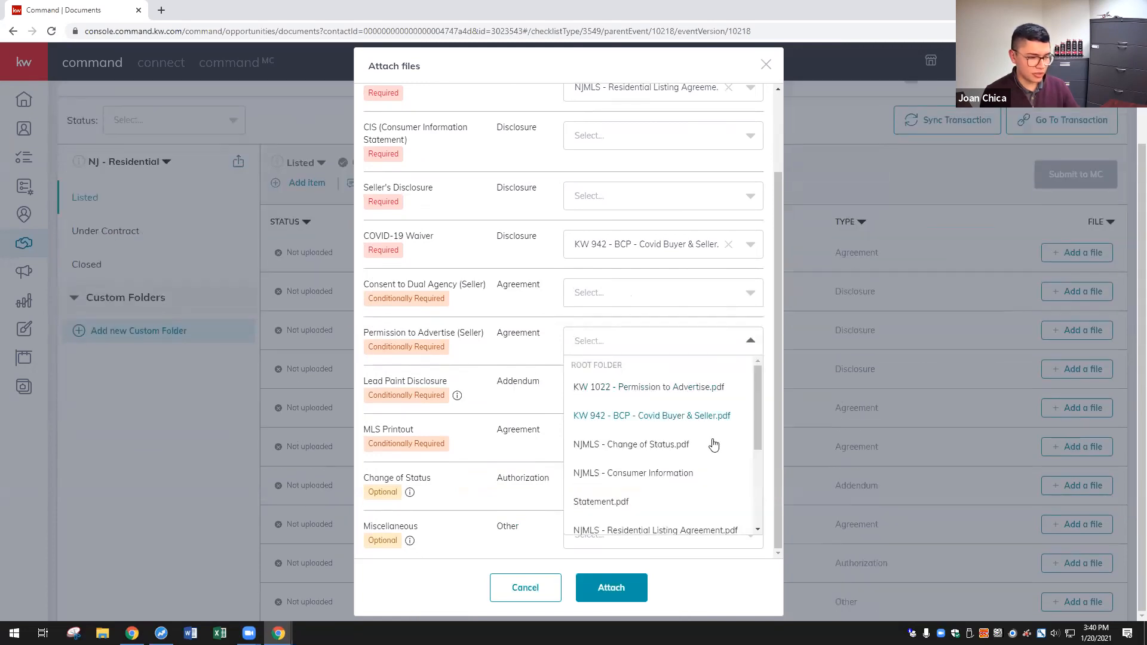
scroll(688, 491, "down", 3)
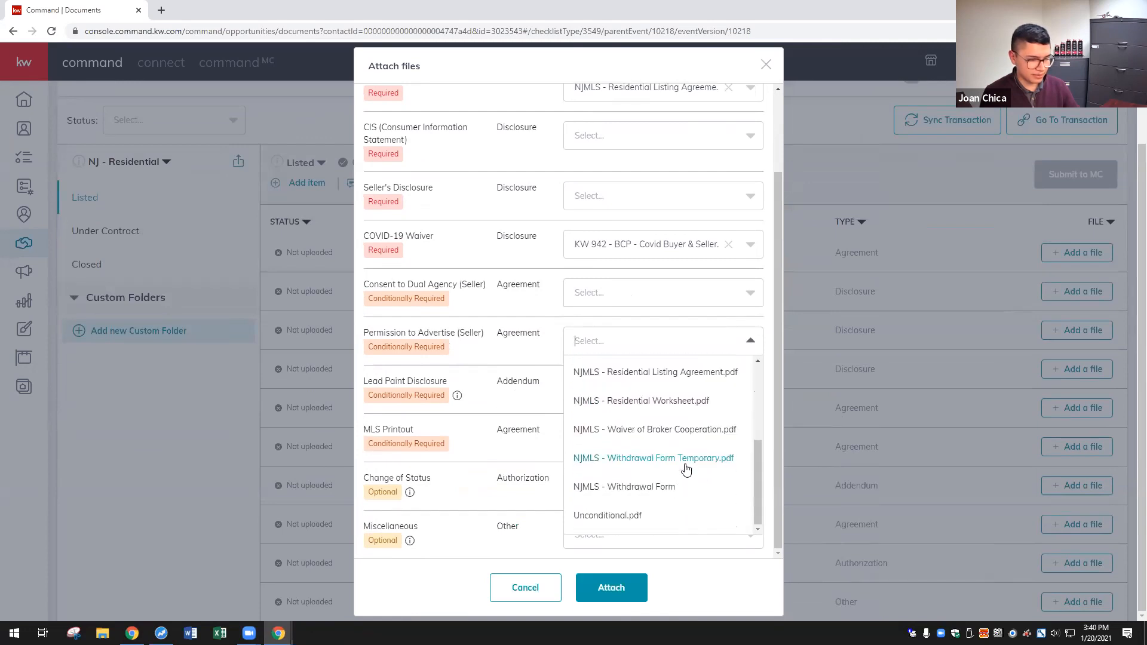
scroll(720, 463, "up", 1)
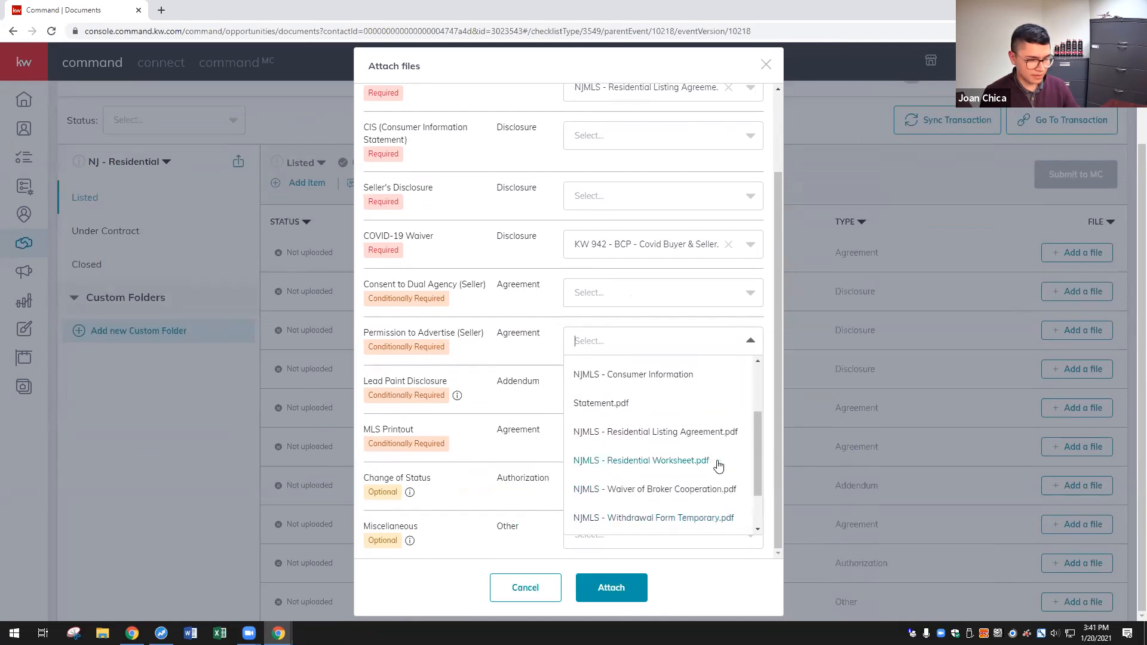
scroll(718, 465, "up", 2)
left_click(684, 393)
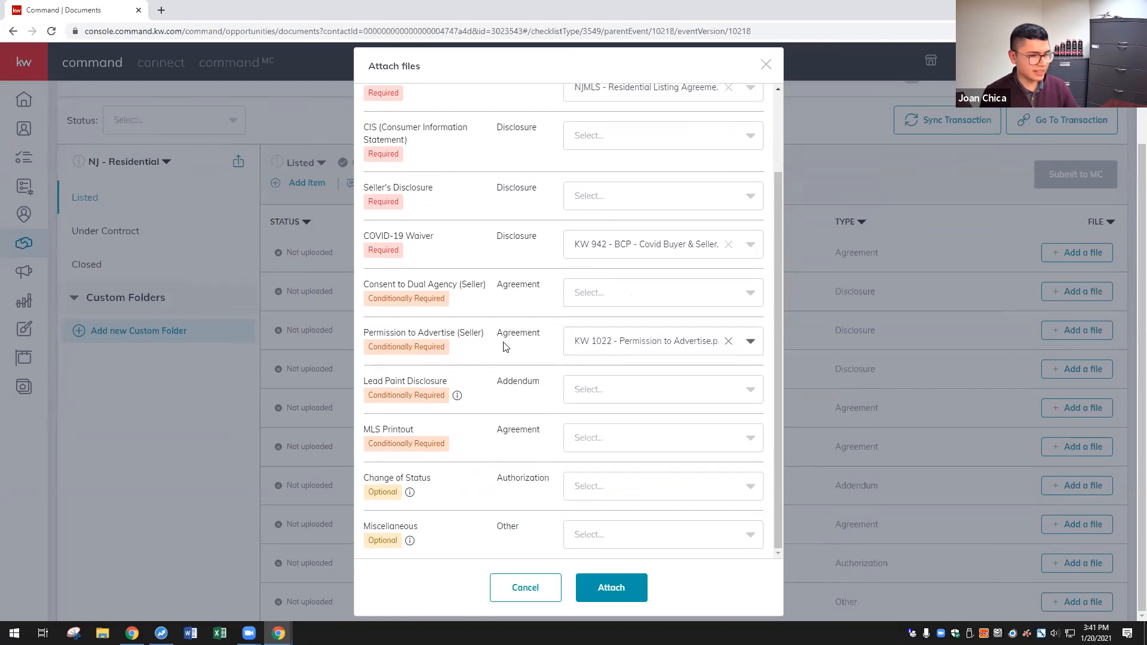
scroll(586, 238, "up", 2)
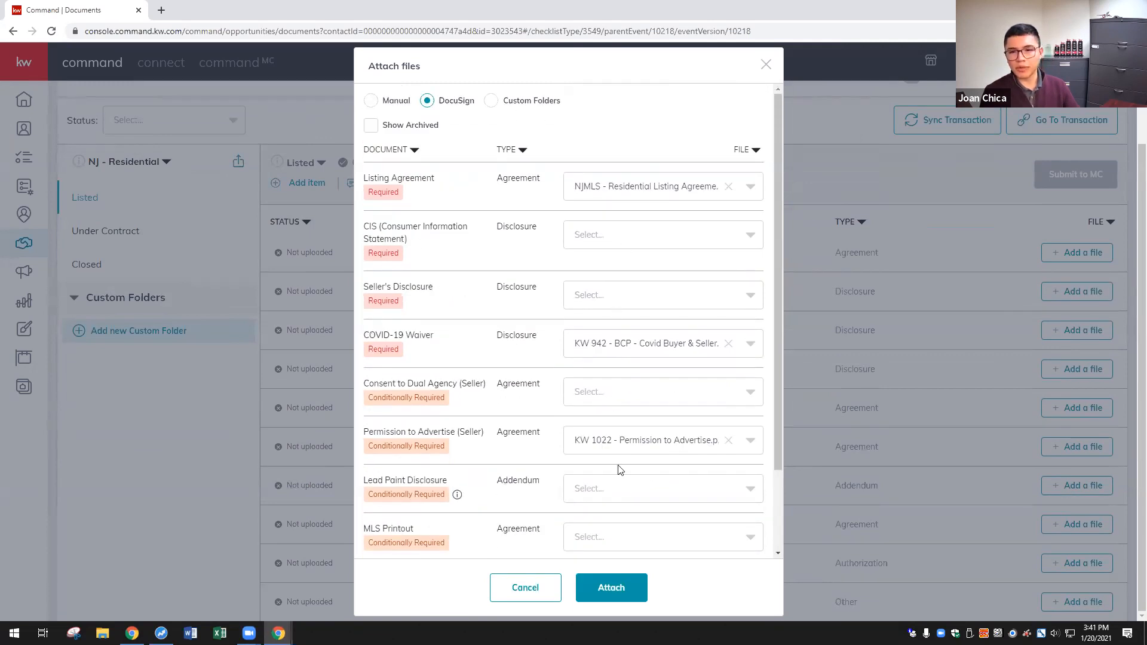
scroll(503, 357, "down", 2)
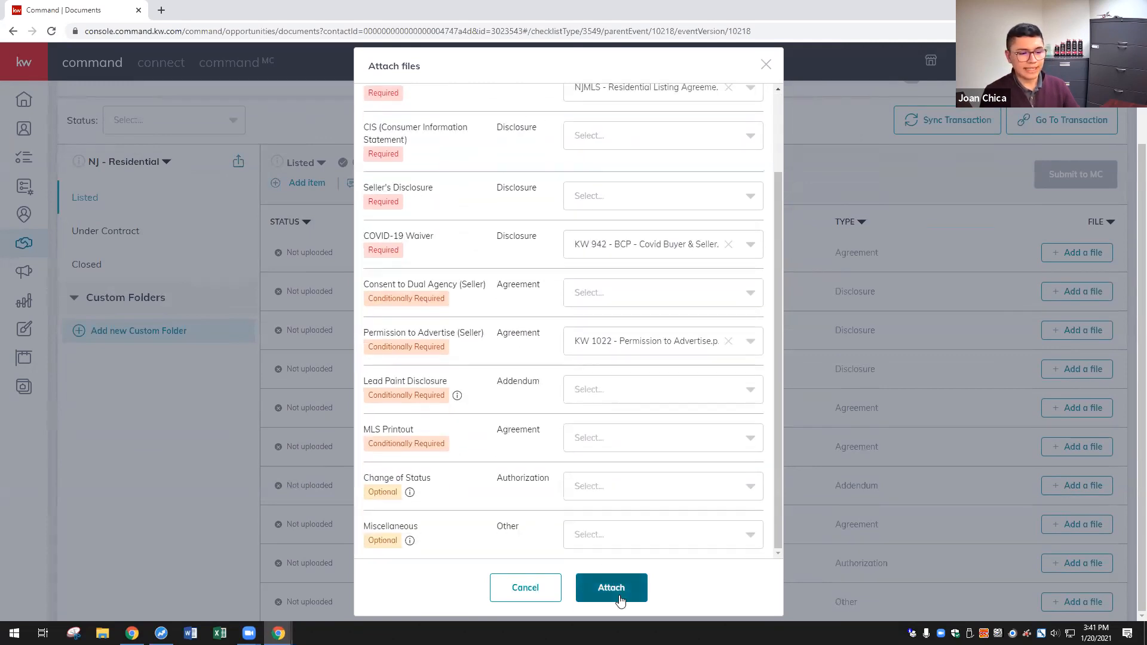
left_click(614, 591)
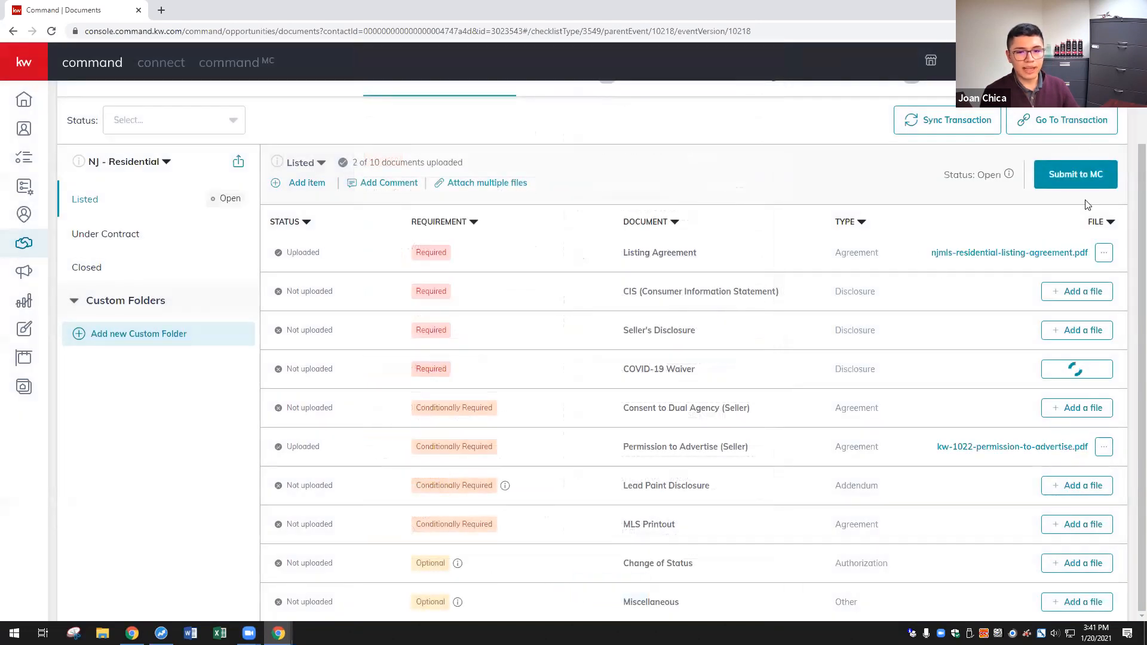
- Submit the listing checklist to the market center and confirm
left_click(1075, 176)
left_click(651, 385)
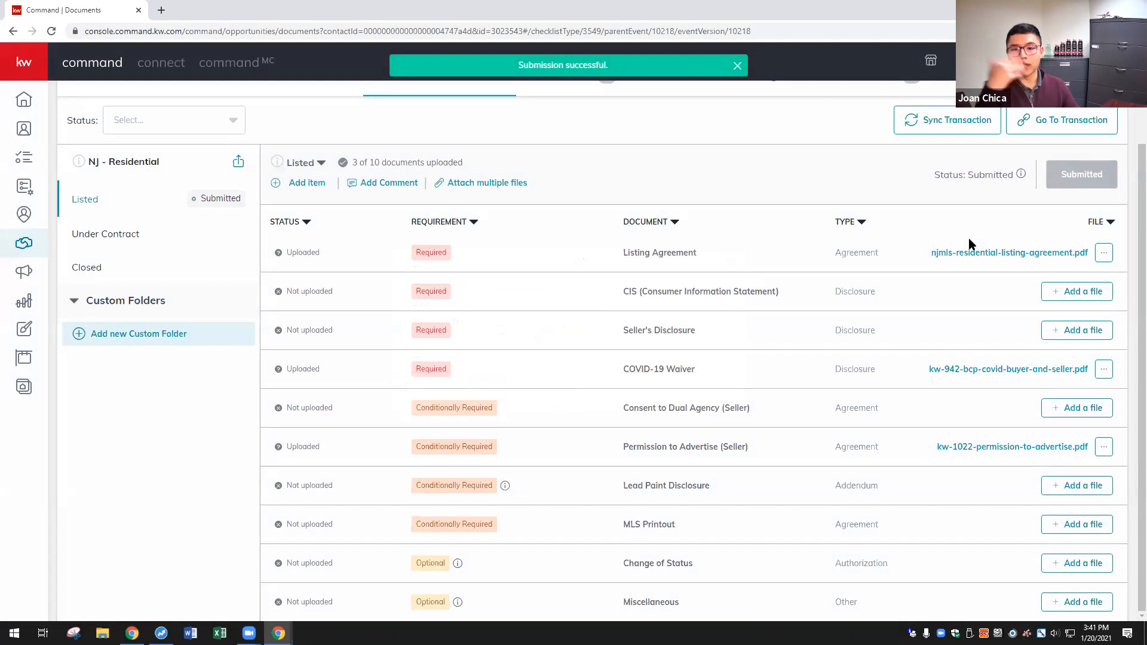
scroll(804, 322, "up", 2)
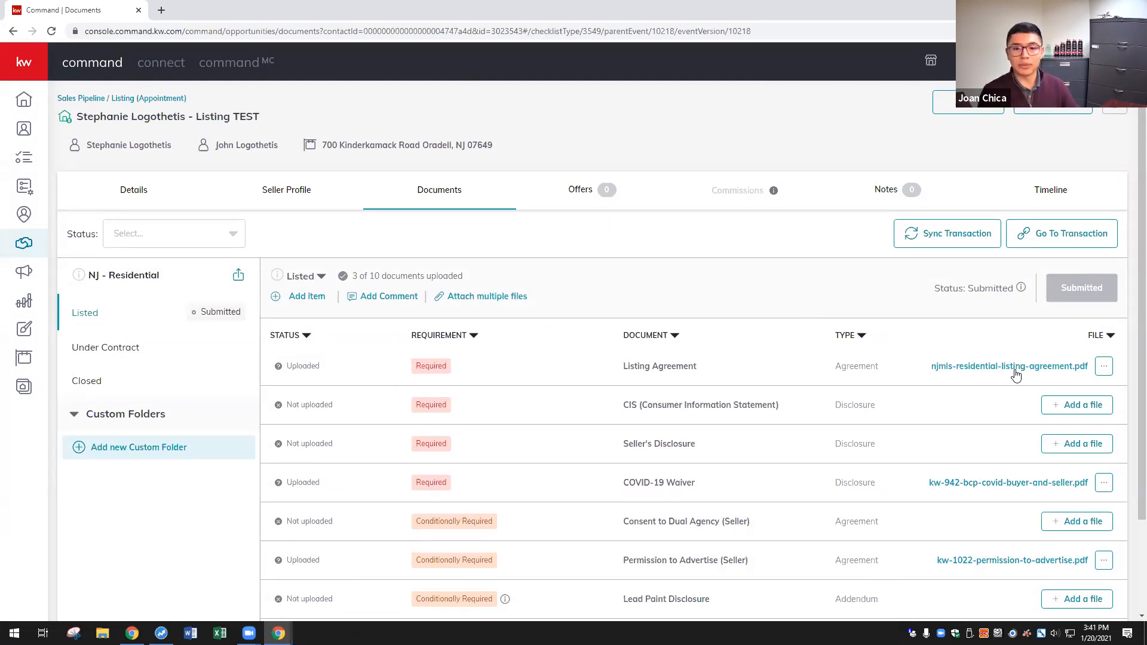
- Replace the Listing Agreement file with NJMLS - Residential Worksheet.pdf from DocuSign
left_click(1103, 368)
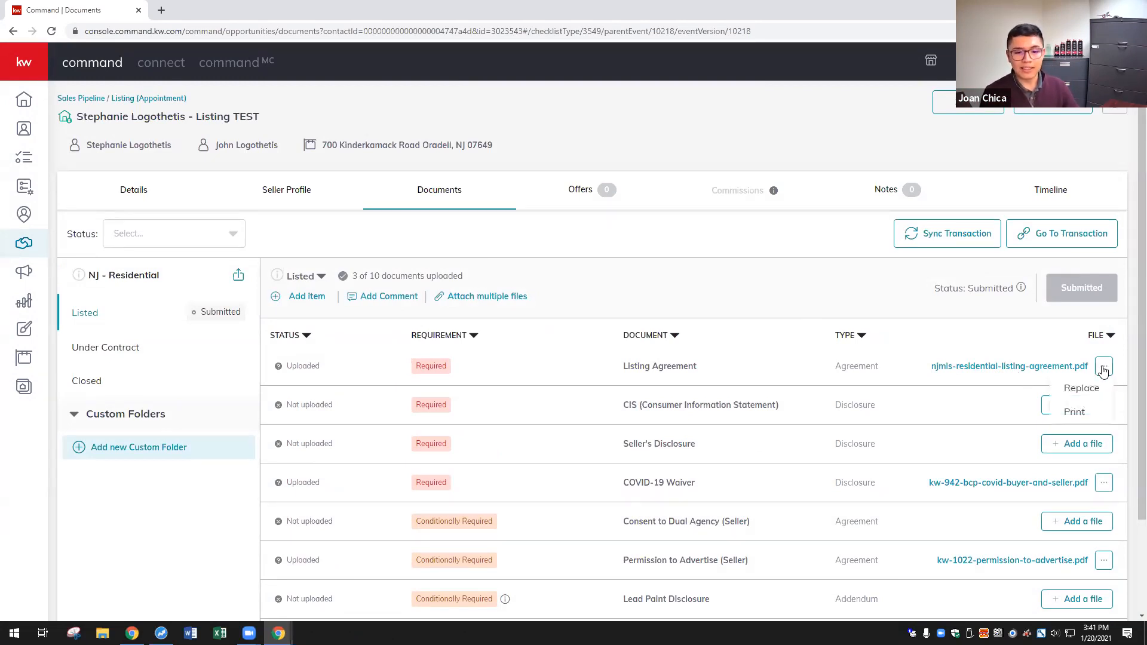
left_click(1081, 388)
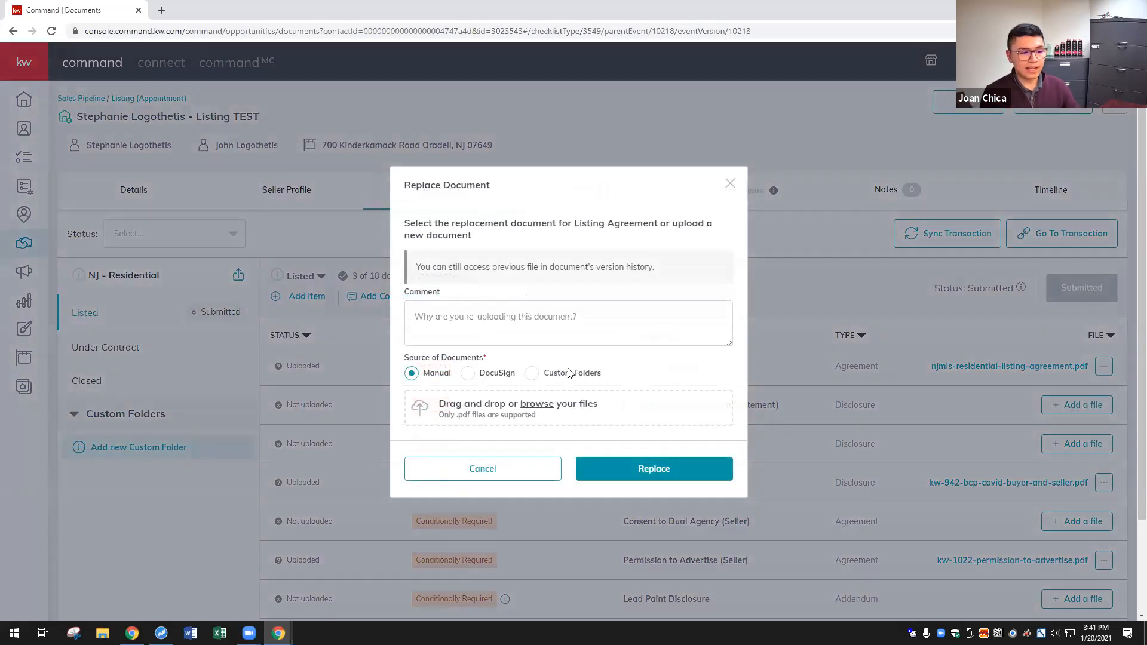
left_click(486, 373)
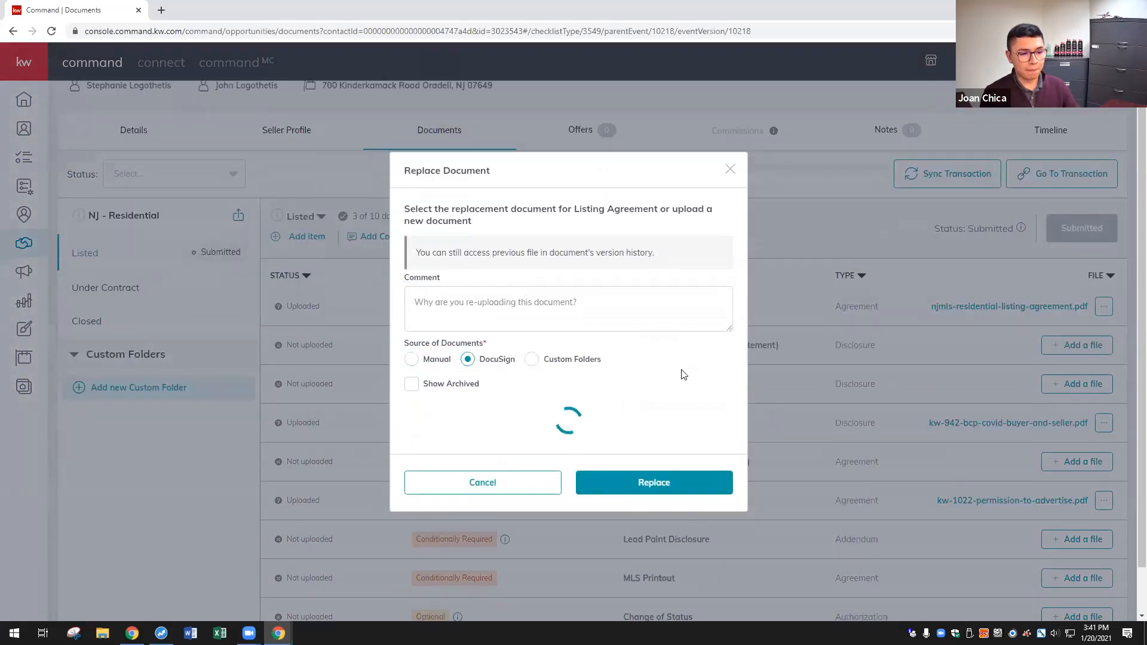
scroll(504, 412, "down", 3)
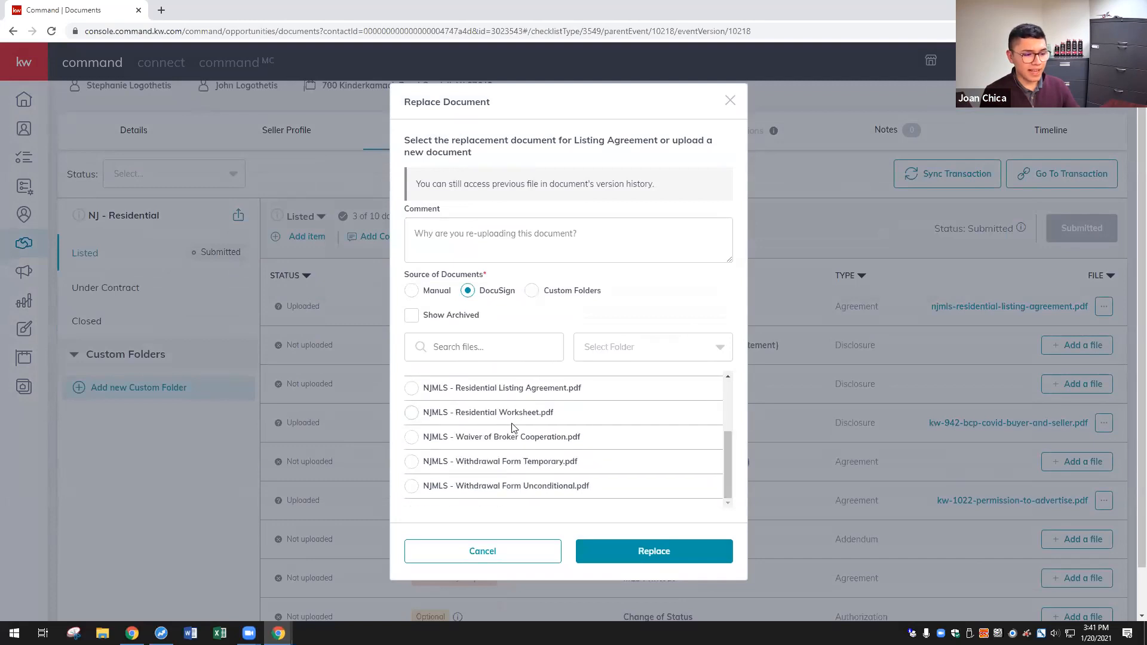
scroll(505, 412, "up", 3)
scroll(463, 446, "down", 3)
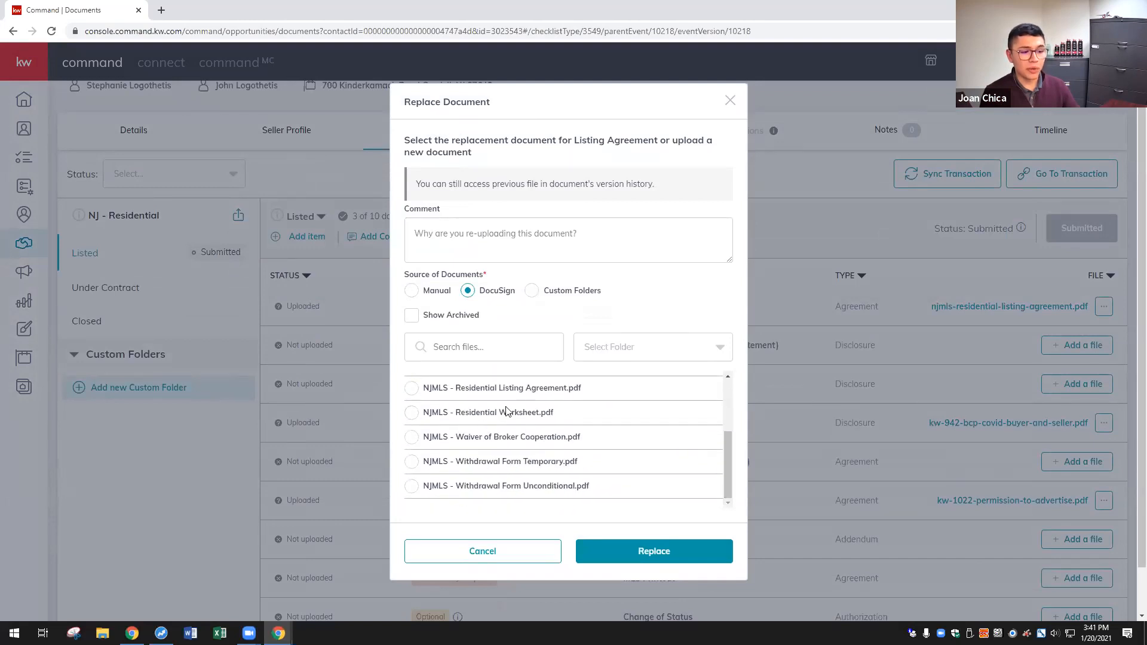
left_click(412, 412)
left_click(638, 550)
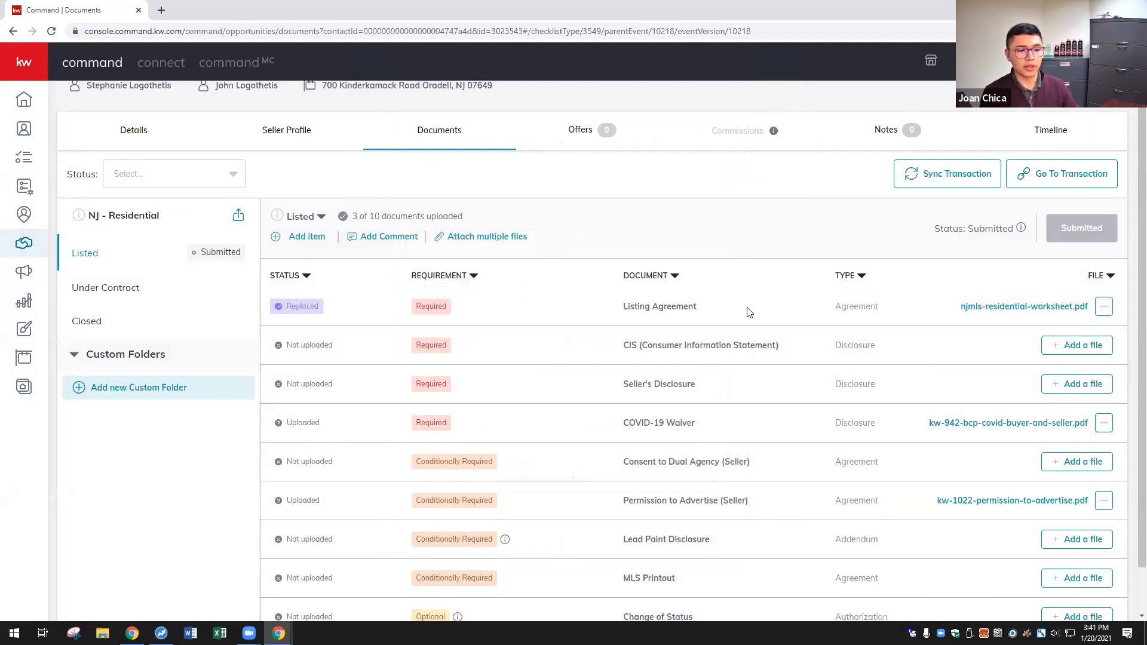
scroll(716, 307, "up", 1)
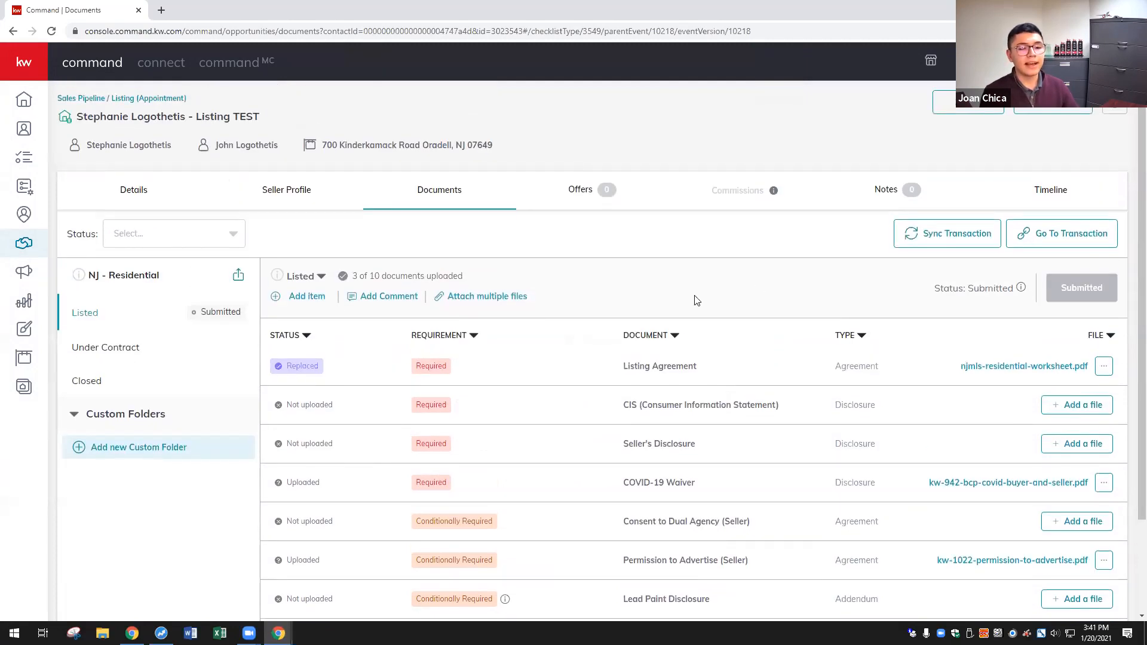
scroll(746, 328, "down", 1)
scroll(813, 362, "up", 1)
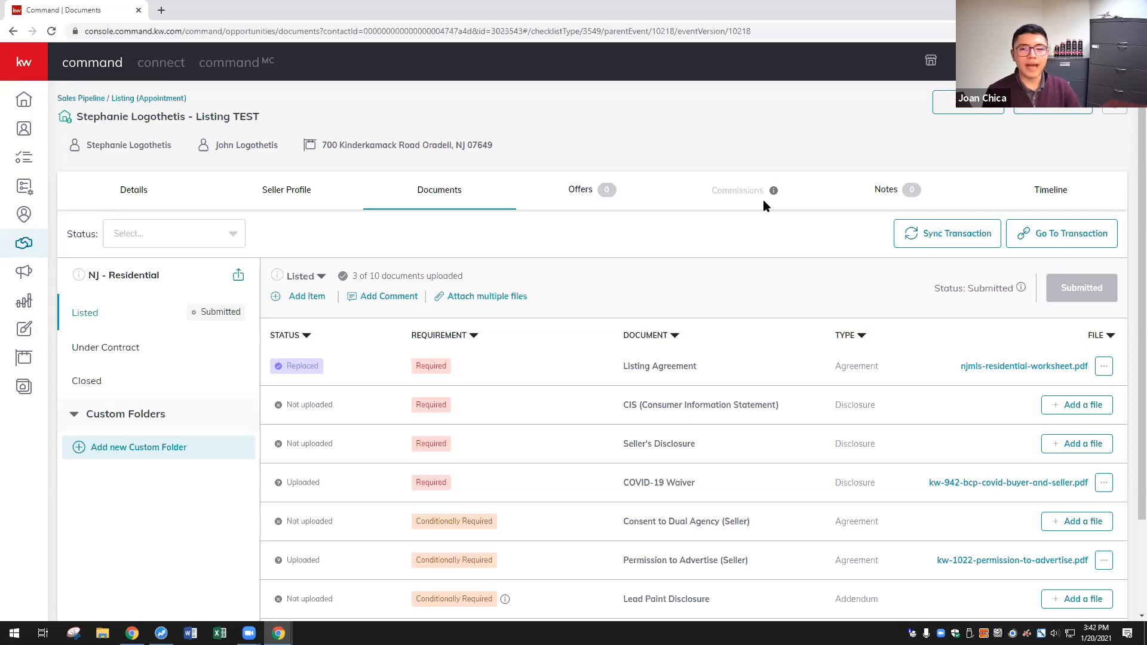
left_click(133, 203)
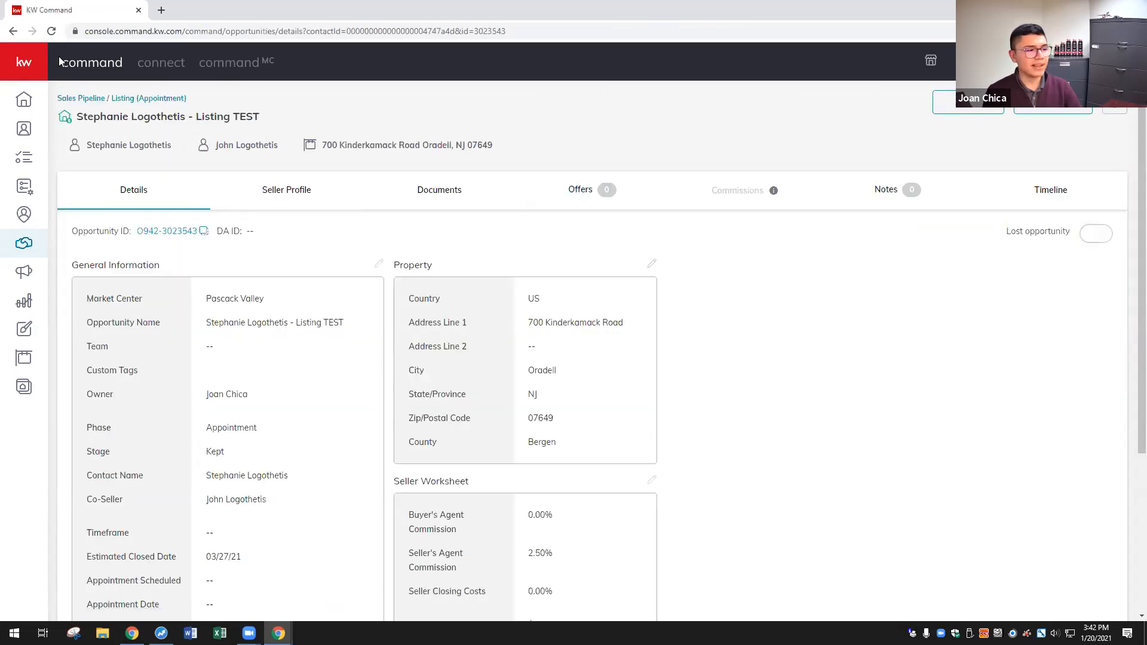
left_click(465, 179)
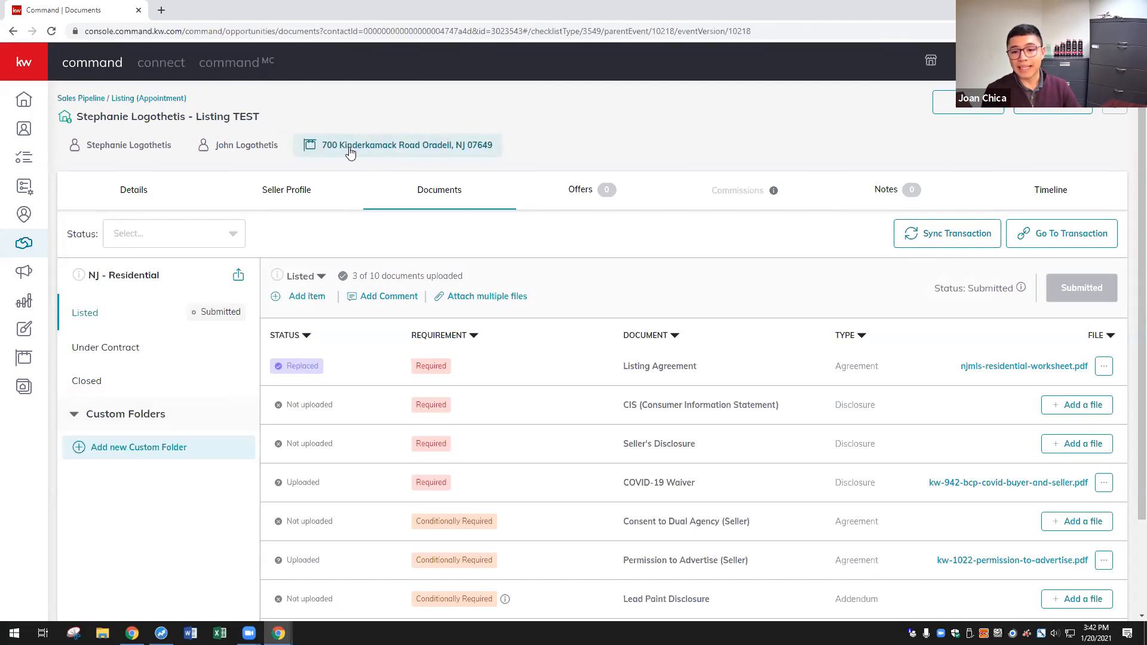
left_click(135, 182)
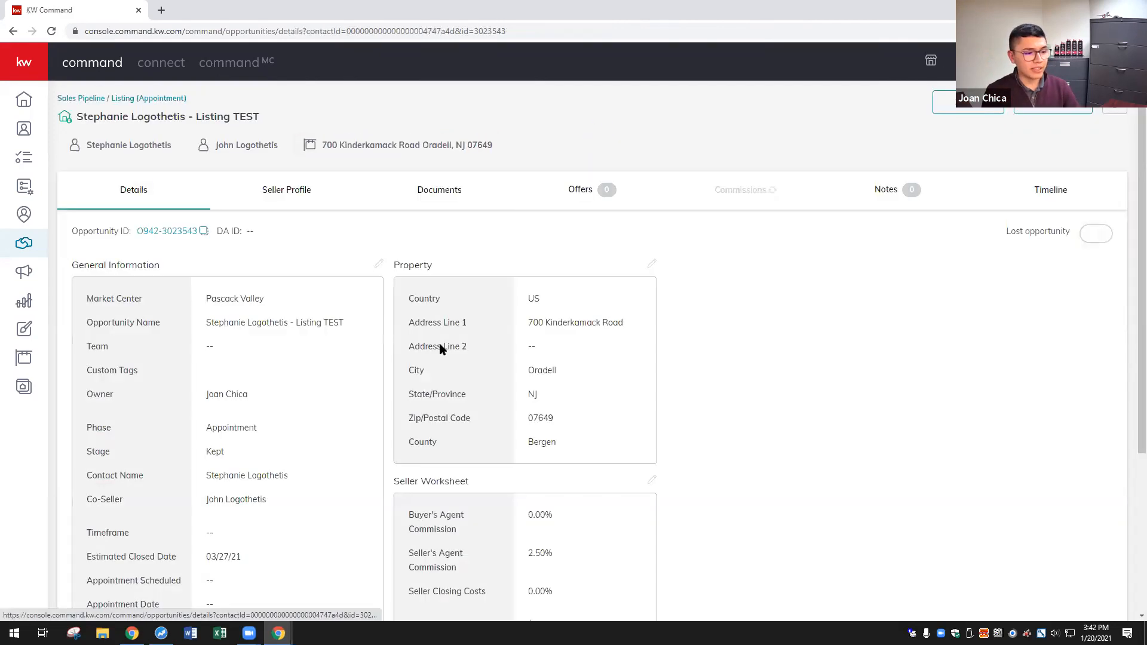
left_click(420, 190)
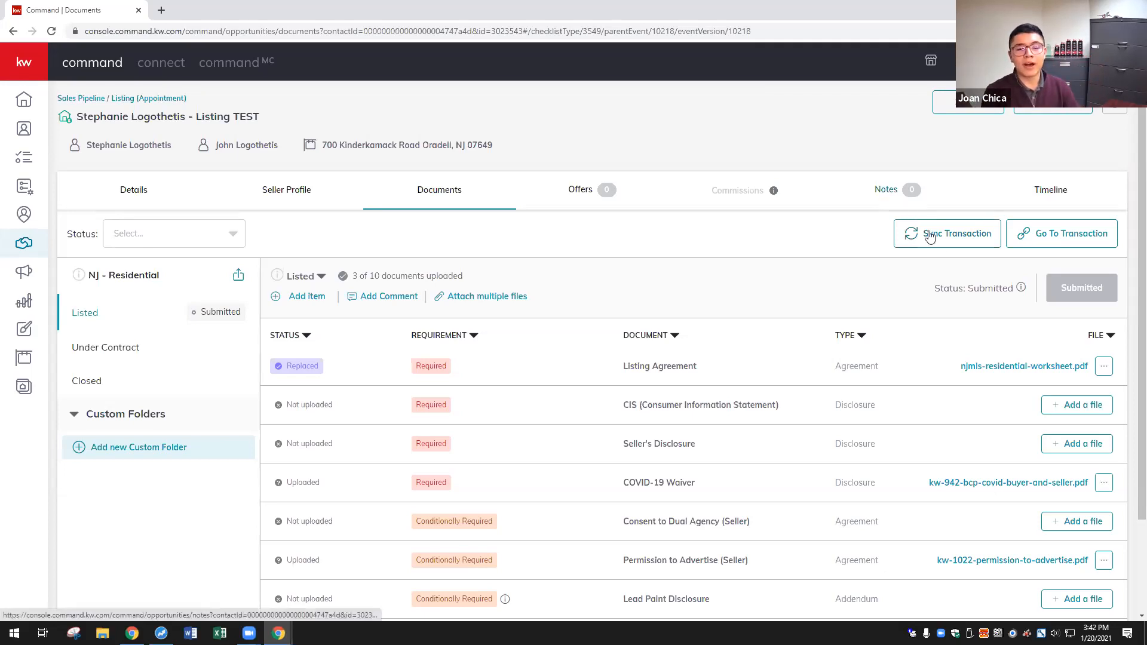
left_click(1060, 246)
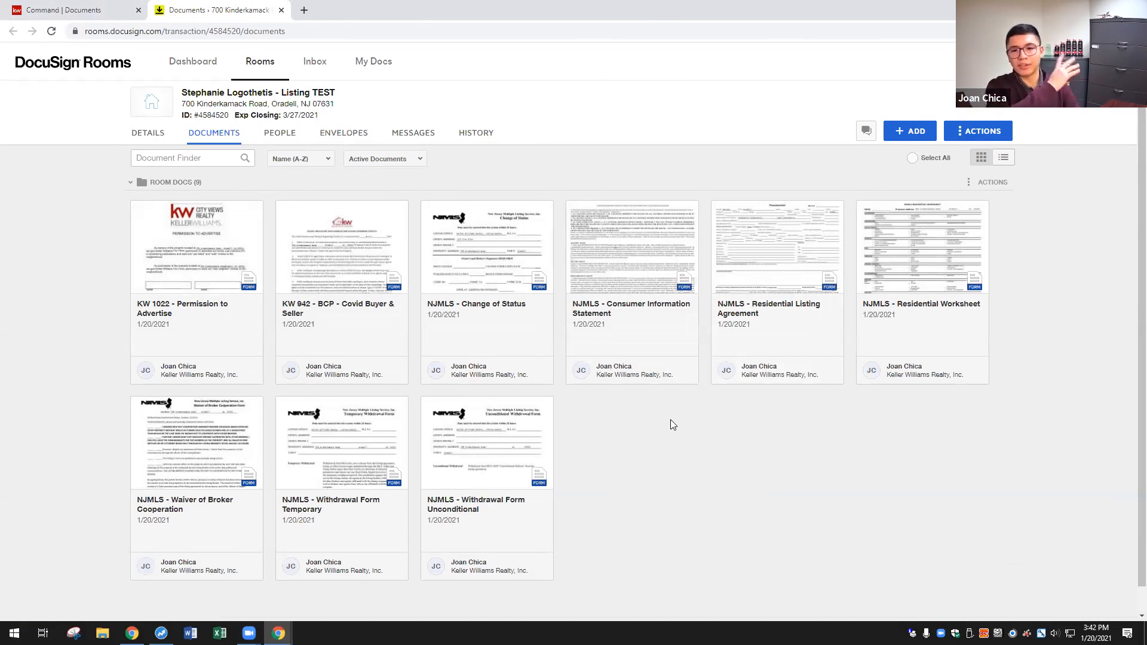
left_click(75, 10)
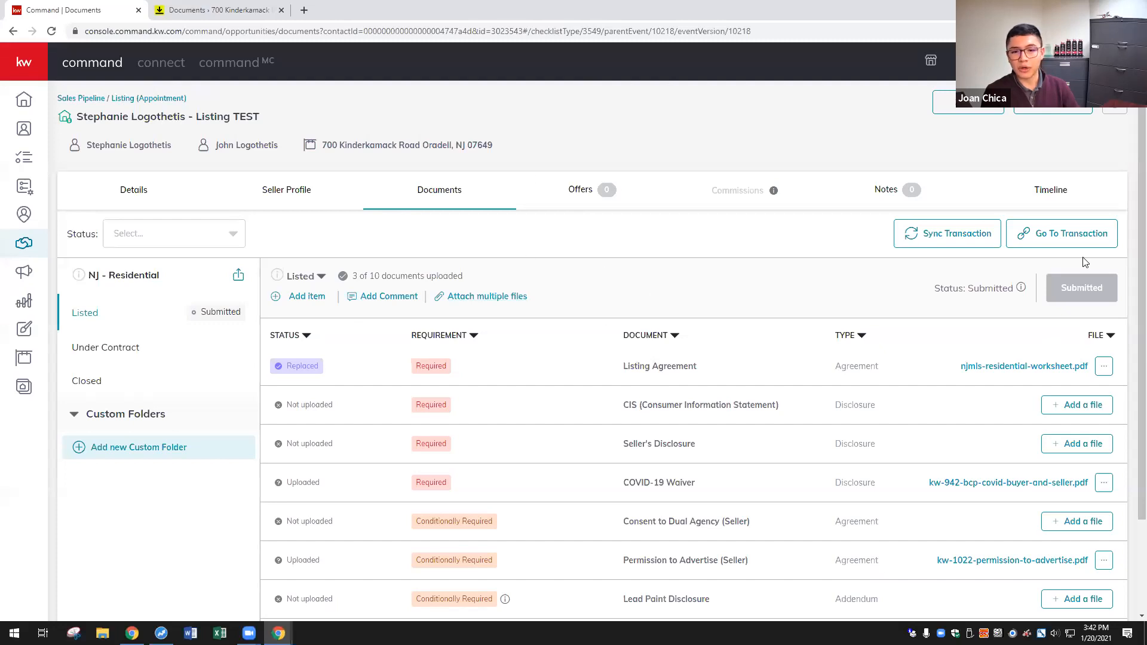
left_click(236, 9)
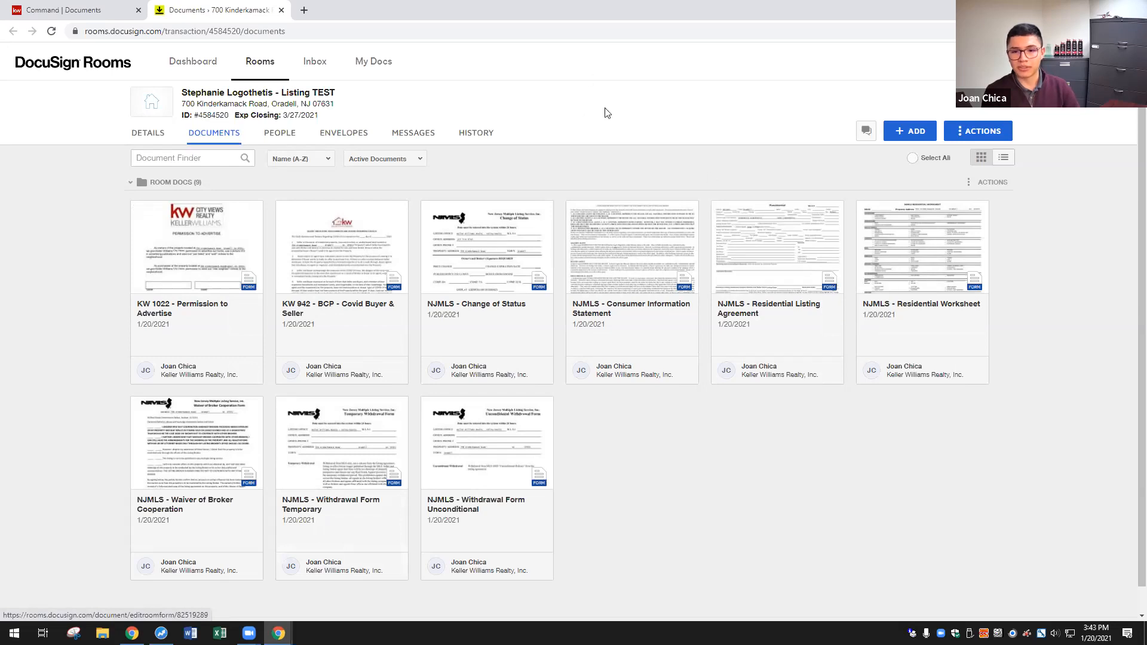
left_click(126, 7)
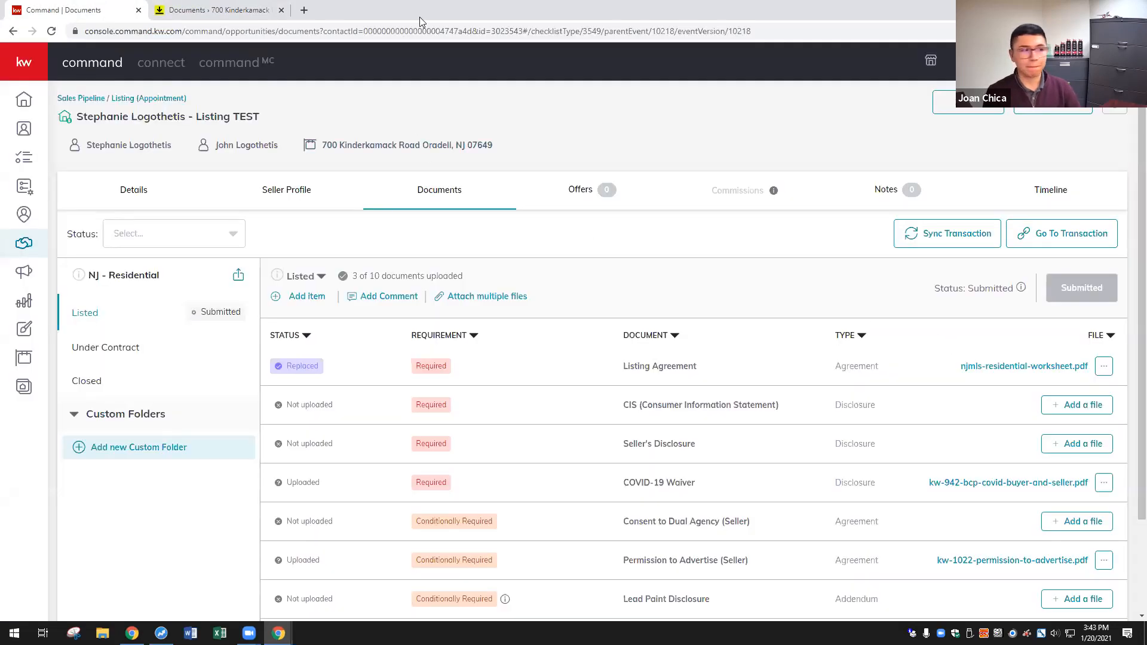
left_click(272, 10)
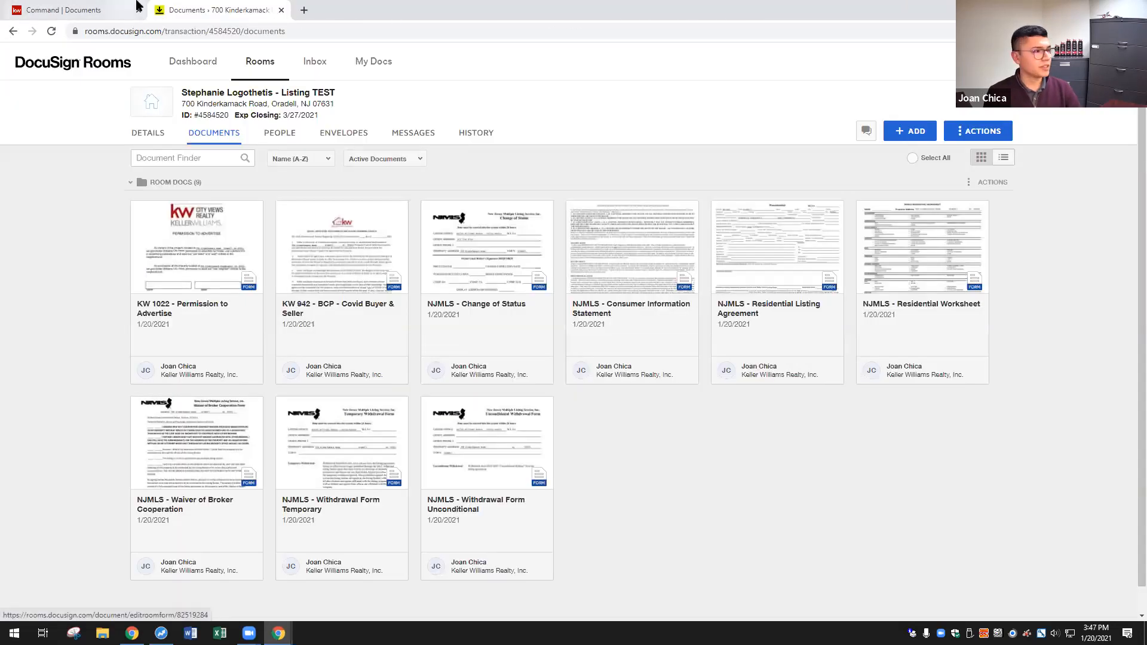
left_click(135, 7)
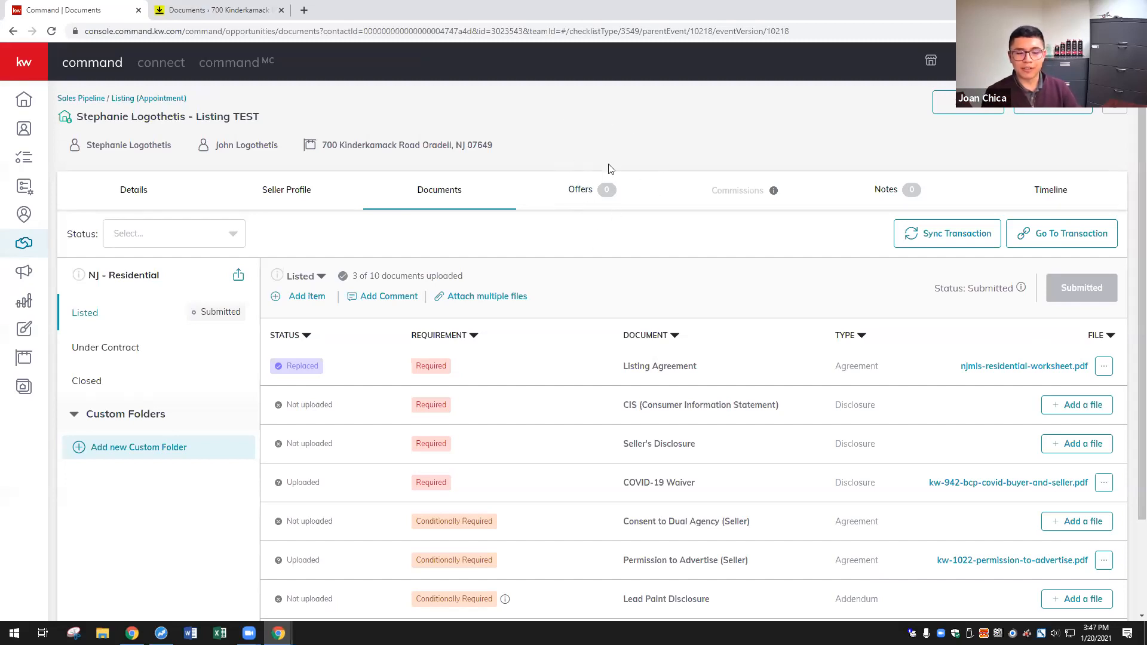
left_click(611, 197)
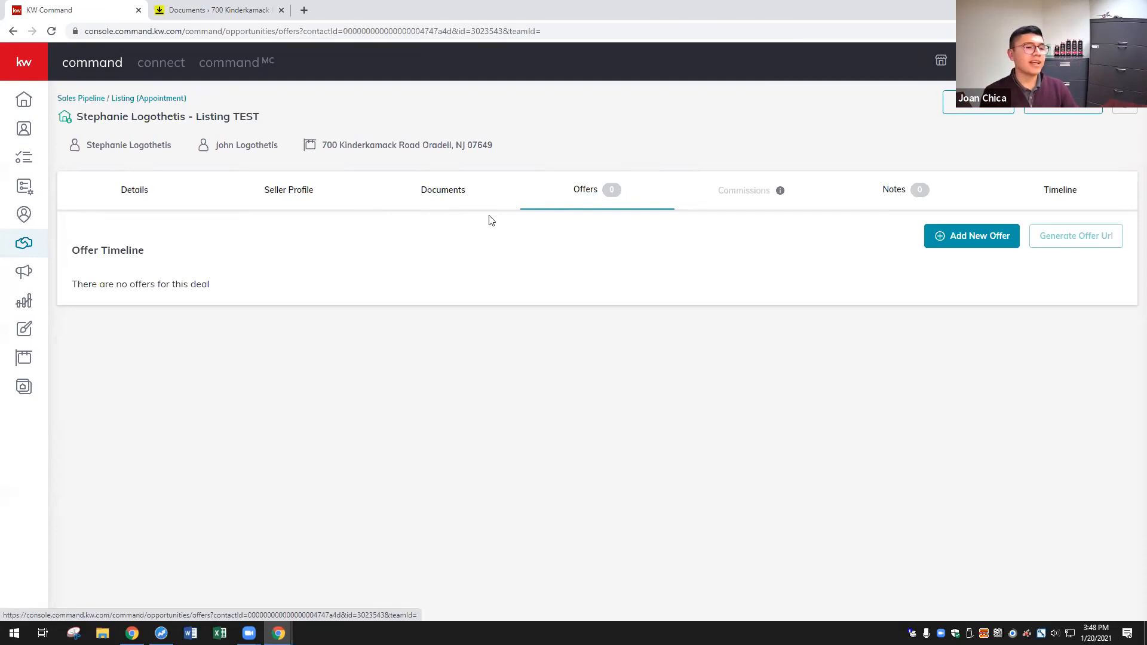
left_click(963, 237)
left_click_drag(599, 347, 433, 339)
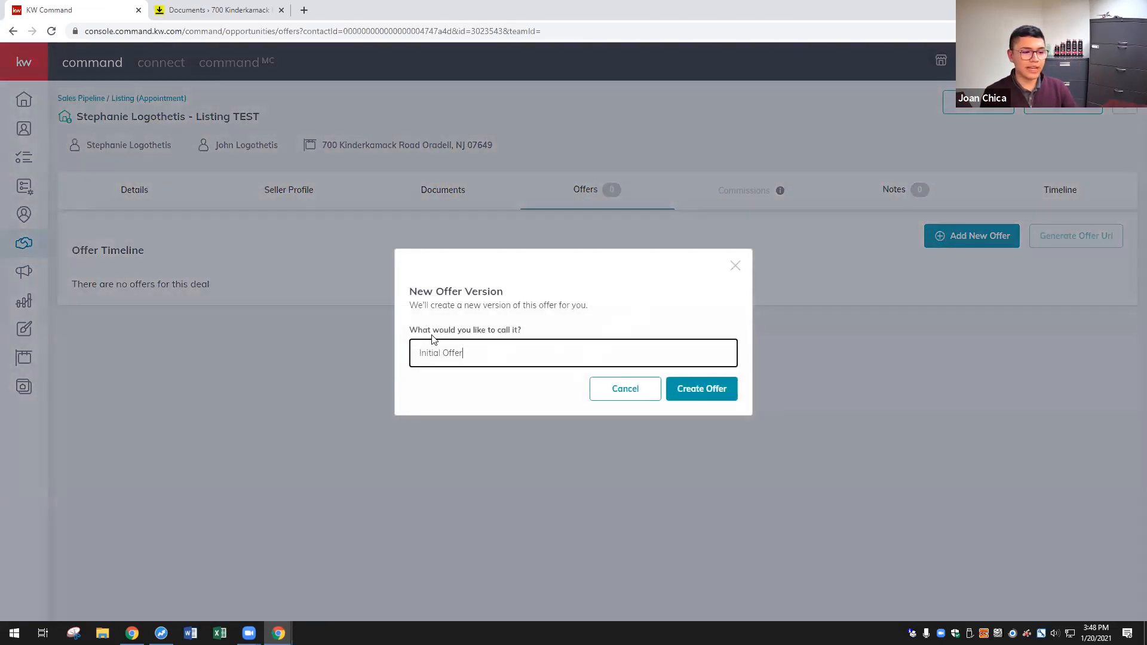
left_click(585, 352)
left_click_drag(585, 352, 269, 344)
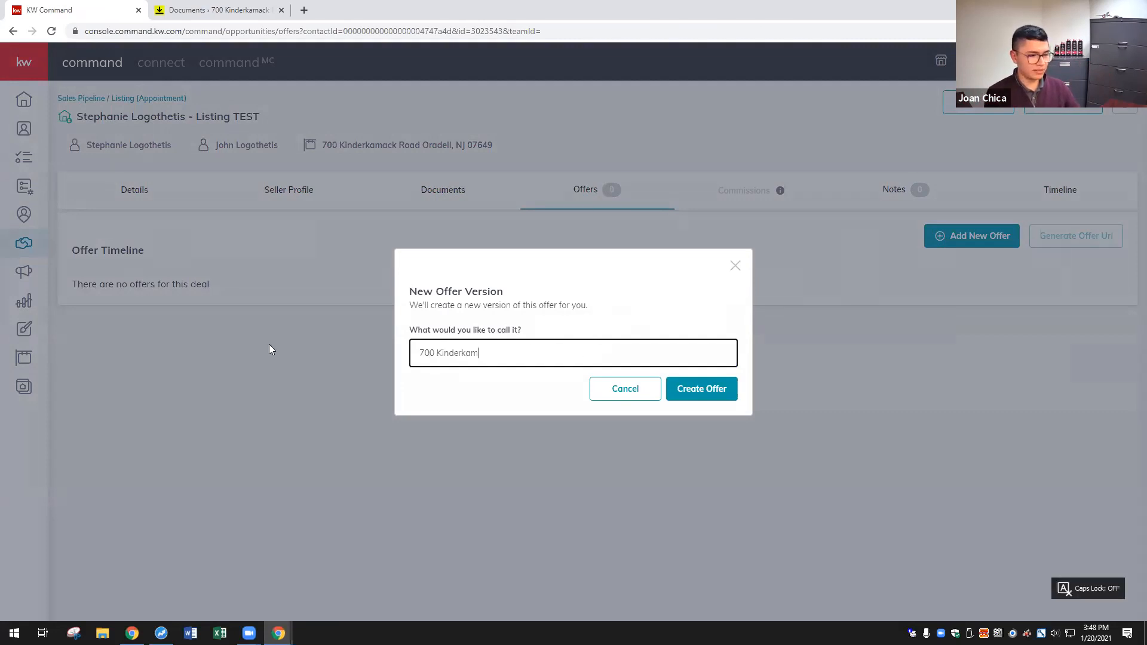
left_click(677, 388)
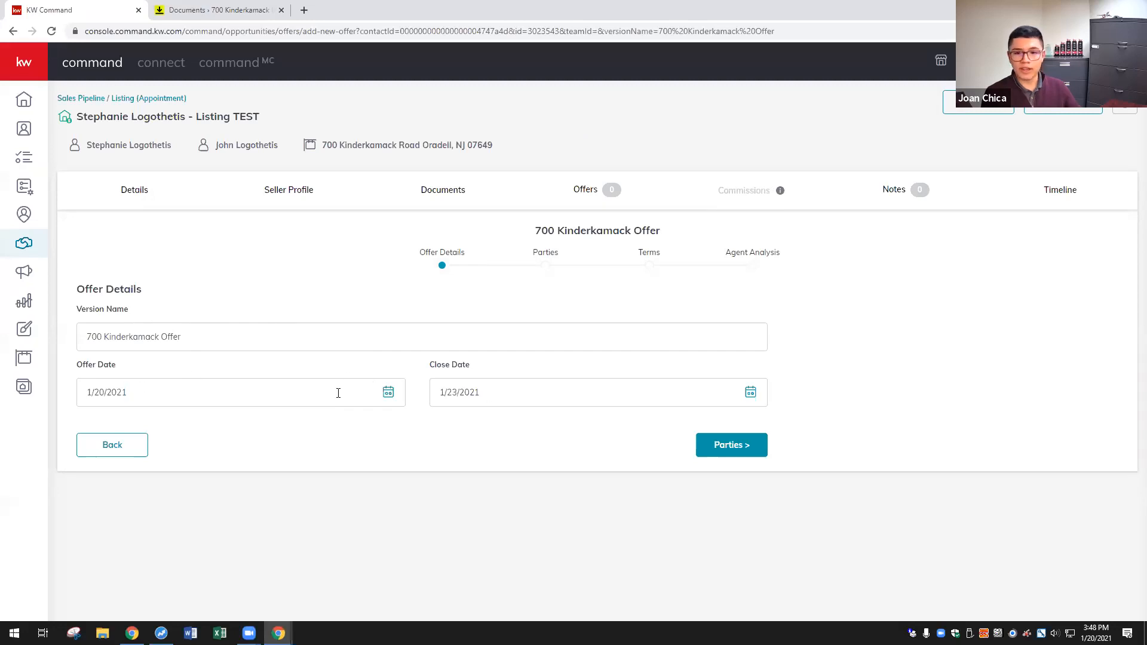
- On the Parties step, enter the buyer's full name in Buyer Name
left_click(726, 445)
scroll(679, 353, "down", 2)
left_click(159, 234)
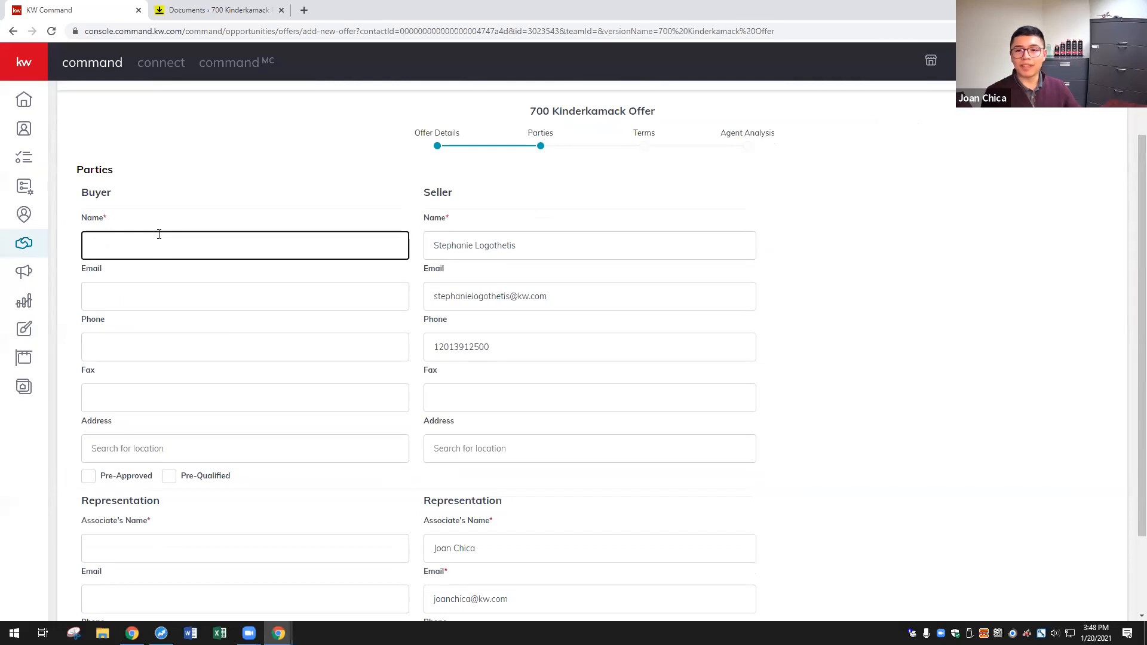
left_click_drag(114, 219, 86, 221)
left_click_drag(107, 271, 80, 273)
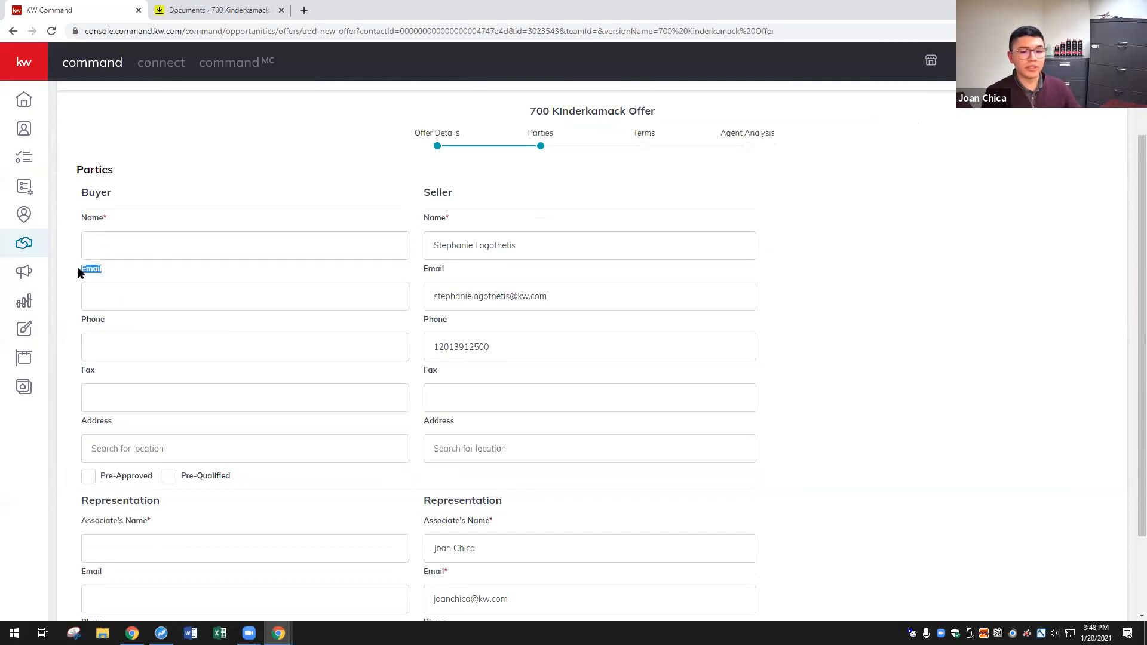
left_click(162, 246)
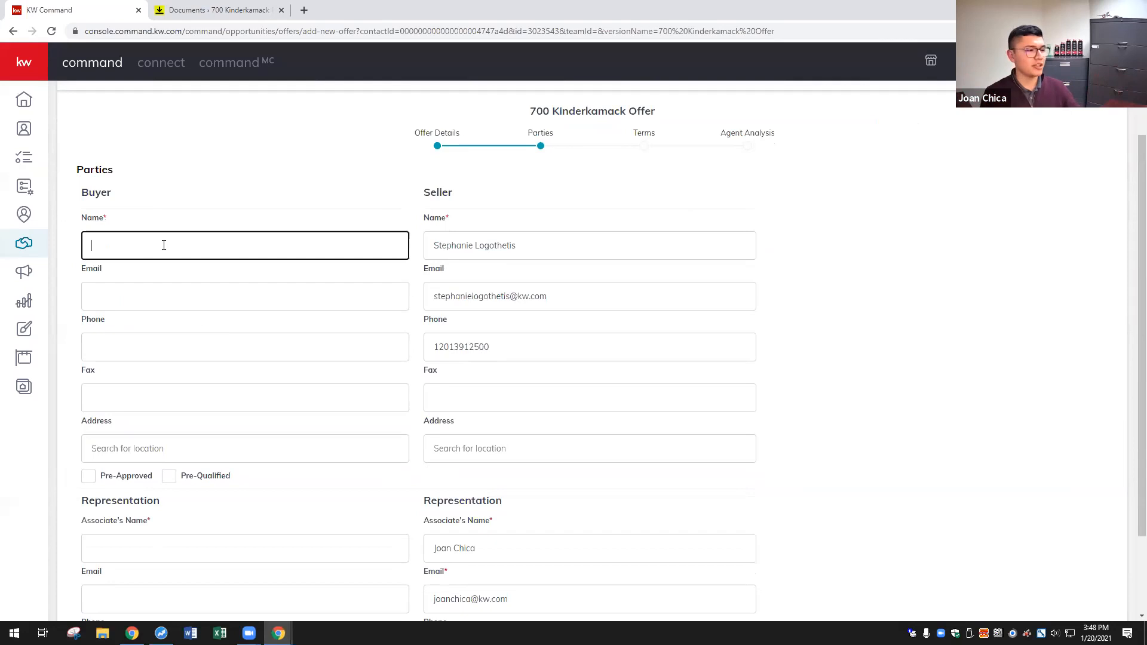
key("Caps_Lock")
left_click(224, 192)
- Enter the representing agent's name in the buyer-side Associate's Name field
scroll(260, 500, "down", 2)
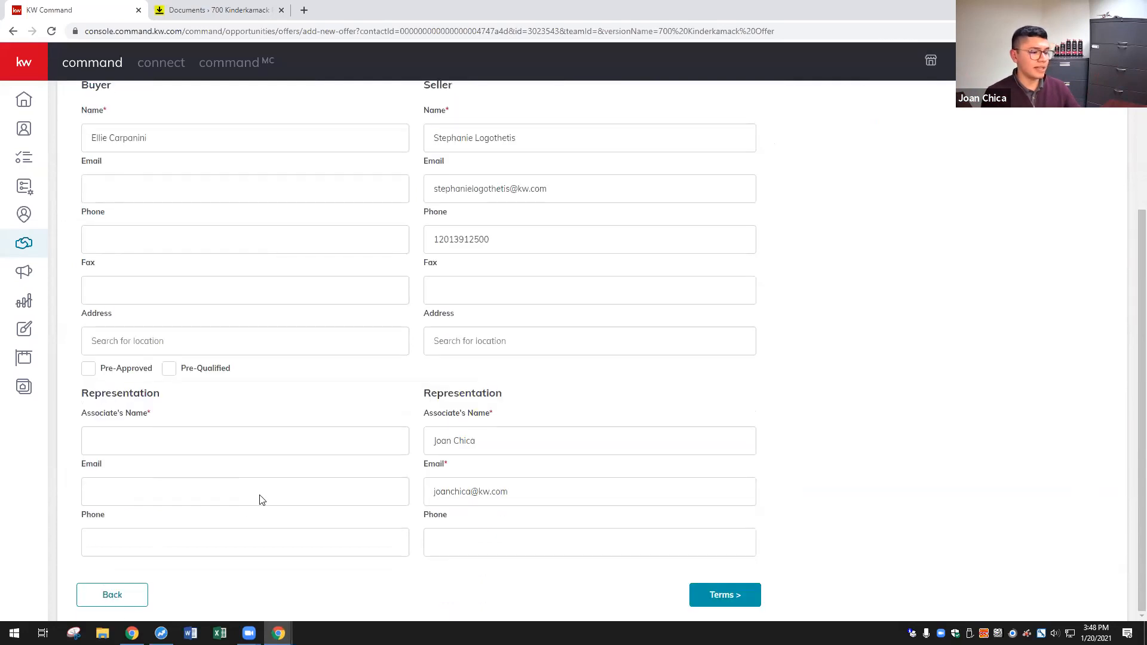
left_click(113, 432)
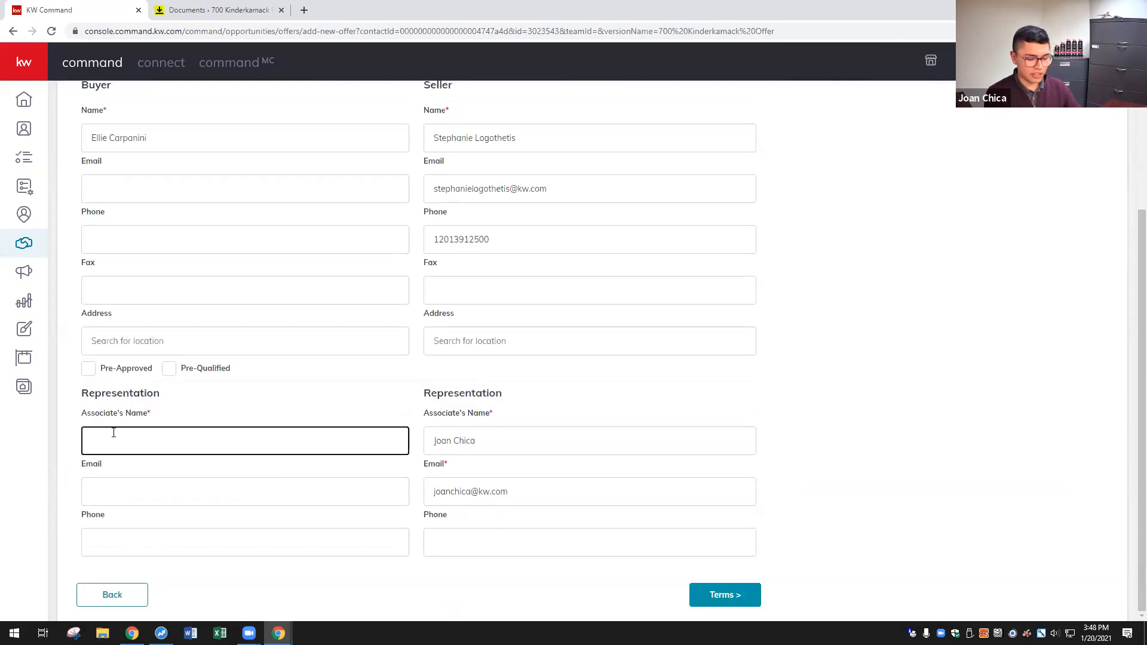
key("Caps_Lock")
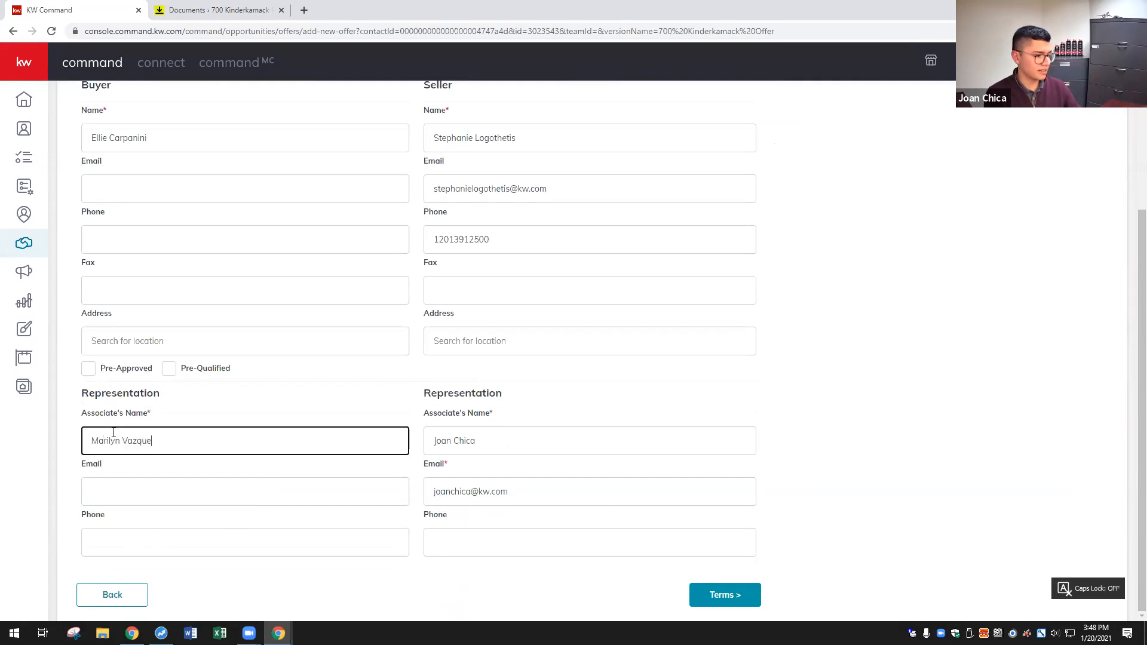
left_click(655, 459)
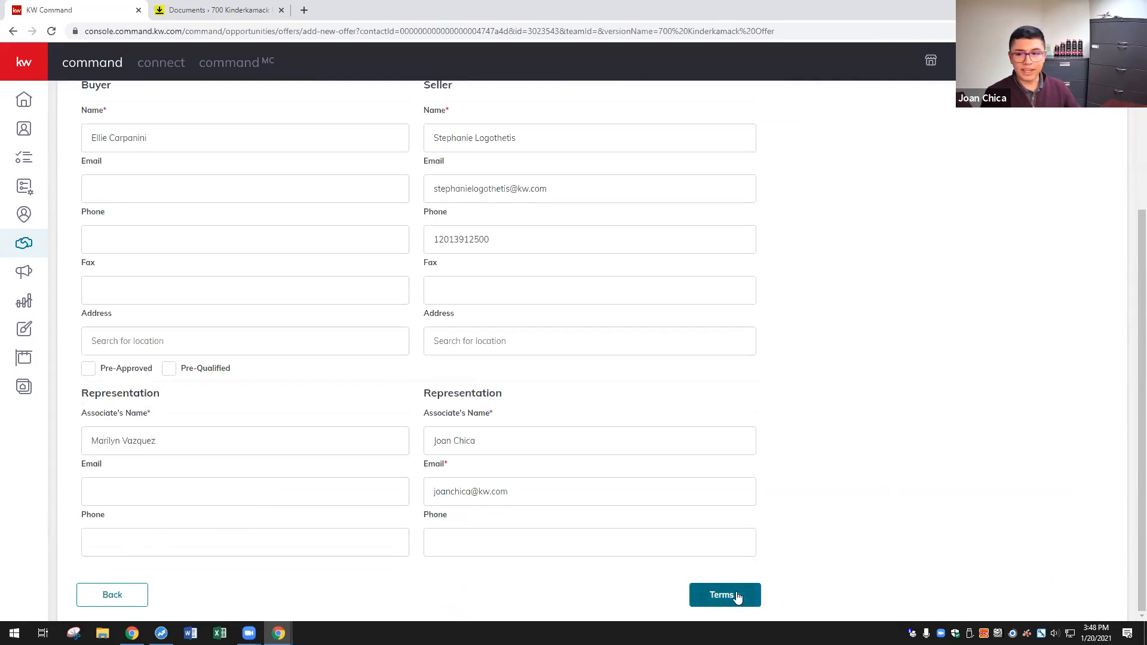
- Enter 28000 cash and a 500000 finance amount on Terms, then continue to Agent Analysis
left_click(737, 596)
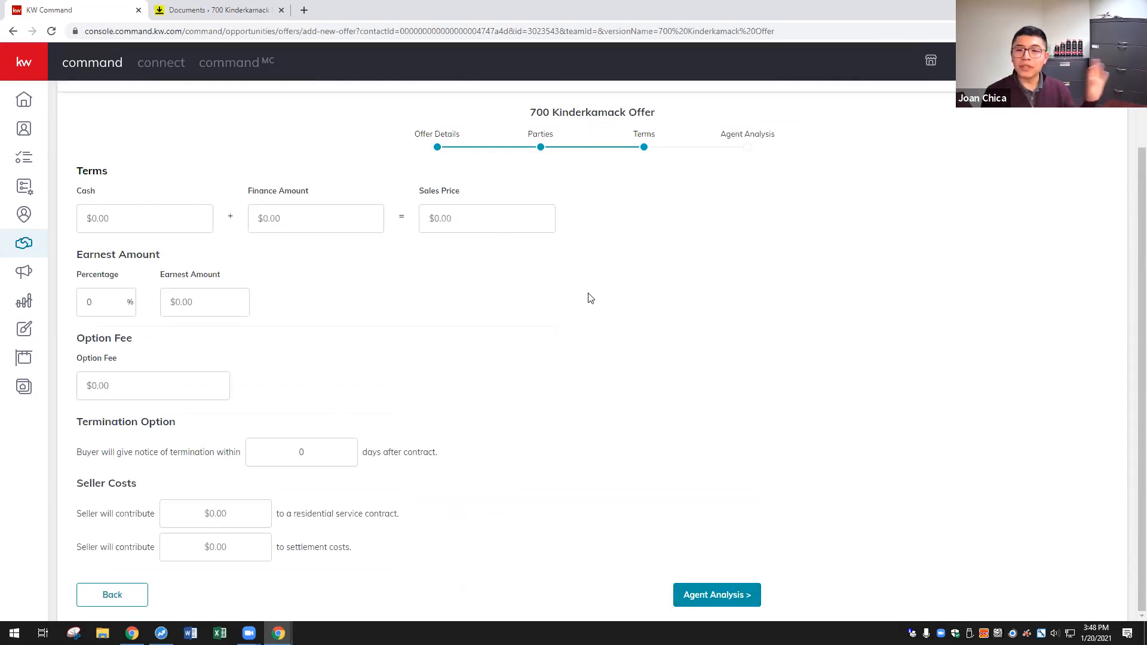
left_click(299, 216)
left_click(153, 215)
left_click(267, 218)
left_click(168, 211)
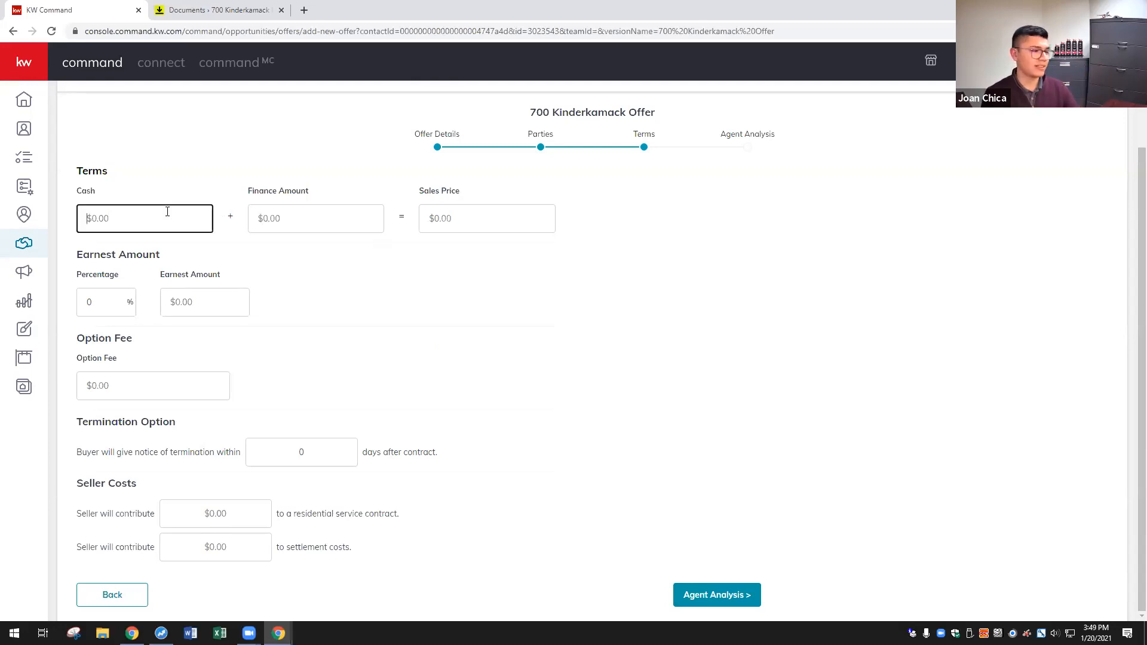
type("28700")
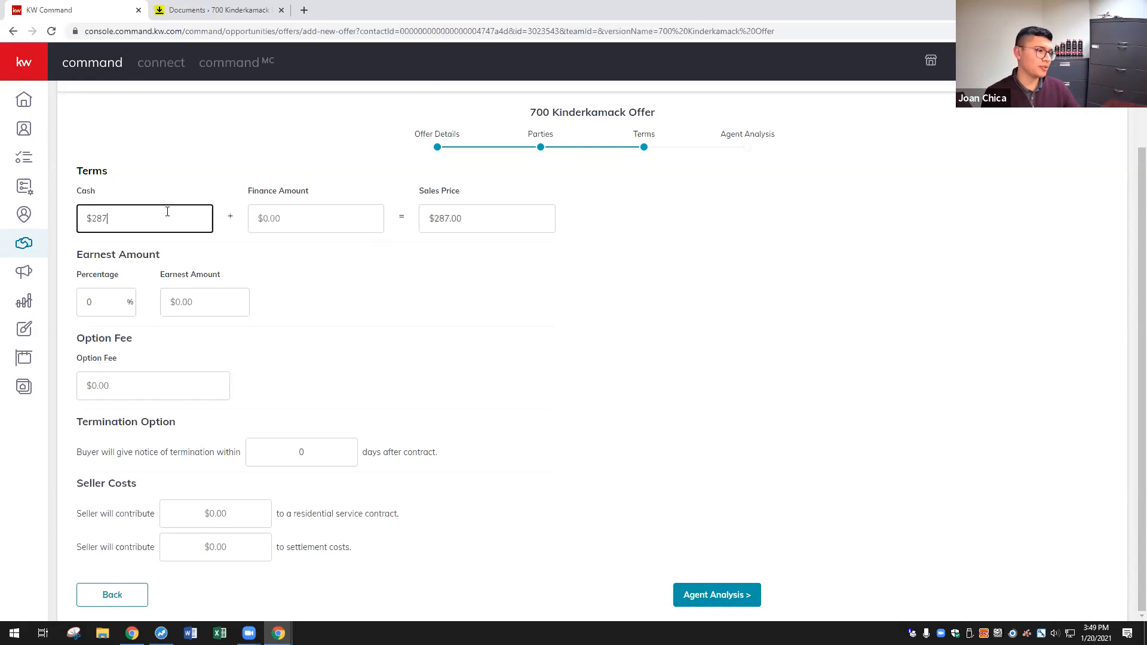
key("BackSpace")
key("BackSpace")
type("00")
key("Tab")
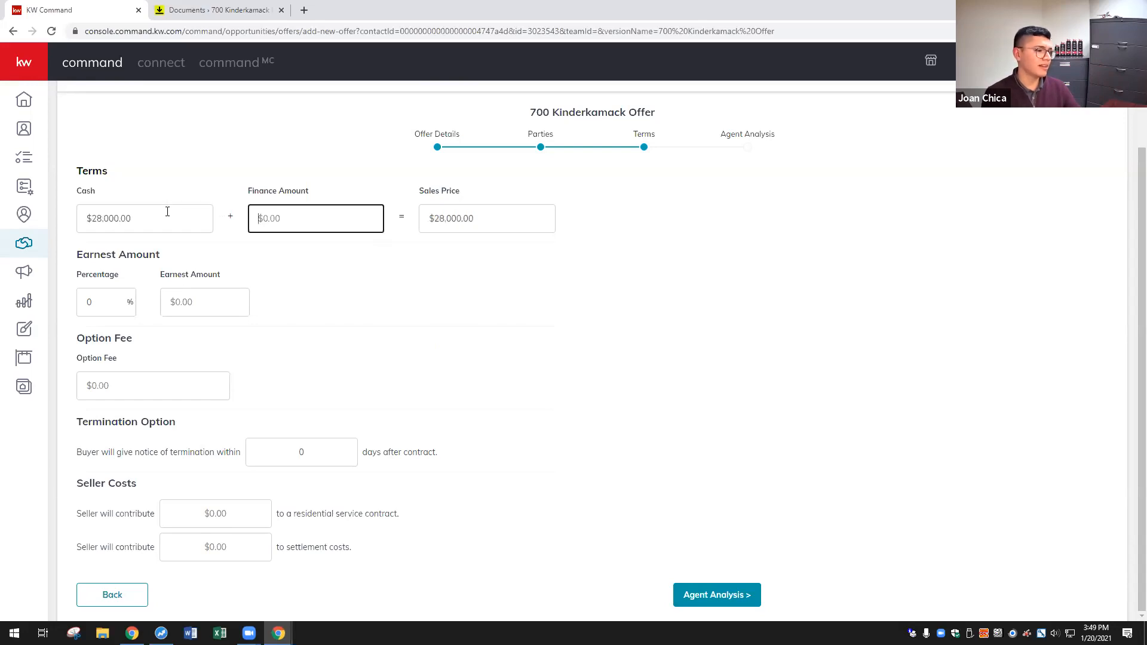
type("5000000")
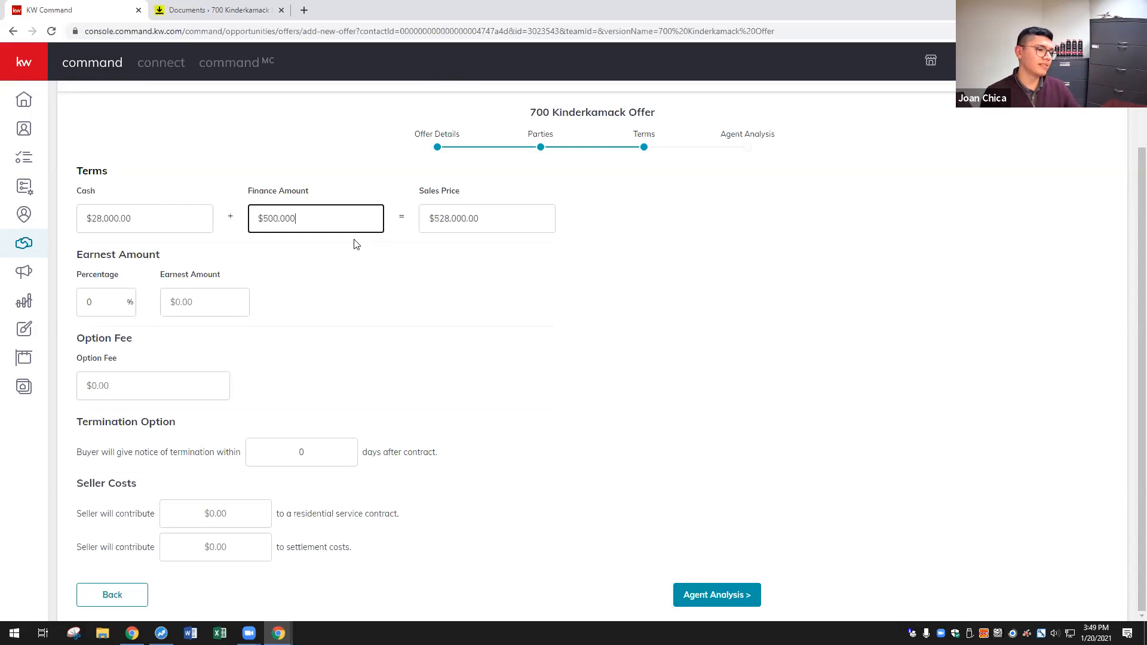
left_click(356, 244)
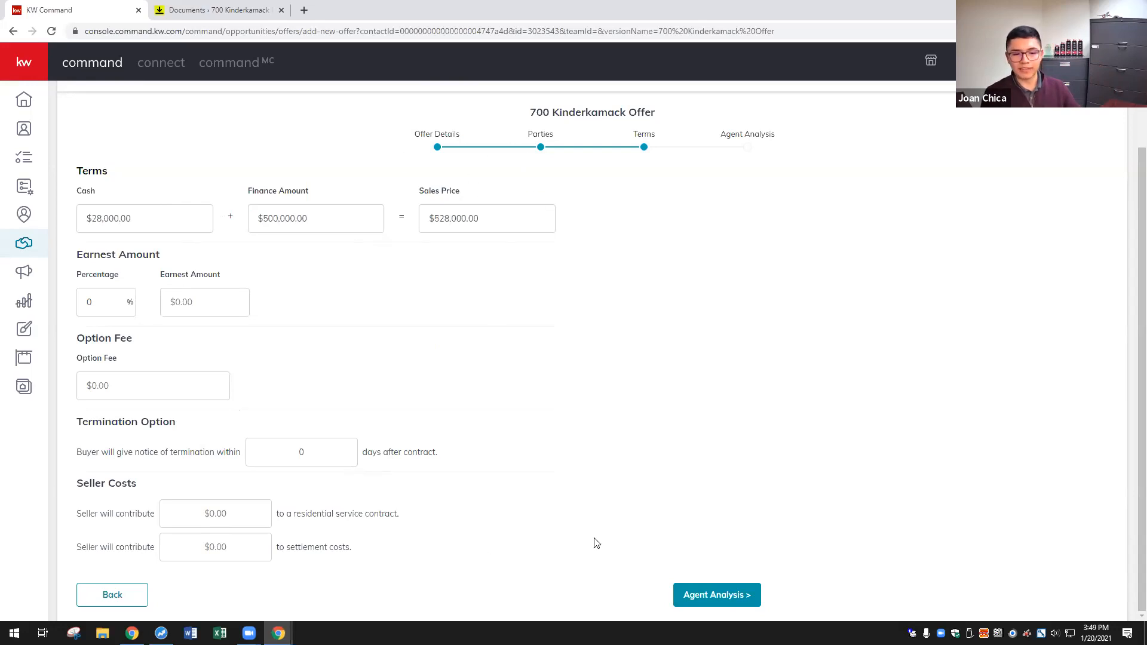
left_click(726, 597)
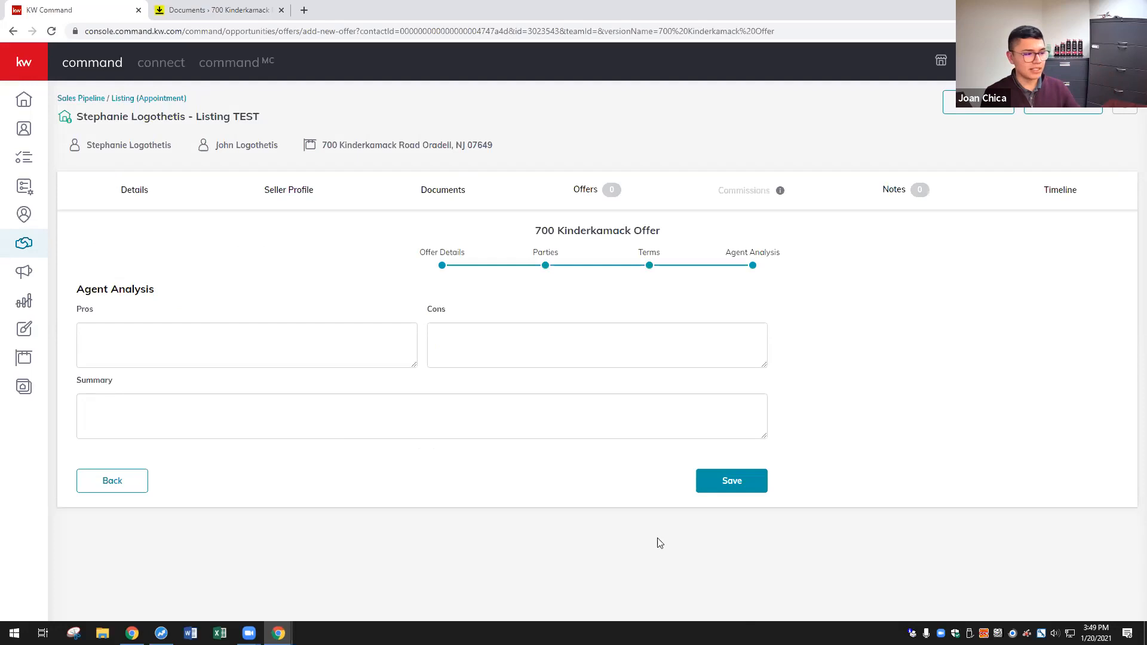
- Save the $528,000 offer from Agent Analysis and mark it Accepted in the Offer Timeline
left_click(320, 328)
left_click(489, 363)
left_click(481, 400)
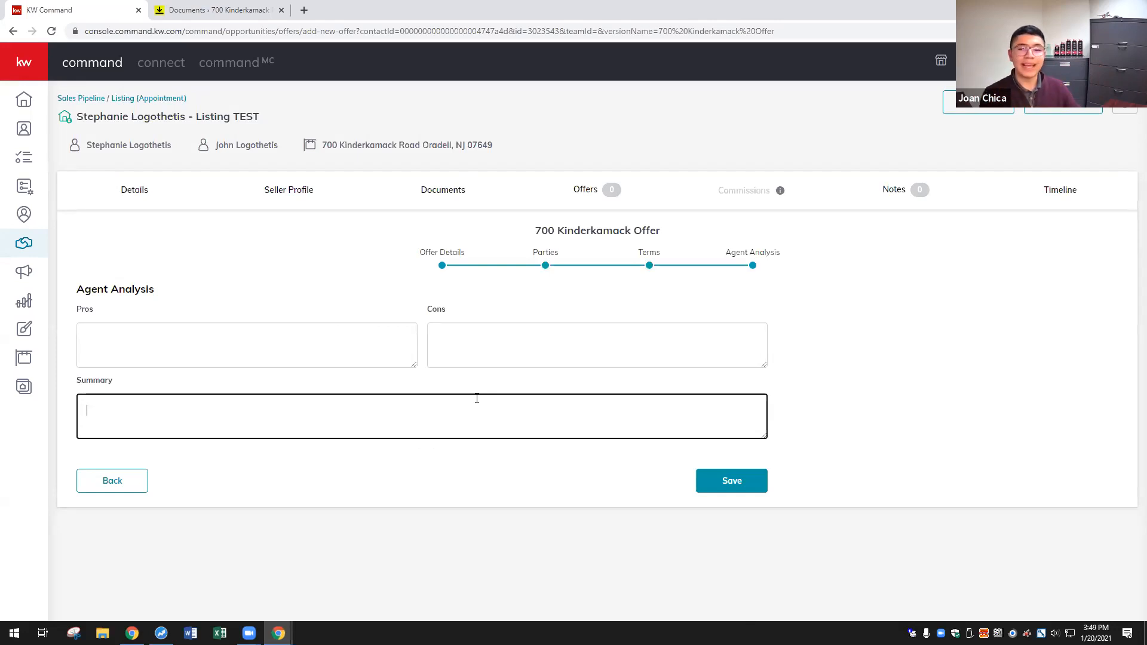
left_click(536, 357)
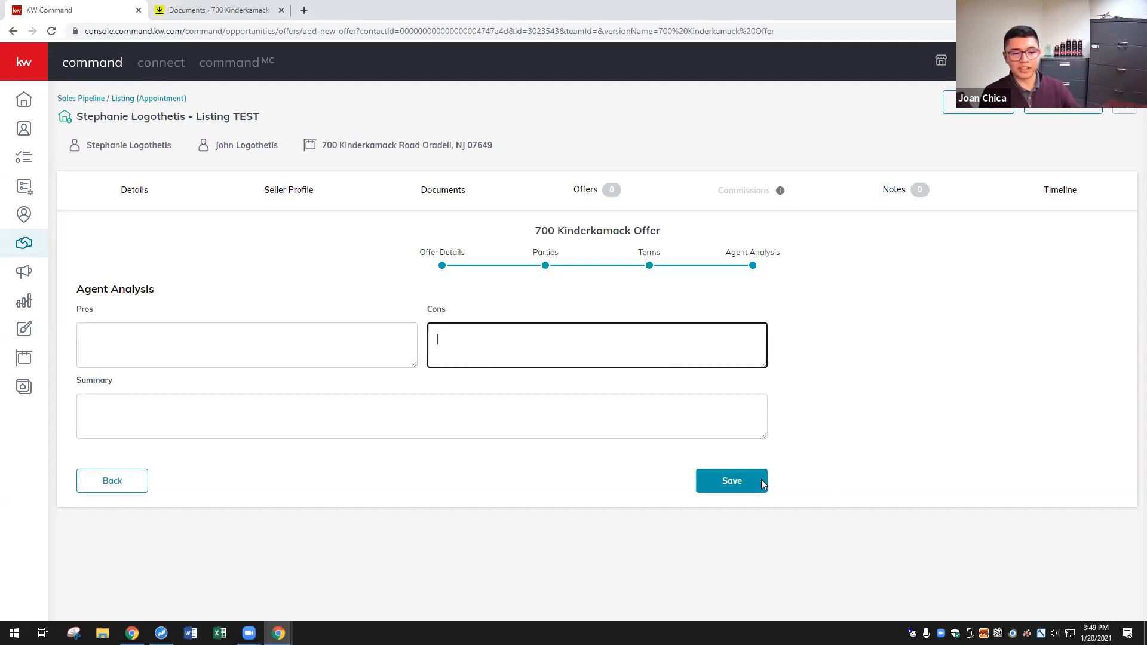
left_click(737, 478)
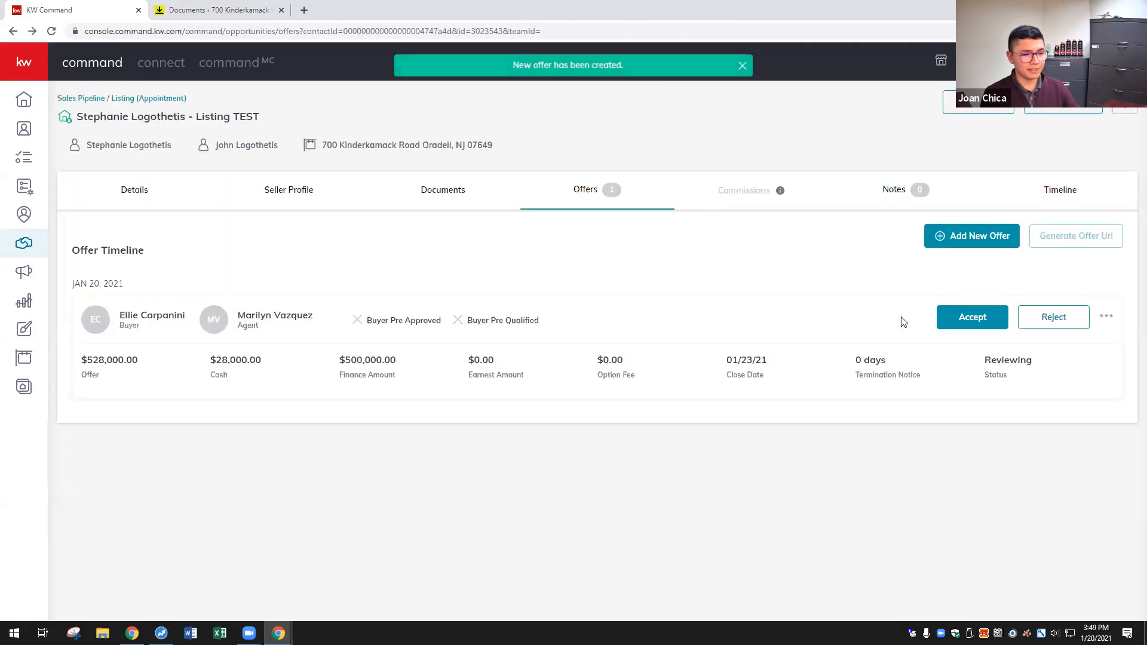
left_click(971, 324)
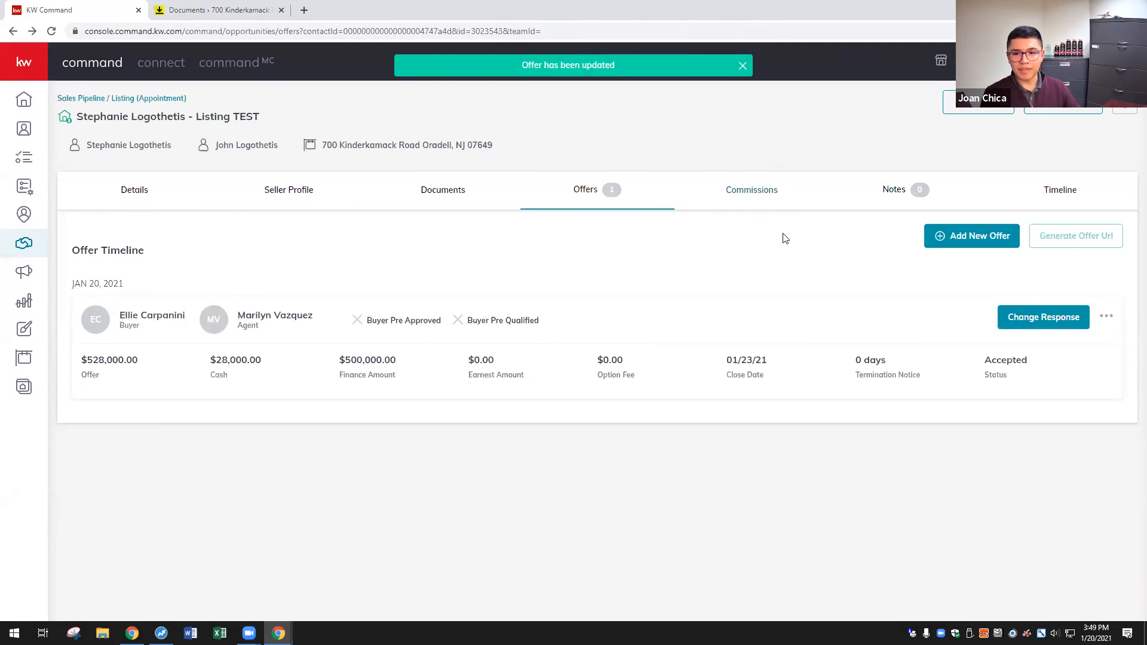
left_click(761, 197)
- Edit the commission's General Information to set Contract Date 1/19/2021 and save the changes
scroll(248, 270, "down", 1)
left_click_drag(117, 276, 59, 285)
left_click(134, 281)
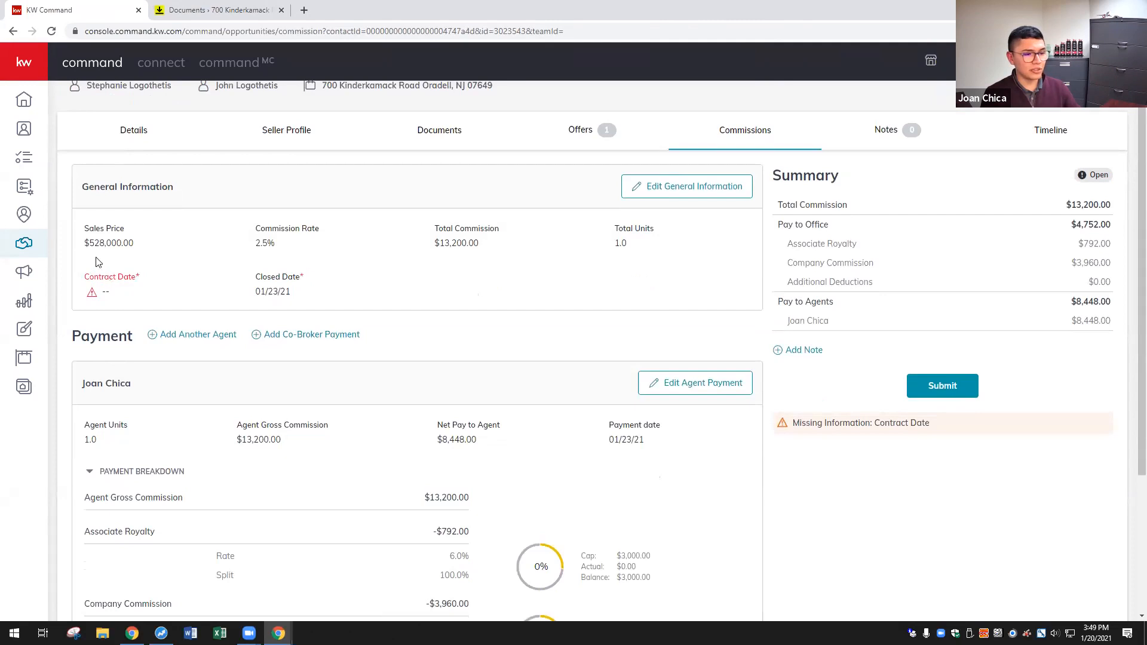
left_click(684, 189)
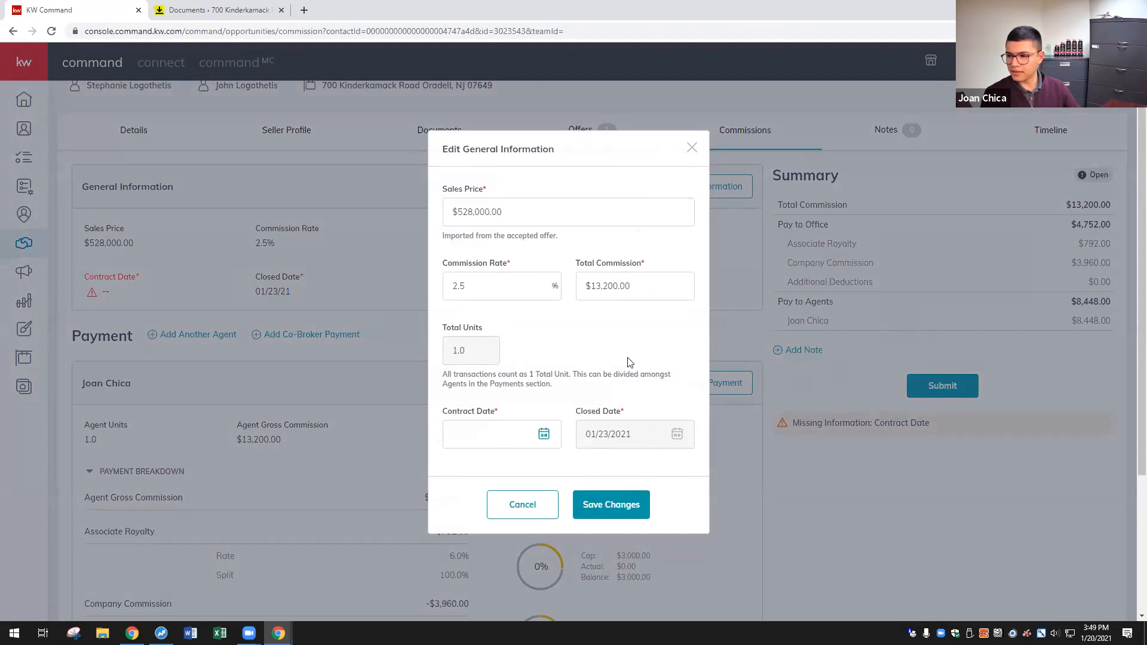
left_click(506, 445)
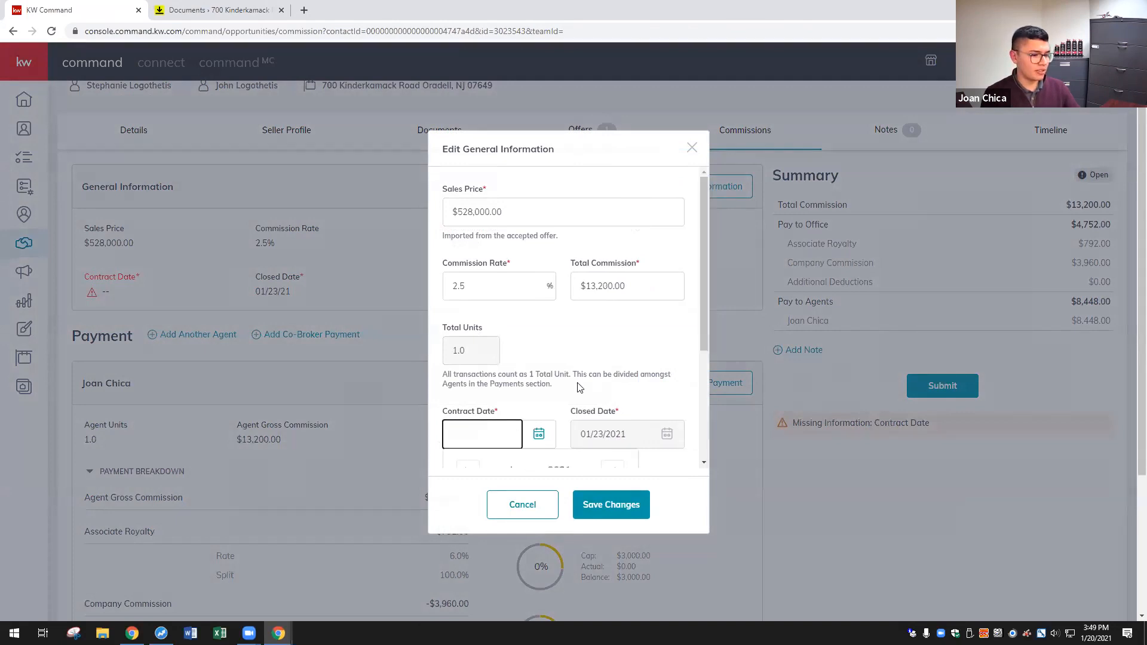
scroll(564, 407, "down", 1)
left_click(517, 404)
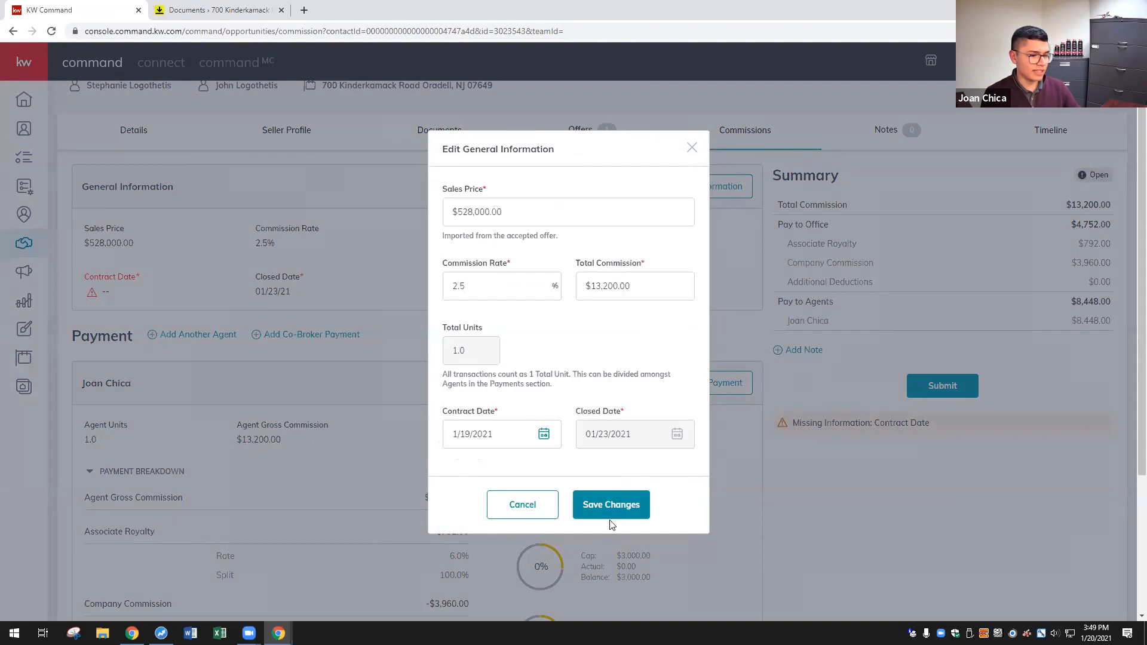
left_click(606, 501)
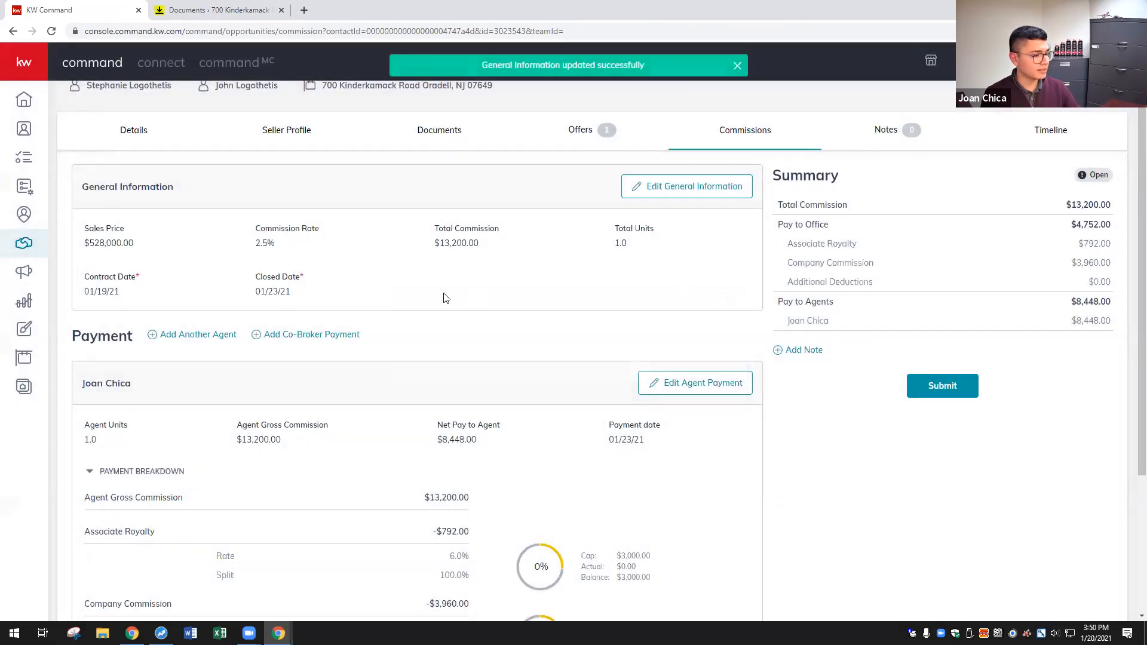
scroll(443, 297, "down", 2)
scroll(281, 185, "down", 1)
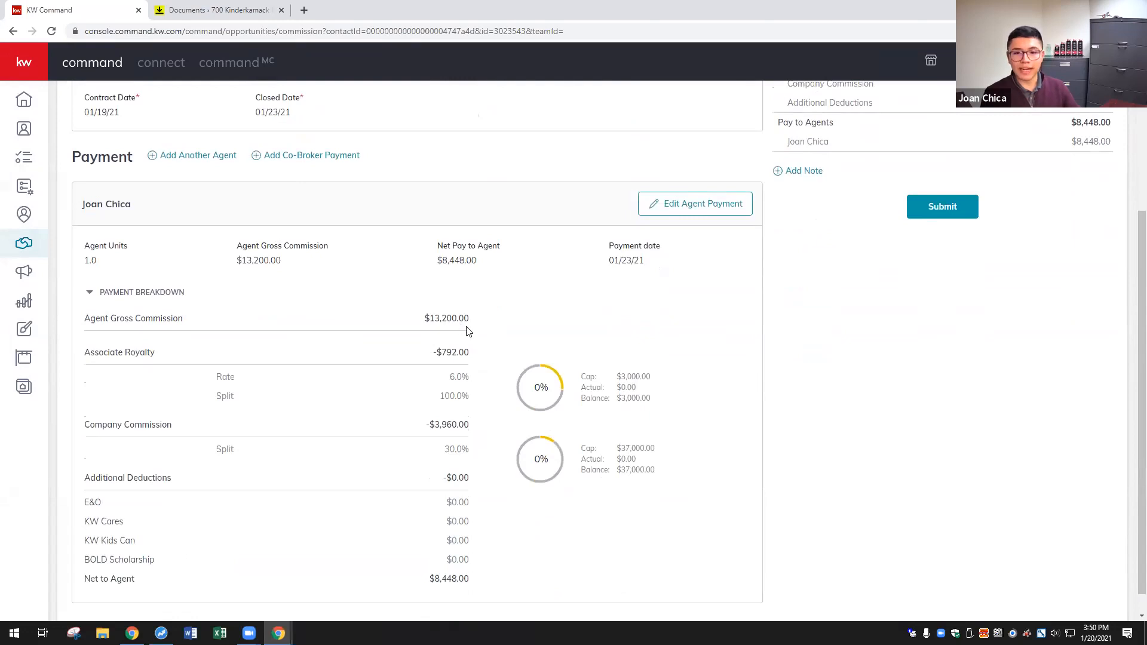
- Add the co-agent to the commission payment at .5 units, calculate the commission and save
left_click(200, 156)
left_click(524, 133)
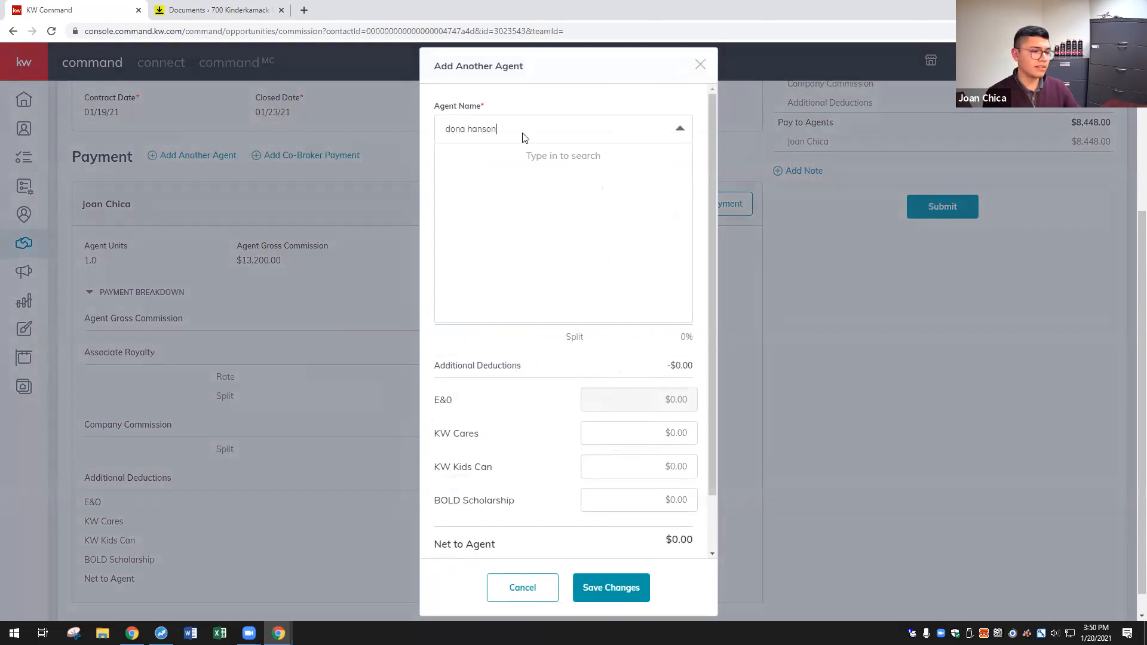
key("ctrl+a")
type("hanson")
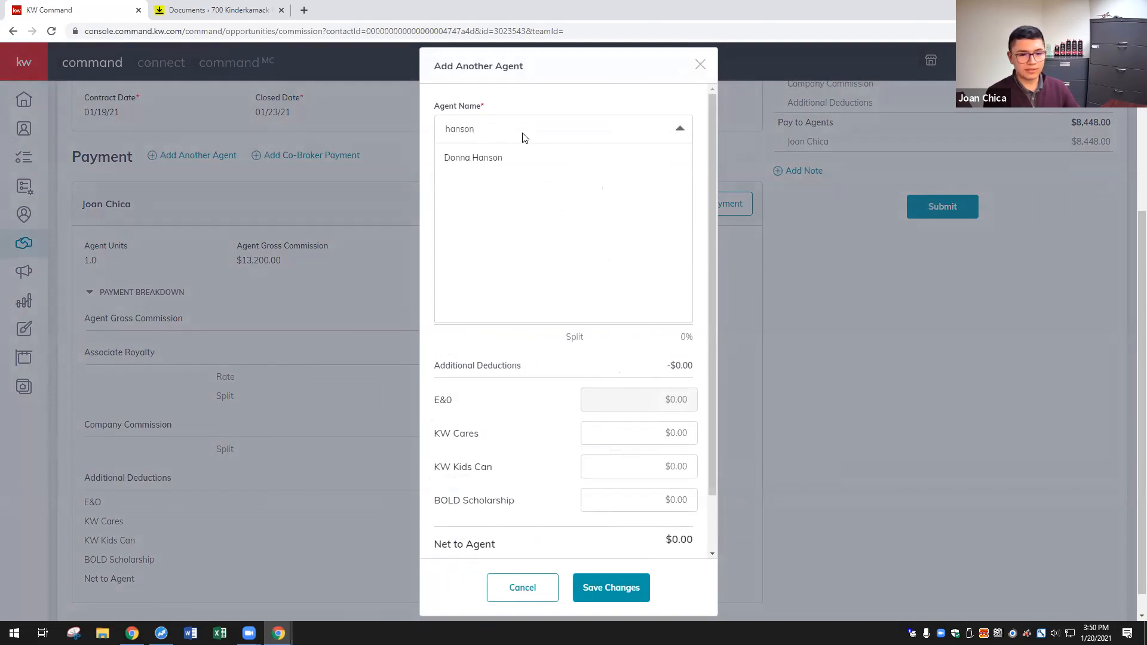
left_click(514, 133)
left_click(514, 132)
type("hanson")
left_click(502, 158)
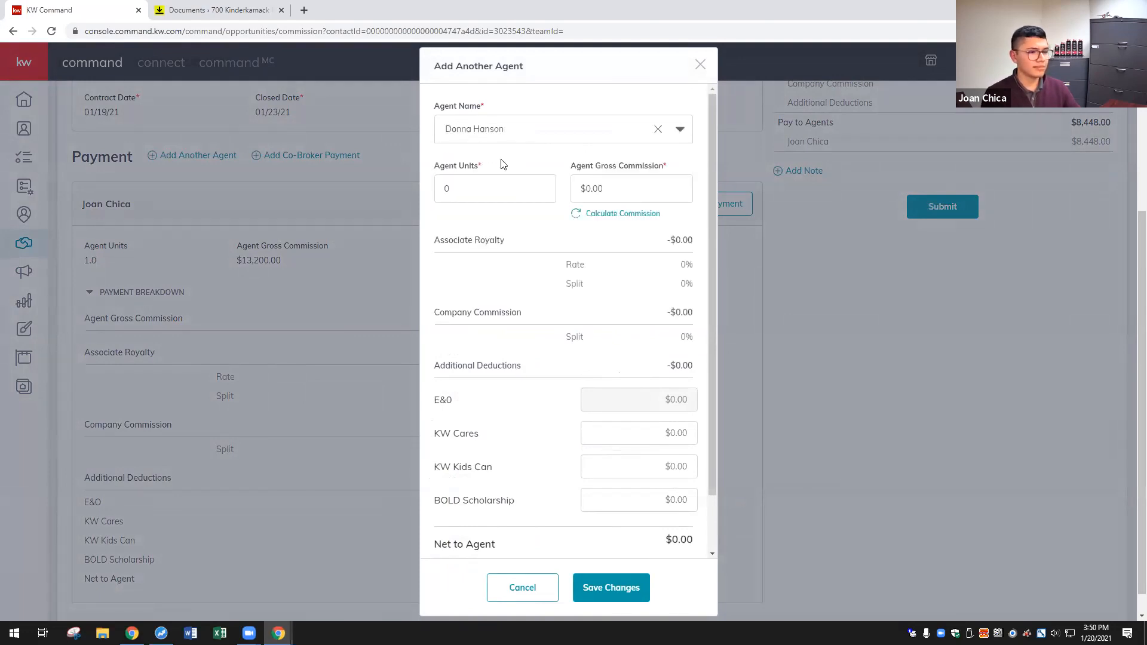
left_click(460, 185)
type(".5")
key("Tab")
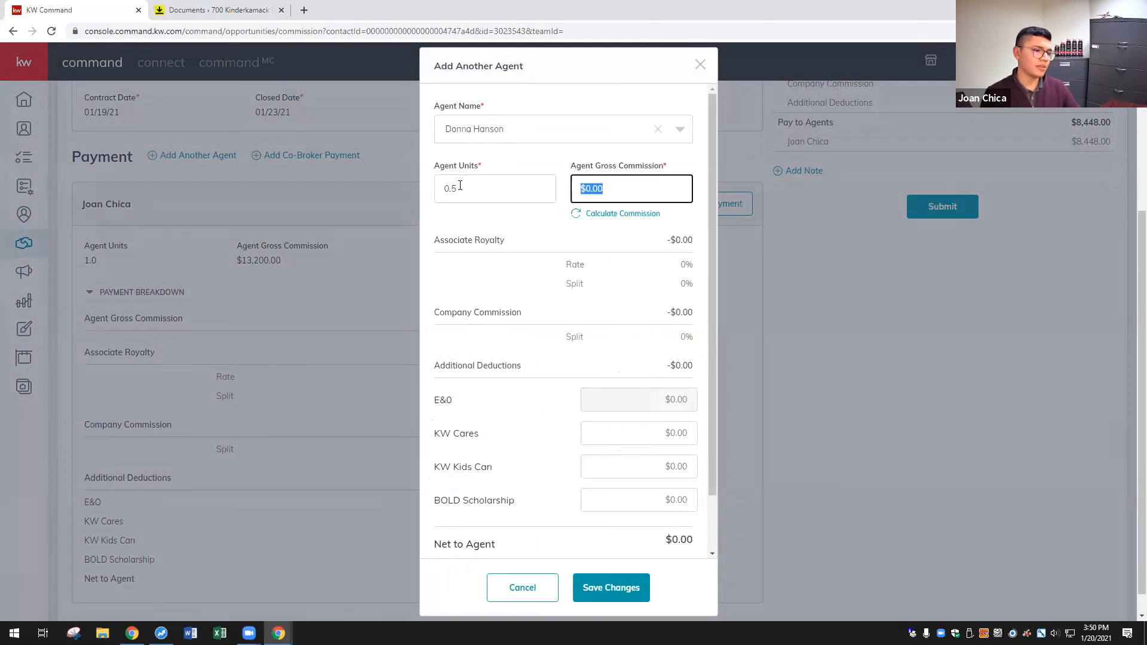
left_click(615, 214)
left_click(614, 590)
- Change the first agent's payment to .5 units, recalculate the commission and save
left_click(655, 206)
left_click(472, 188)
key("BackSpace")
type(".5")
key("Tab")
left_click(621, 214)
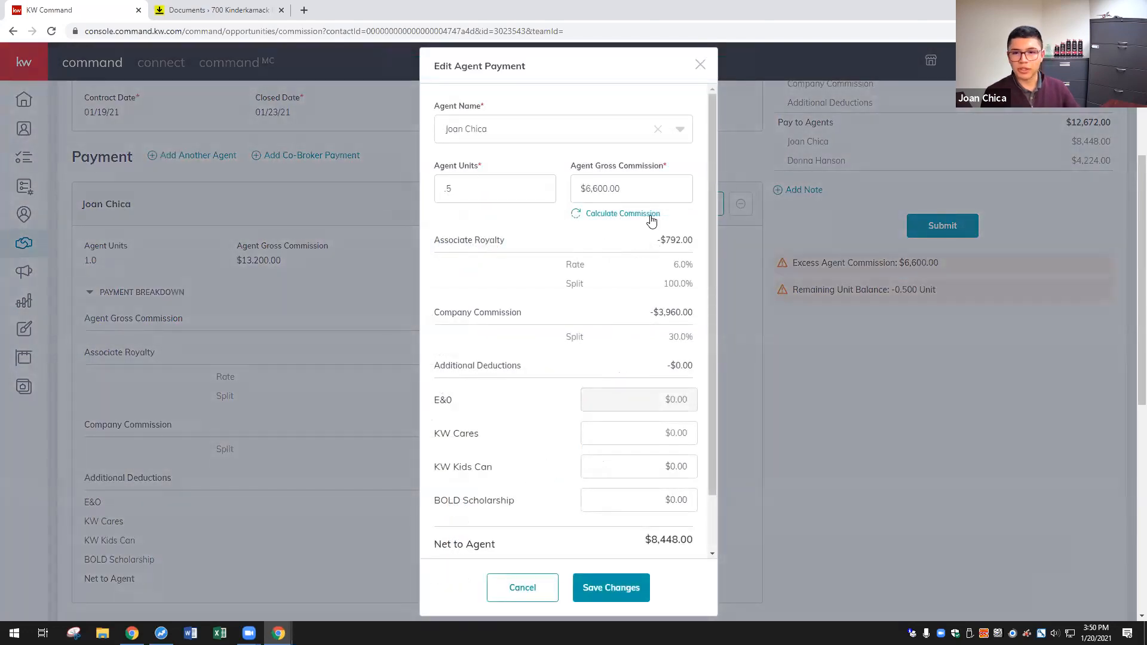
left_click(623, 588)
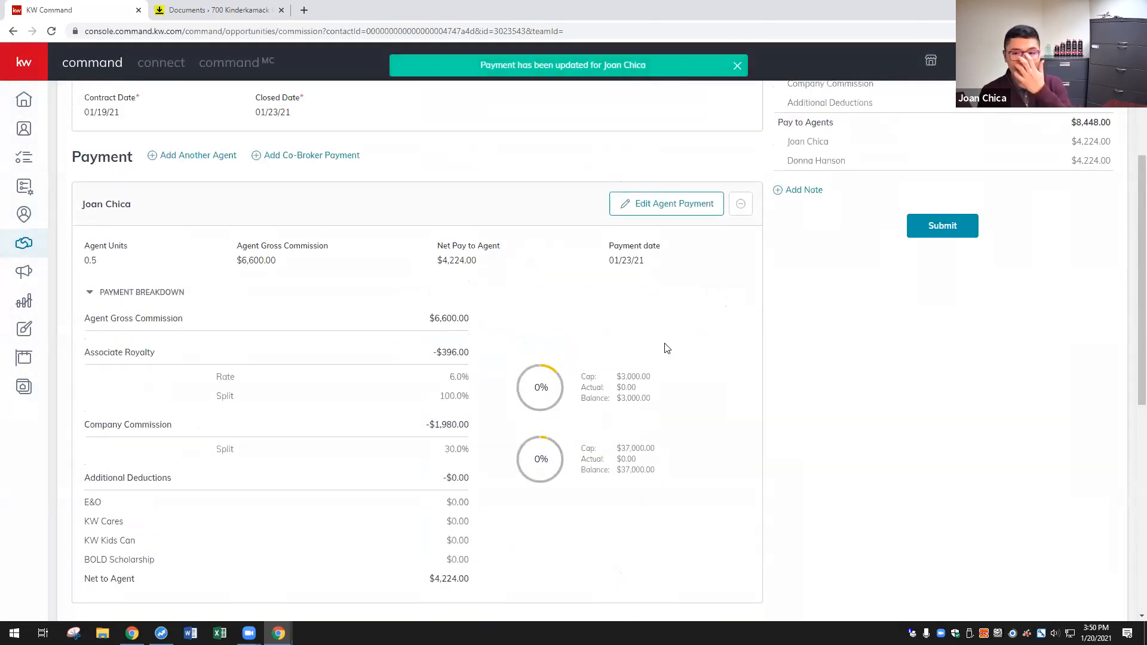
- Add an Outside Referral item at 25% to the first agent's payment
left_click(671, 214)
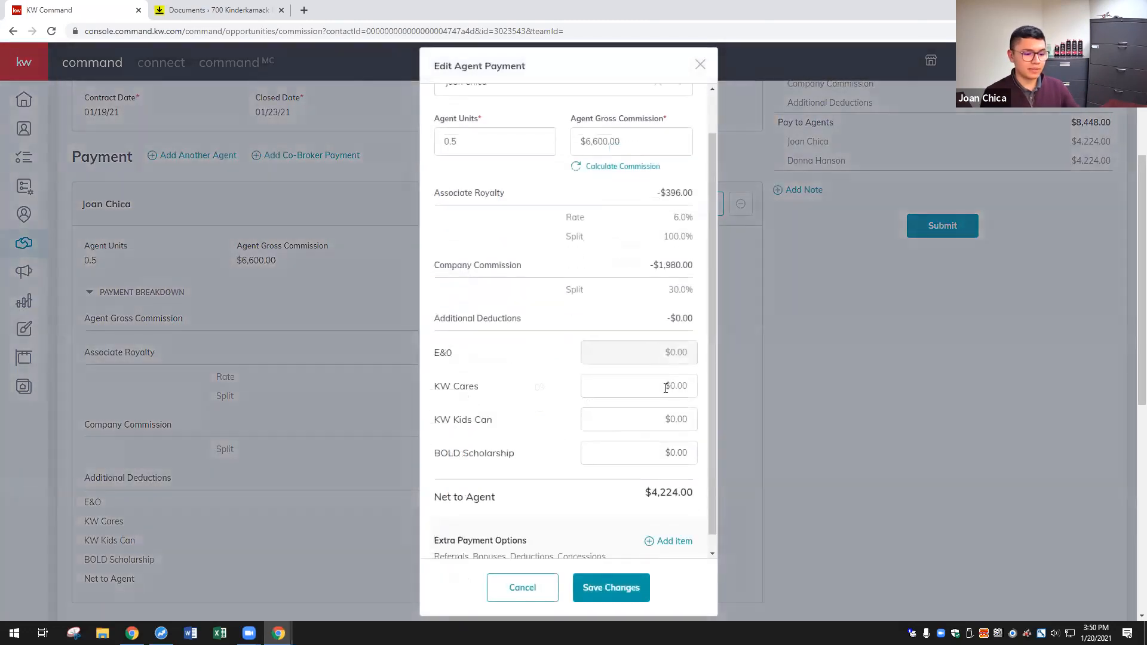
scroll(666, 388, "down", 1)
left_click(670, 525)
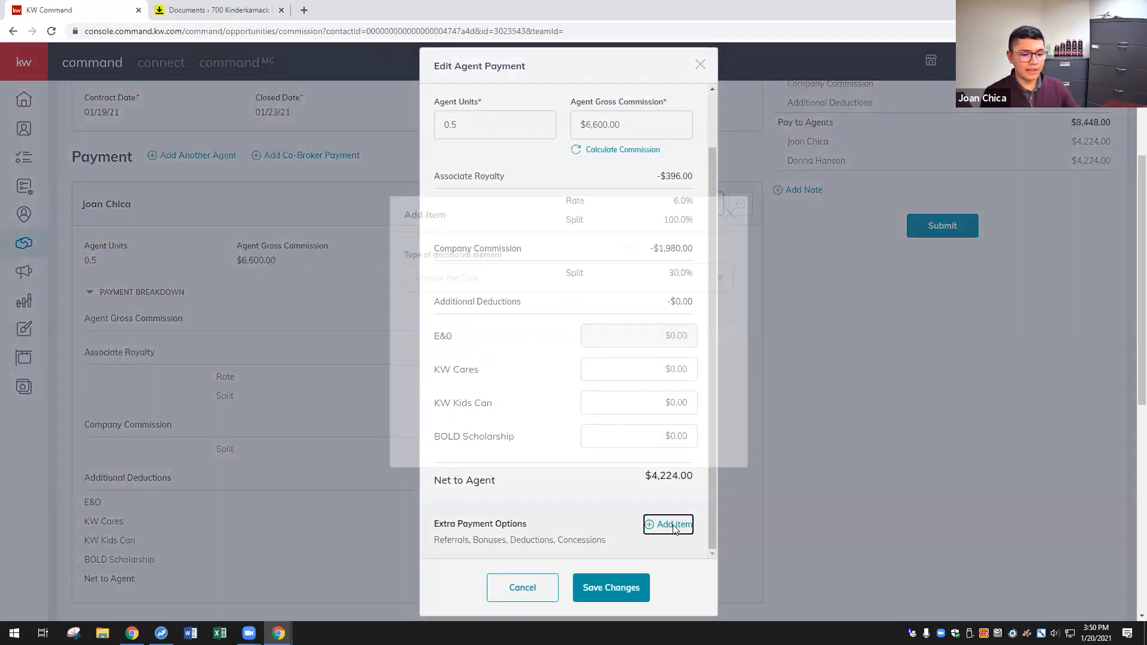
left_click(540, 278)
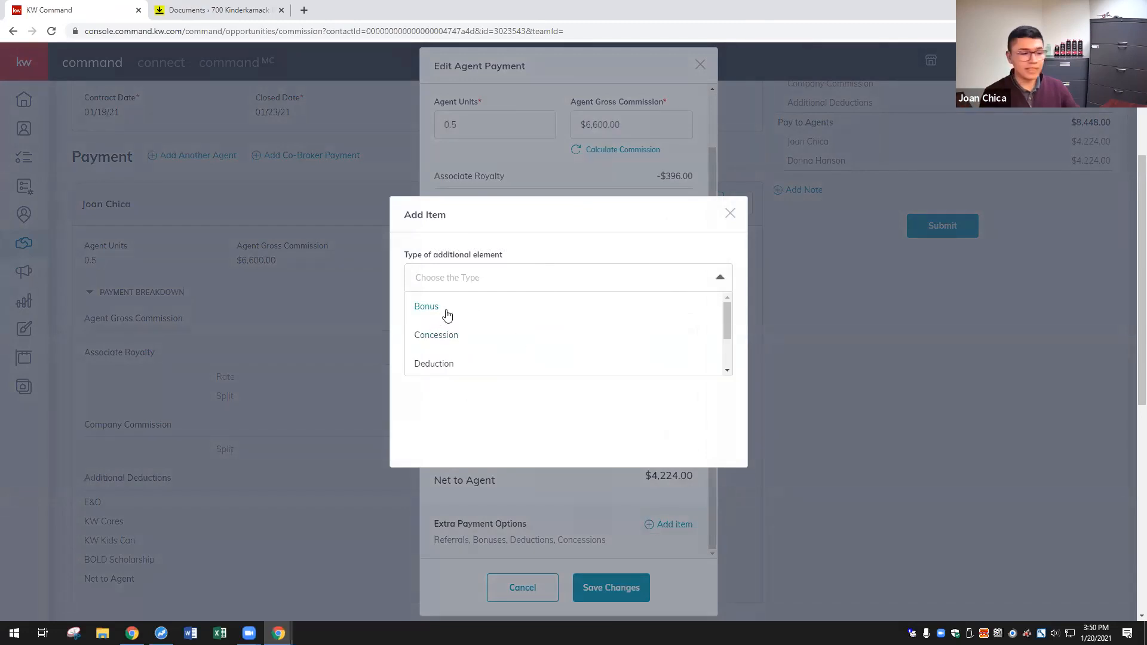
scroll(454, 322, "down", 2)
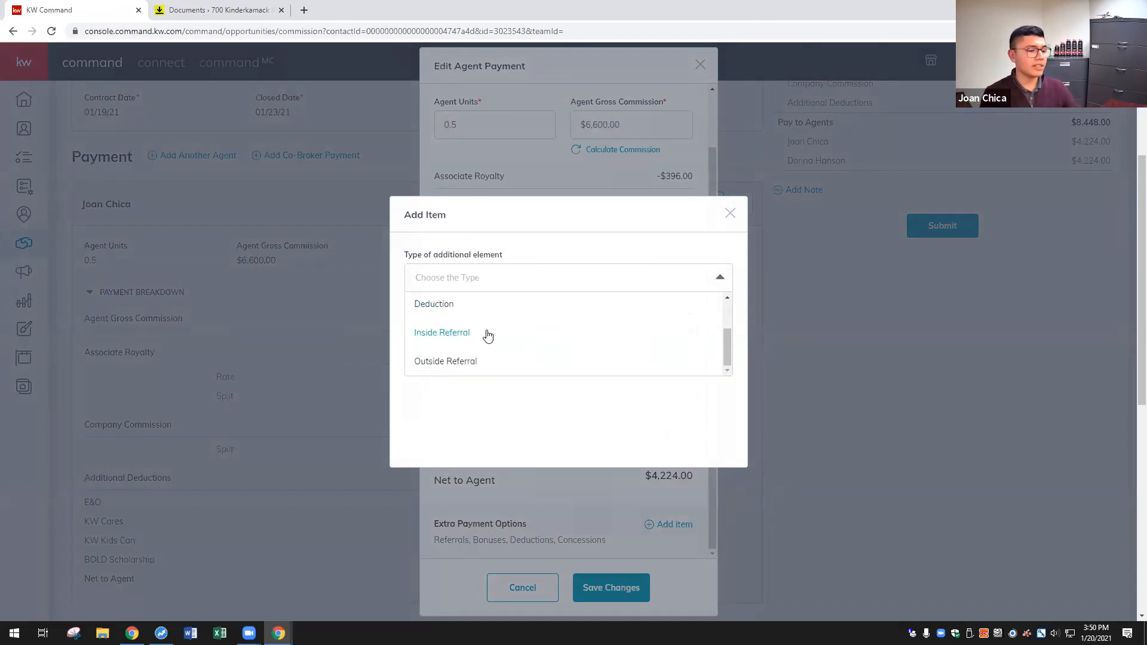
left_click(462, 366)
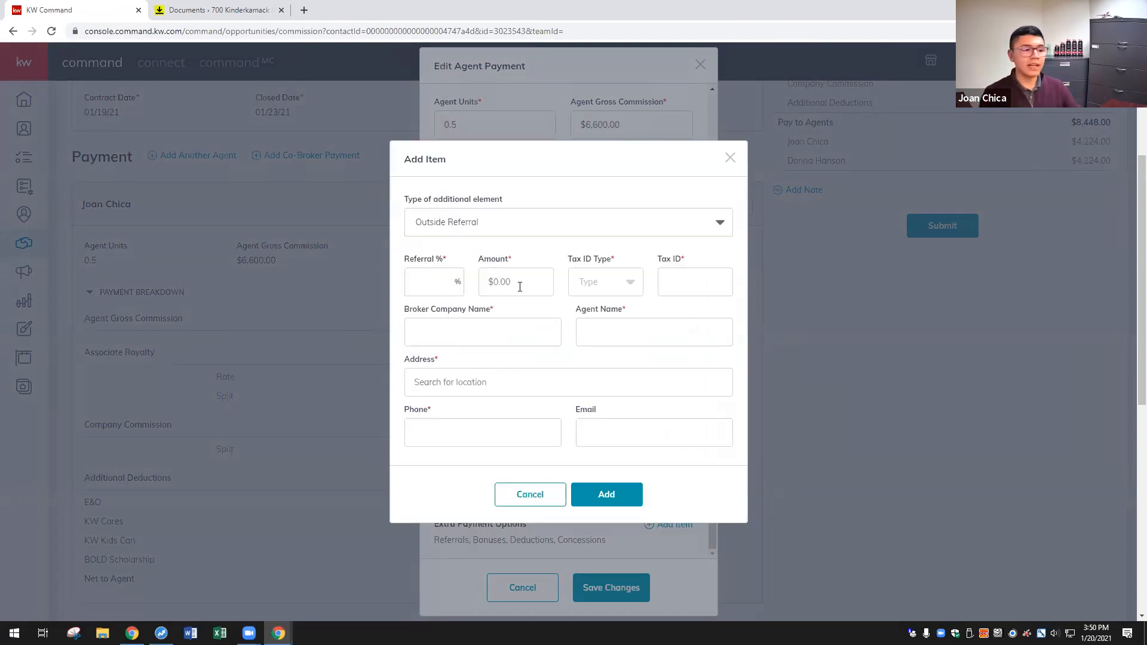
left_click(446, 275)
type("25")
key("Tab")
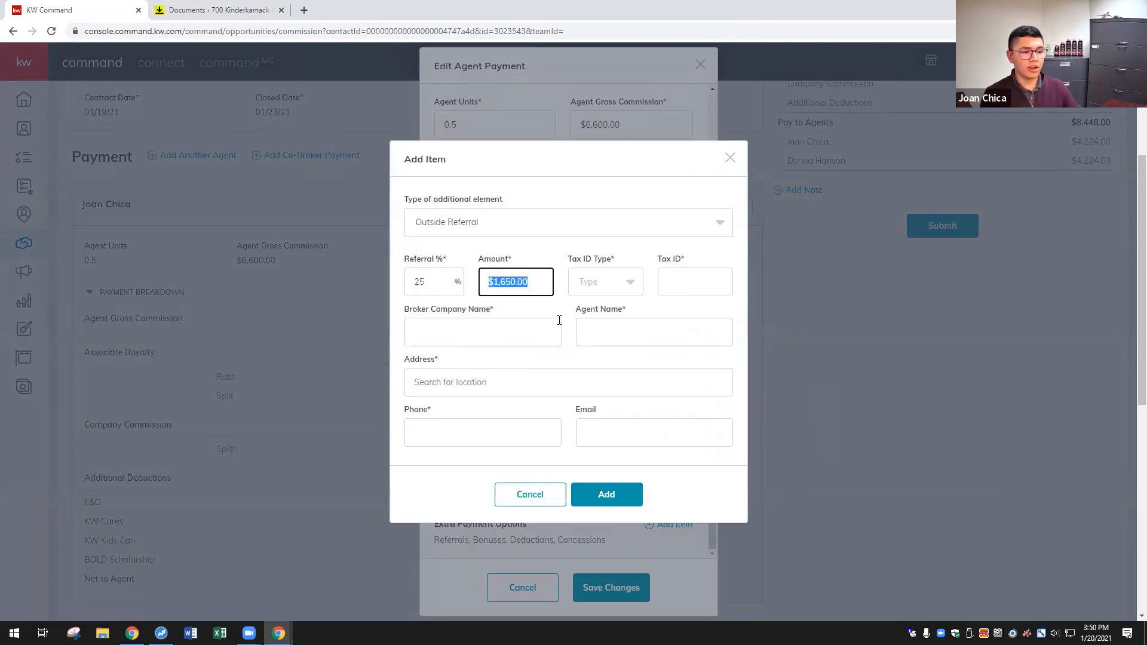
- Set the referral's tax ID type to EIN and fill the tax ID, 'Outside Referral Company' broker and the agent name
left_click(614, 272)
left_click(594, 349)
left_click(690, 280)
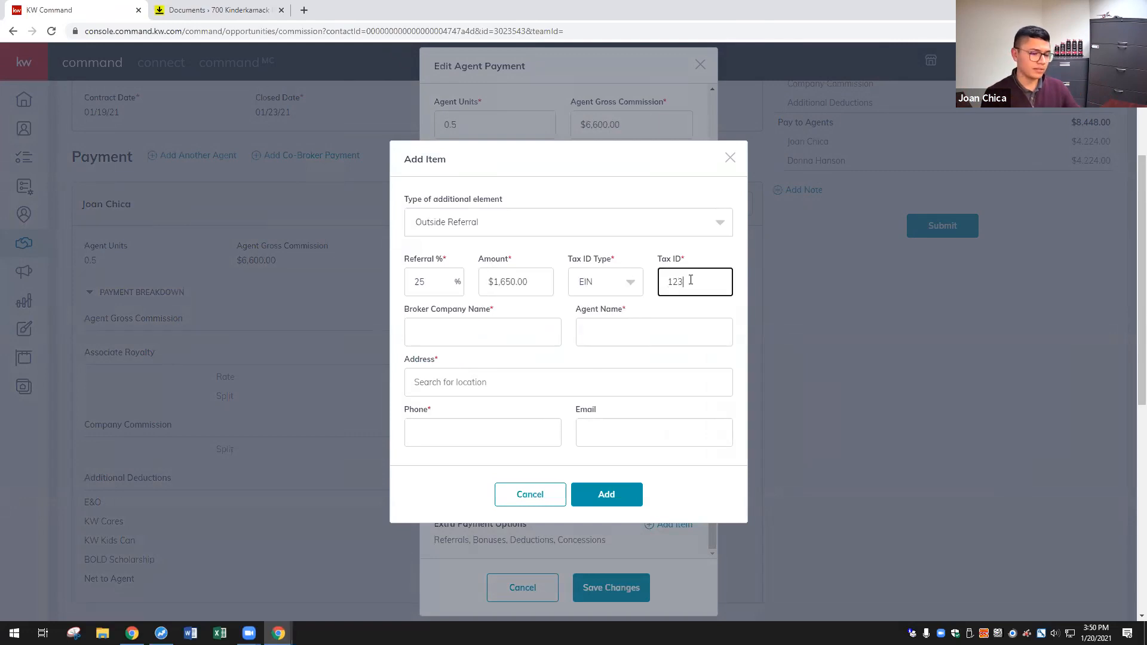
left_click(530, 327)
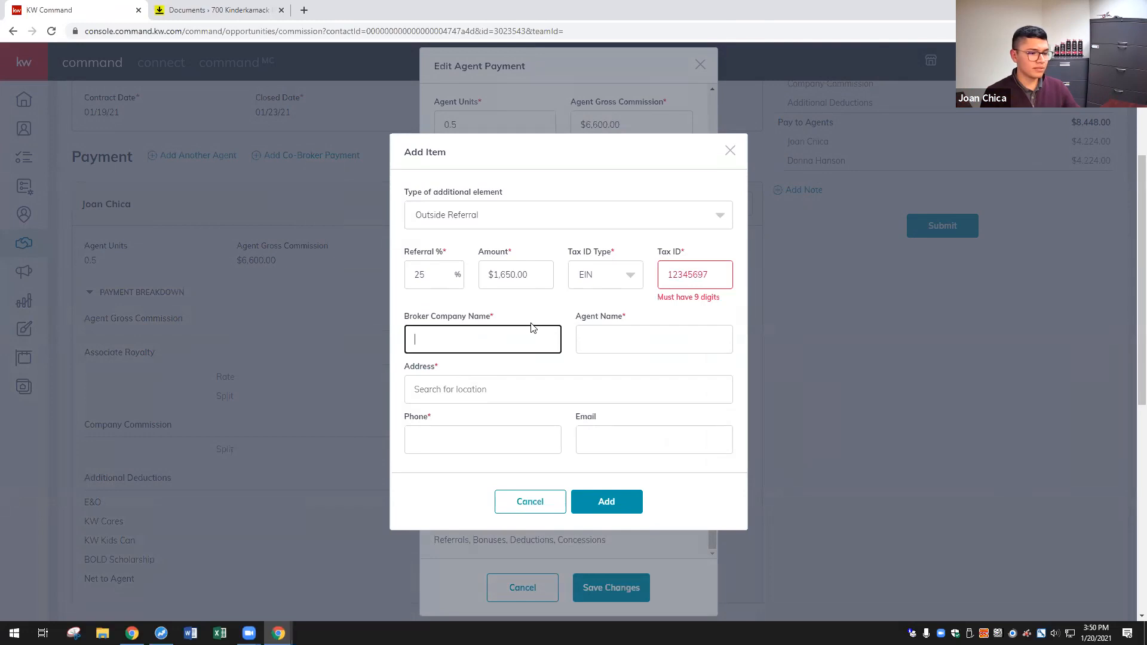
left_click(708, 275)
type("0")
left_click(530, 339)
type("O")
key("Caps_Lock")
type("utside Referral CO")
key("Caps_Lock")
type("mpan")
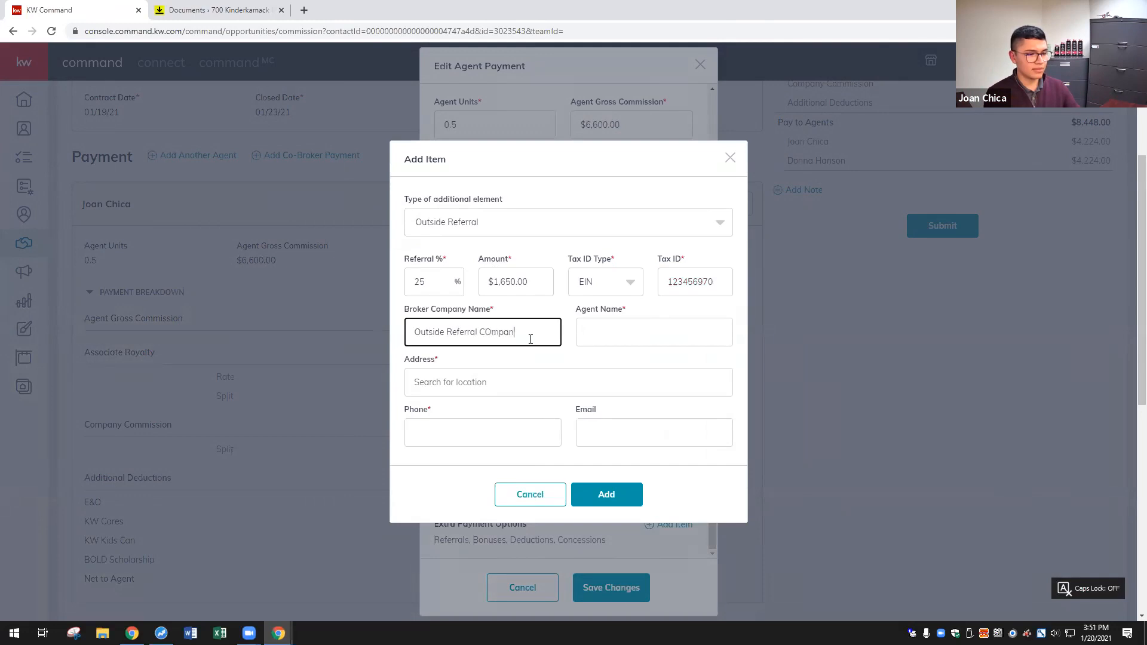
key("BackSpace")
type("ompany")
key("Tab")
type("Referral Agent")
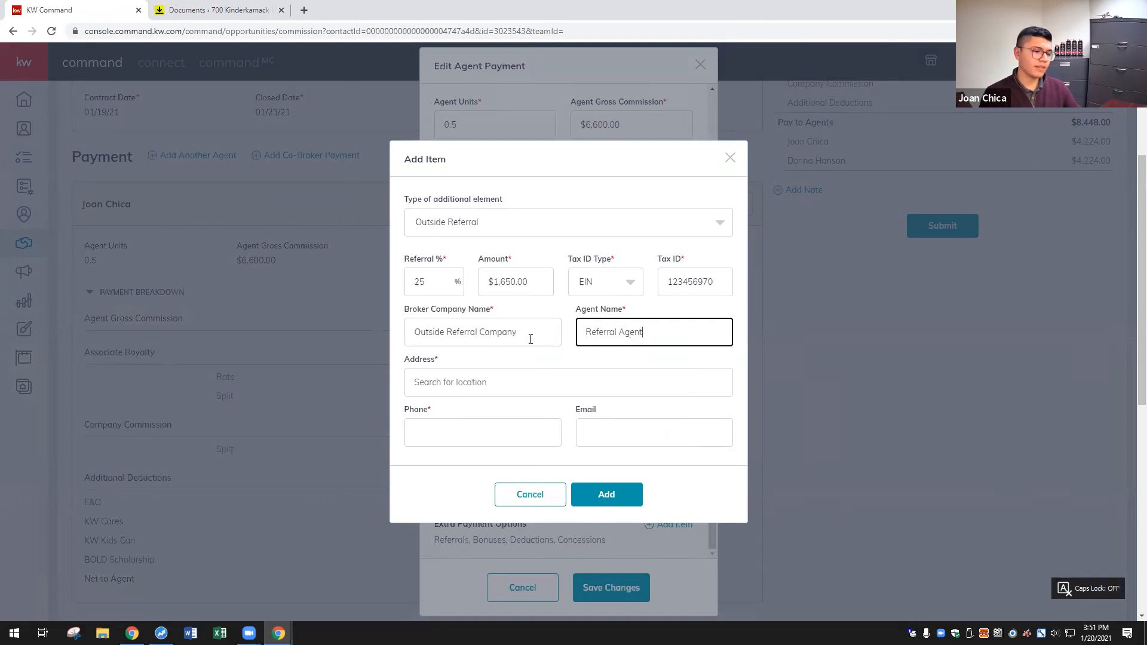
- Fill in the referral's street address and phone number, add the referral, and save the payment
left_click(499, 390)
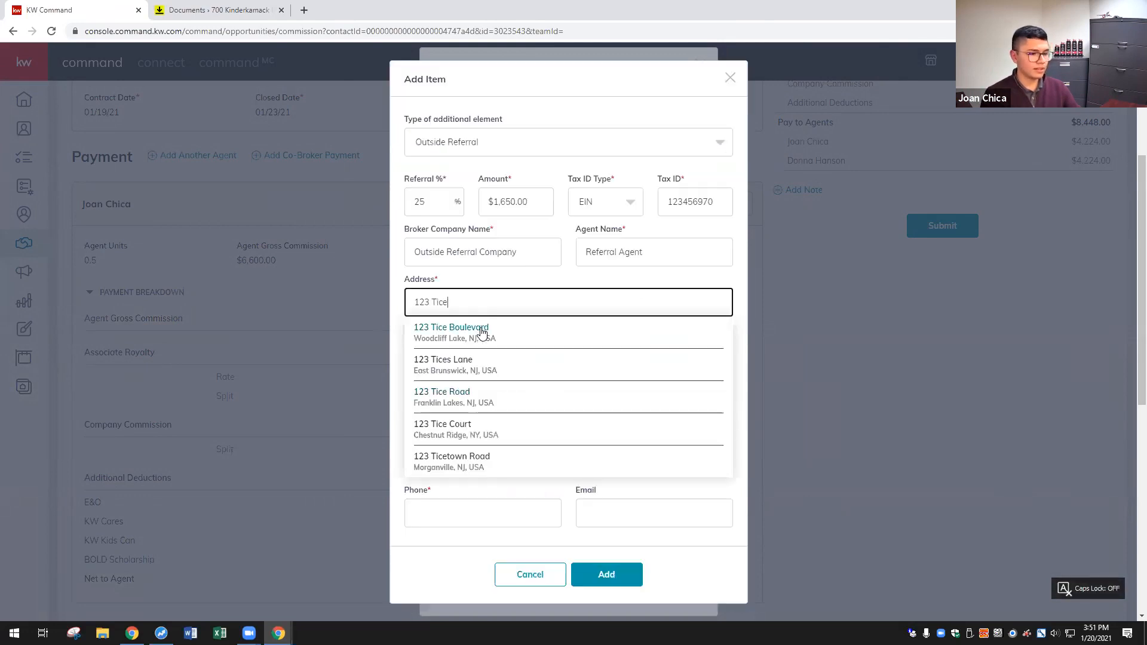
left_click(483, 332)
left_click(509, 441)
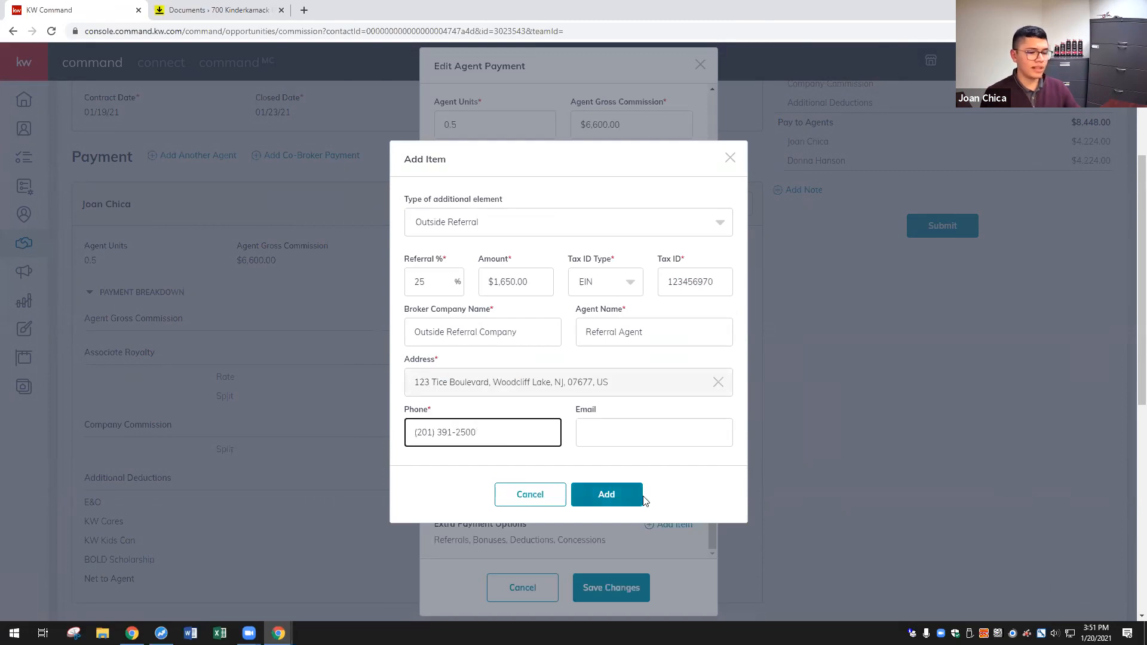
left_click(603, 494)
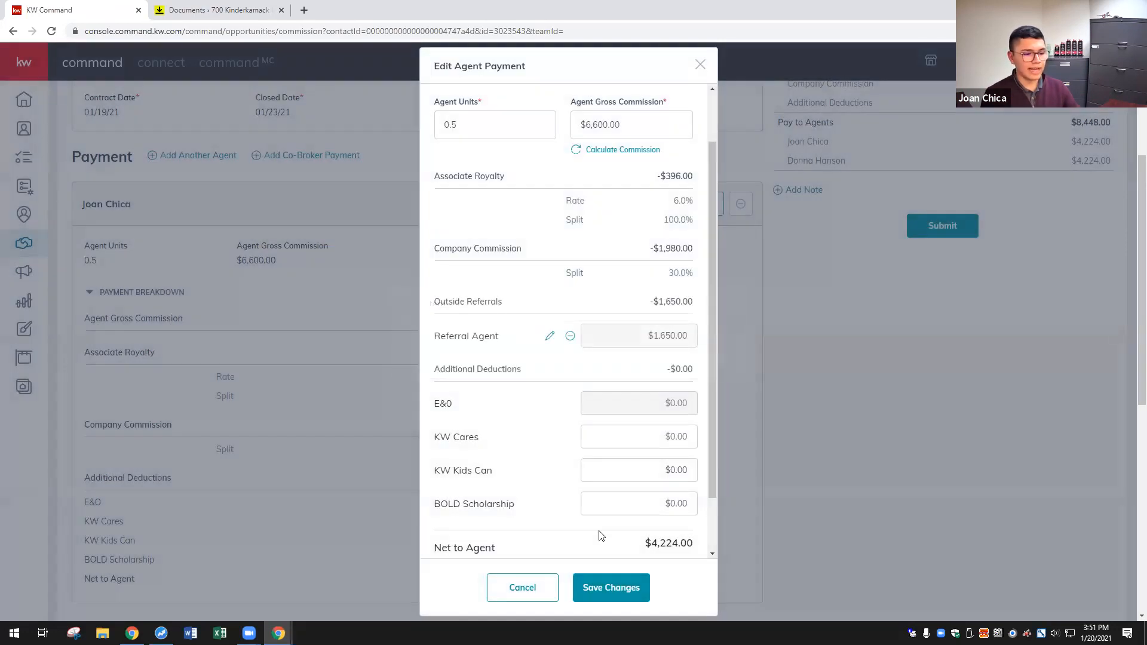
left_click(607, 580)
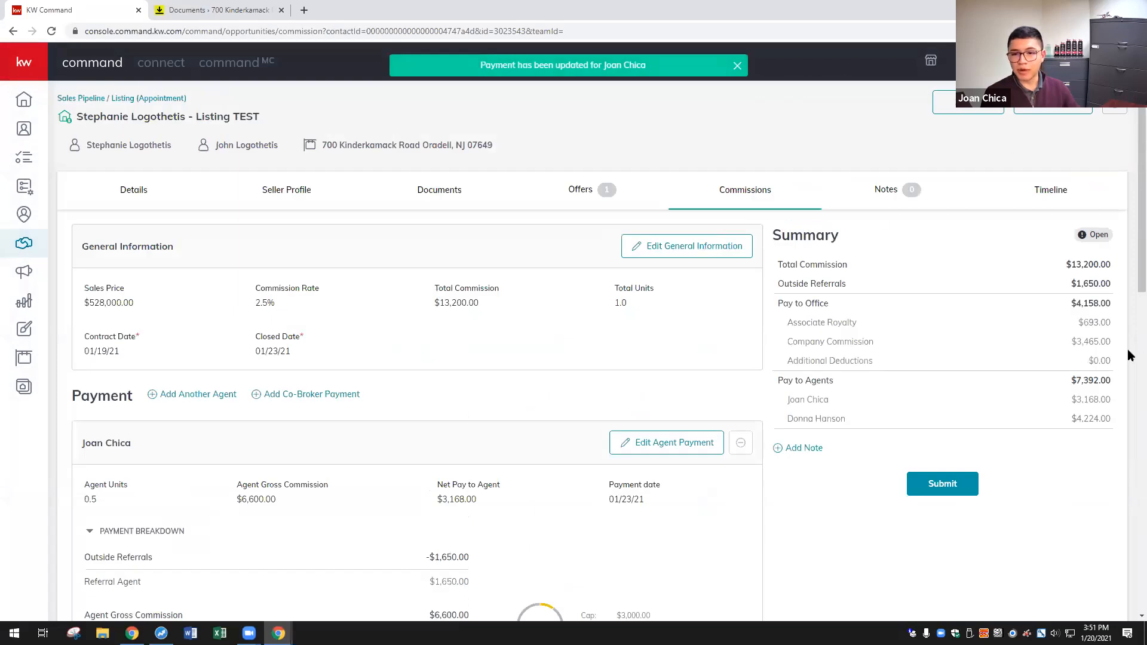
- Review the commission summary: total paid to agents, each agent's net pay, and the $1,650.00 outside referral
left_click_drag(807, 266, 971, 286)
left_click(1017, 338)
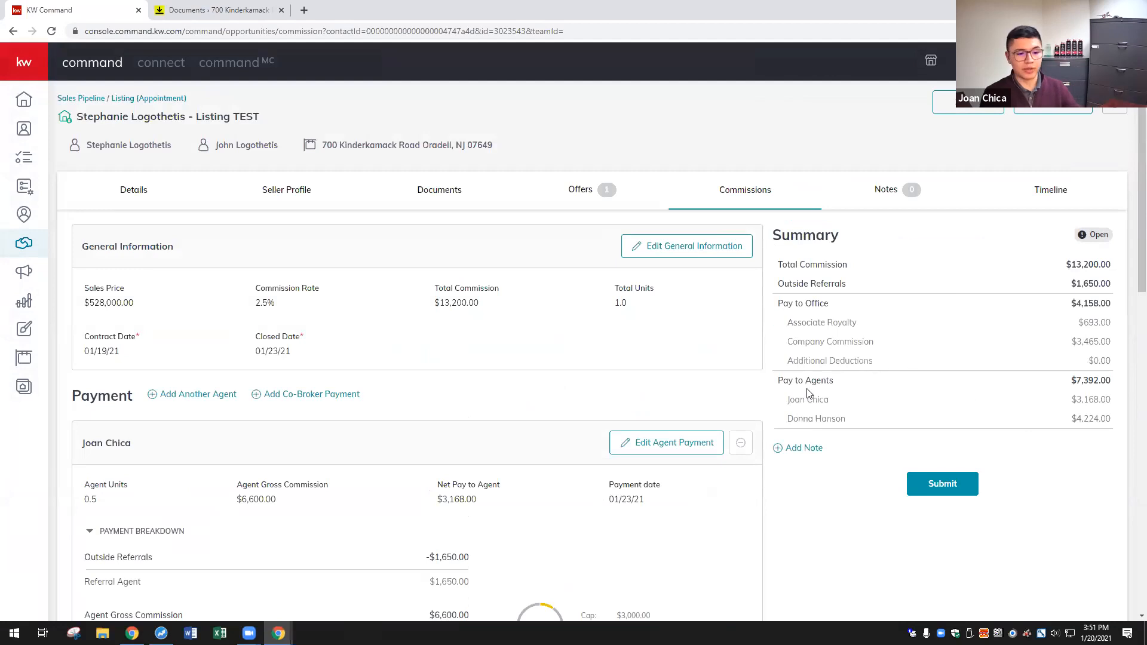
left_click_drag(795, 398, 841, 411)
left_click_drag(1111, 400, 1061, 422)
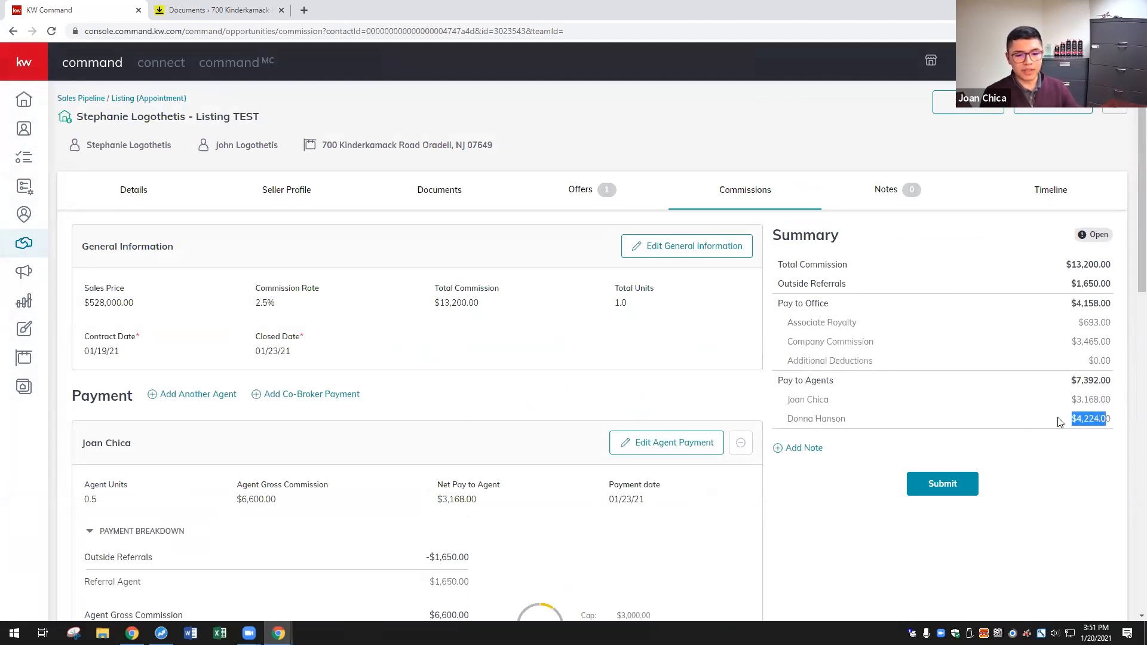
left_click(1003, 401)
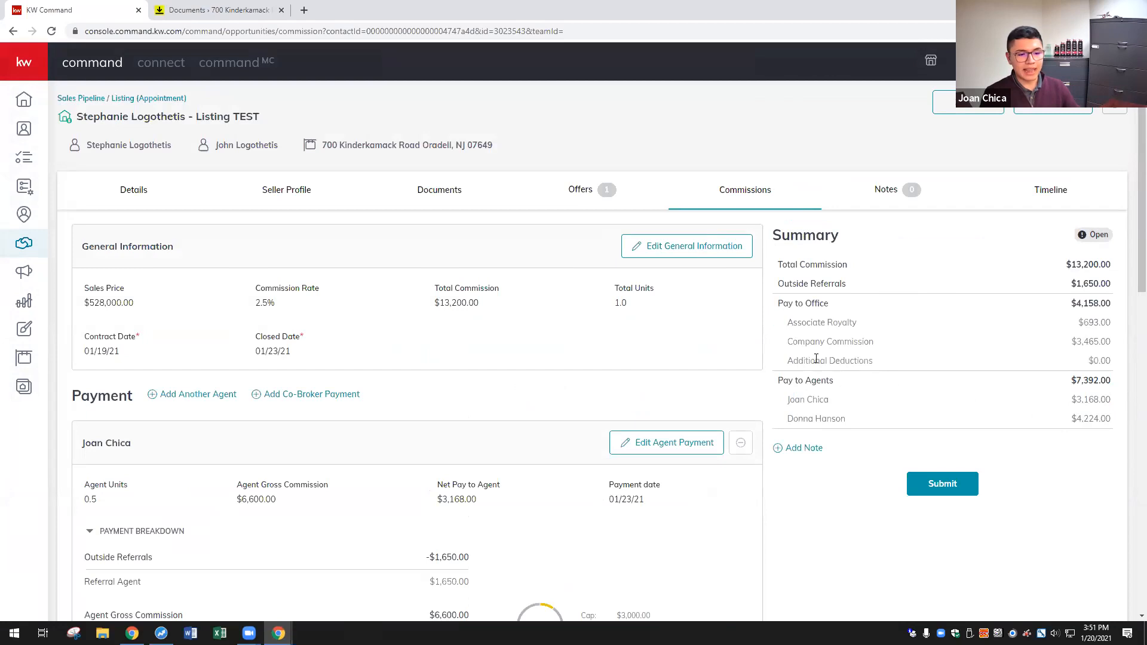
triple_click(801, 282)
left_click_drag(1114, 284, 1060, 284)
left_click(1070, 543)
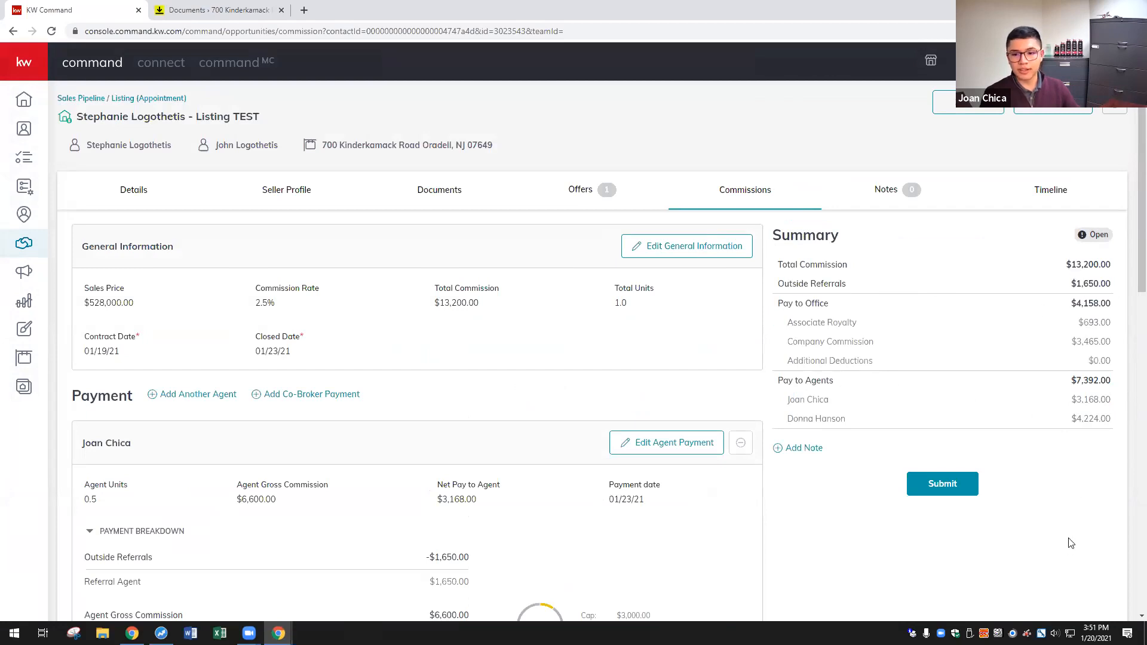
- Submit the commission, choosing a $50 KW Cares donation for each agent
left_click(944, 482)
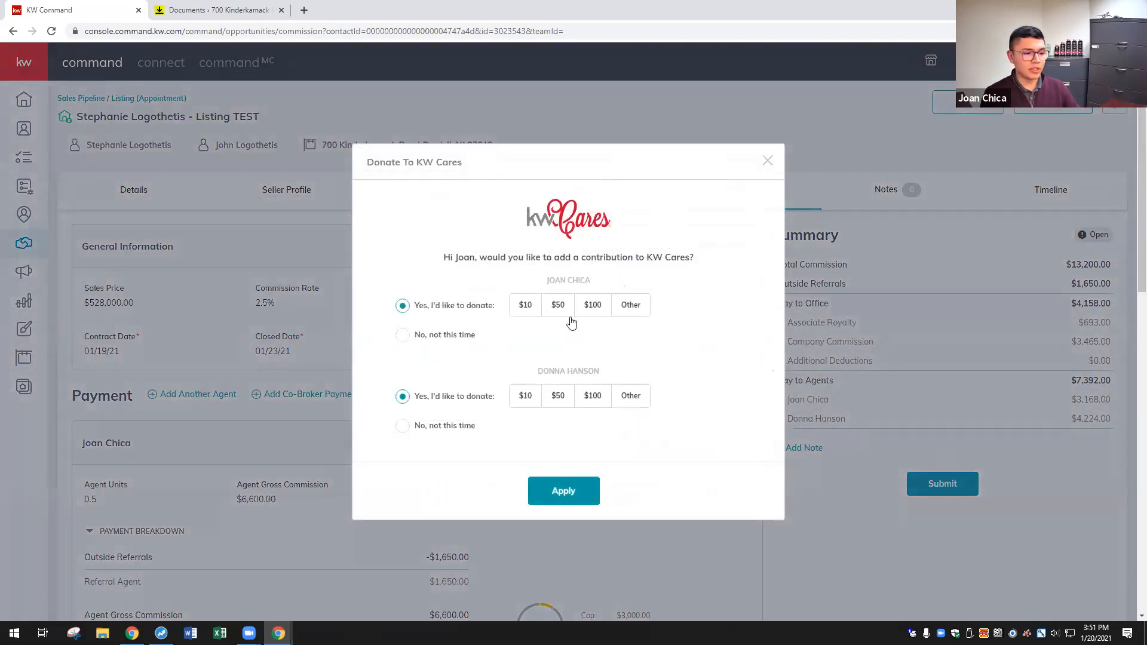
left_click(566, 304)
left_click(558, 395)
left_click(574, 500)
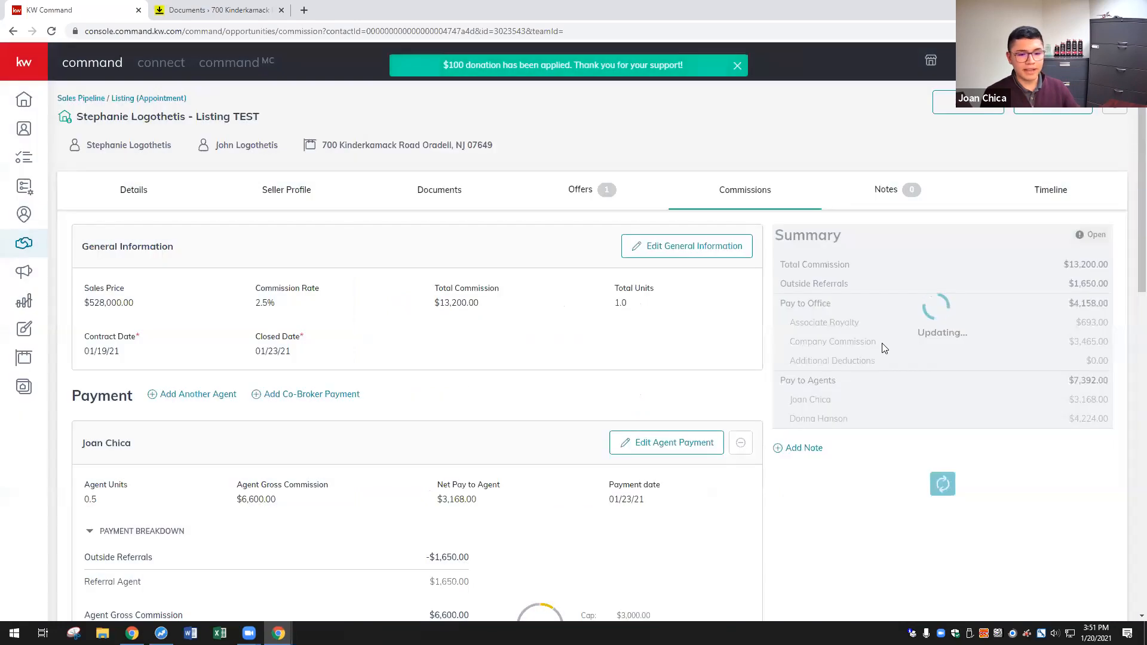